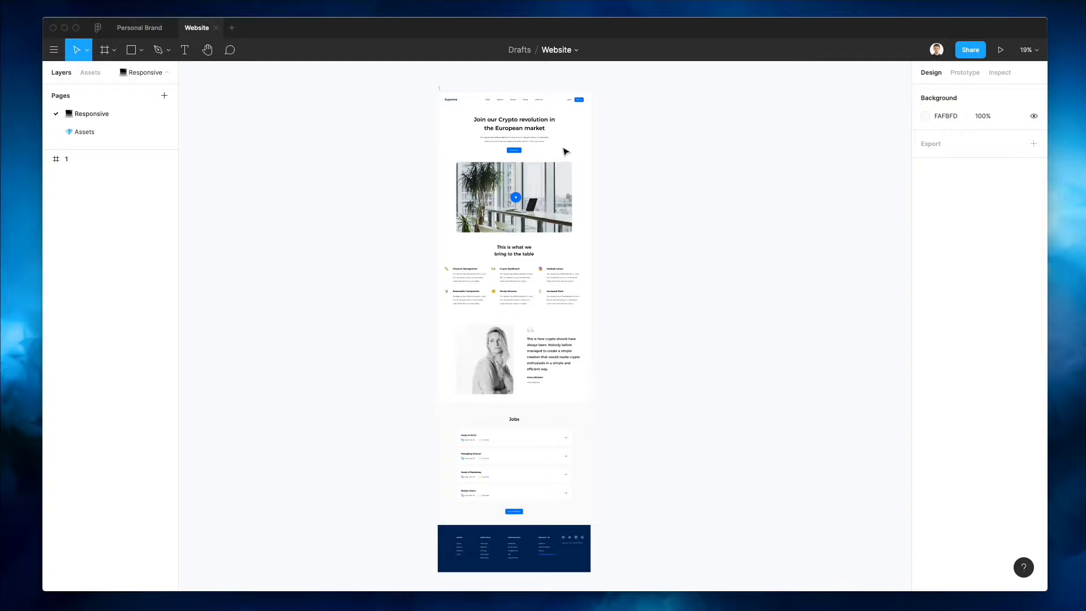
Look through the desktop landing page design from its header down to the footer and back
scroll(564, 151, up, 5)
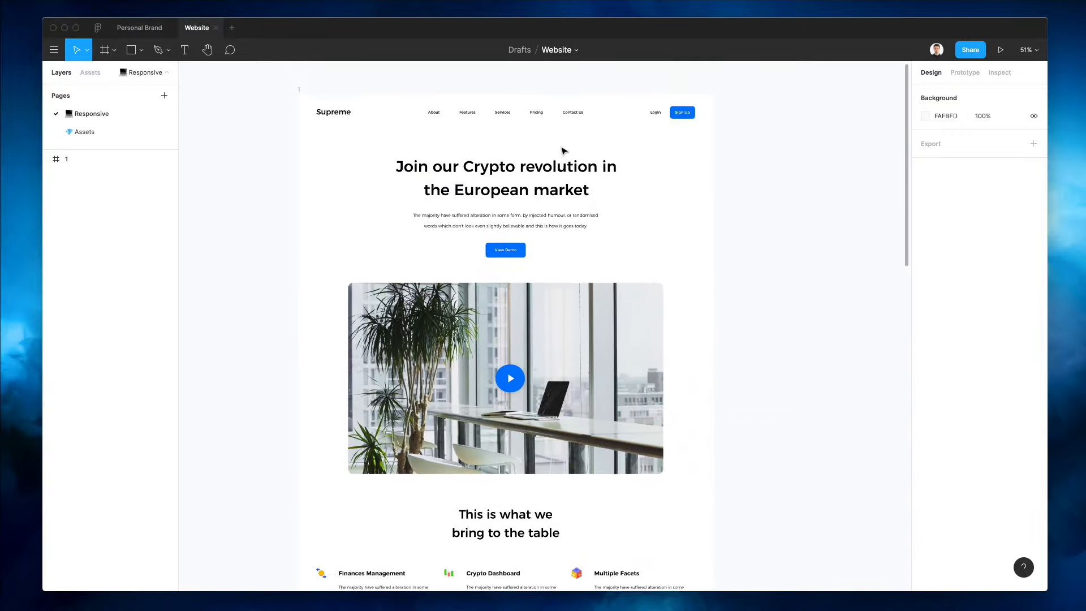
scroll(564, 151, down, 10)
scroll(564, 151, down, 12)
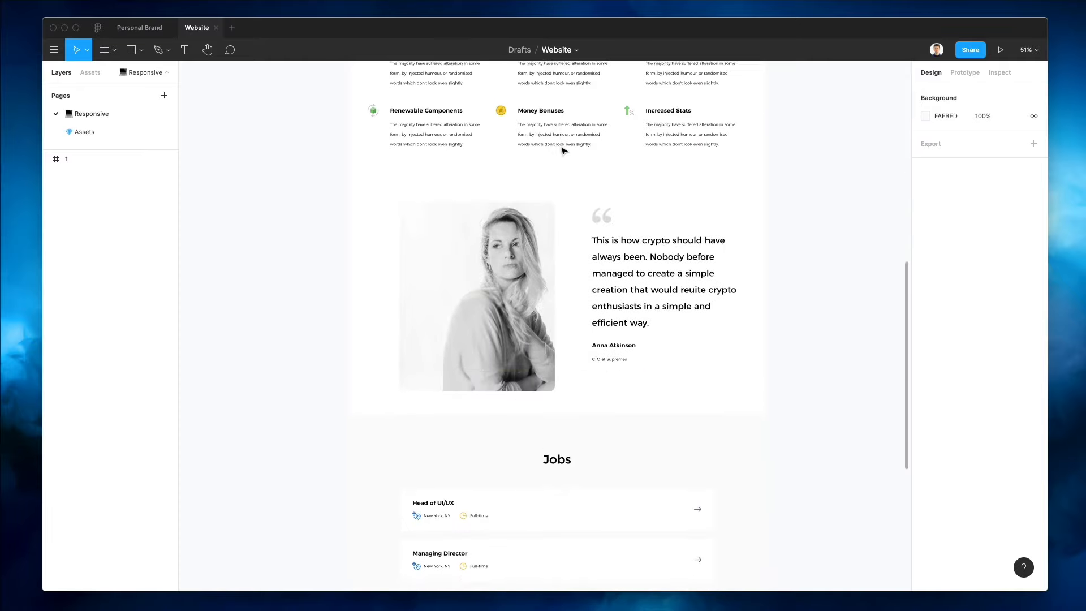
scroll(564, 151, down, 3)
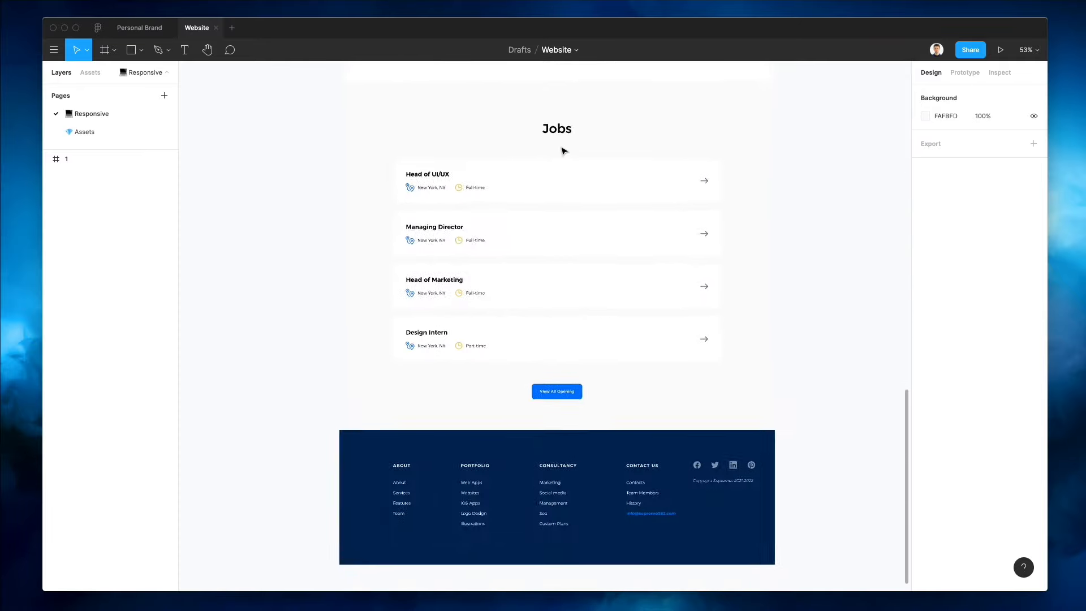
scroll(564, 151, up, 10)
scroll(564, 151, up, 8)
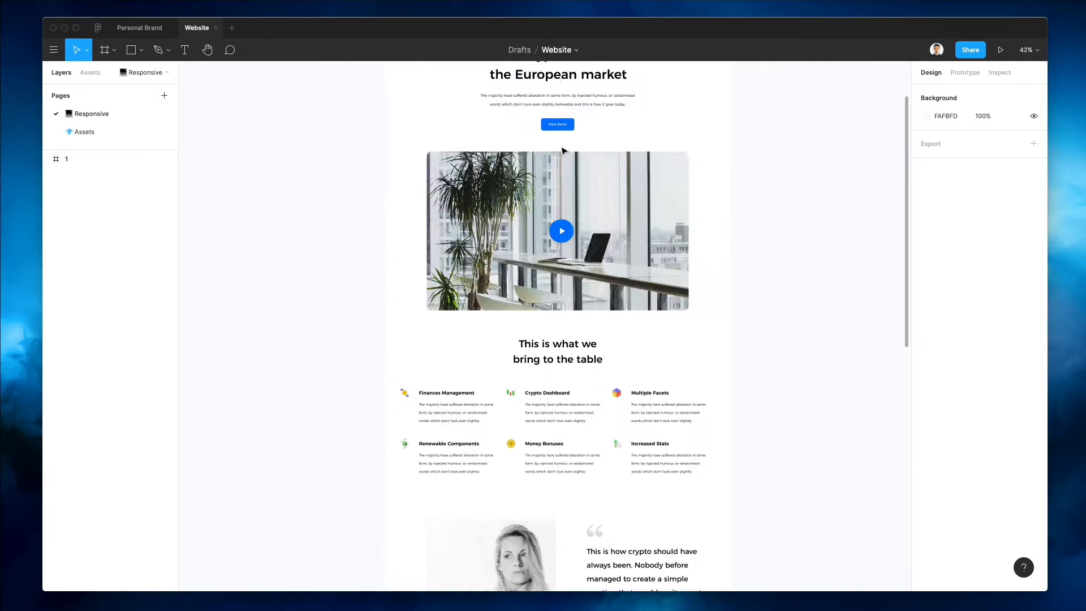
click(388, 123)
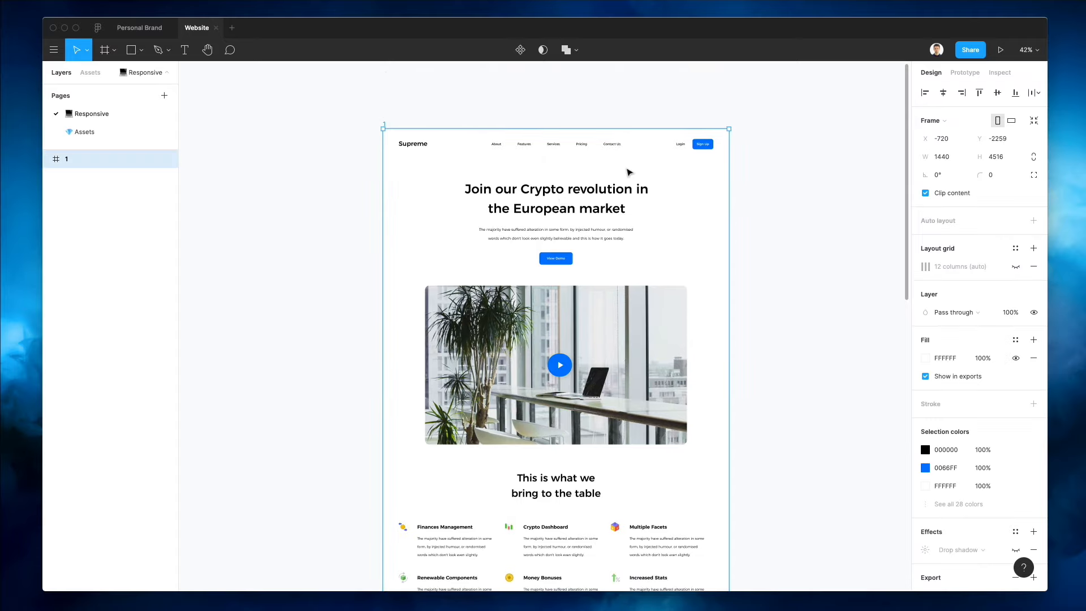
ctrl+scroll(521, 170, down, 3)
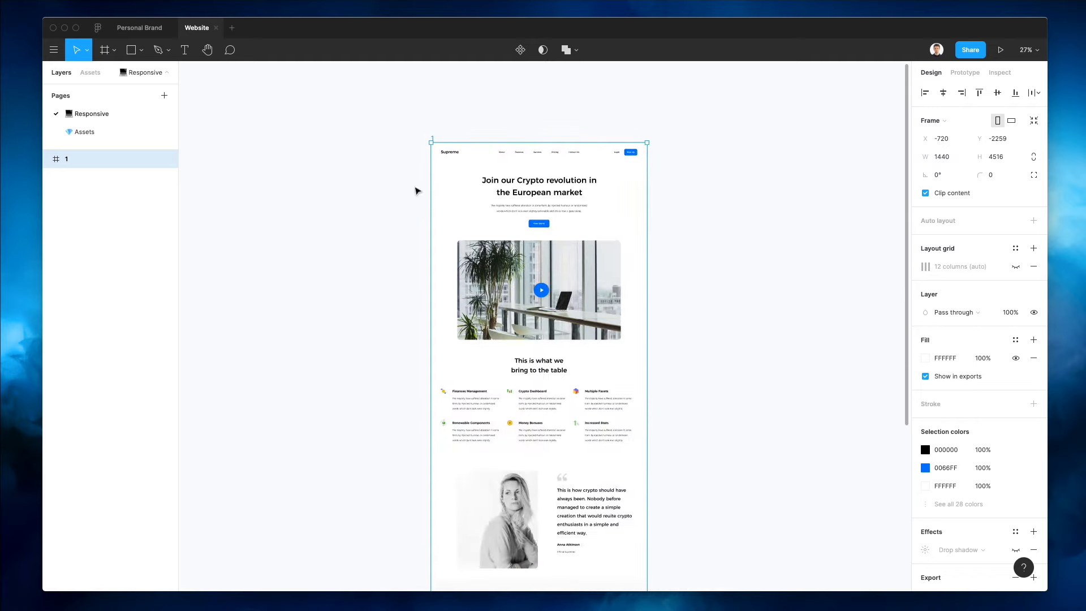
scroll(416, 189, right, 2)
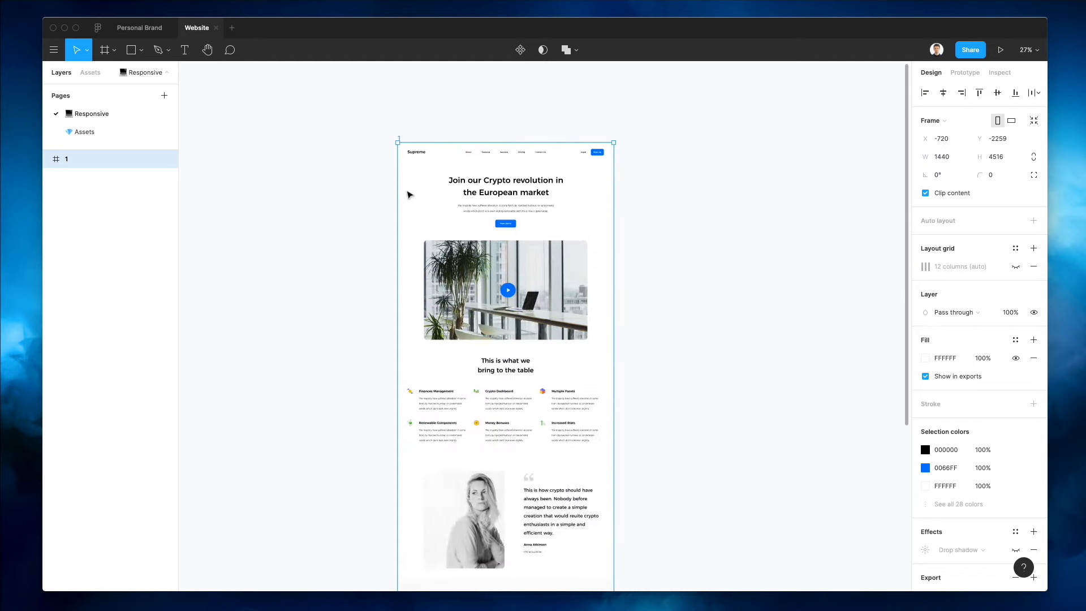
Add an iMac preset frame of 1280 × 720 and place it beside the landing page, top-aligned at about X 869, Y -2259
click(104, 51)
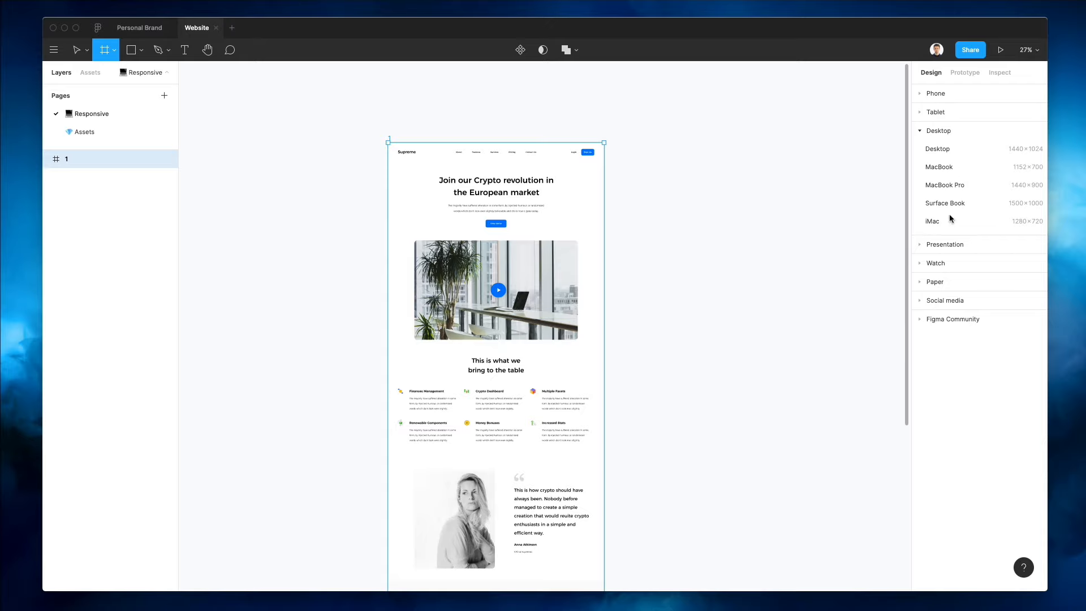
click(931, 221)
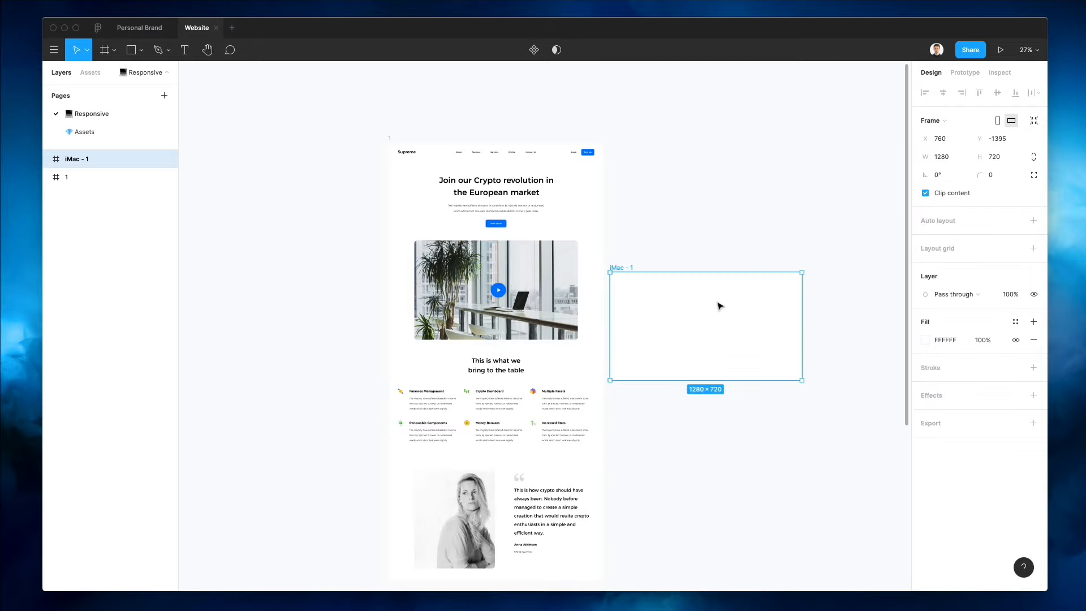
drag(730, 201, 731, 197)
scroll(679, 201, right, 3)
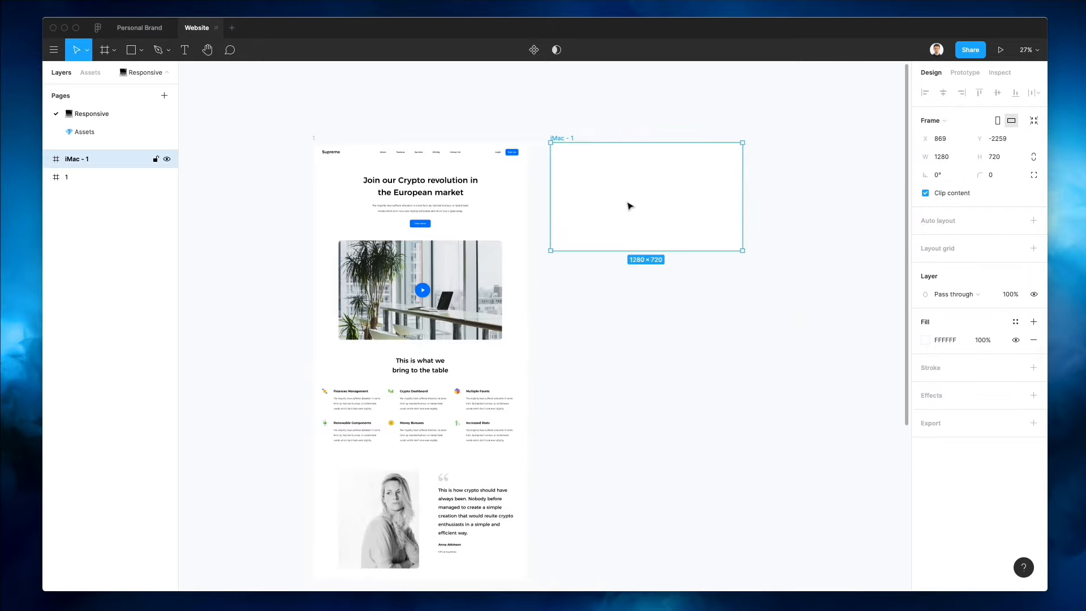
scroll(654, 176, up, 2)
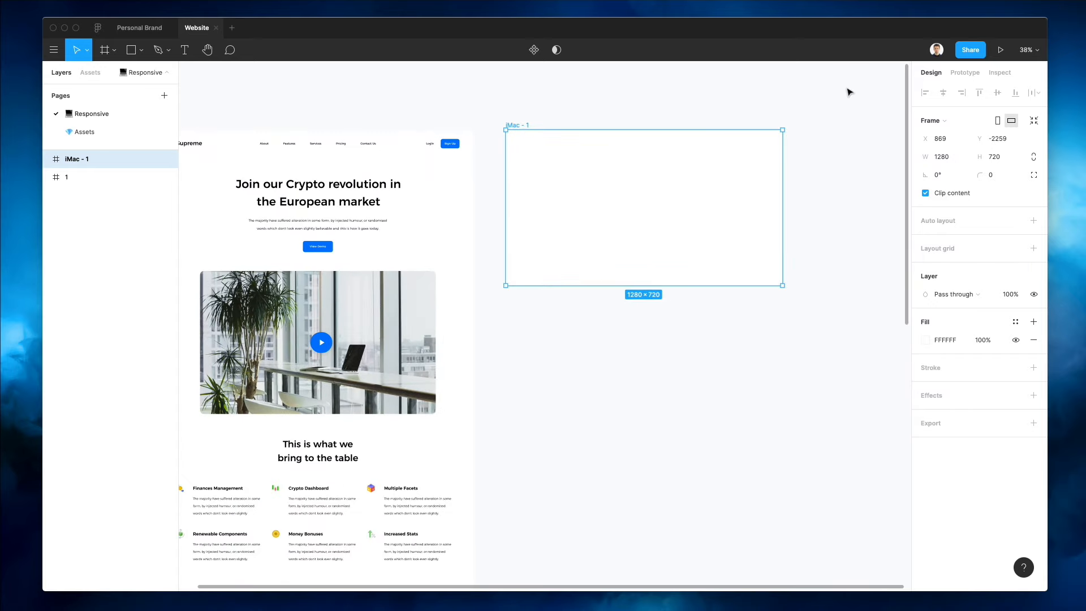
Darken the canvas background slightly to the pale blue EFF4FB
click(813, 135)
click(922, 116)
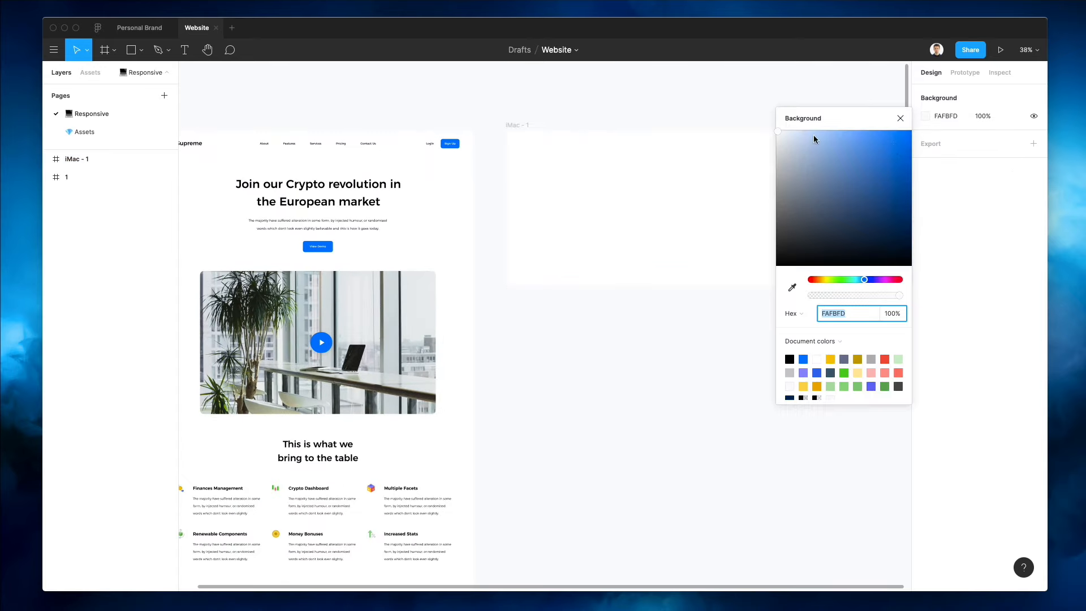
click(778, 132)
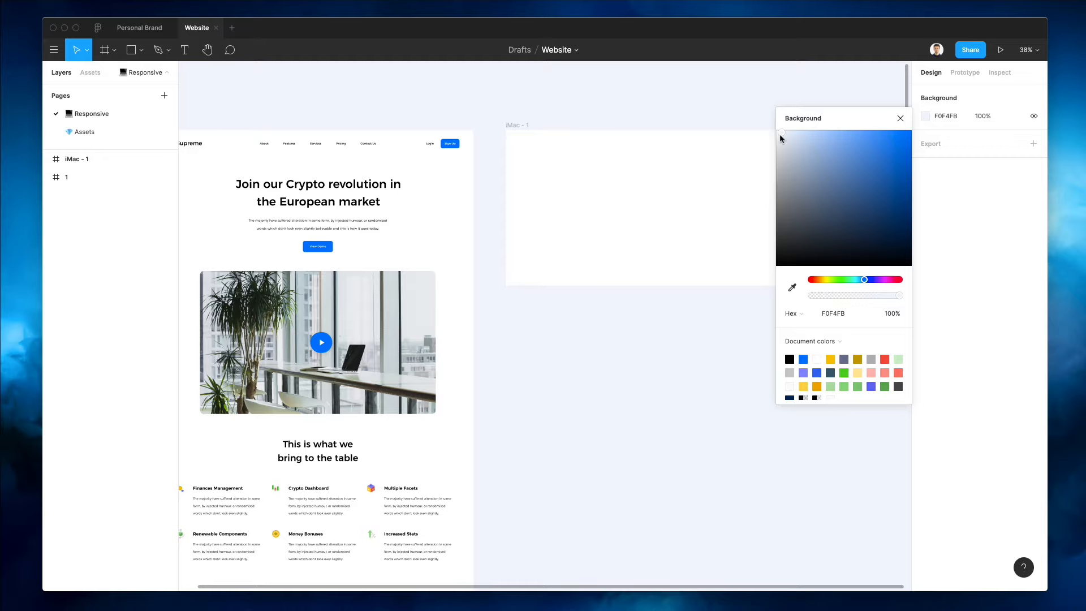
Set the width of the new empty frame to 768
click(504, 129)
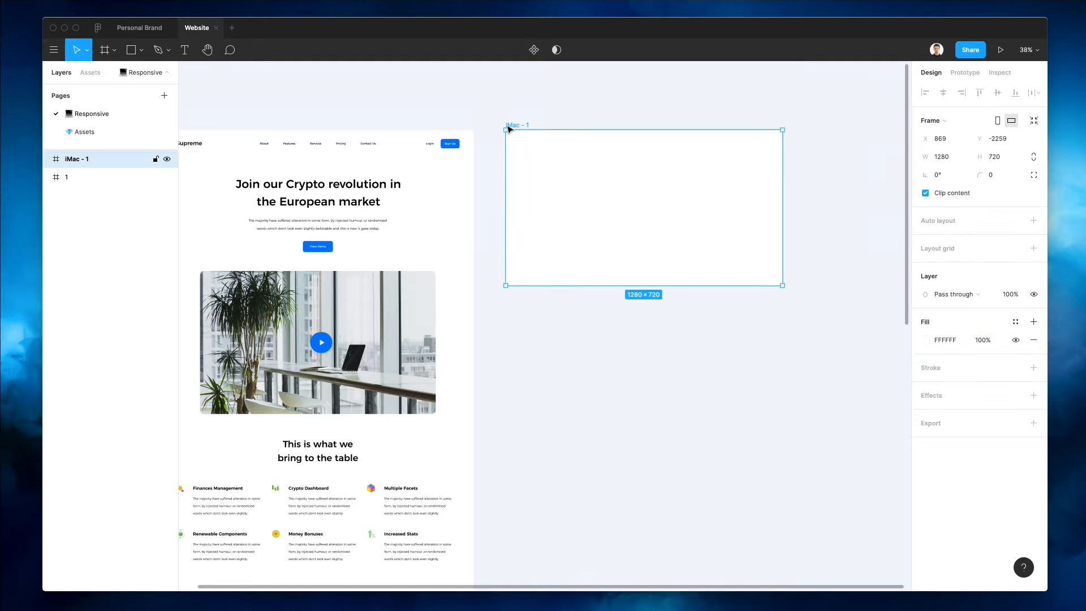
scroll(651, 213, right, 1)
click(941, 158)
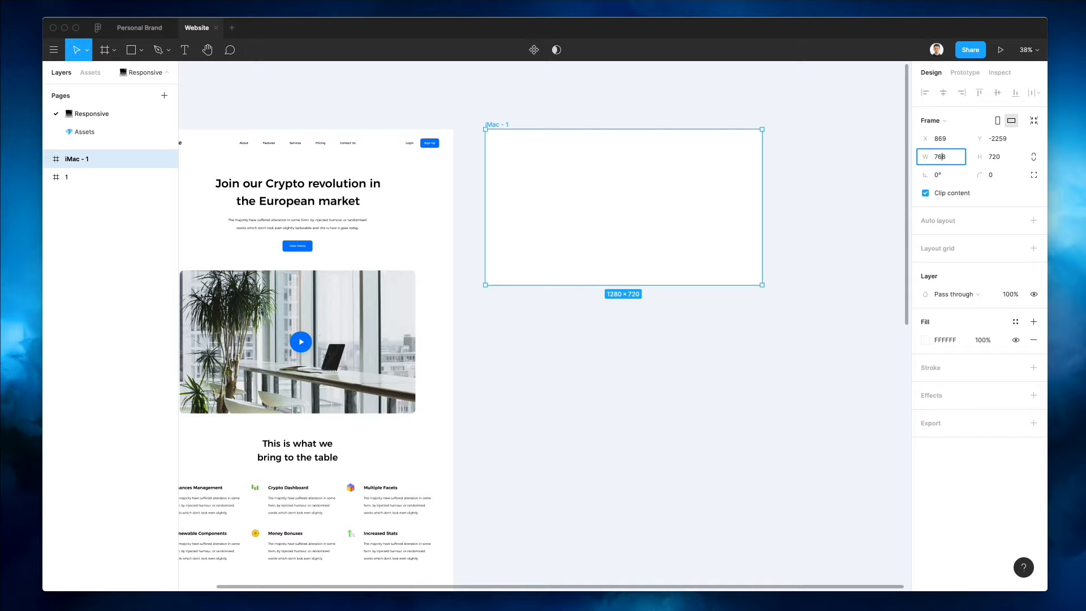
text(768)
key(Return)
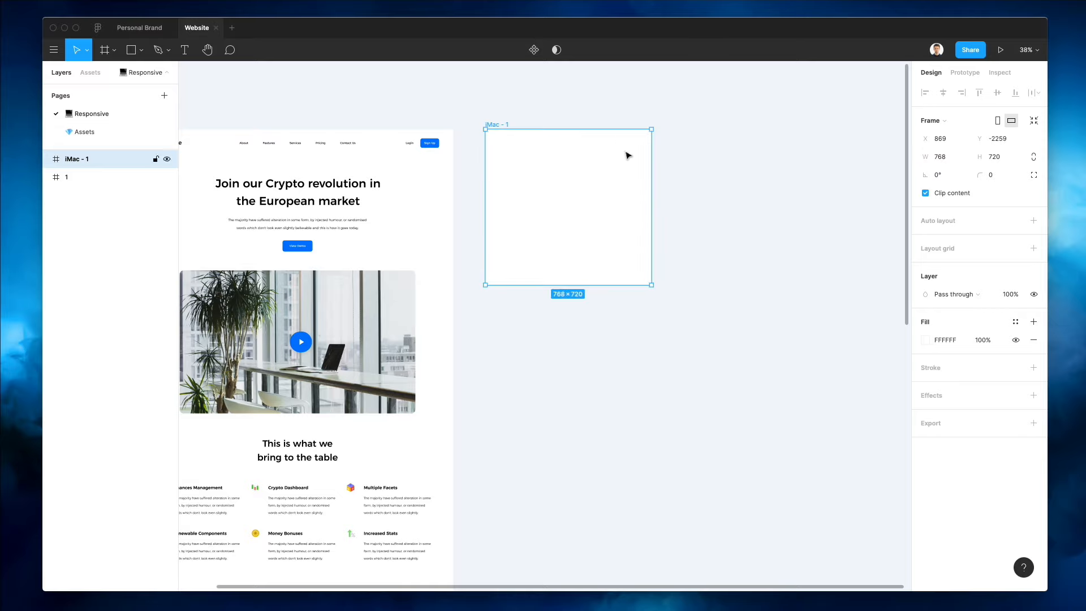
Rename the 768-wide frame as Tablet
double_click(77, 159)
text(Table)
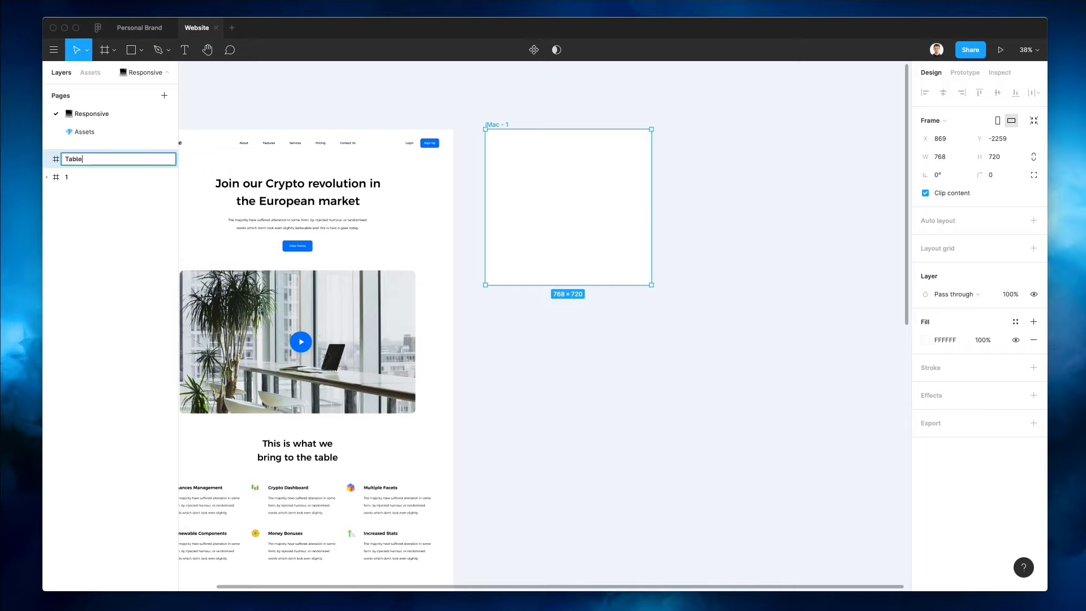
text(t)
key(Return)
click(557, 117)
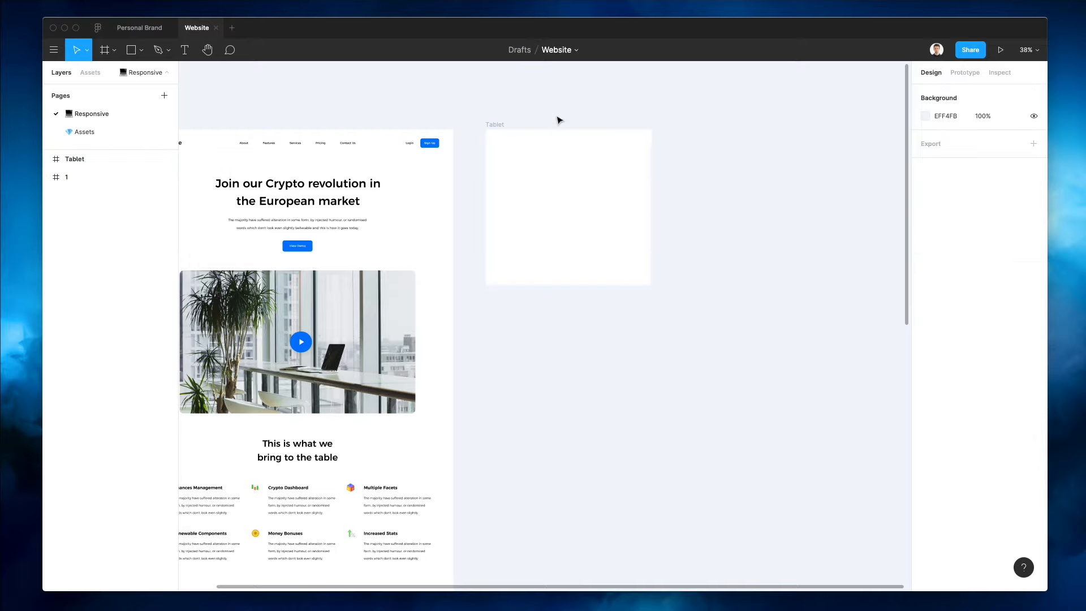
Duplicate the Tablet frame and place the copy to its right, top-aligned at about X 1806, Y -2259
scroll(532, 132, right, 2)
click(469, 131)
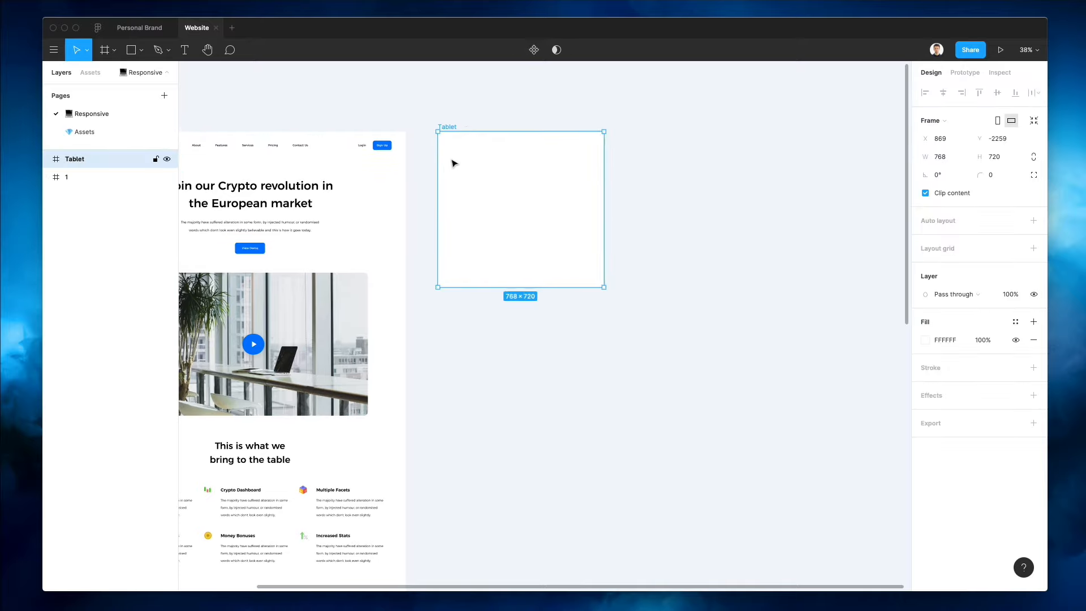
scroll(451, 163, left, 1)
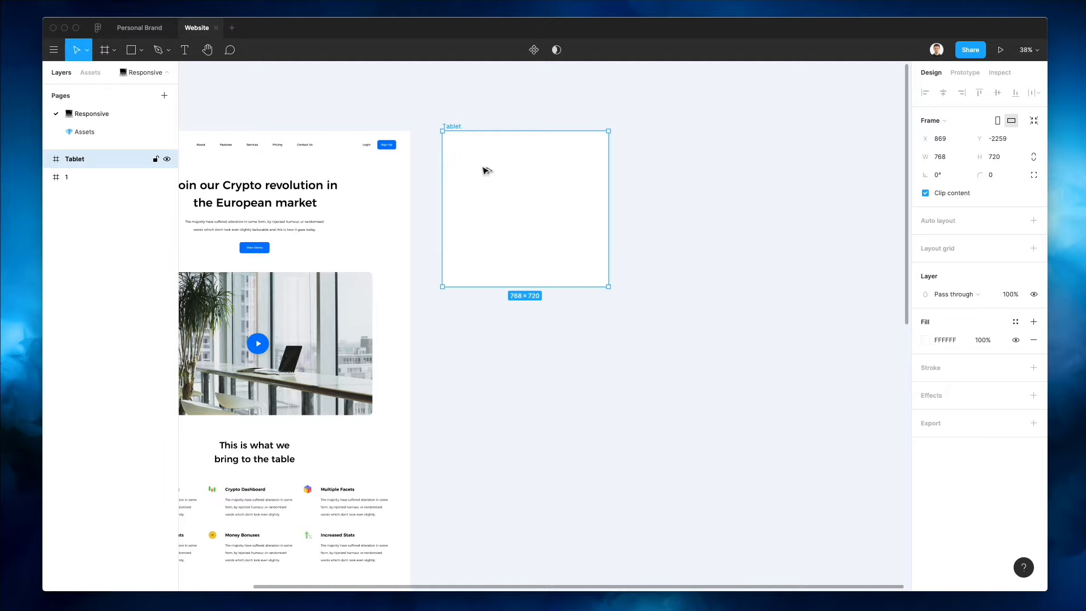
drag(495, 172, 696, 167)
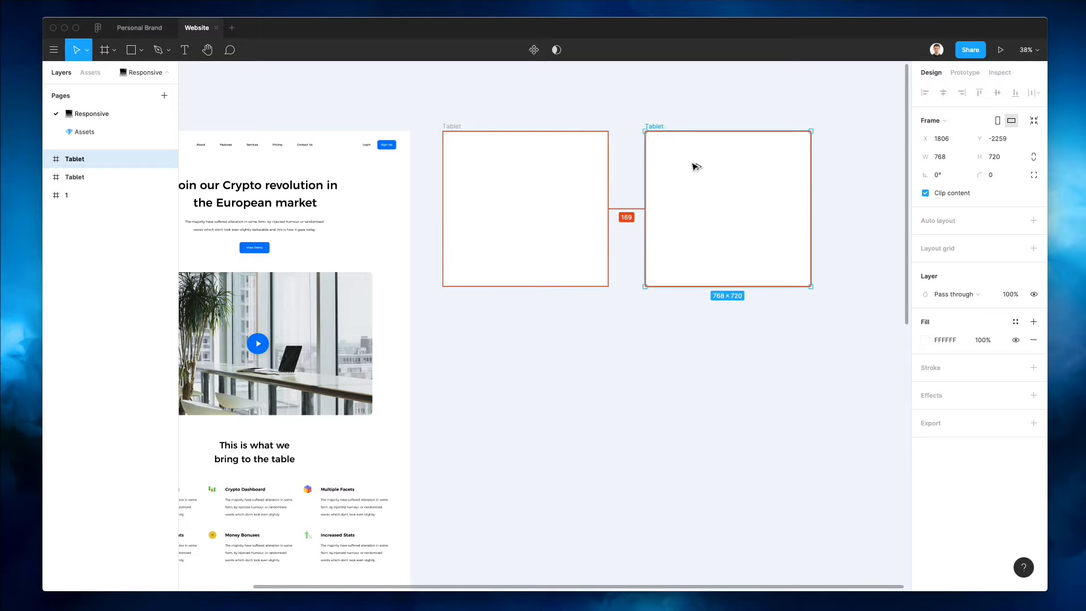
scroll(713, 135, up, 1)
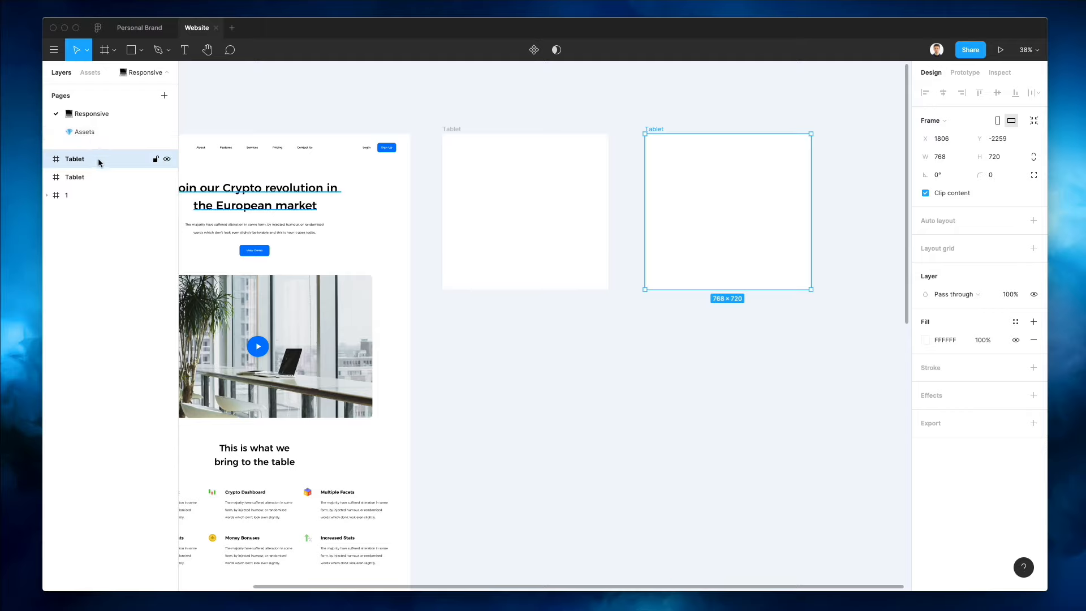
key(super+v)
scroll(730, 202, right, 3)
key(super+z)
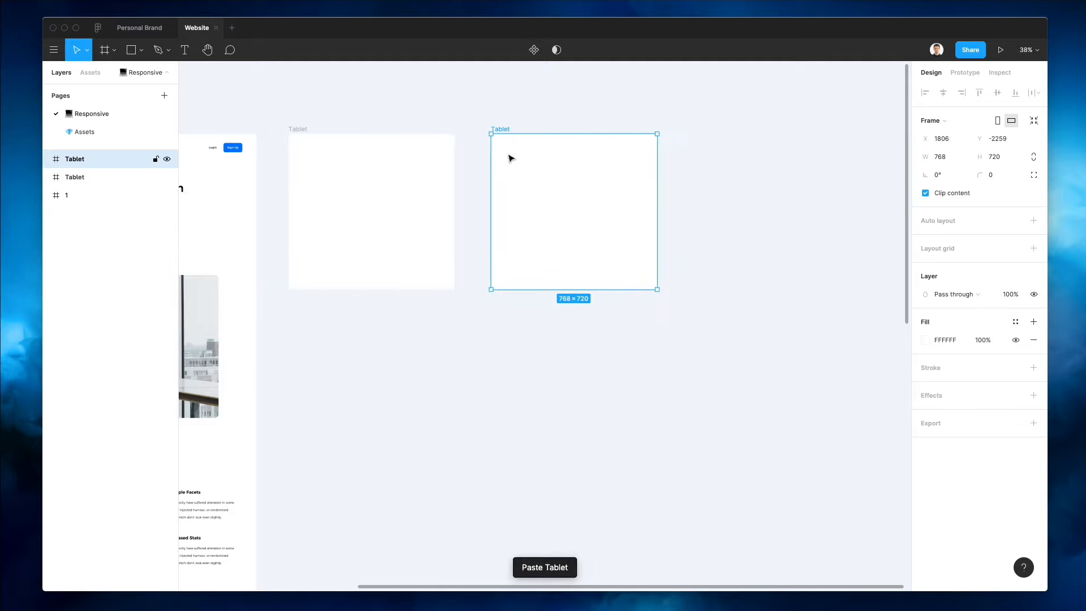
Set the duplicated frame's width to 375 and rename it Mobile
click(946, 162)
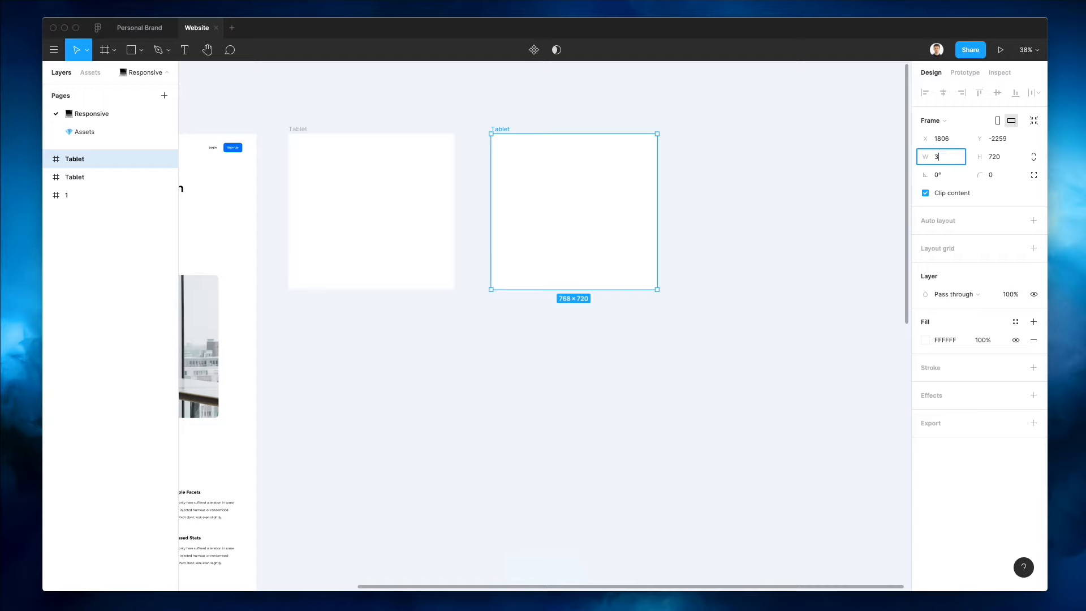
key(Return)
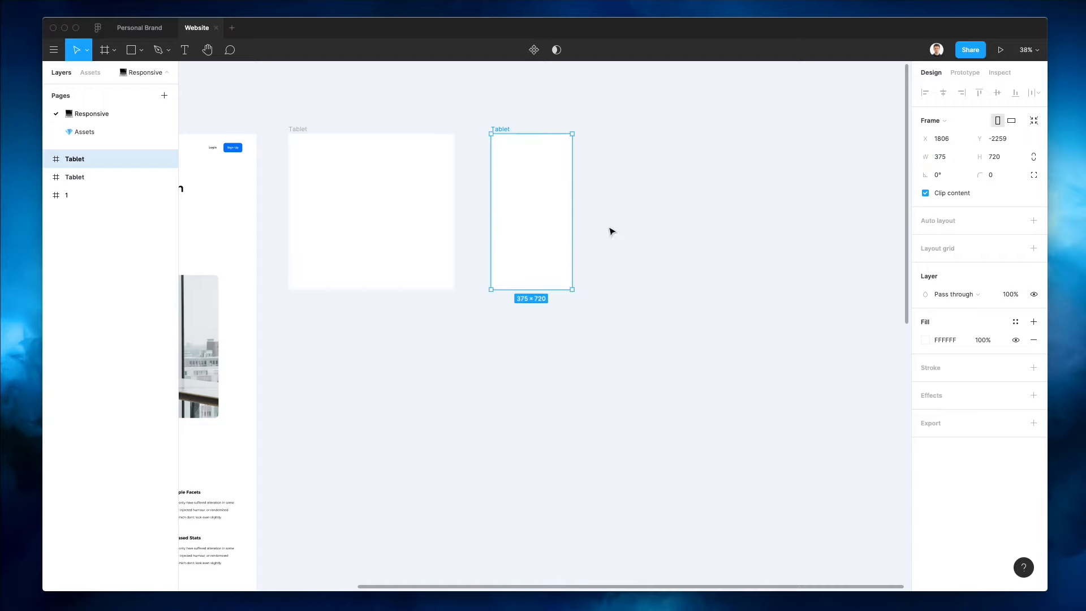
double_click(83, 161)
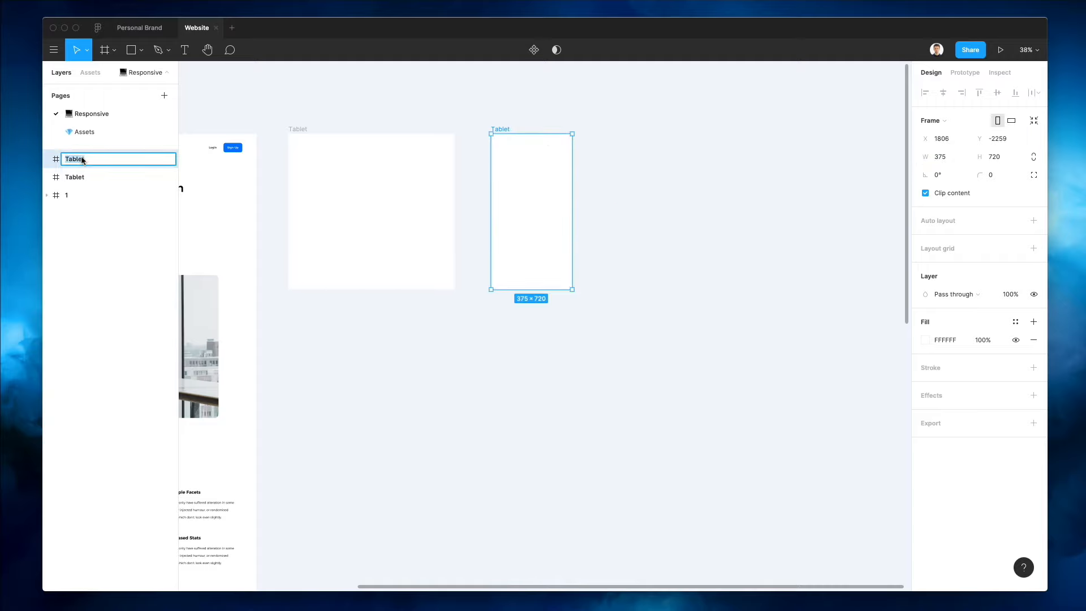
text(Mobile)
key(Return)
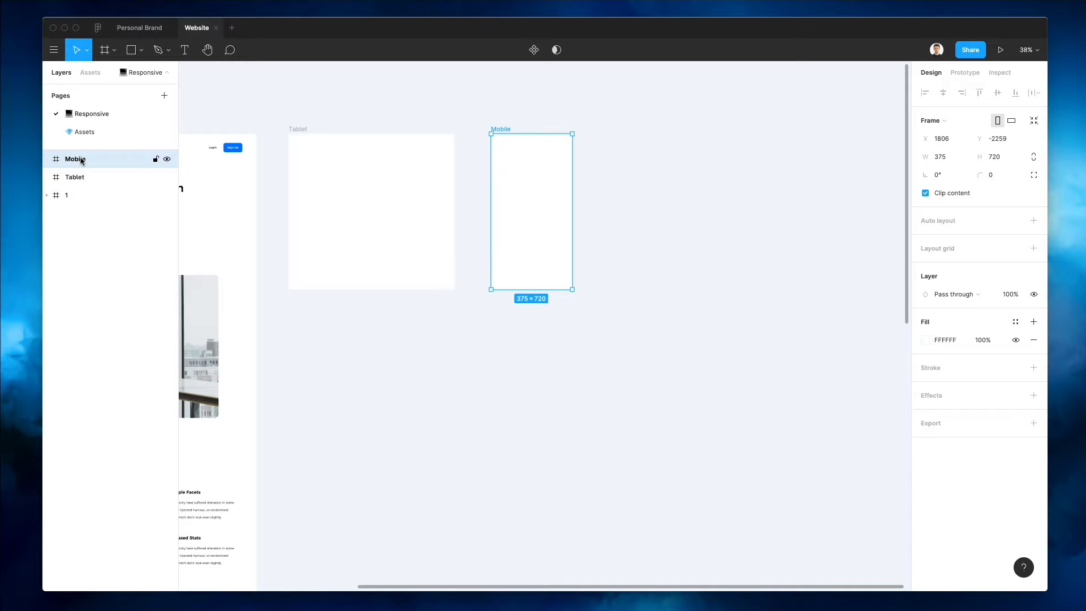
Extend the Tablet frame downward past the landing page's footer to a height of about 5488
scroll(364, 220, left, 5)
scroll(364, 216, left, 5)
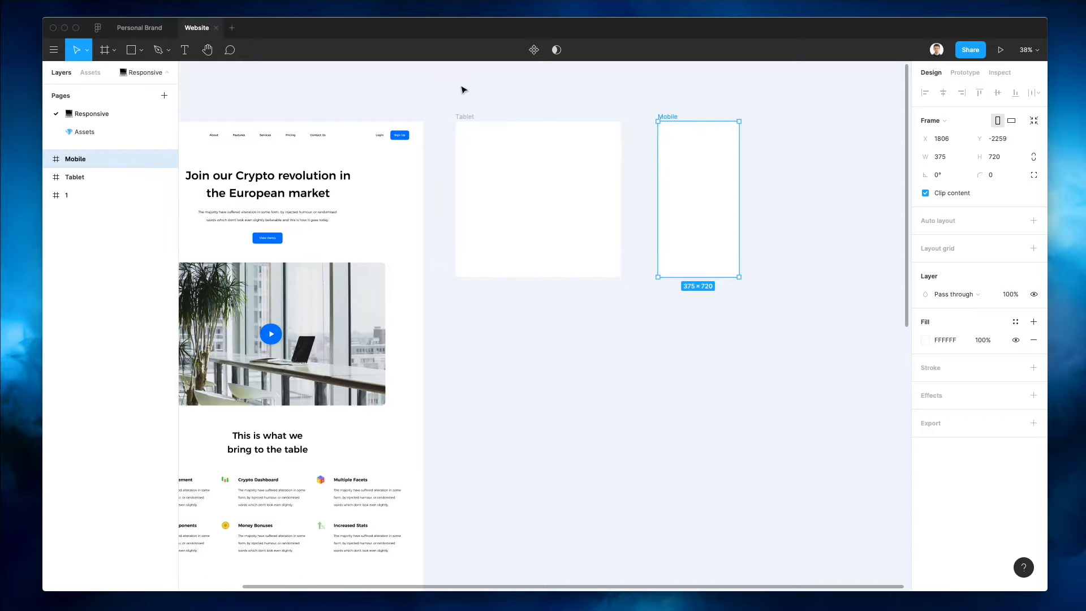
click(468, 97)
click(601, 120)
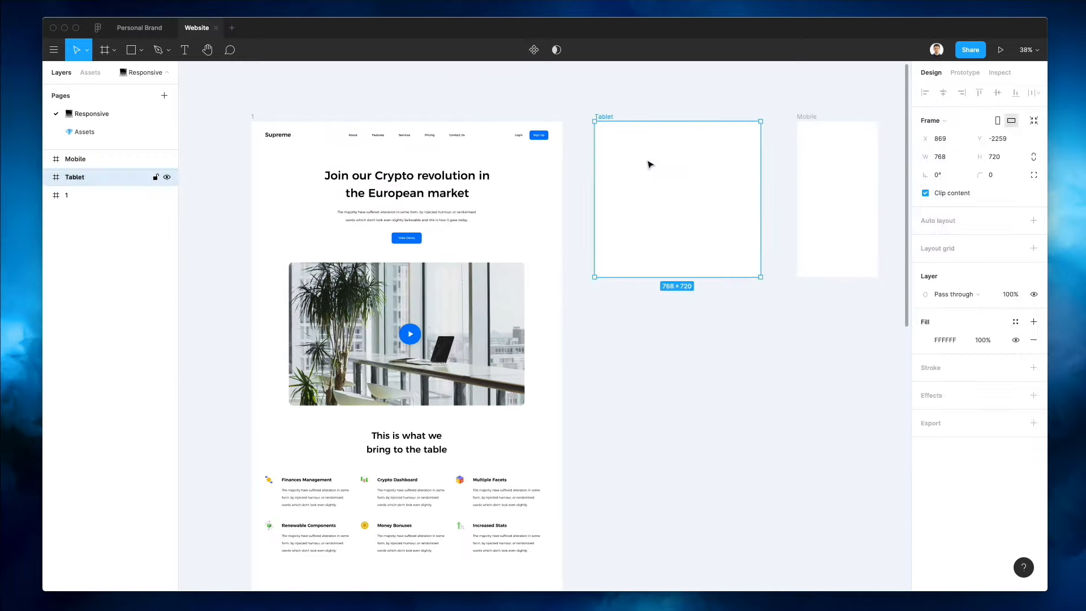
scroll(650, 165, down, 5)
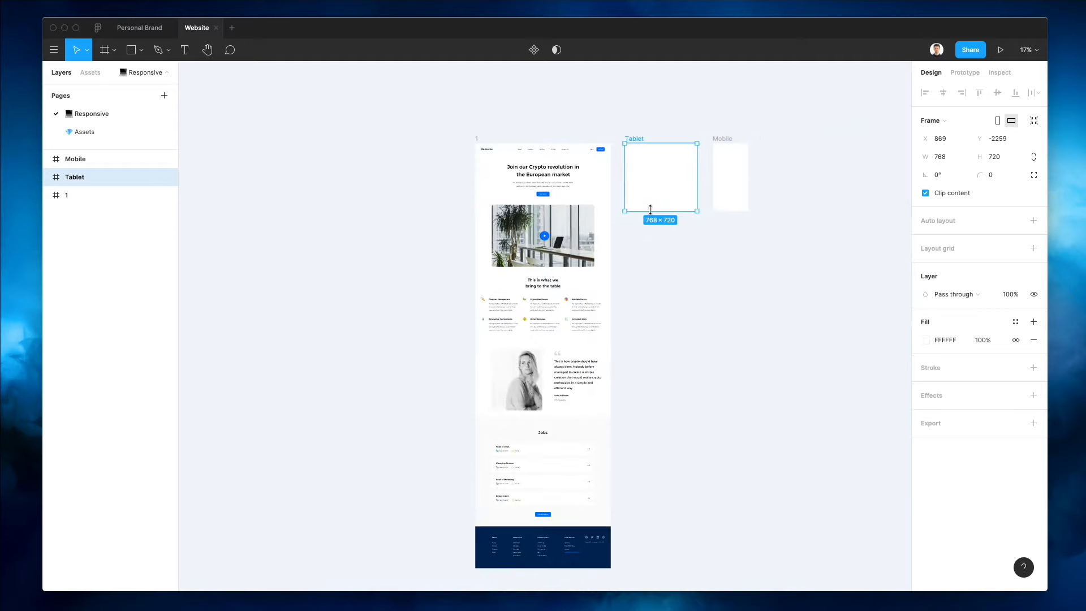
drag(652, 209, 689, 550)
scroll(682, 377, up, 2)
scroll(682, 376, up, 2)
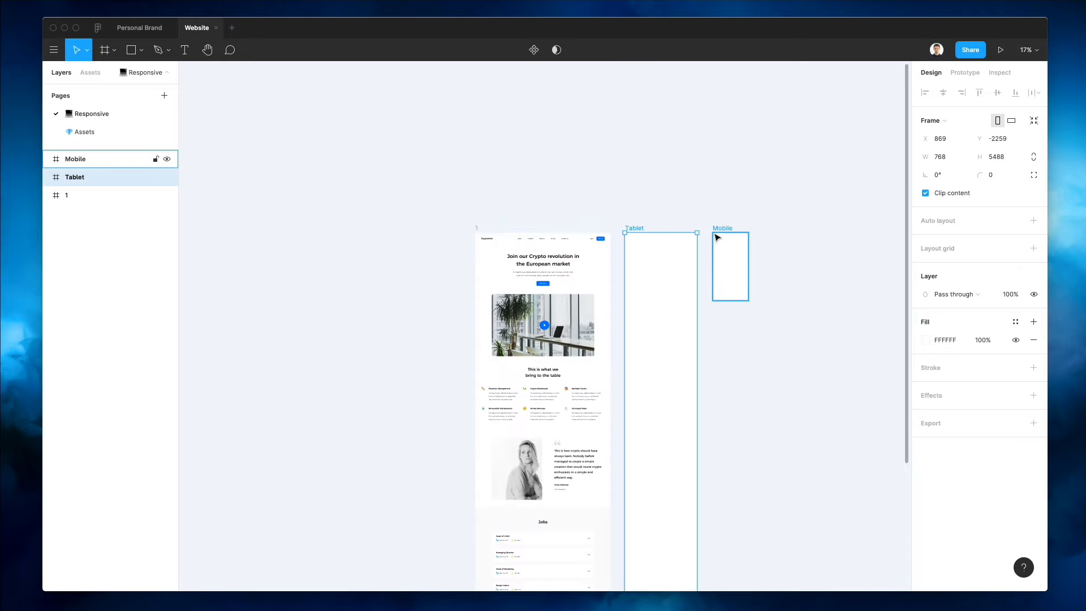
Extend the Mobile frame downward past the landing page's footer to a height of about 6039
click(714, 232)
scroll(715, 235, down, 2)
scroll(715, 235, right, 2)
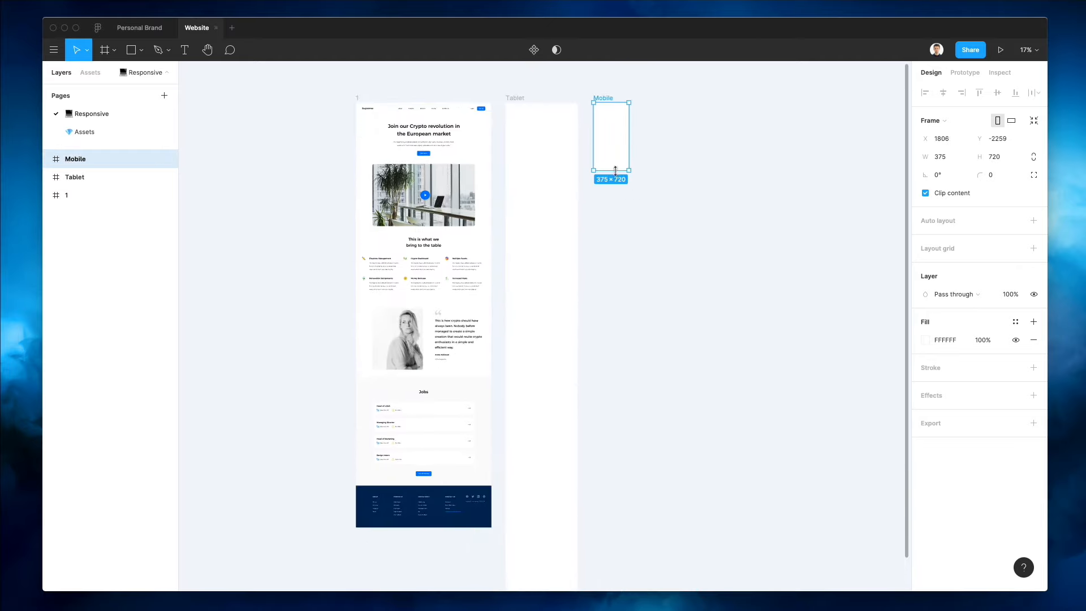
drag(615, 171, 636, 541)
scroll(625, 347, up, 5)
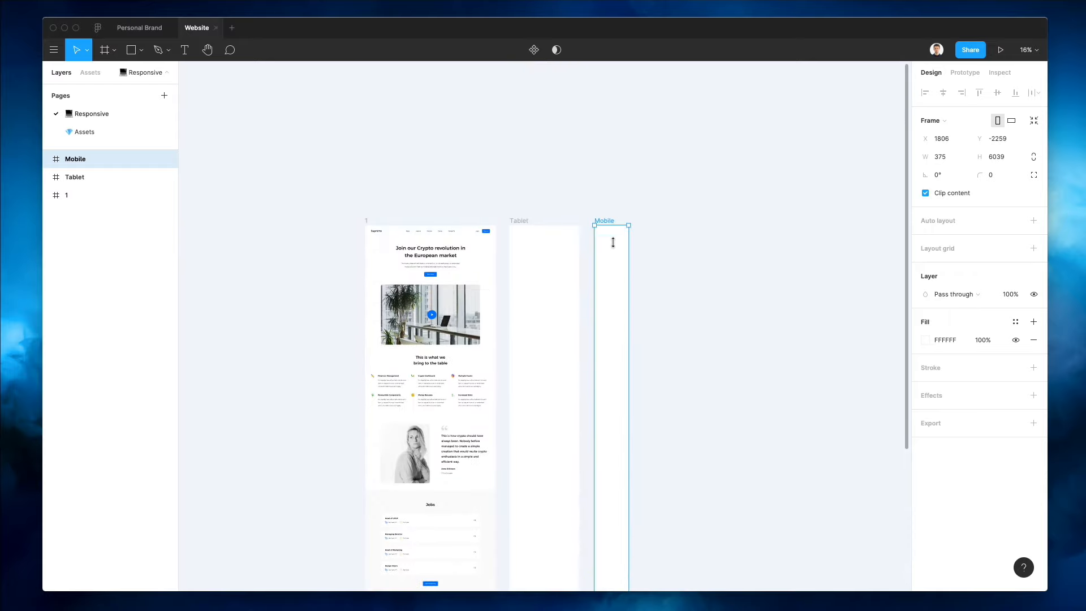
Spread the frames apart by moving Mobile right to about X 2914 and shifting Tablet slightly right, keeping their tops aligned
drag(613, 242, 717, 259)
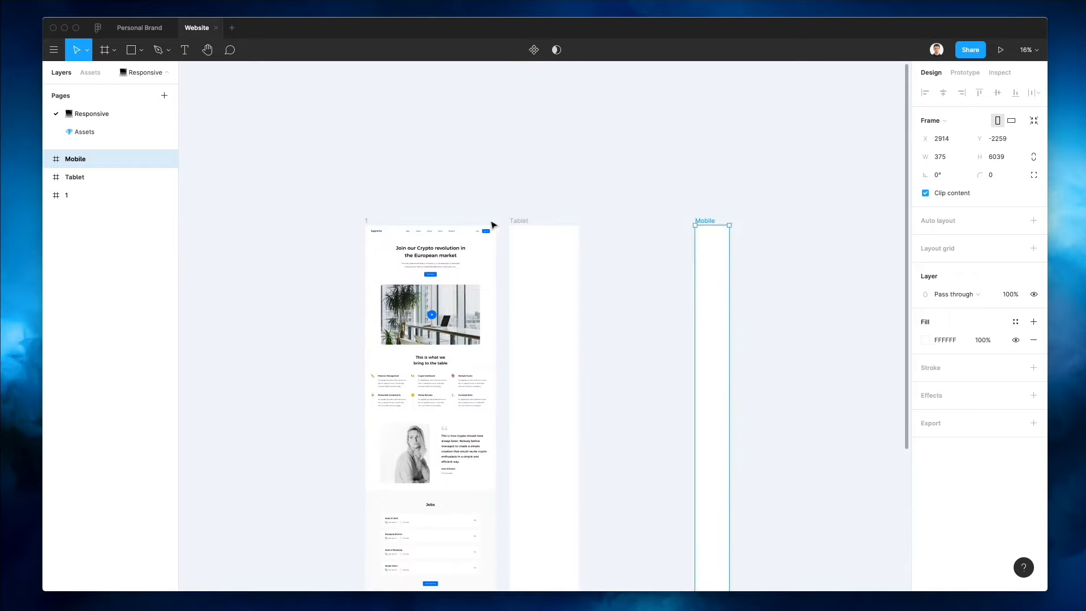
drag(526, 232, 560, 247)
click(706, 230)
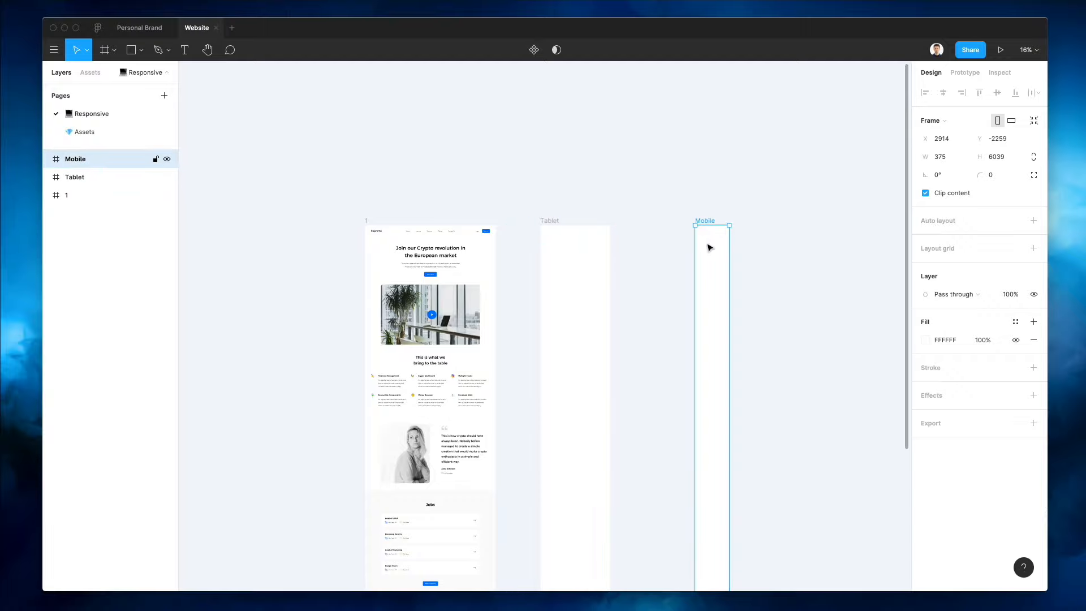
Move the Mobile frame farther right to X 4110, keeping its top aligned with the other frames
drag(710, 247, 818, 248)
scroll(449, 240, down, 2)
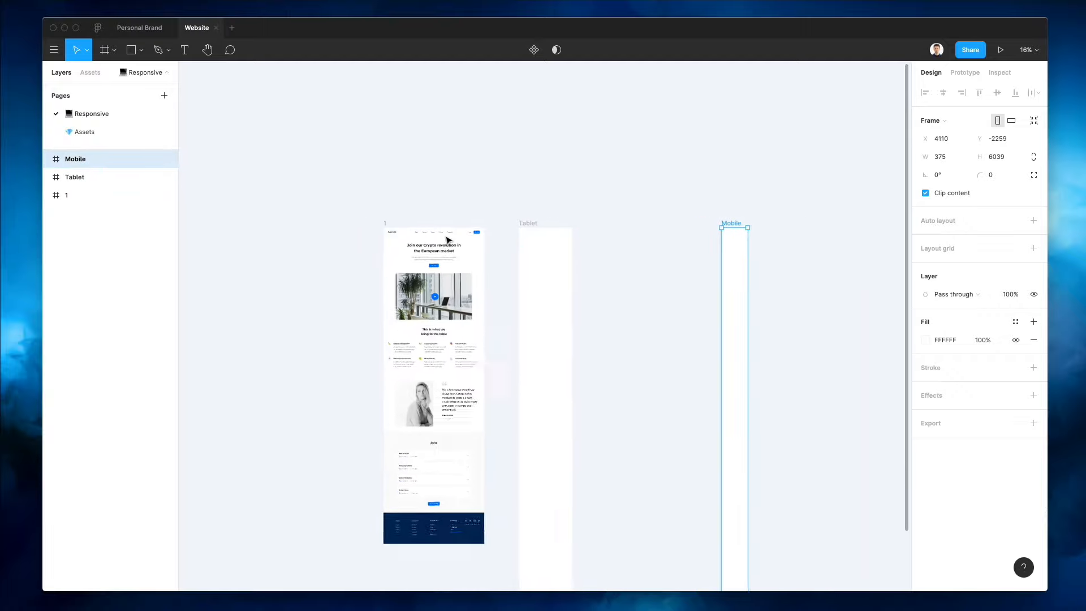
scroll(449, 240, up, 5)
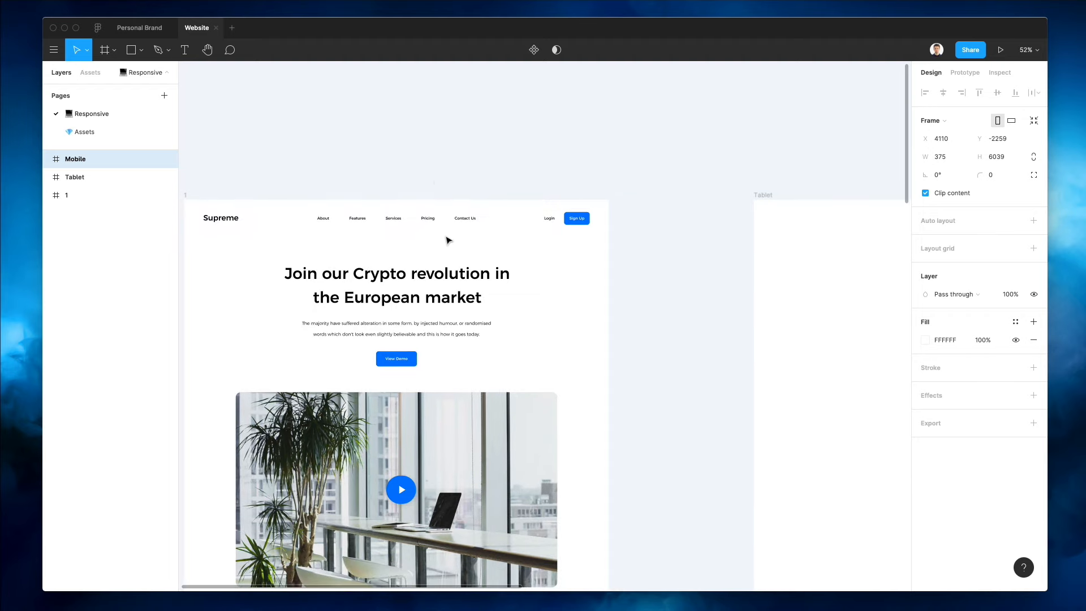
click(369, 185)
scroll(364, 189, down, 1)
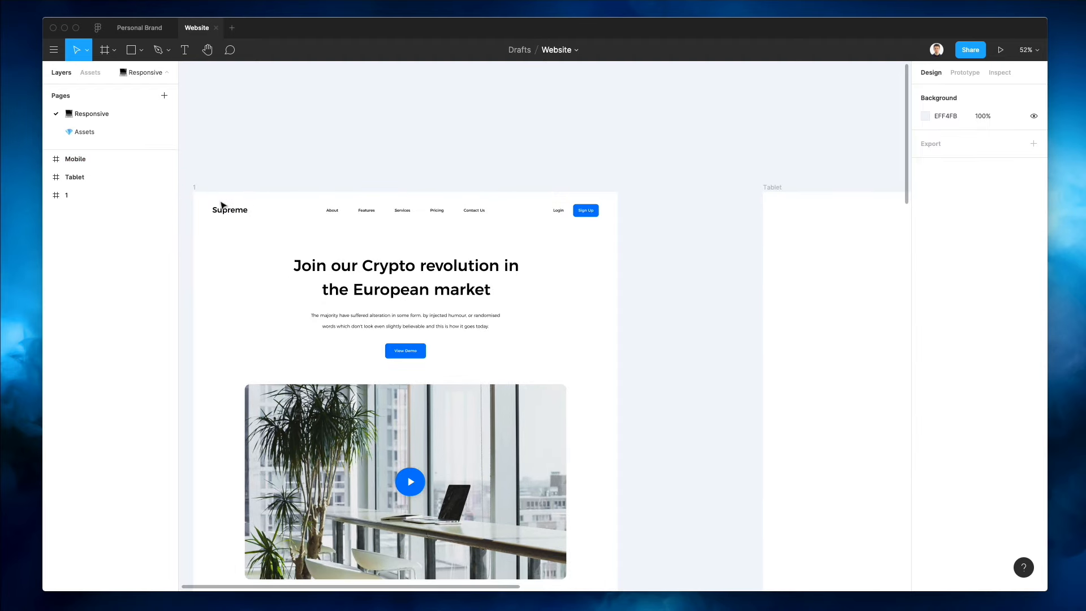
Move the Supreme logo text from the desktop page's header into the upper-left corner of the Tablet frame
drag(239, 205, 447, 225)
click(351, 186)
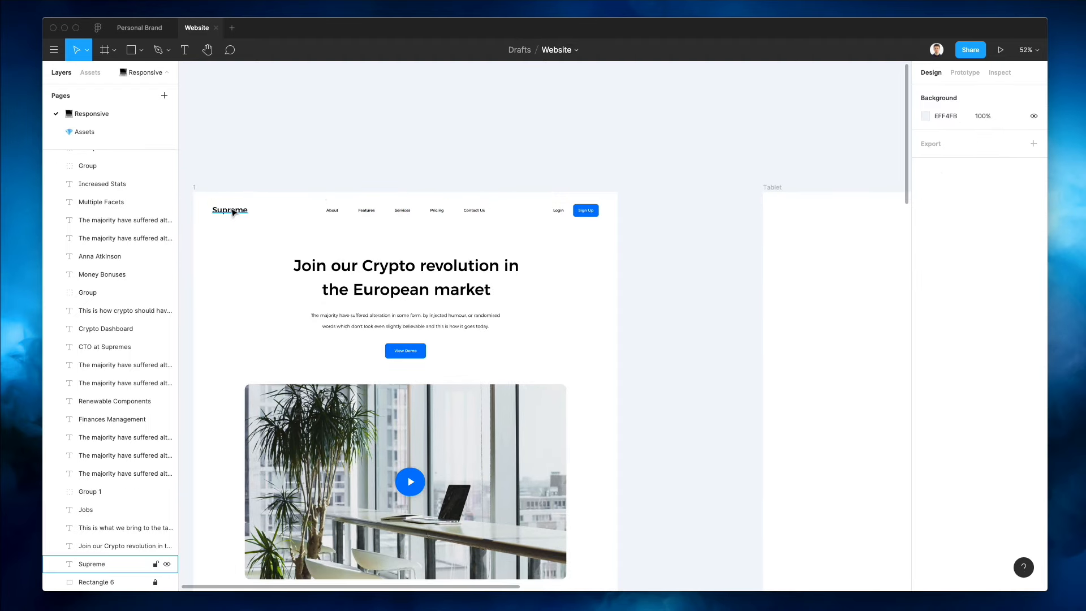
scroll(232, 210, down, 1)
drag(232, 211, 791, 213)
scroll(351, 197, up, 1)
drag(315, 198, 554, 224)
scroll(555, 223, right, 3)
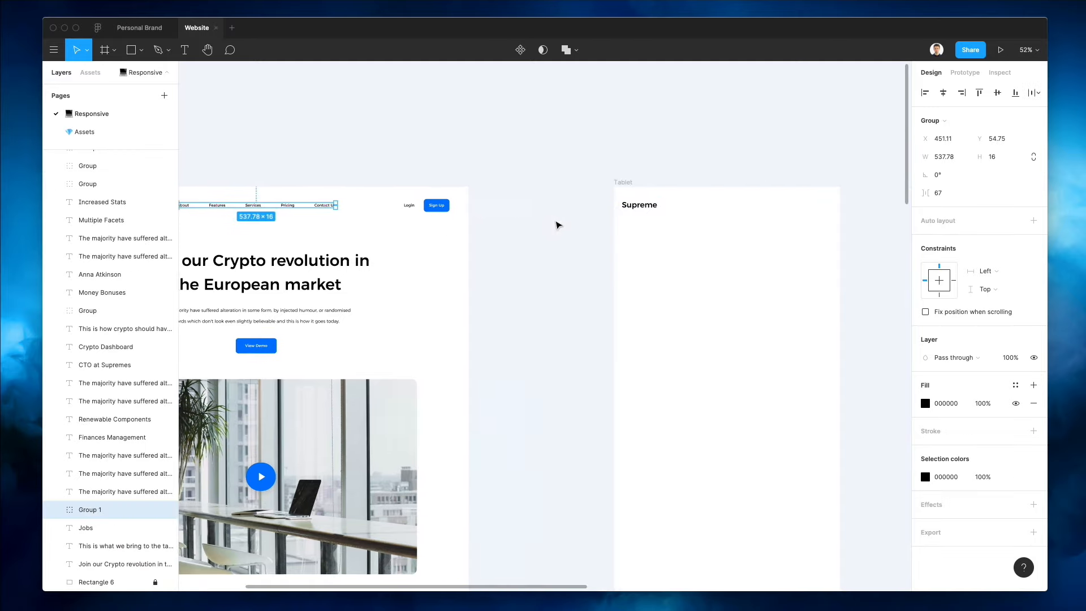
click(717, 193)
drag(612, 207, 612, 200)
click(681, 209)
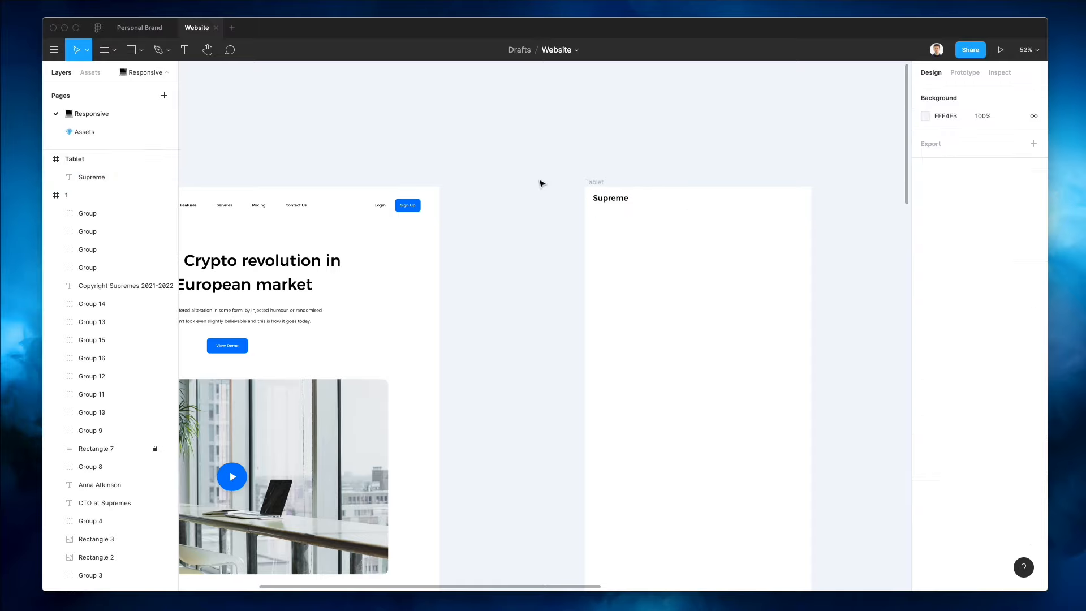
Copy the Supreme logo from the Tablet frame back to the left end of the desktop page's header
scroll(621, 194, down, 2)
scroll(621, 195, down, 2)
scroll(621, 195, up, 4)
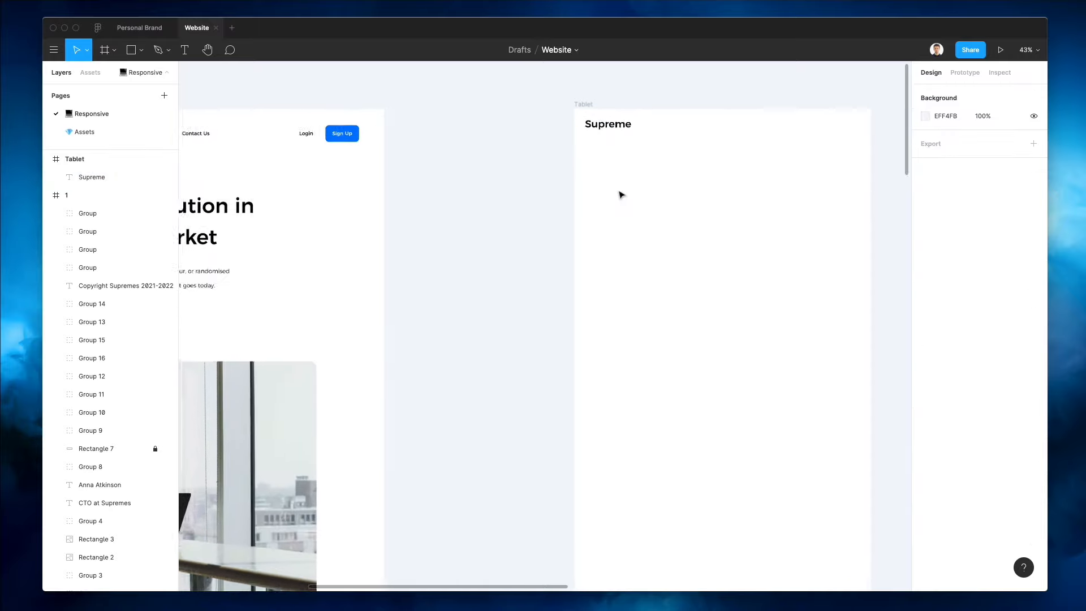
scroll(622, 194, left, 1)
scroll(622, 195, left, 5)
scroll(621, 194, down, 2)
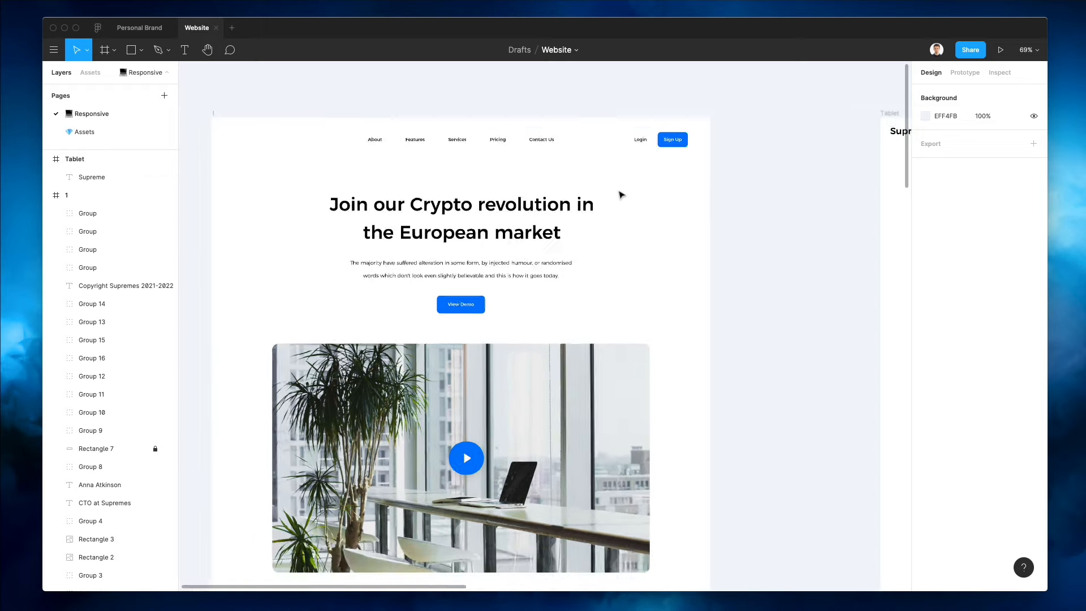
scroll(622, 195, left, 1)
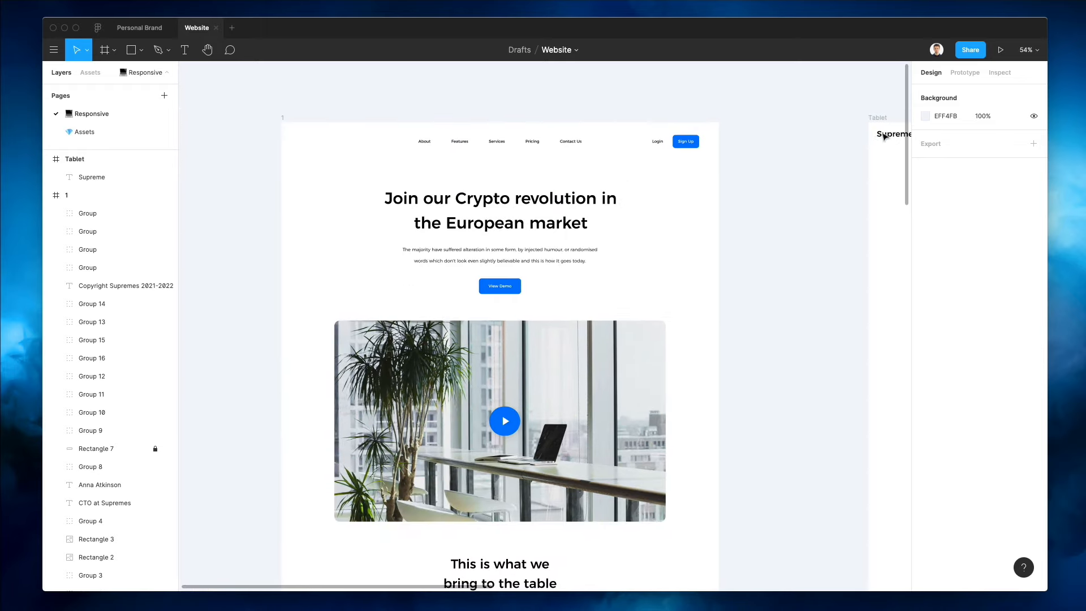
drag(886, 136, 330, 130)
key(Delete)
scroll(330, 131, left, 1)
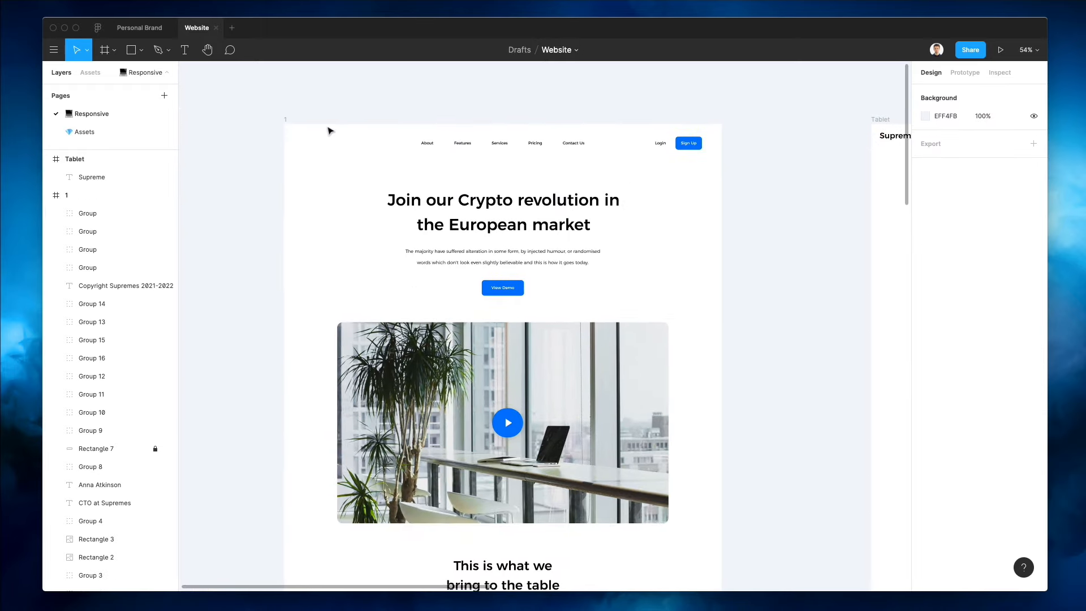
drag(888, 136, 310, 145)
click(405, 106)
scroll(402, 109, right, 3)
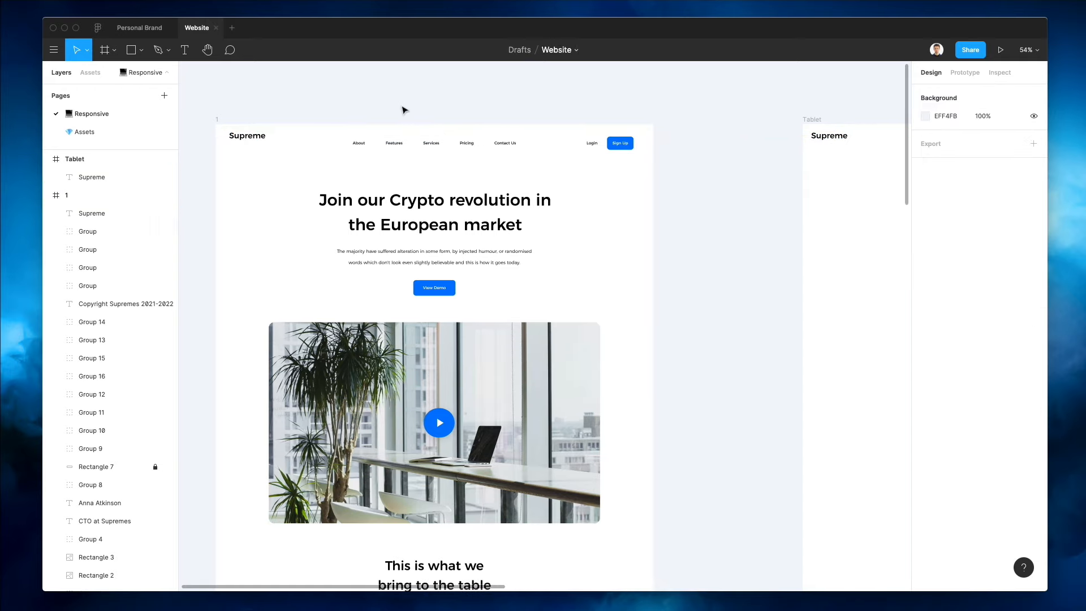
Switch to Nucleo and search its icon library for "hamburger", keeping the Tablet header in view
scroll(399, 108, right, 10)
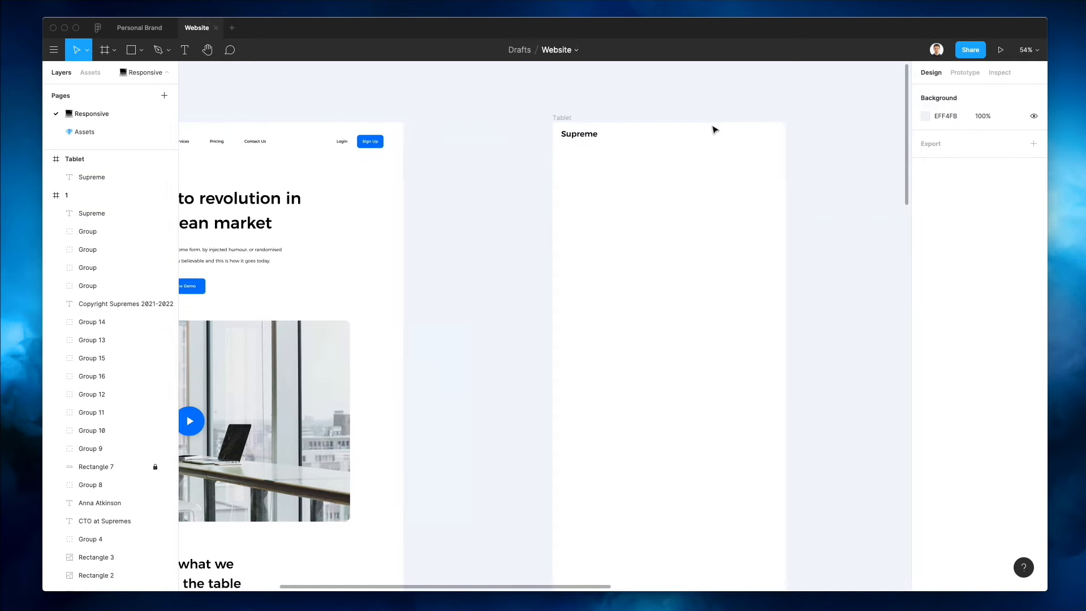
scroll(571, 112, left, 2)
scroll(601, 108, up, 10)
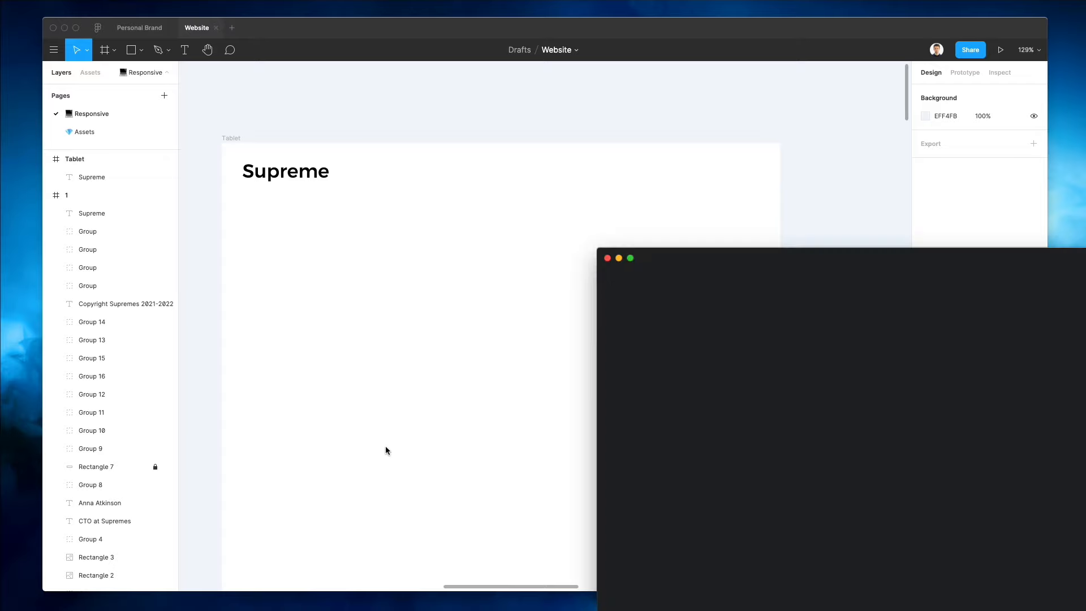
drag(715, 271, 559, 200)
click(506, 226)
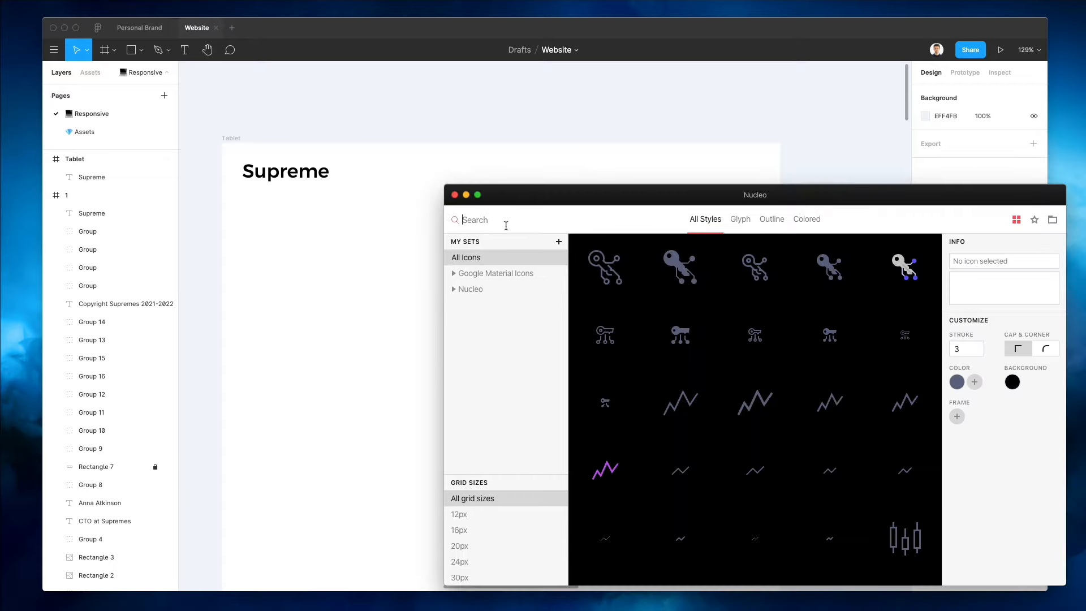
text(hamburger)
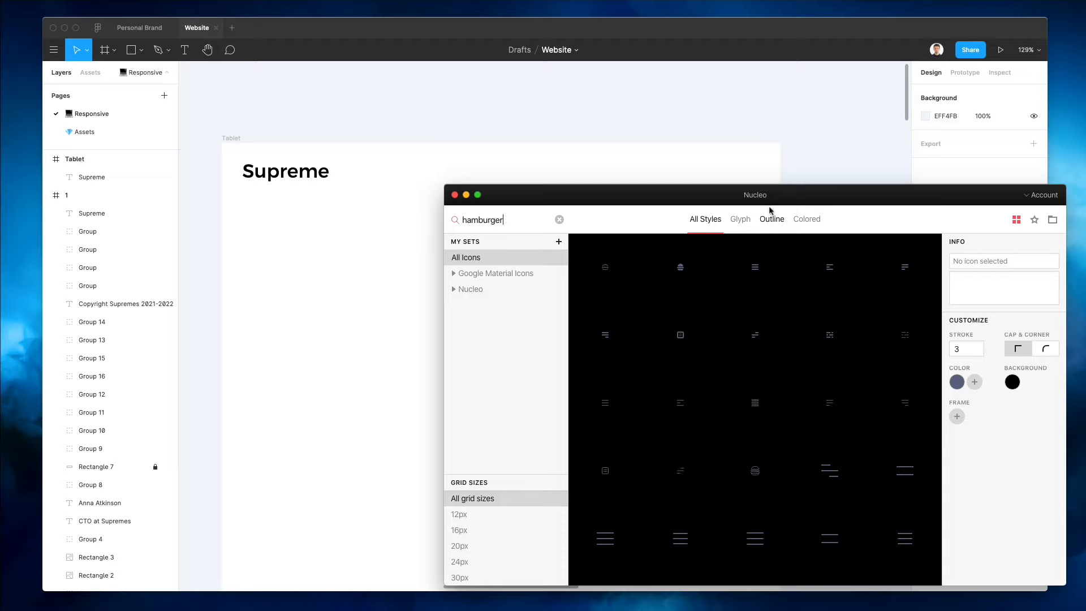
drag(781, 198, 710, 261)
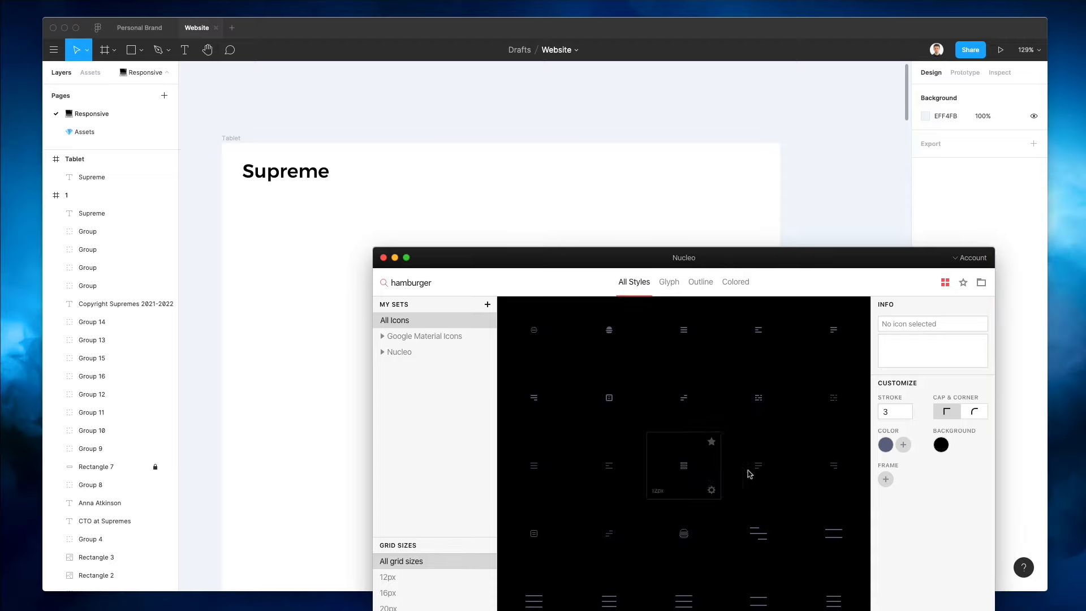
drag(685, 598, 660, 179)
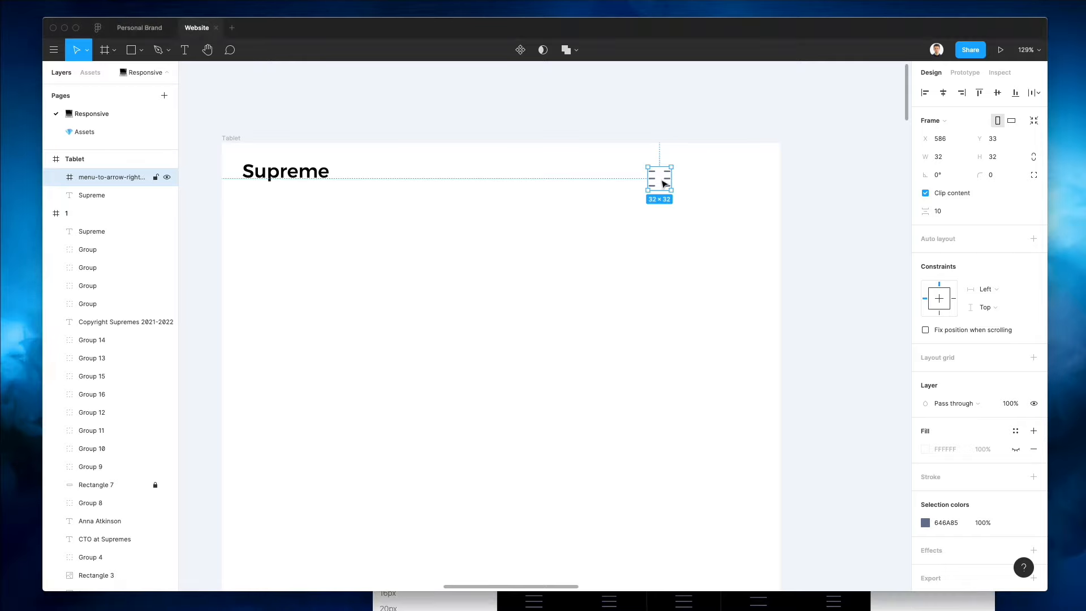
key(Delete)
key(super+Tab)
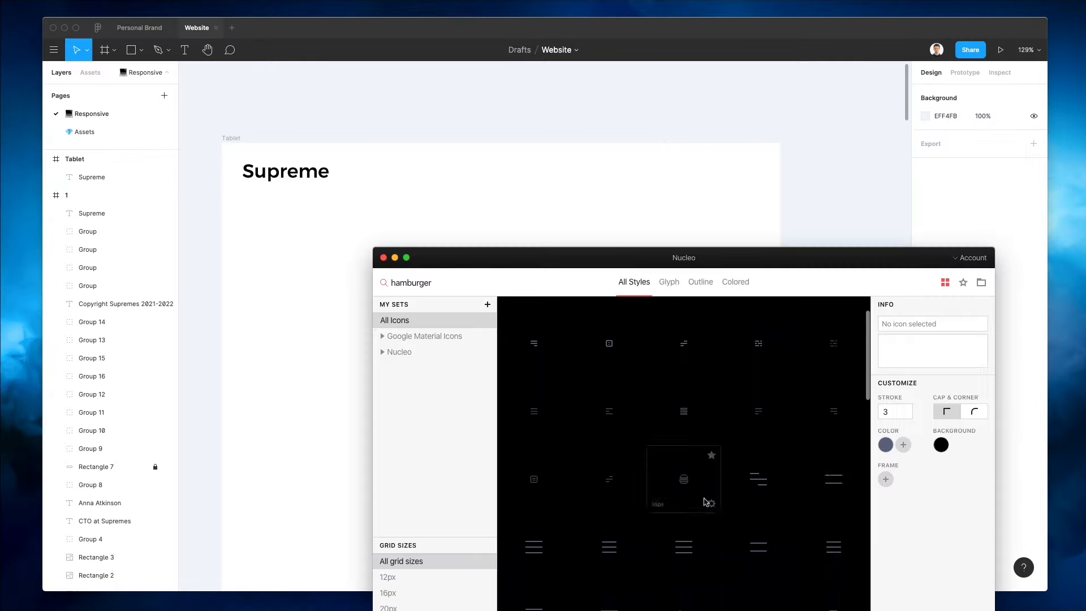
drag(609, 529, 455, 202)
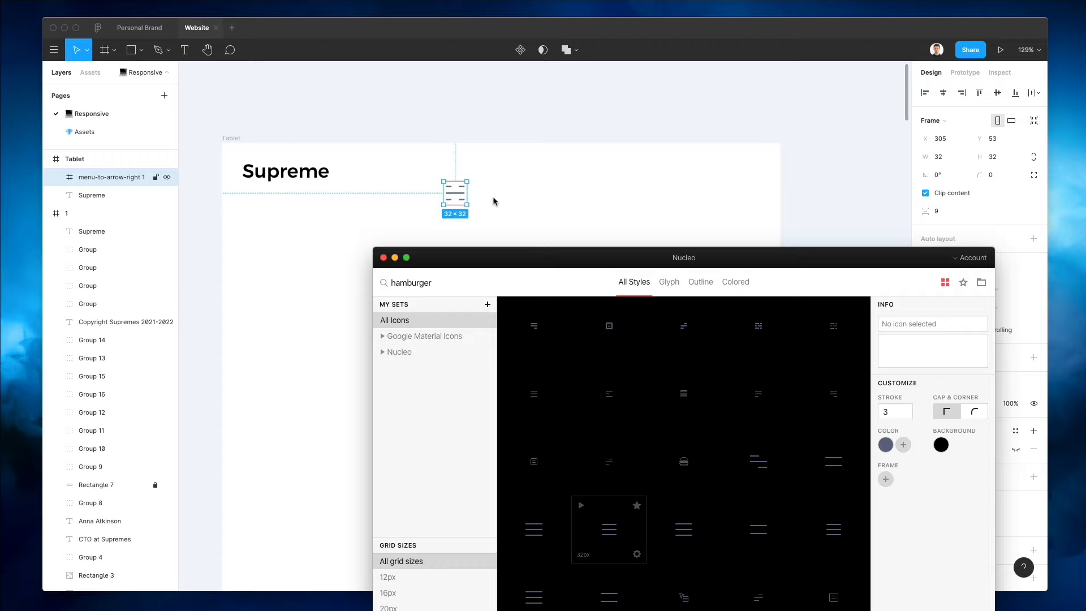
drag(538, 597, 584, 183)
drag(616, 603, 668, 217)
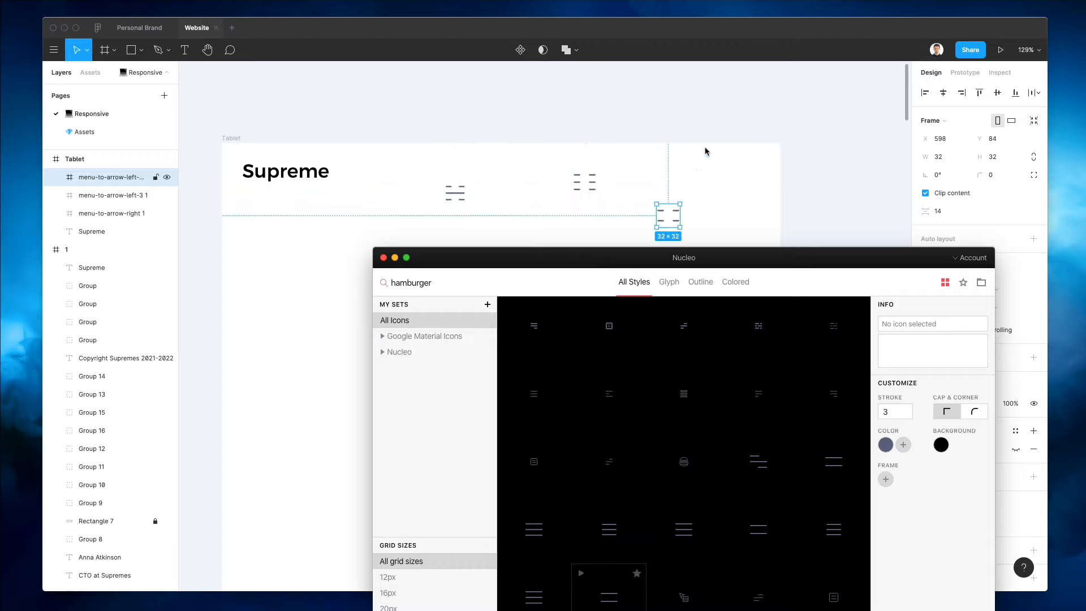
click(706, 150)
drag(360, 154, 792, 280)
key(Delete)
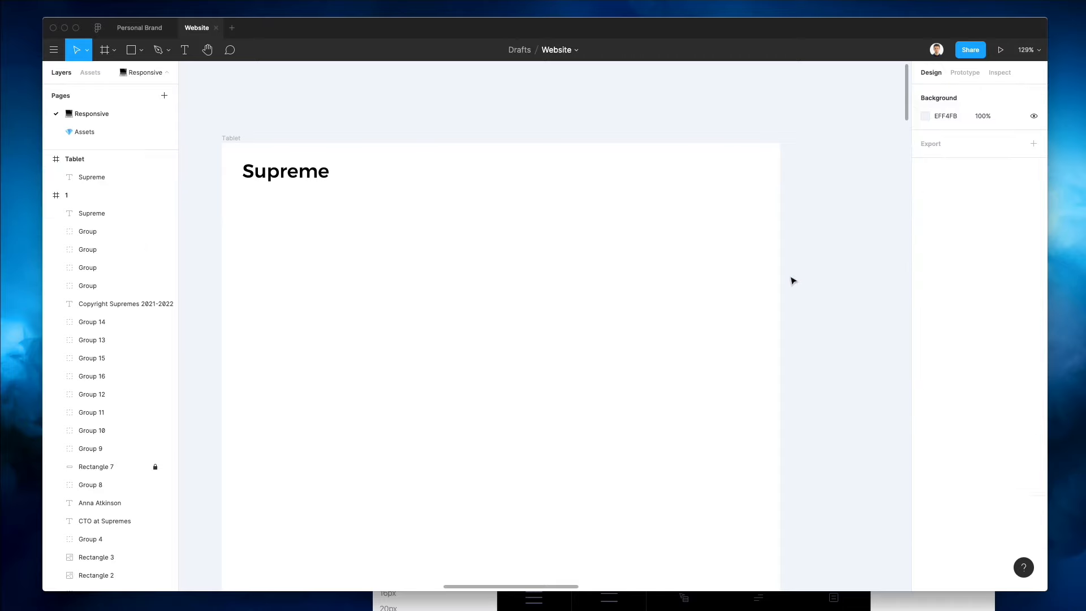
Bring the three-line menu-to-close-2 icon from Nucleo into the Tablet header beside the Supreme logo
click(654, 592)
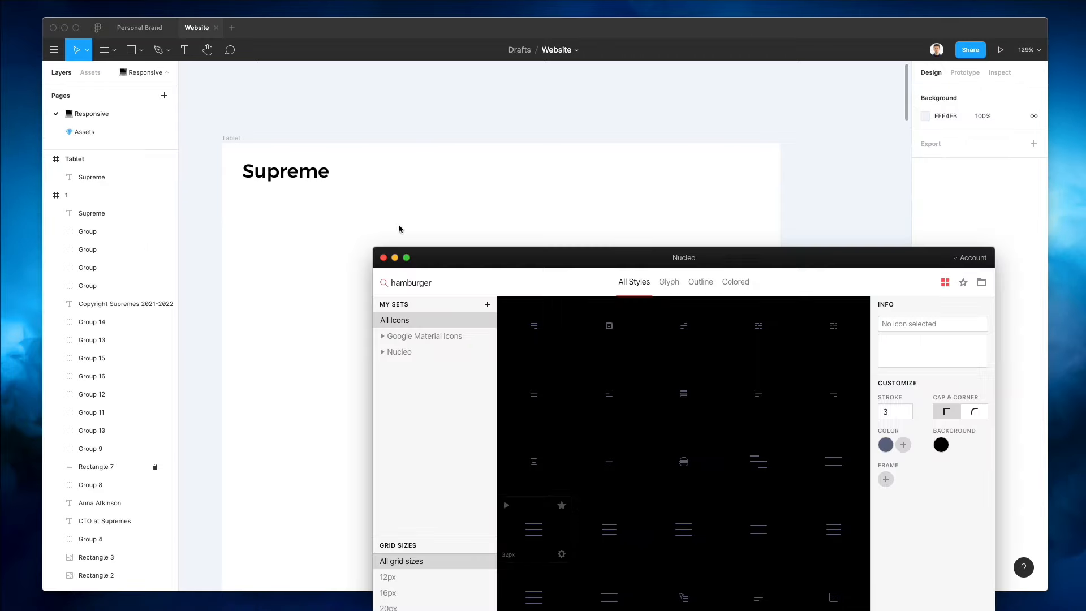
drag(398, 225, 381, 172)
click(577, 168)
Scale the menu icon down proportionally to about 22 × 22, keeping it vertically centred on its position
scroll(368, 169, up, 5)
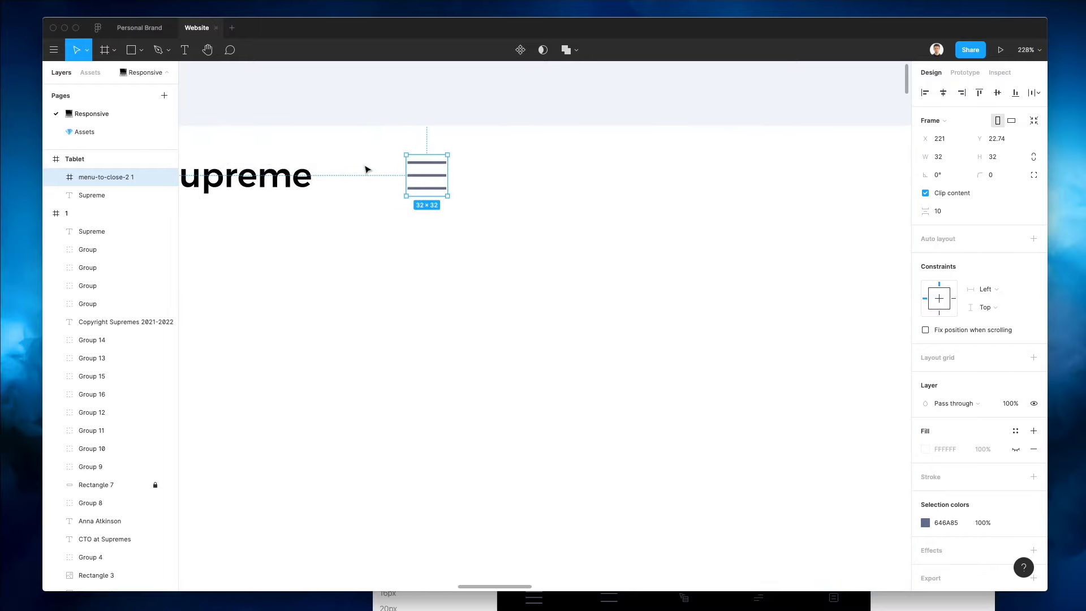
scroll(368, 170, left, 4)
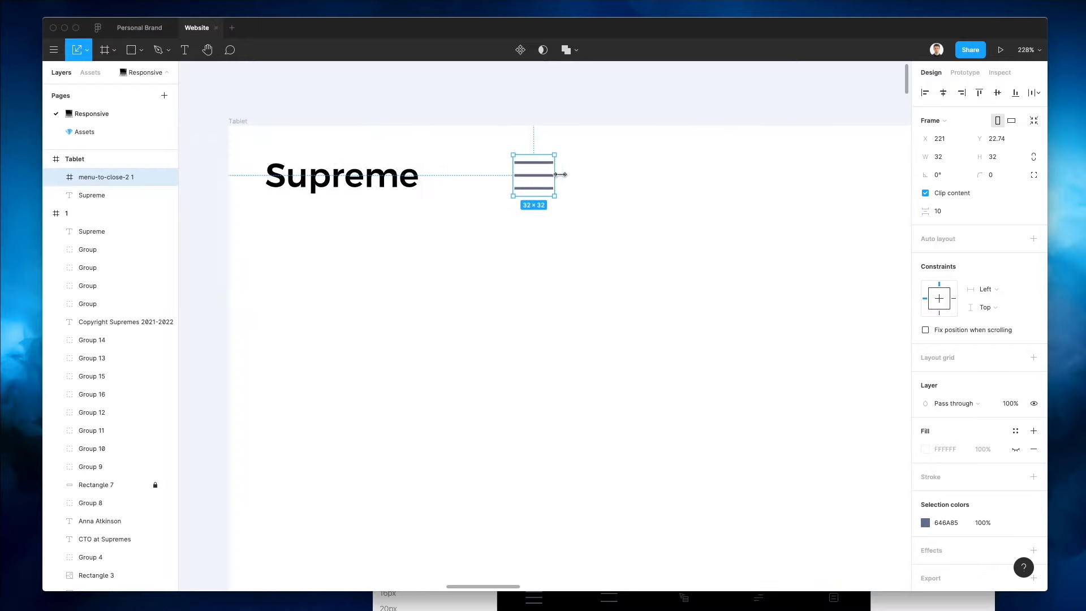
drag(554, 176, 542, 175)
scroll(542, 175, down, 6)
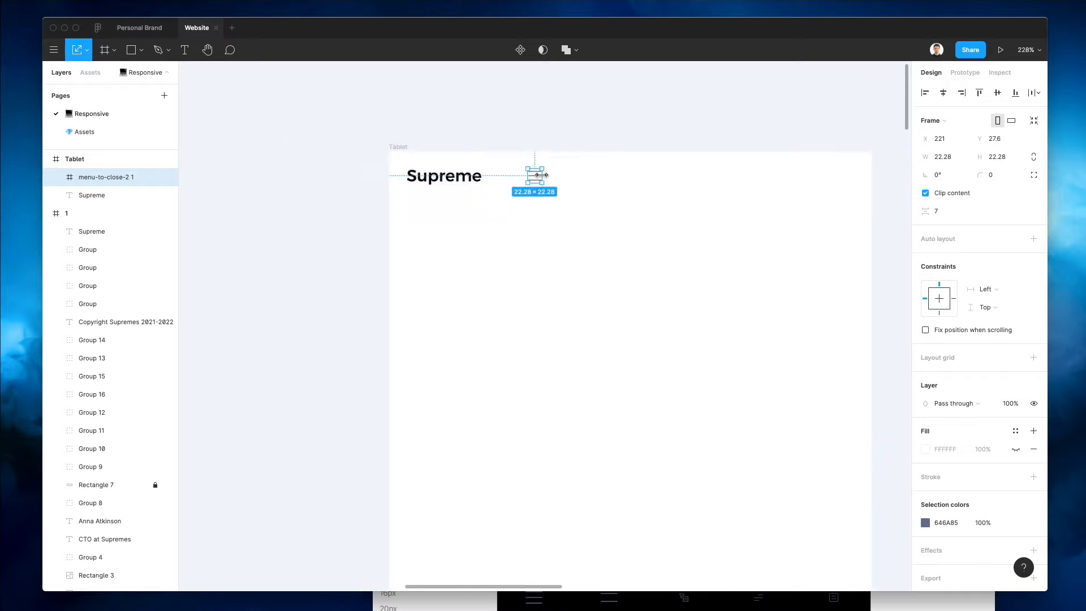
key(alt)
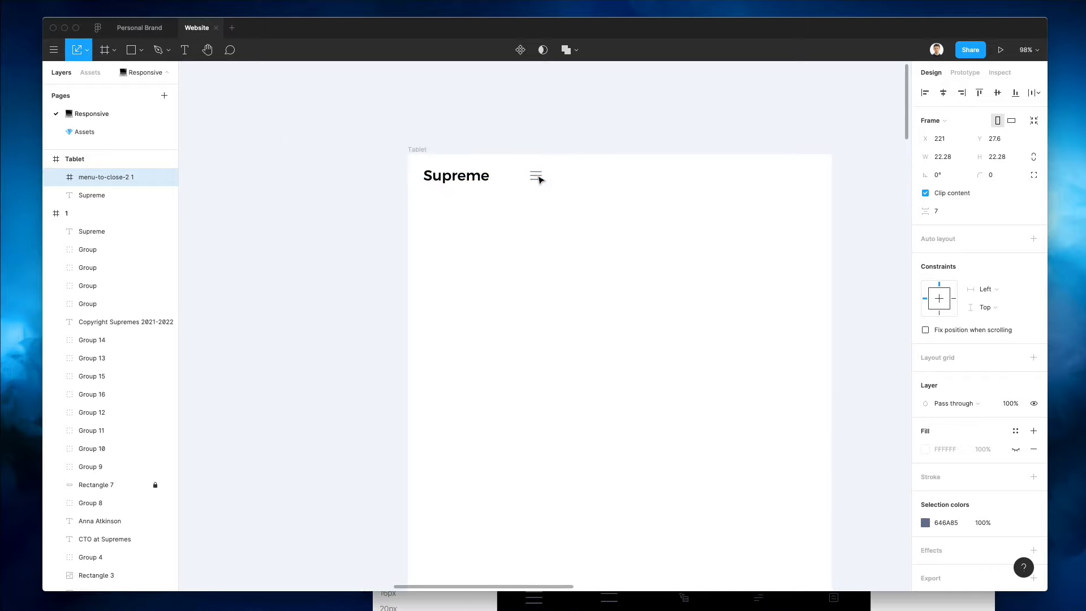
Ungroup the menu icon's frame and move the icon to the right end of the Tablet header, level with the logo
key(super+shift+g)
drag(539, 179, 807, 188)
click(717, 219)
Add a layout grid to the Tablet frame and change its type to Columns
click(417, 149)
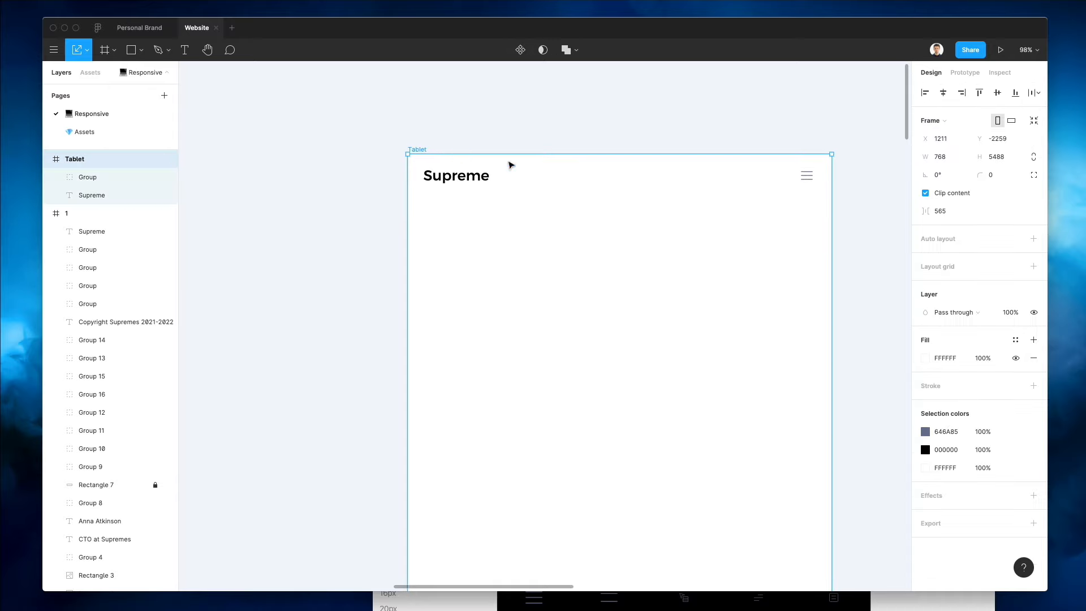
scroll(594, 206, right, 3)
scroll(594, 206, right, 1)
click(958, 266)
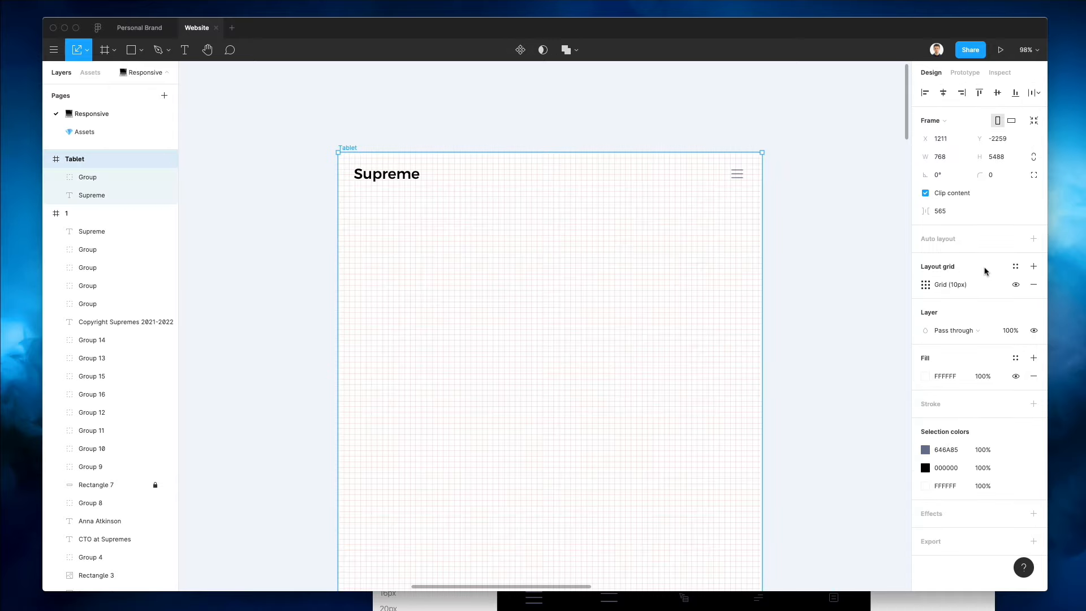
click(926, 285)
click(803, 287)
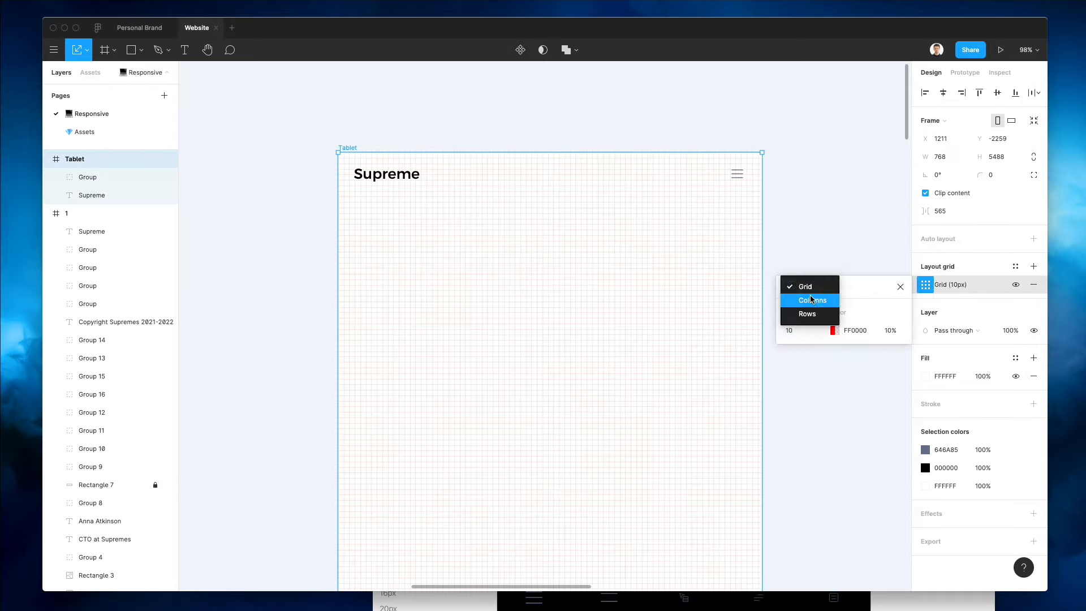
click(812, 299)
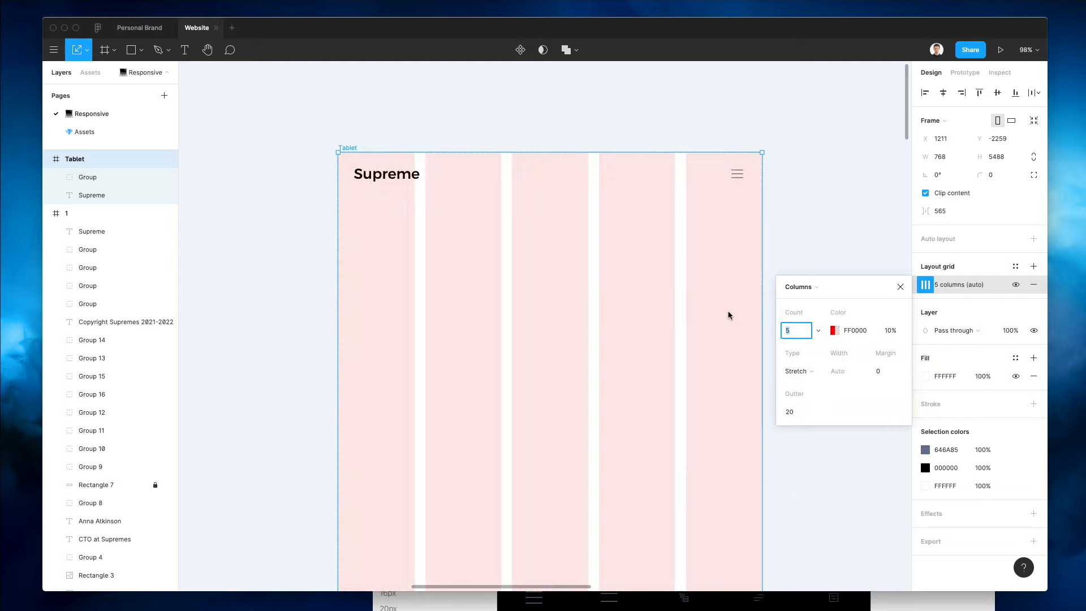
Set the column count of the Tablet frame's layout grid to 6
scroll(616, 273, down, 5)
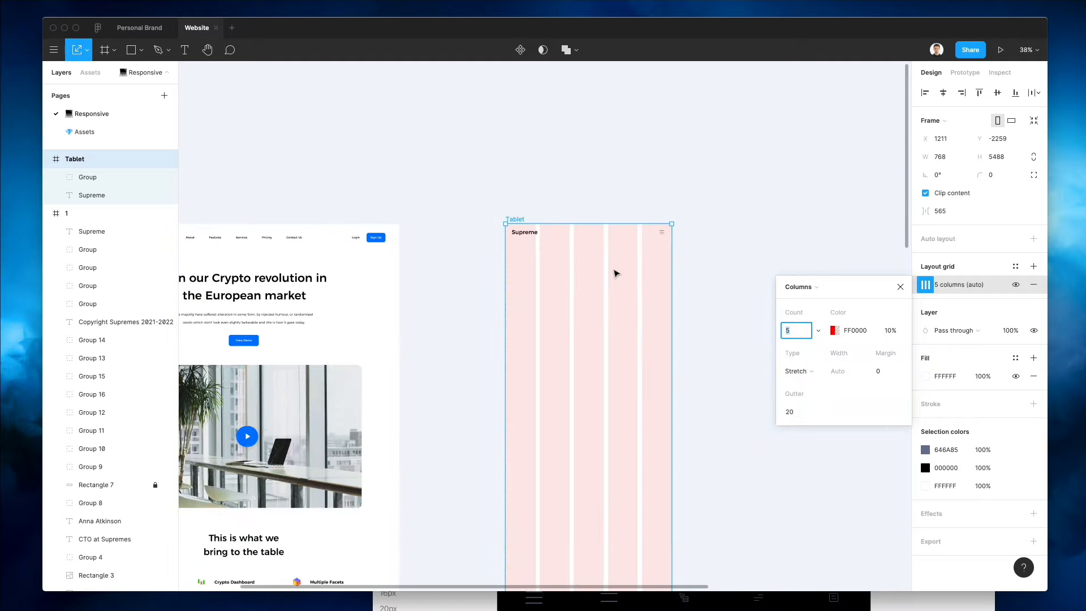
scroll(616, 273, left, 6)
scroll(616, 273, up, 3)
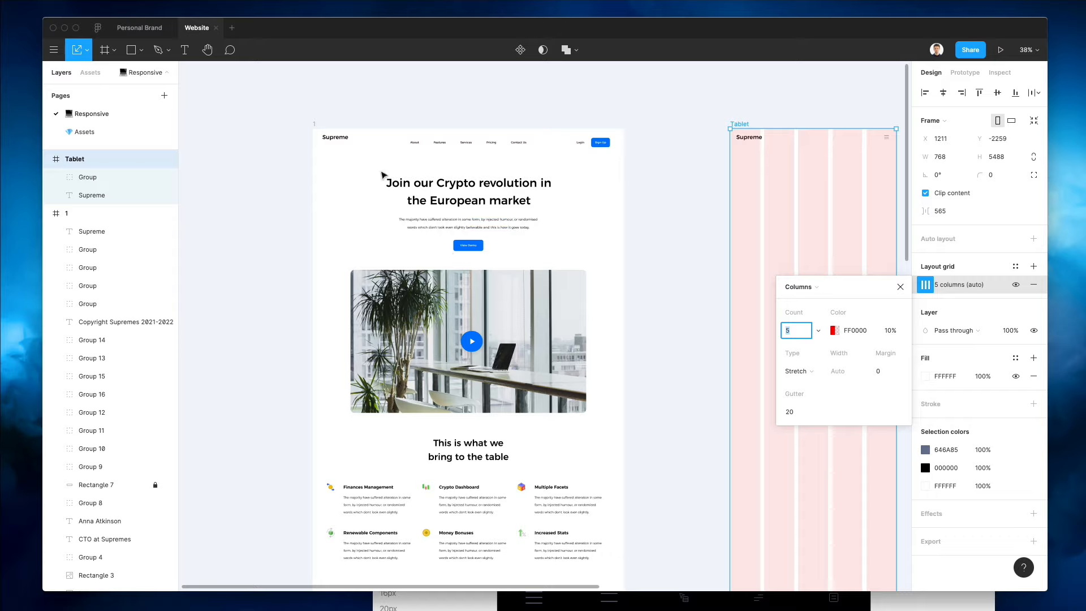
scroll(518, 249, right, 4)
scroll(518, 248, down, 2)
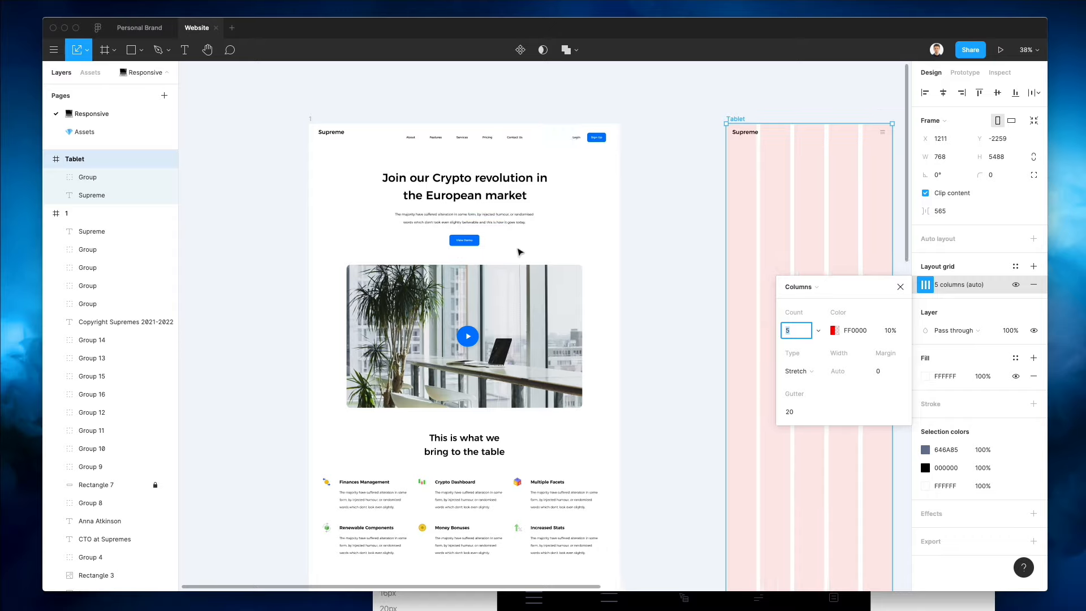
scroll(714, 175, up, 3)
scroll(730, 182, up, 3)
scroll(731, 185, up, 3)
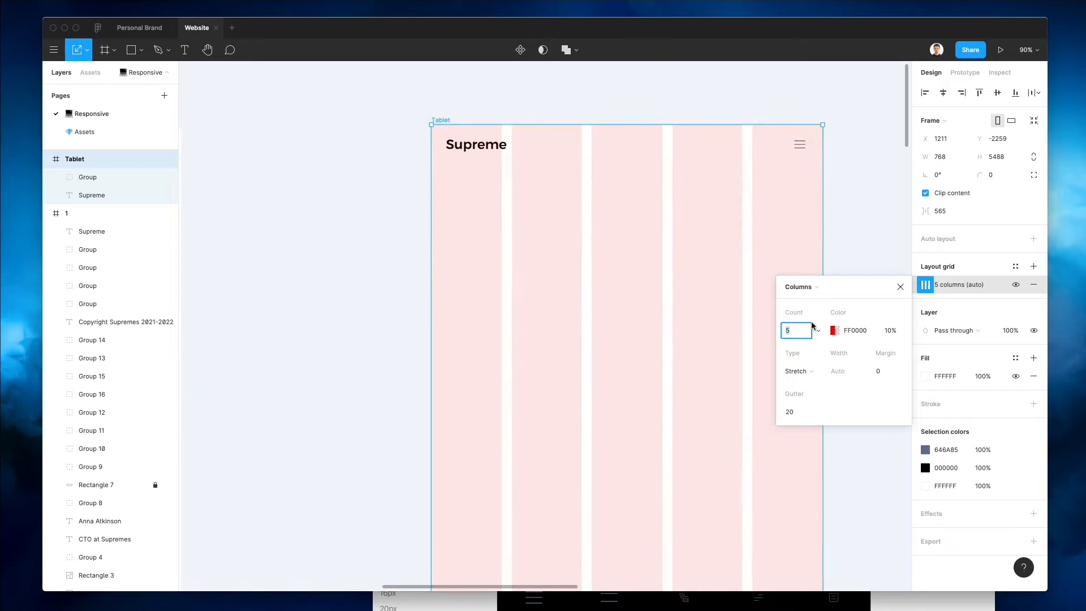
text(6)
key(Return)
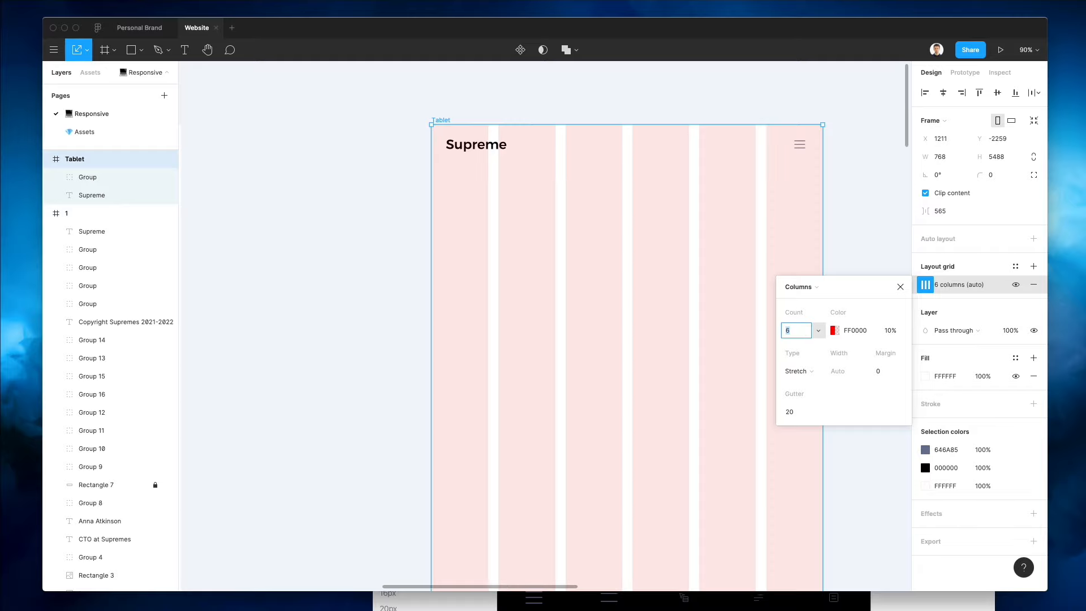
Set the Tablet frame's column grid to a count of 8 and a margin of 31
key(Up)
key(Up)
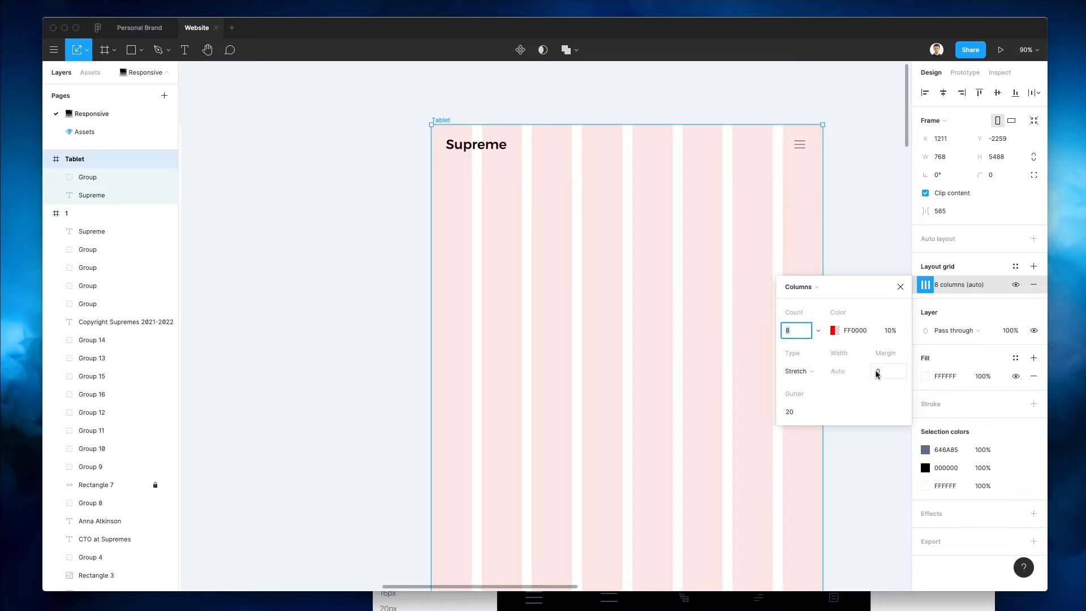
key(shift+Up)
key(shift+Up)
key(shift+Up)
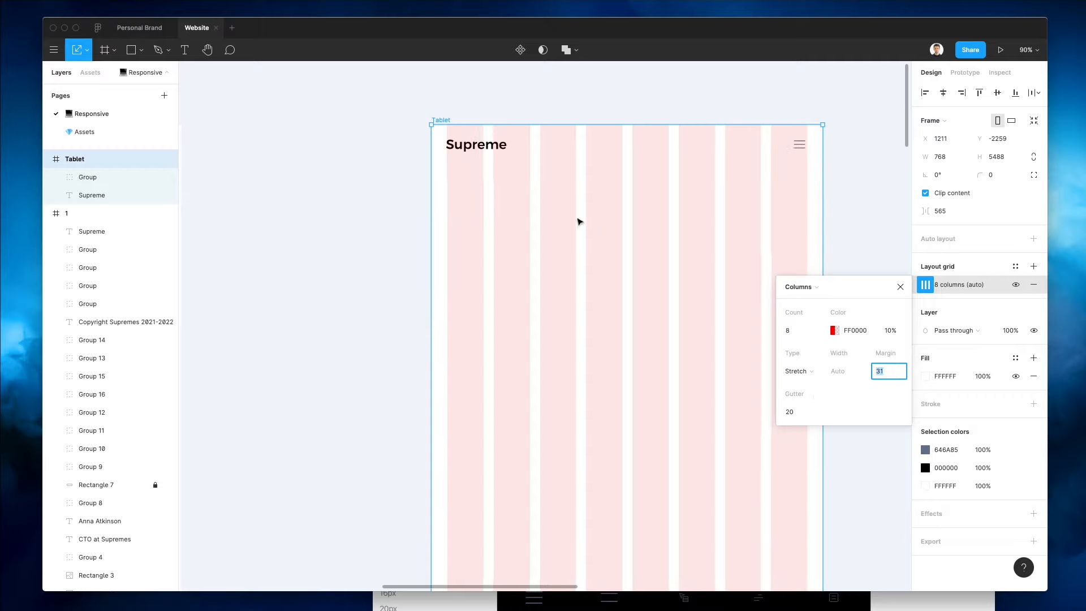
Change the Tablet column grid's color to light grey E2E2E2
click(833, 330)
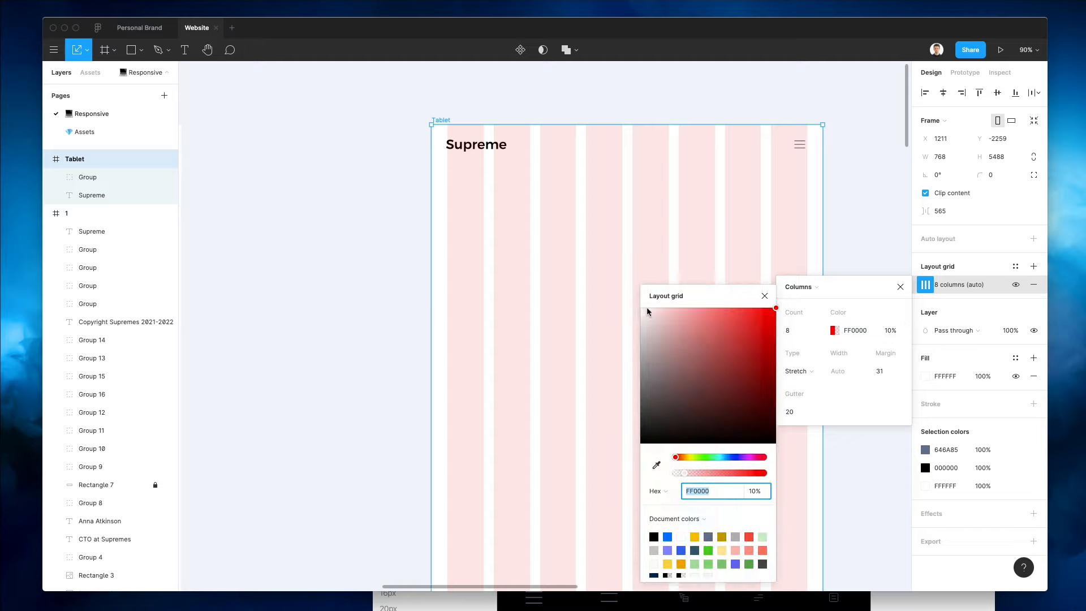
click(640, 312)
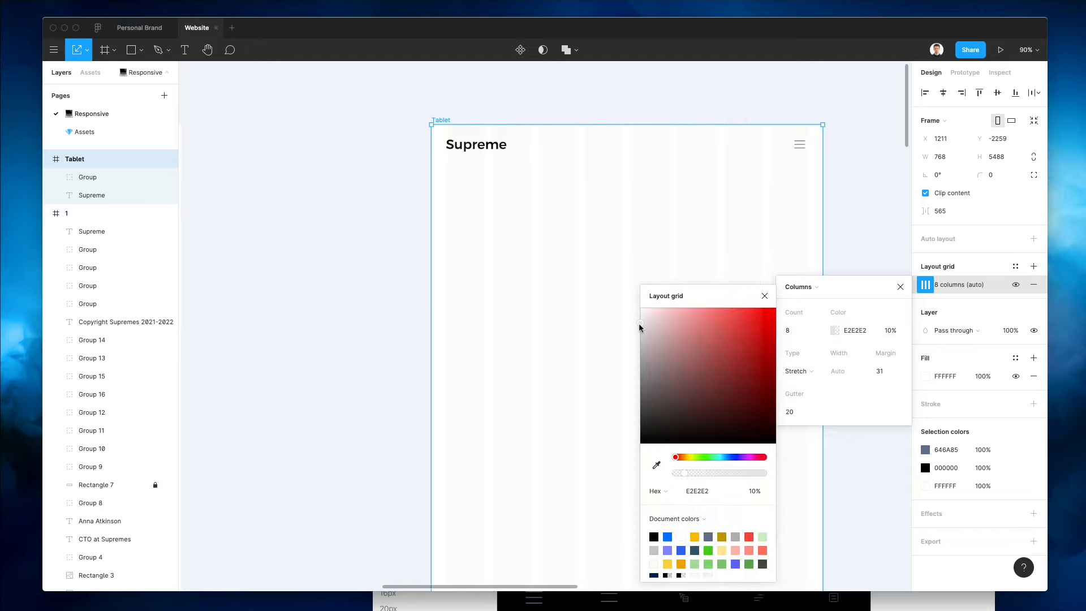
click(808, 89)
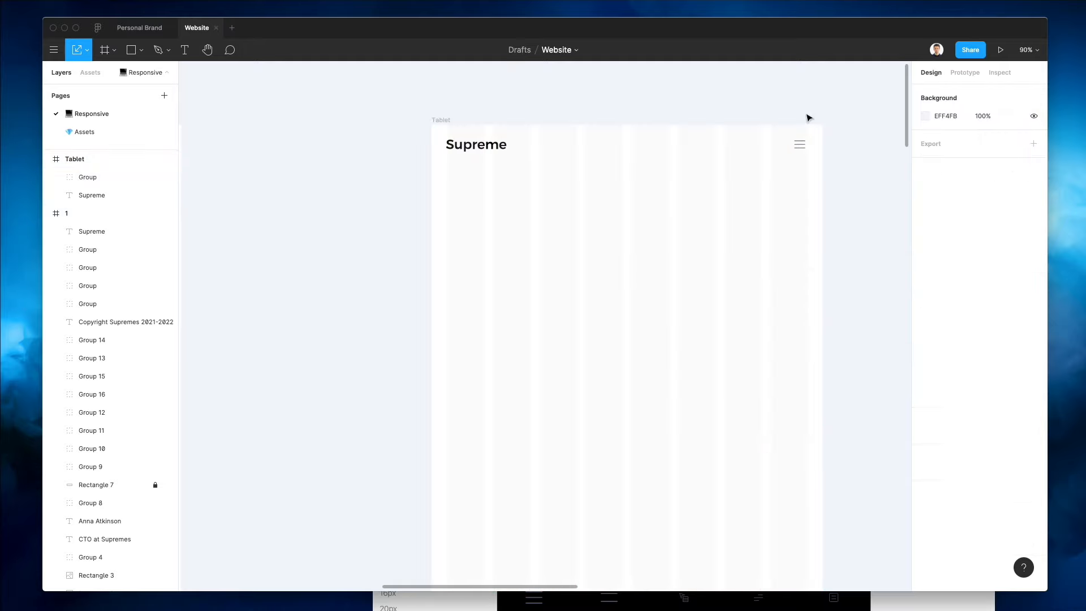
Move the menu icon slightly right so it lines up with the outer edge of the last grid column
scroll(808, 117, up, 5)
drag(783, 230, 791, 230)
scroll(791, 229, down, 5)
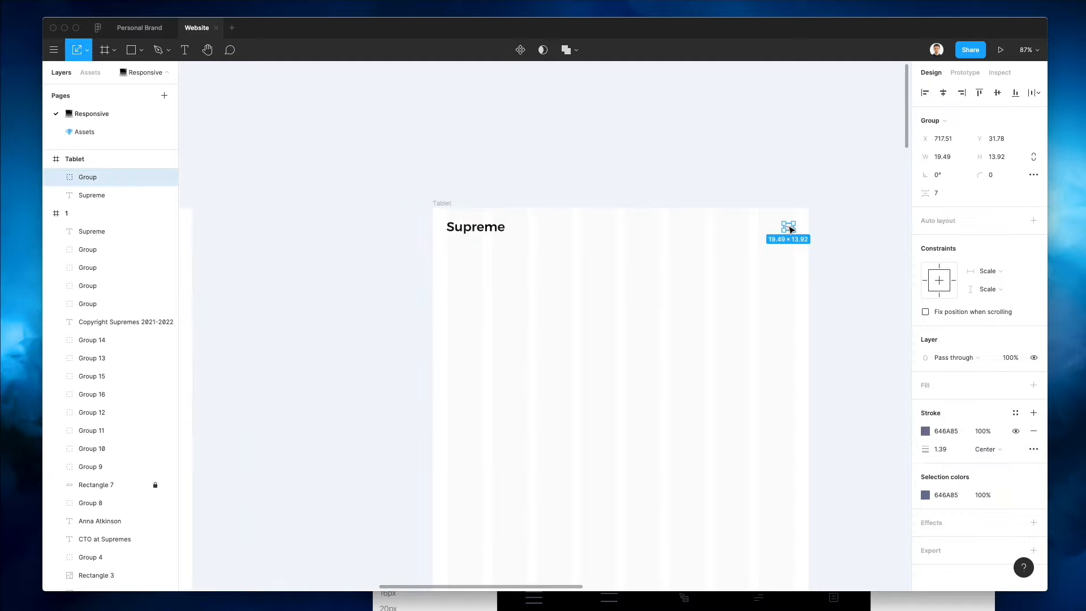
Set the font size of the Supreme logo text in the Tablet header to 23
click(490, 229)
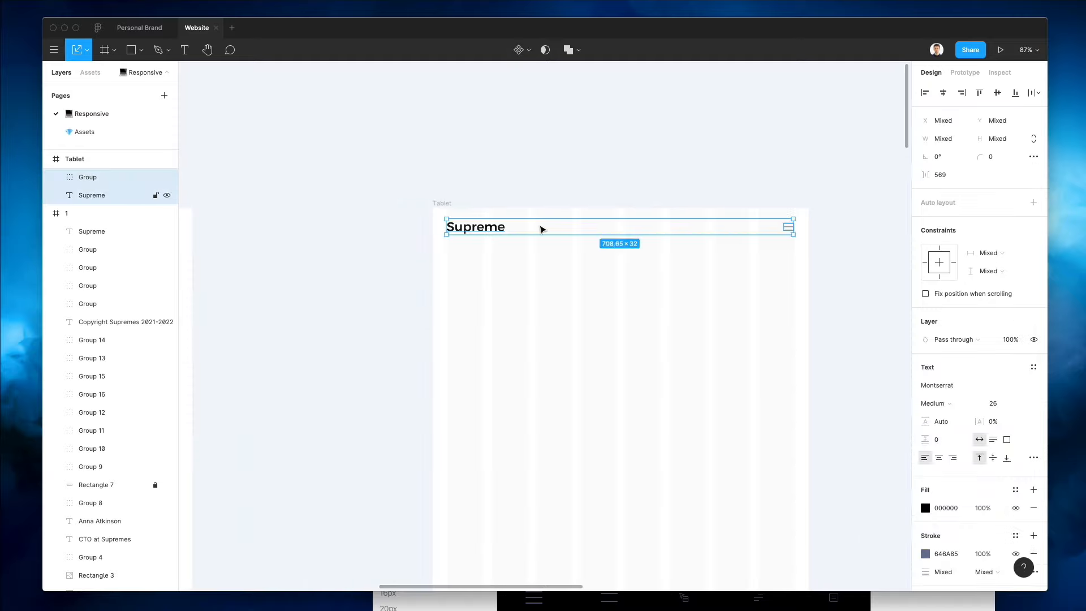
click(505, 266)
click(492, 232)
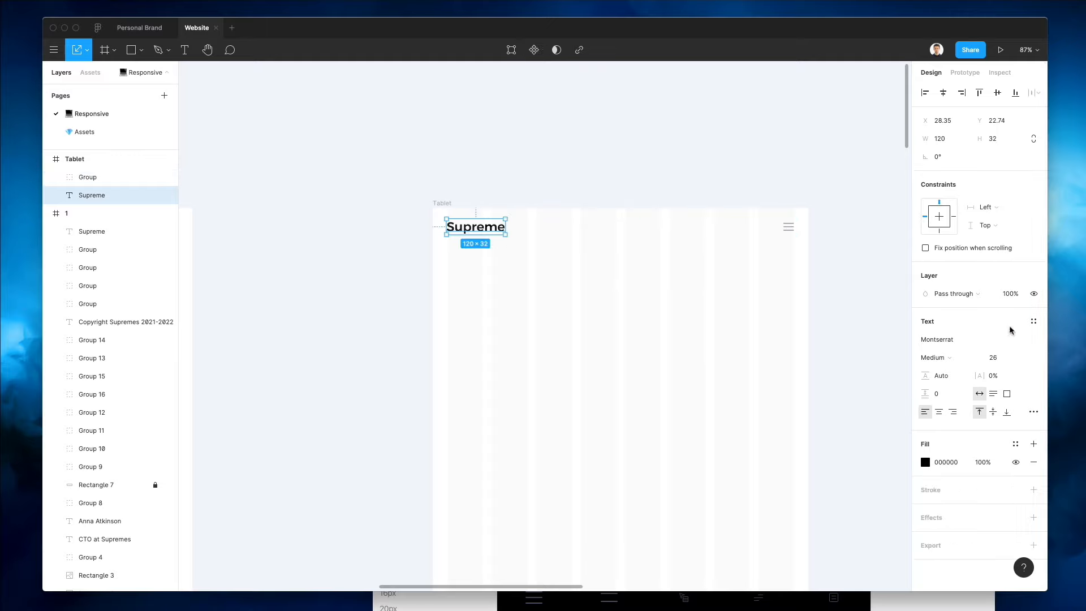
text(23)
key(Return)
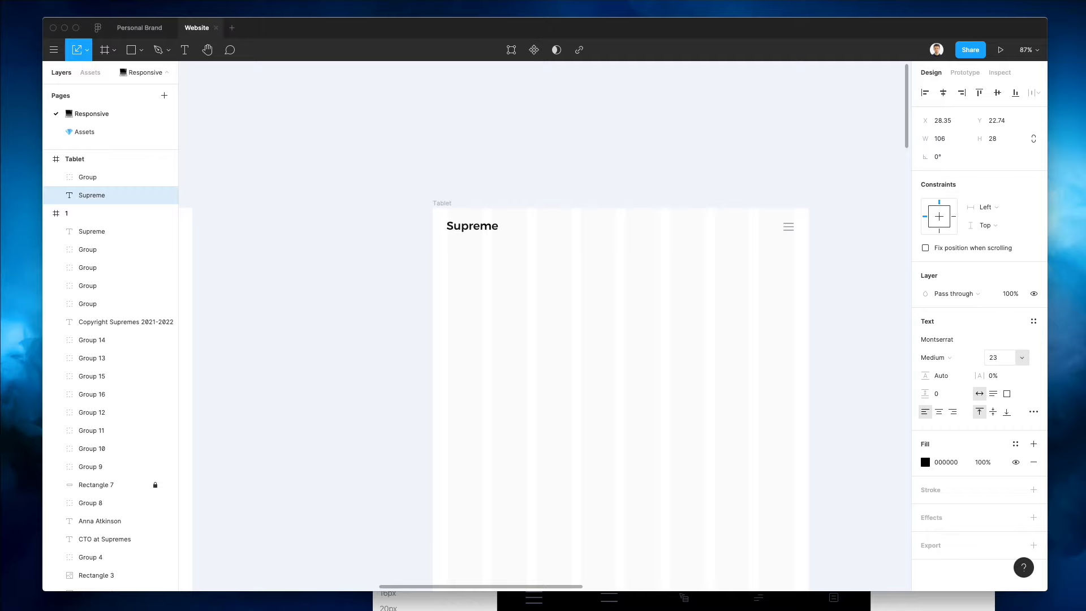
Try a copy of the desktop navigation links in the Tablet header, and delete that copy
click(655, 178)
scroll(655, 180, down, 4)
scroll(656, 181, left, 5)
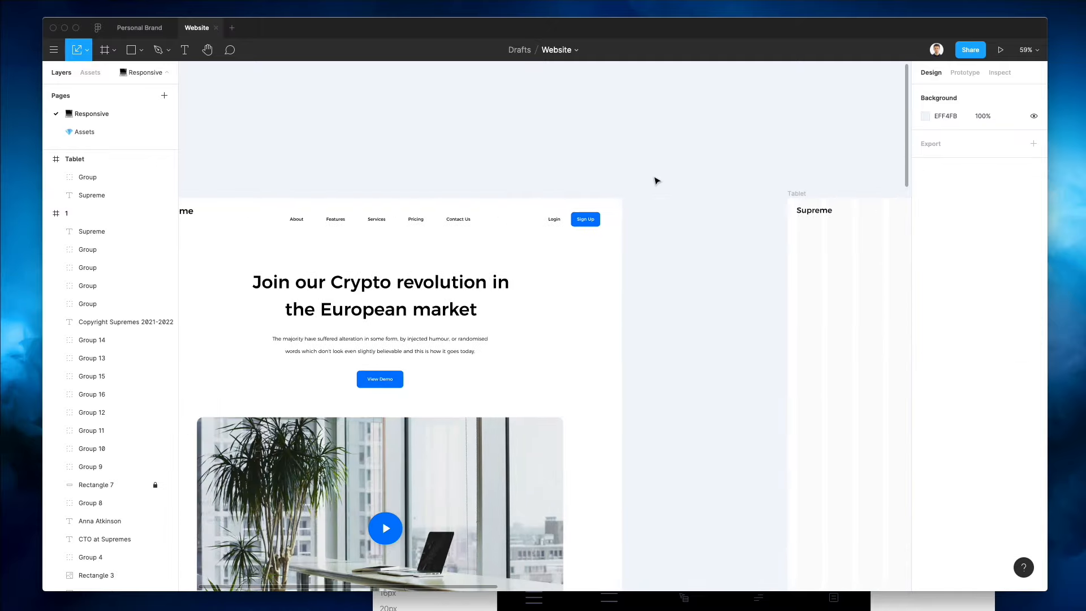
scroll(657, 179, down, 3)
scroll(657, 180, right, 3)
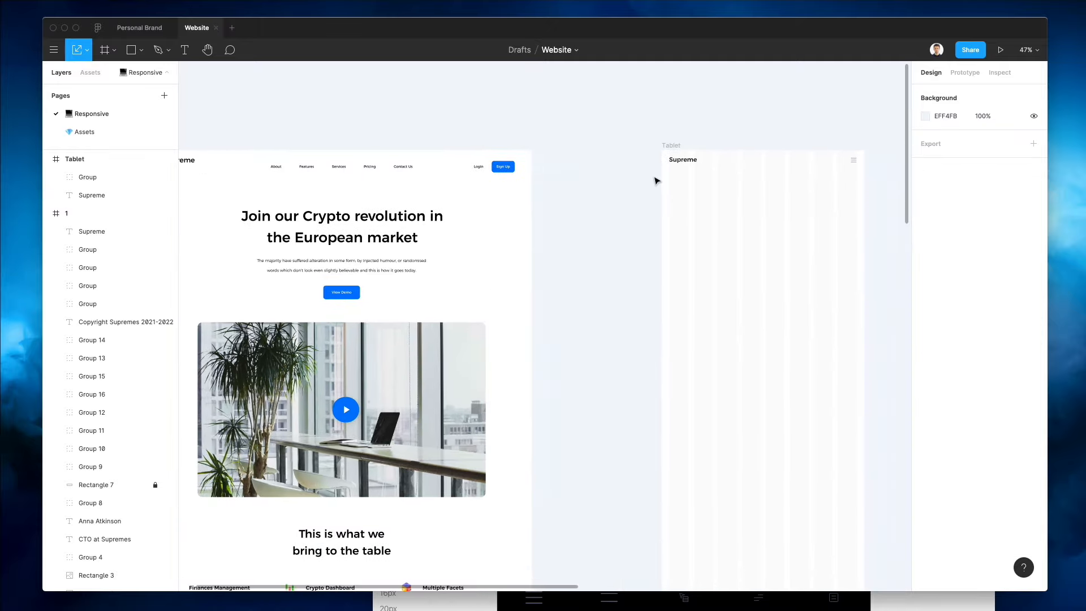
drag(312, 169, 741, 170)
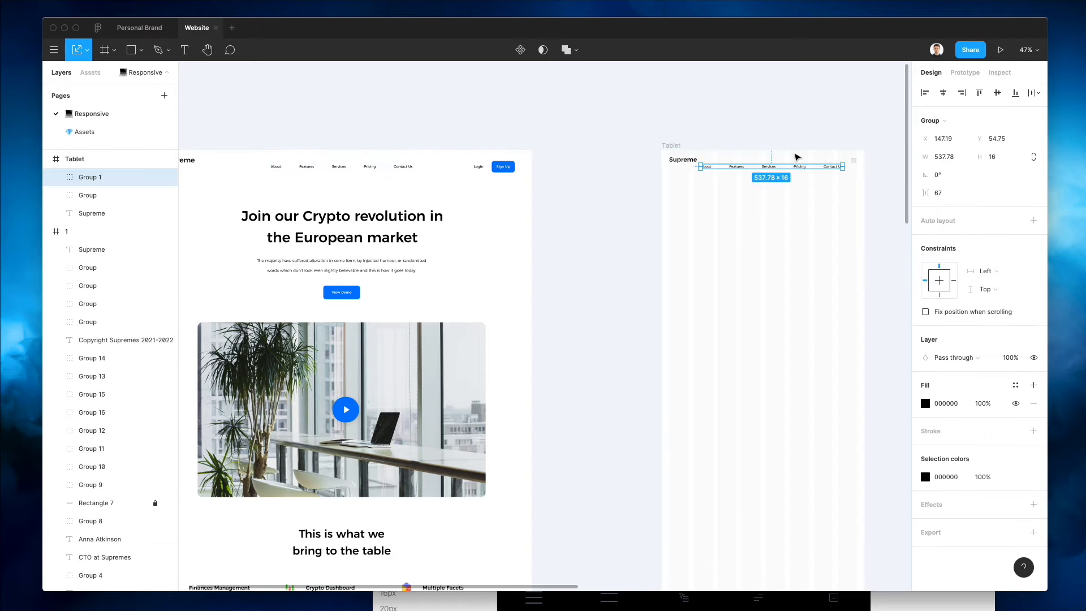
scroll(797, 157, up, 5)
scroll(808, 165, right, 3)
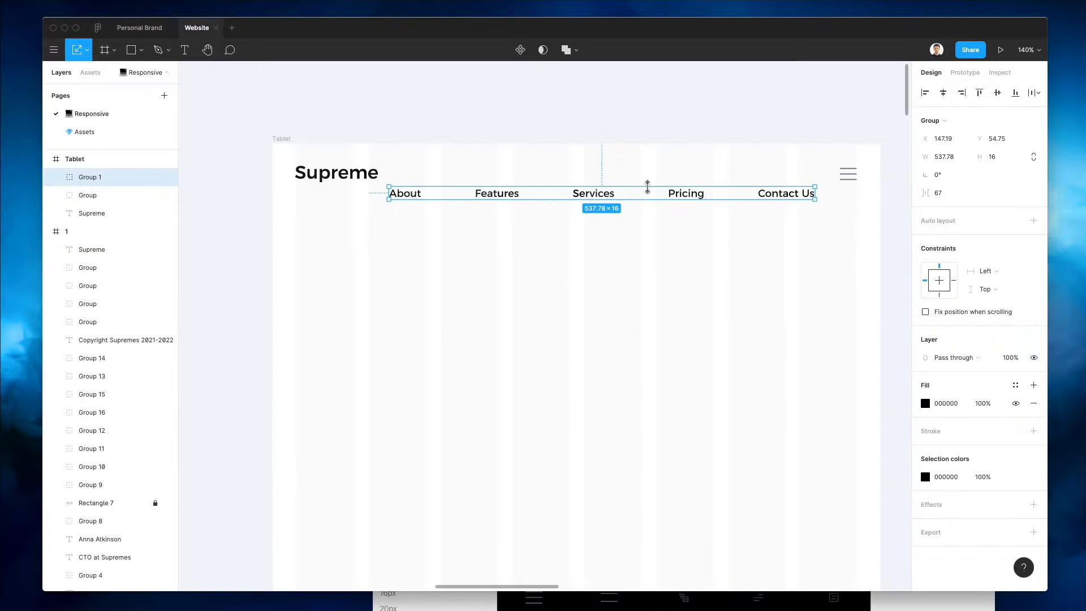
key(Delete)
scroll(645, 197, down, 3)
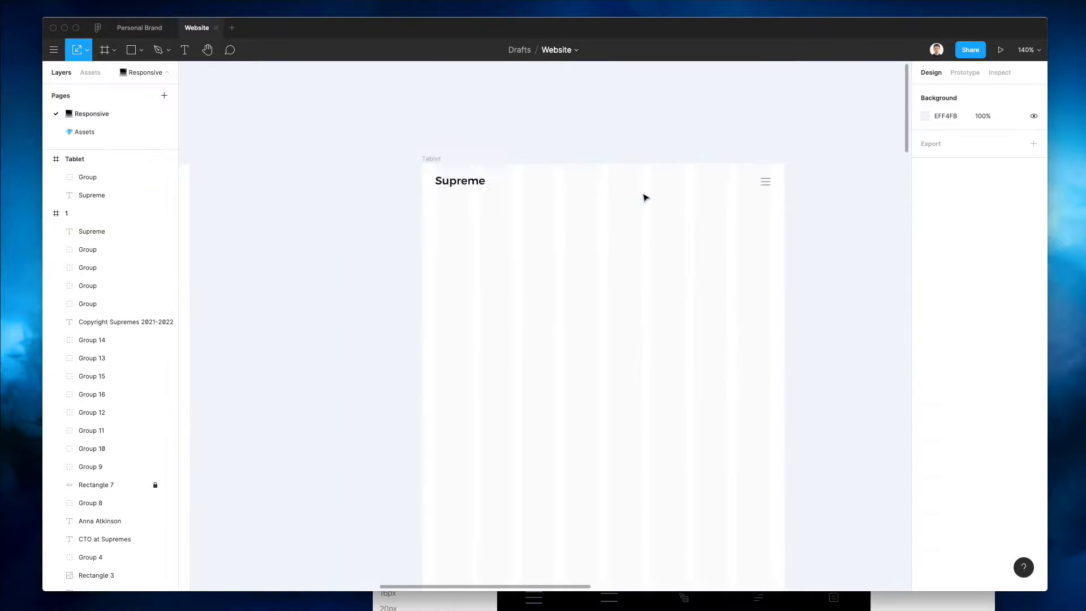
Copy the desktop hero heading, paragraph and View Demo button into the Tablet frame and centre them below the header
scroll(646, 197, left, 5)
scroll(646, 197, left, 3)
click(449, 326)
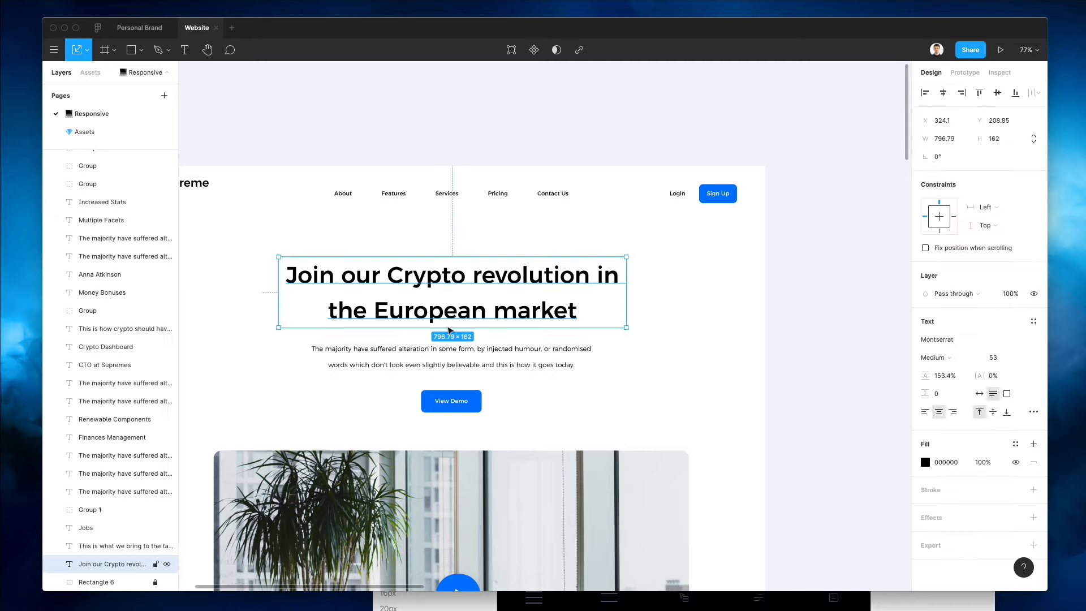
drag(315, 244, 529, 410)
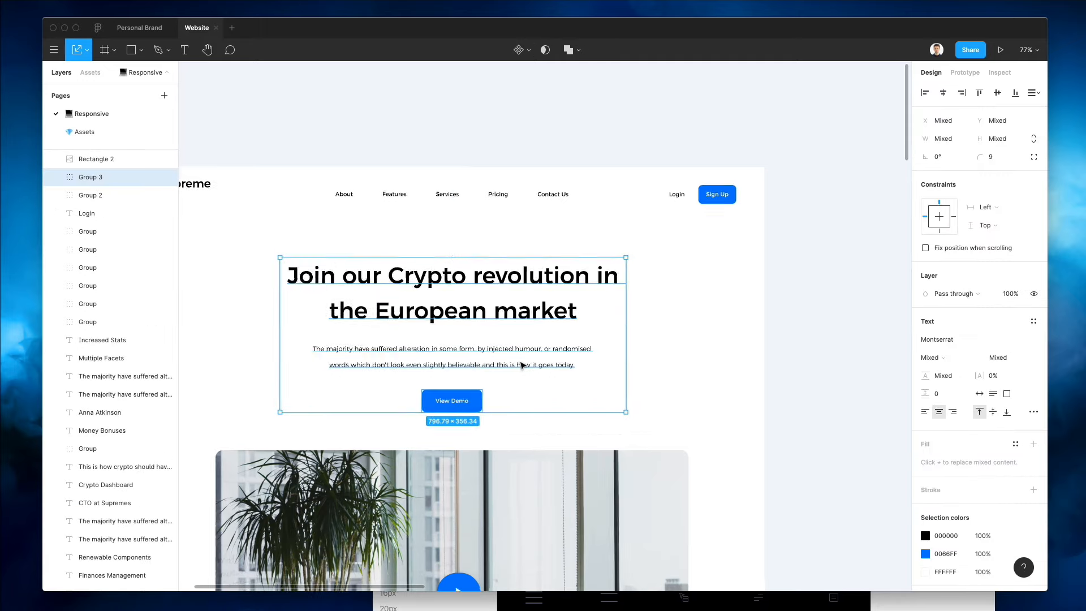
scroll(522, 364, down, 3)
scroll(521, 365, right, 2)
scroll(522, 365, down, 2)
scroll(515, 255, right, 3)
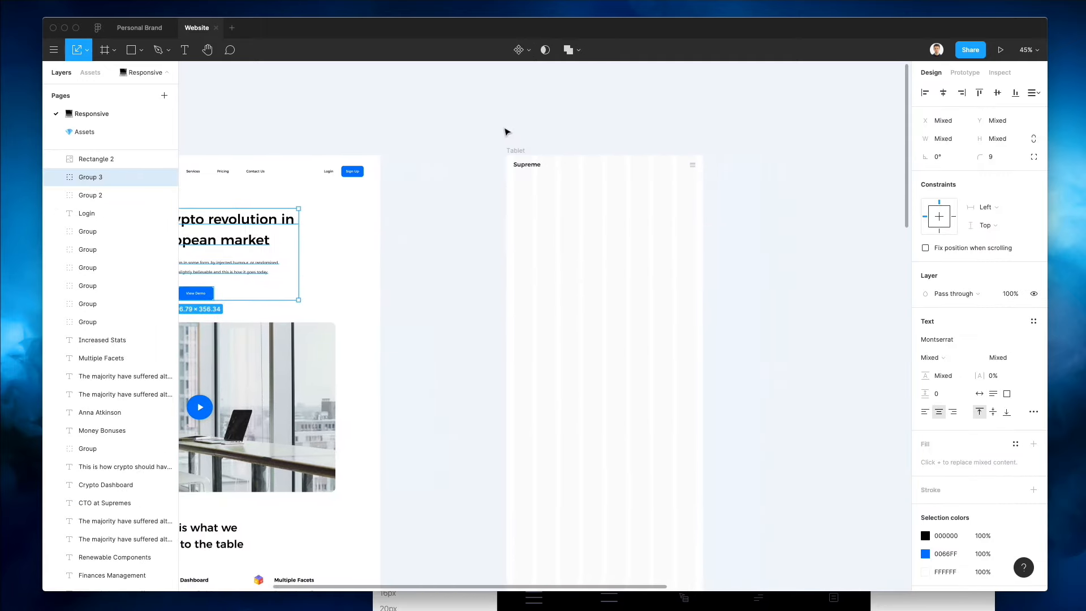
click(512, 152)
key(ctrl+v)
drag(658, 217, 576, 211)
click(637, 171)
scroll(623, 204, up, 5)
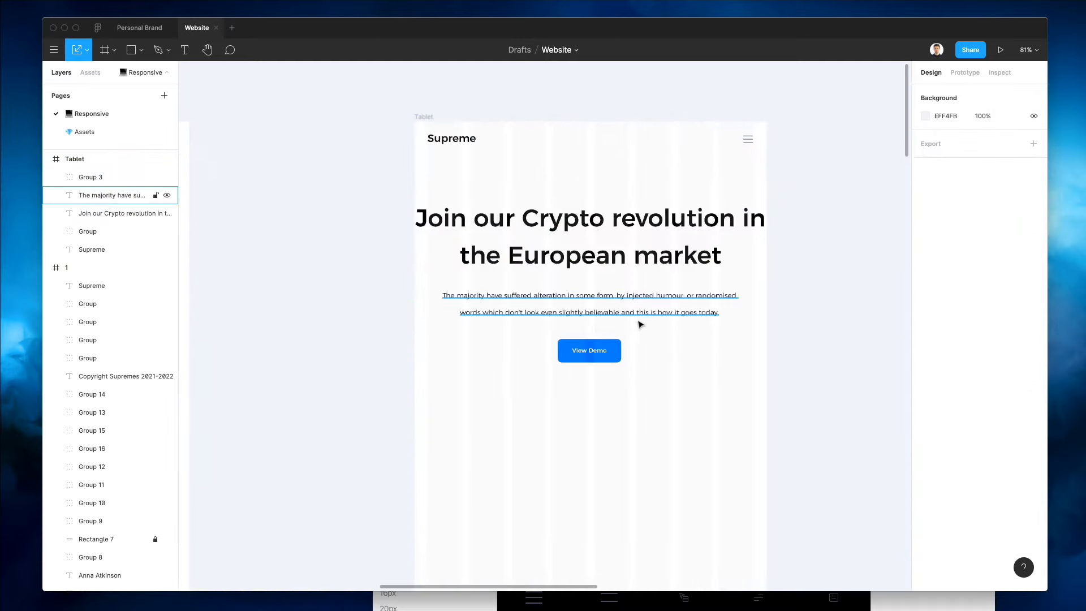
Set the Tablet hero paragraph's font size to 13 and its line height to 237.4%
click(637, 308)
scroll(638, 307, up, 2)
scroll(698, 323, up, 3)
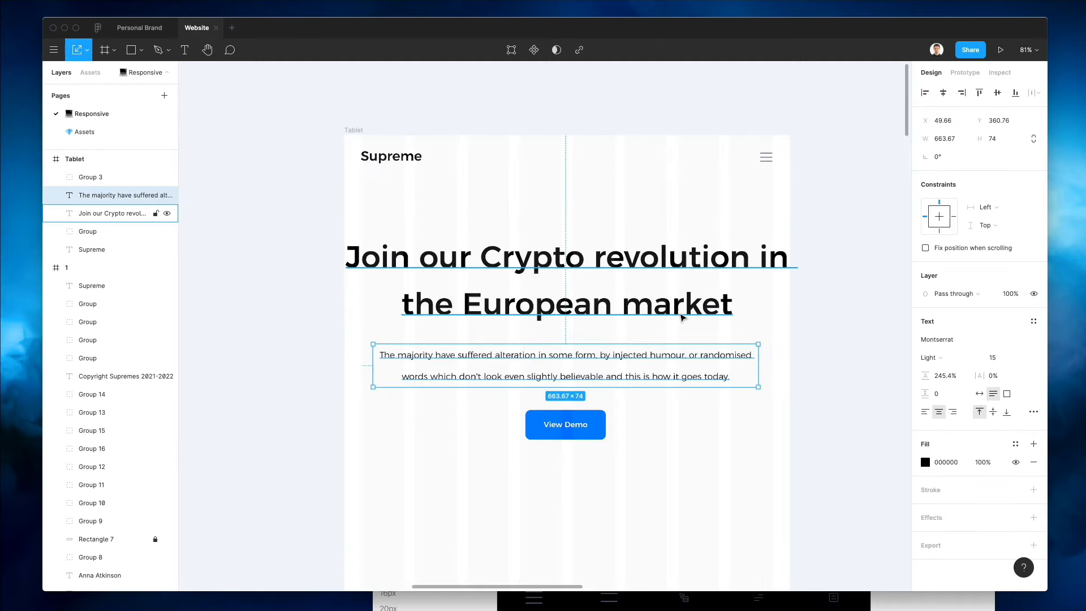
key(Down)
key(Down)
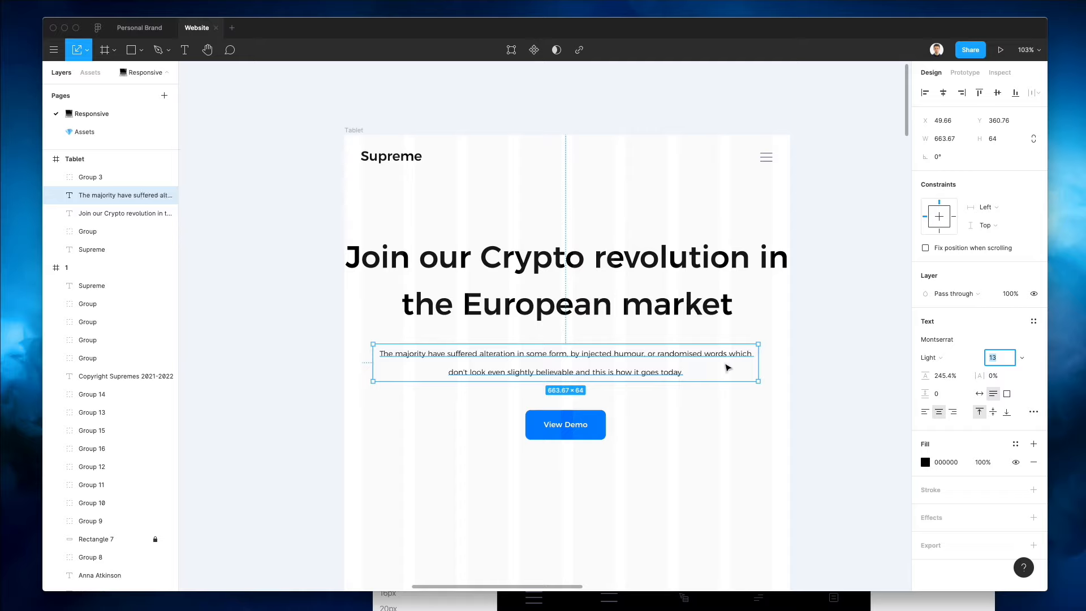
key(Down)
key(Down)
key(Down)
key(Down)
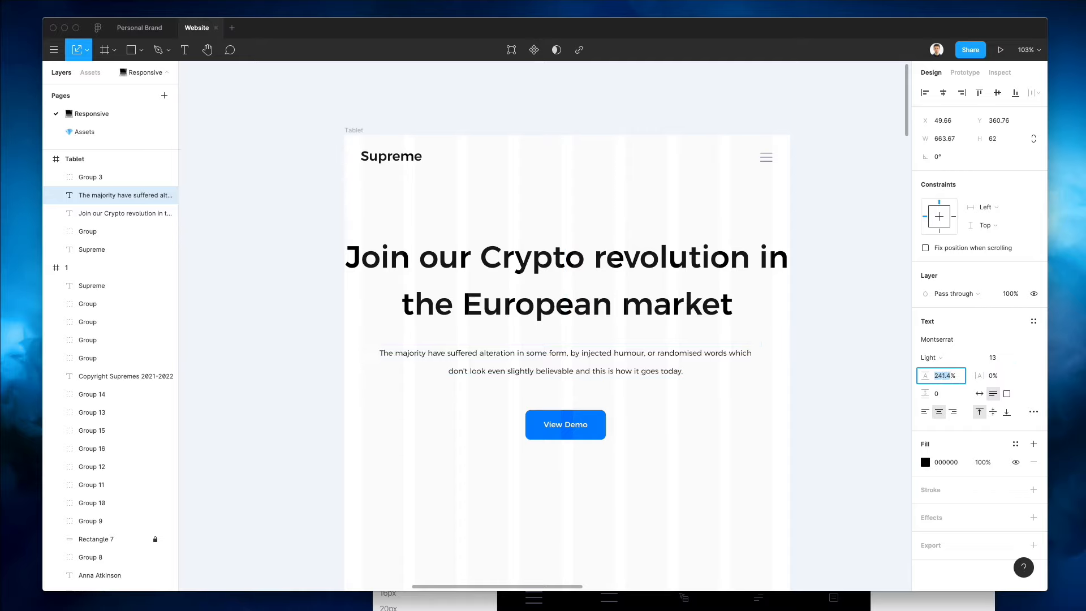
click(728, 381)
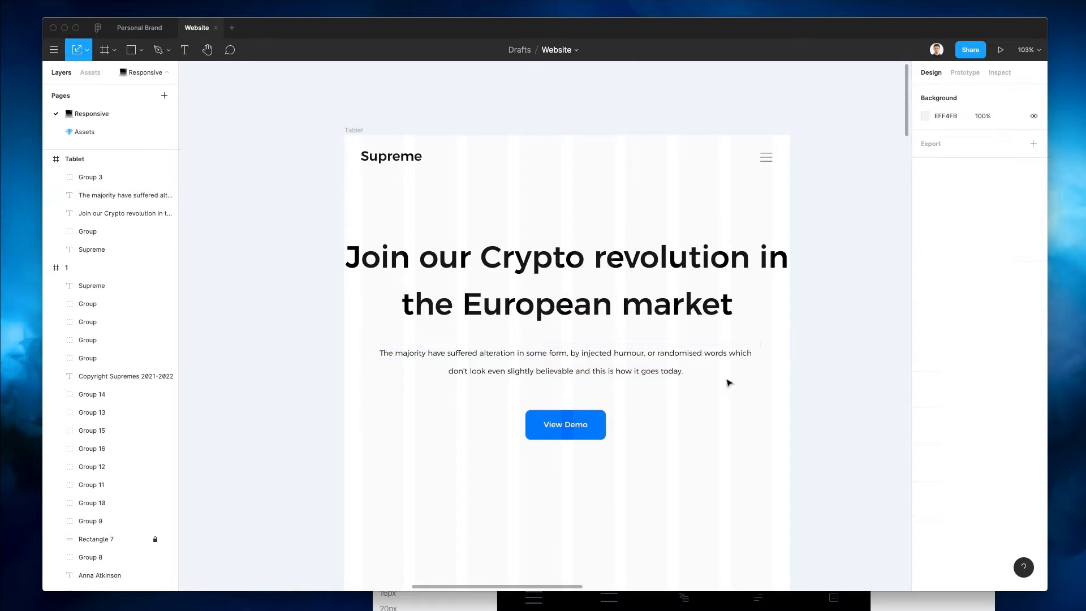
Reduce the Tablet hero paragraph's font size to 12, keeping its text box width
click(742, 352)
drag(758, 357, 736, 356)
key(super+z)
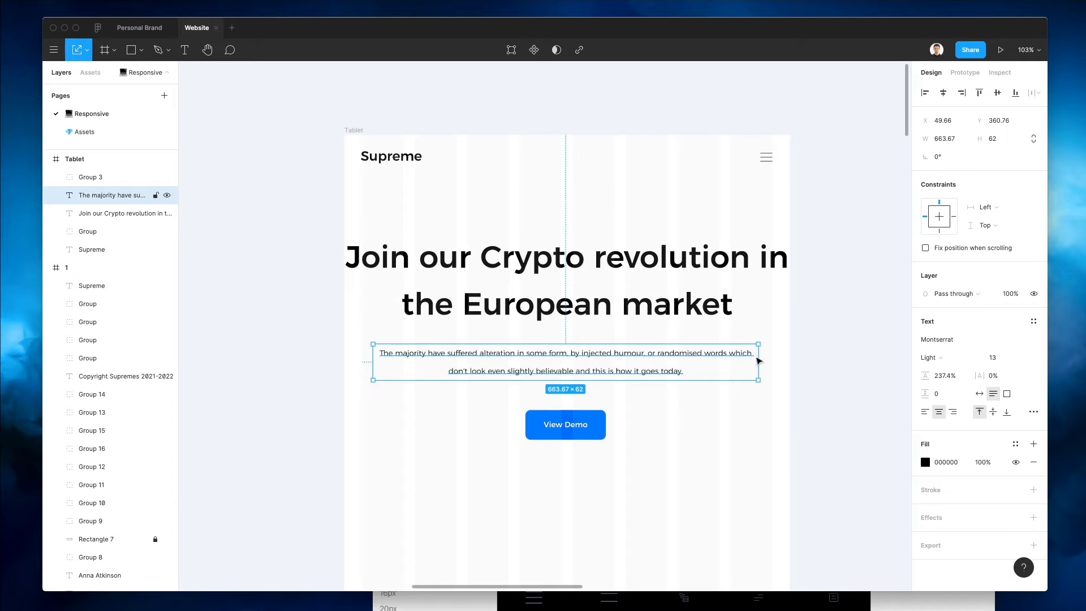
key(Down)
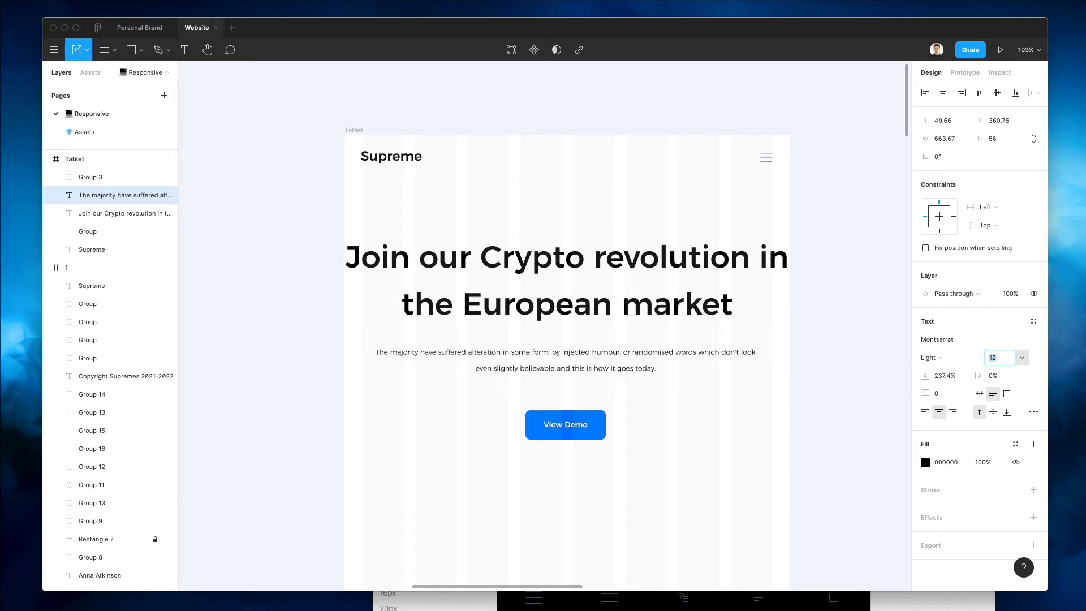
Set the font size of the Tablet hero heading to 35
click(601, 248)
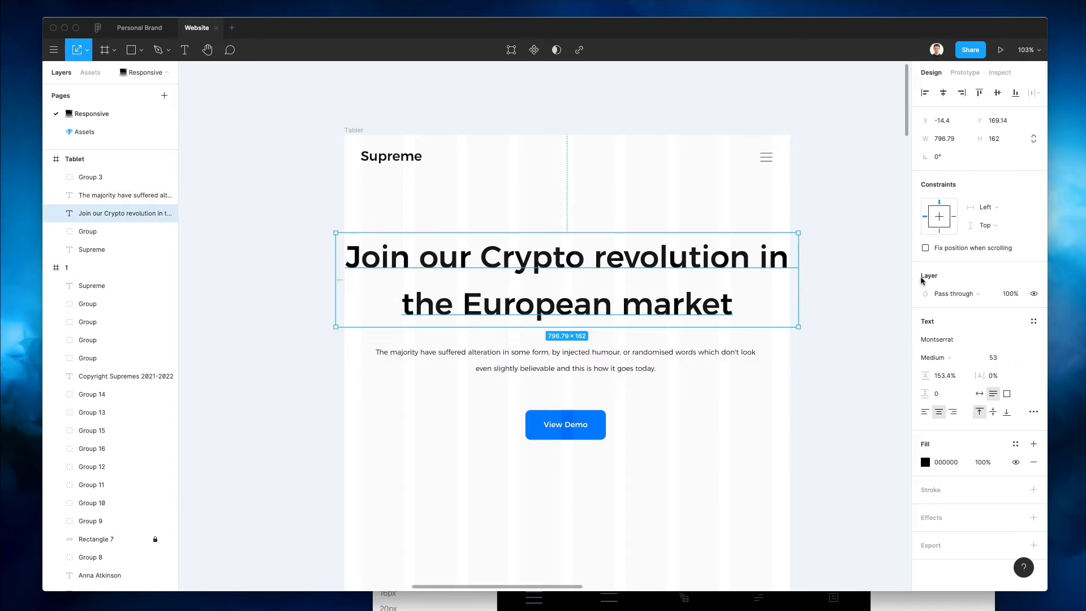
key(Down)
key(Down)
key(Down)
key(Down)
key(Down)
key(Down)
key(Down)
key(Down)
key(Down)
key(Down)
key(Down)
key(Down)
key(Down)
key(Down)
key(Down)
key(Down)
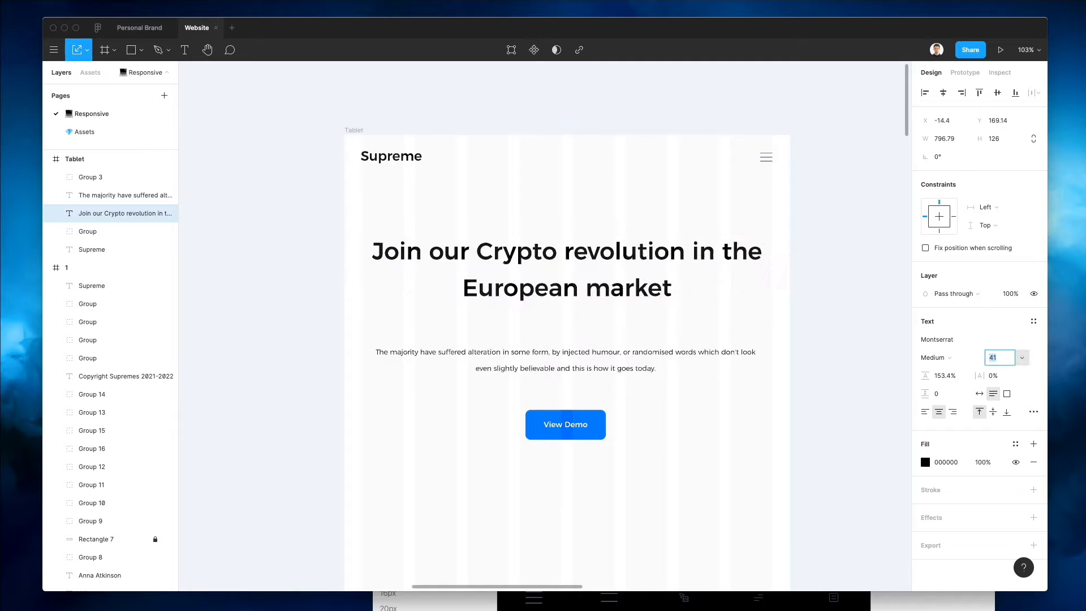
key(Down)
key(Down)
key(Down)
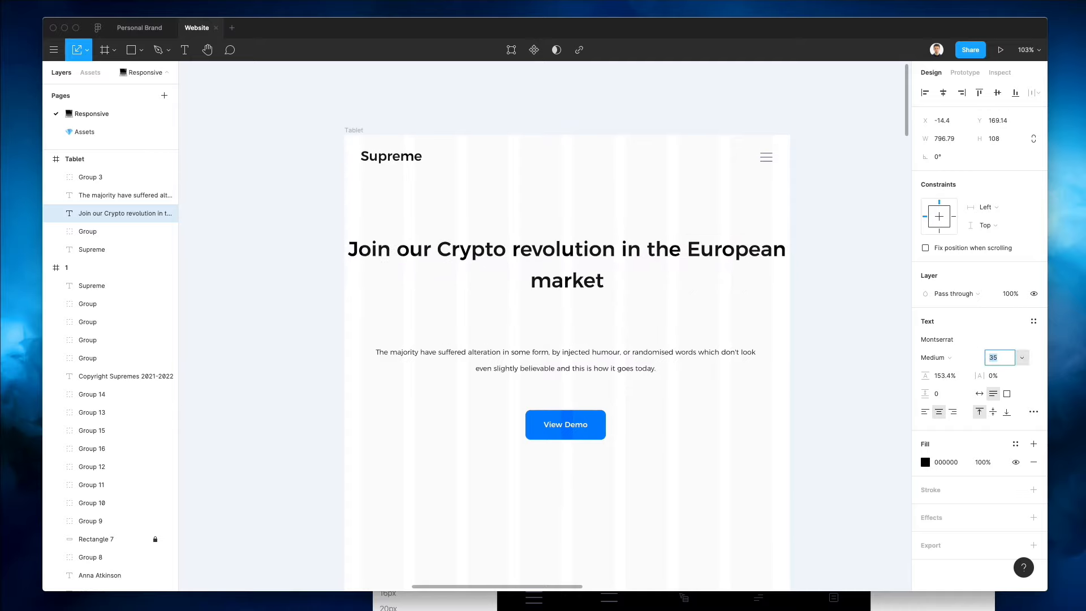
Narrow the hero heading's text box to about 552 wide around its centre and move it down just above the paragraph
click(707, 192)
click(705, 247)
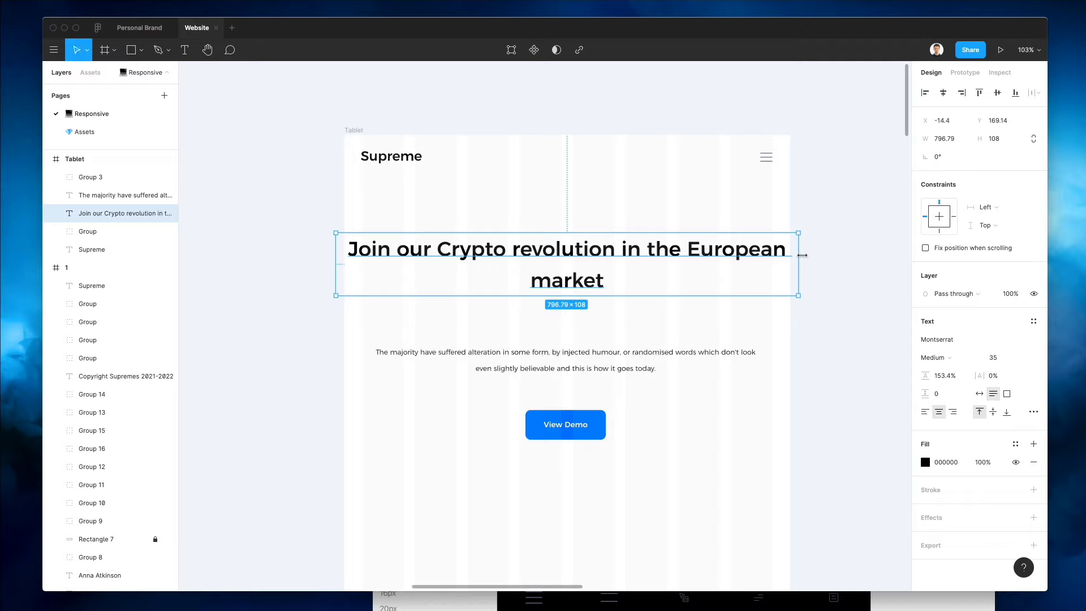
drag(787, 253, 652, 285)
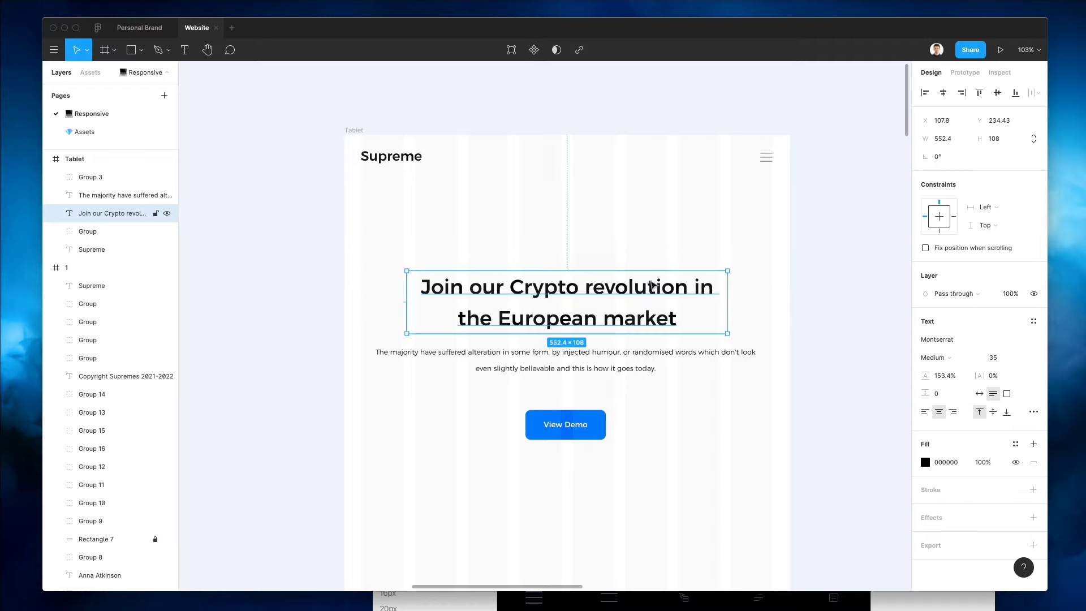
key(Up)
key(Up)
key(Up)
key(Up)
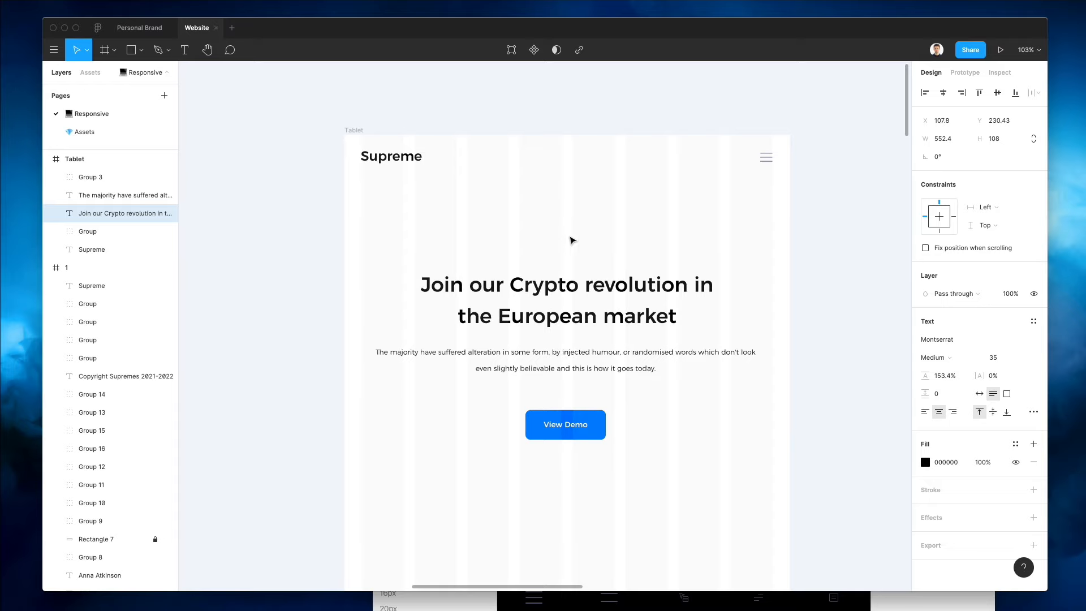
Move the hero heading, paragraph and View Demo button together up by about 73 px, closer to the header
click(573, 418)
scroll(575, 404, up, 3)
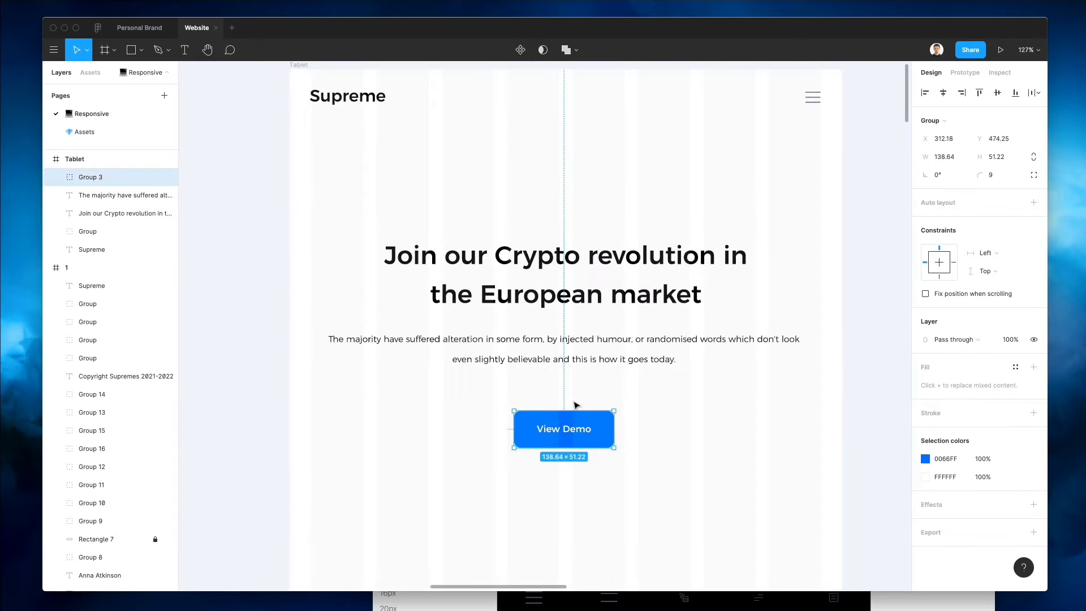
drag(456, 213, 645, 446)
scroll(611, 301, down, 3)
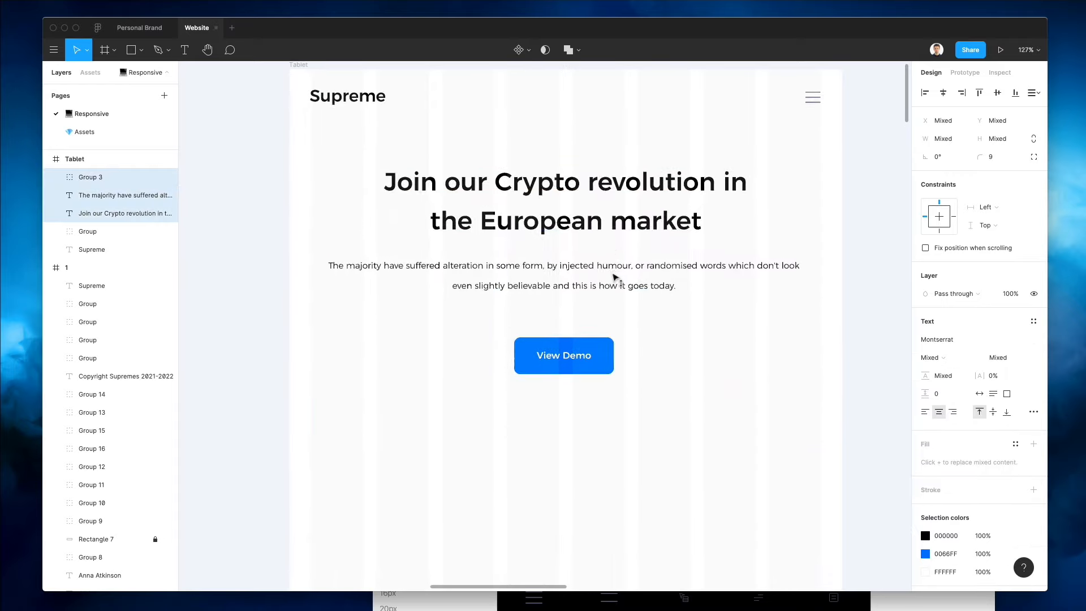
scroll(616, 280, up, 1)
click(596, 339)
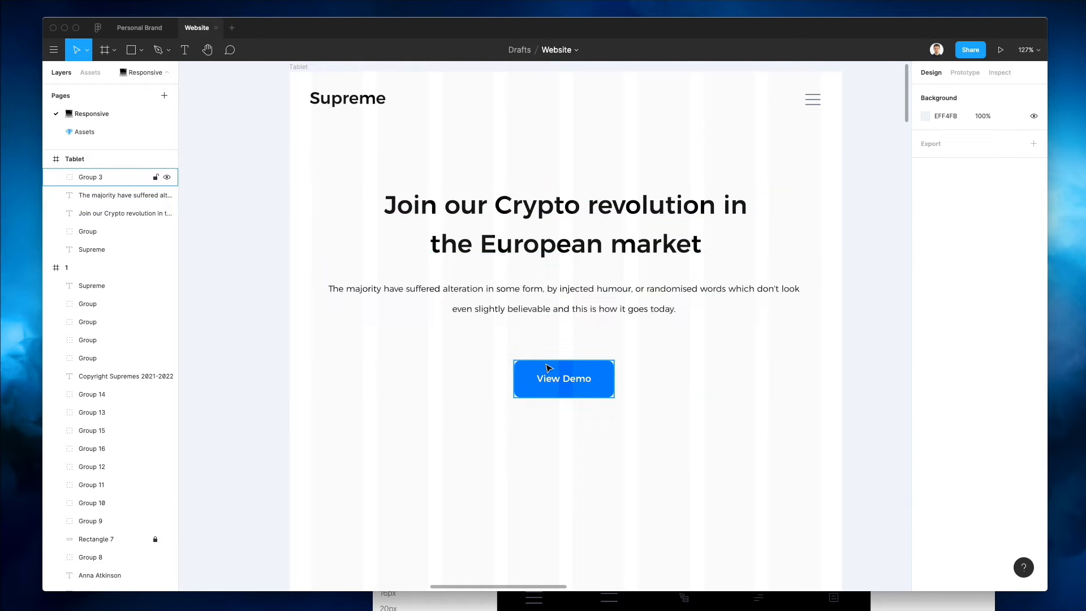
Shrink the View Demo button's blue rectangle around its centre to about 118 × 43.5
click(574, 371)
double_click(592, 369)
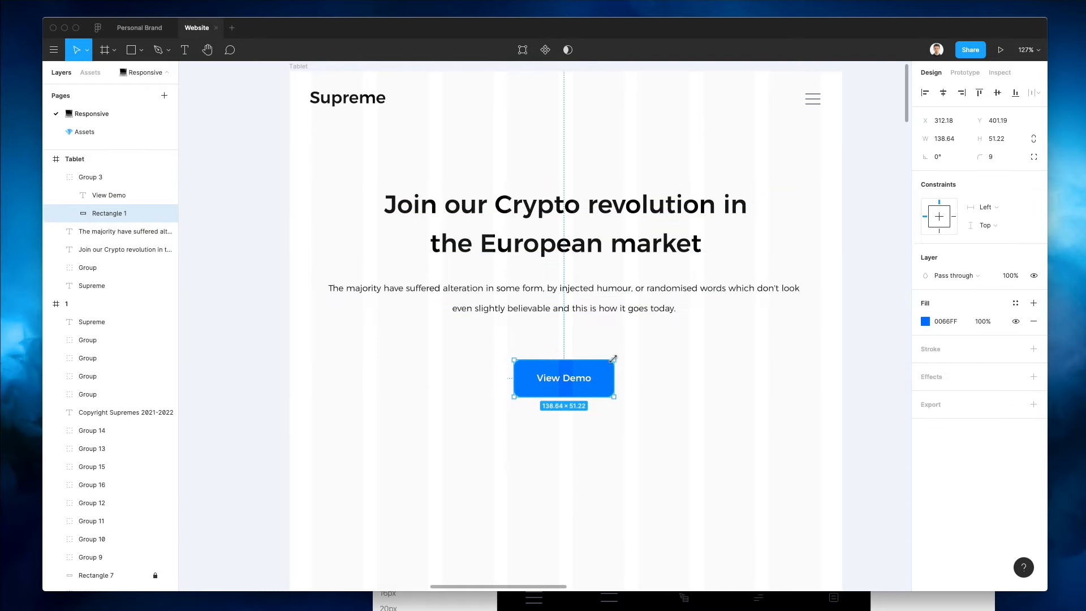
drag(613, 358, 606, 362)
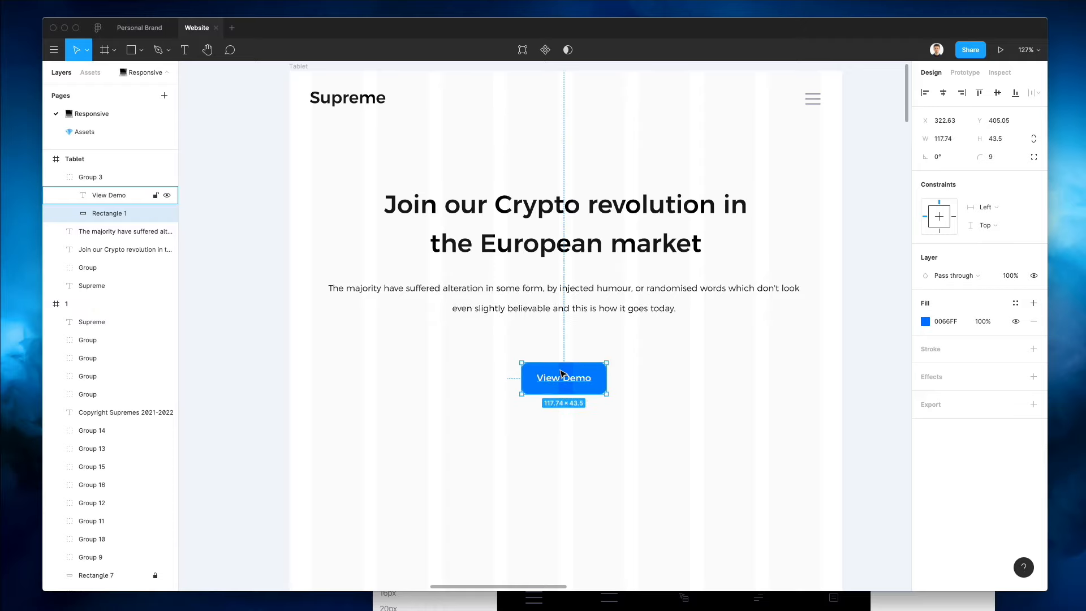
Move the Tablet frame's View Demo button up by 30 px, closer to the hero paragraph
click(612, 338)
scroll(611, 339, down, 5)
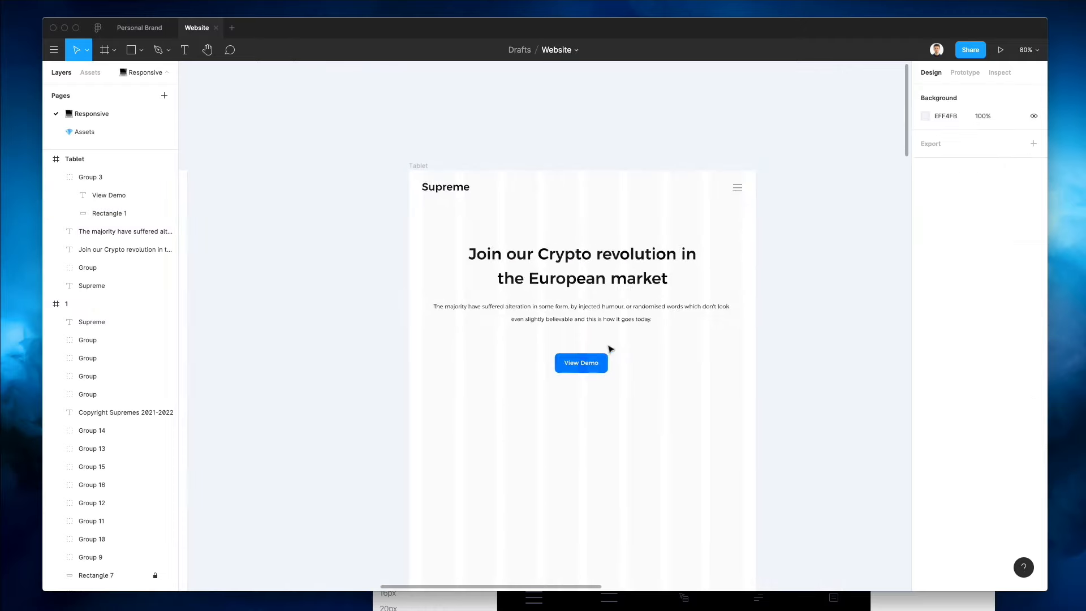
click(601, 369)
key(shift+Up)
key(shift+Up)
key(shift+Up)
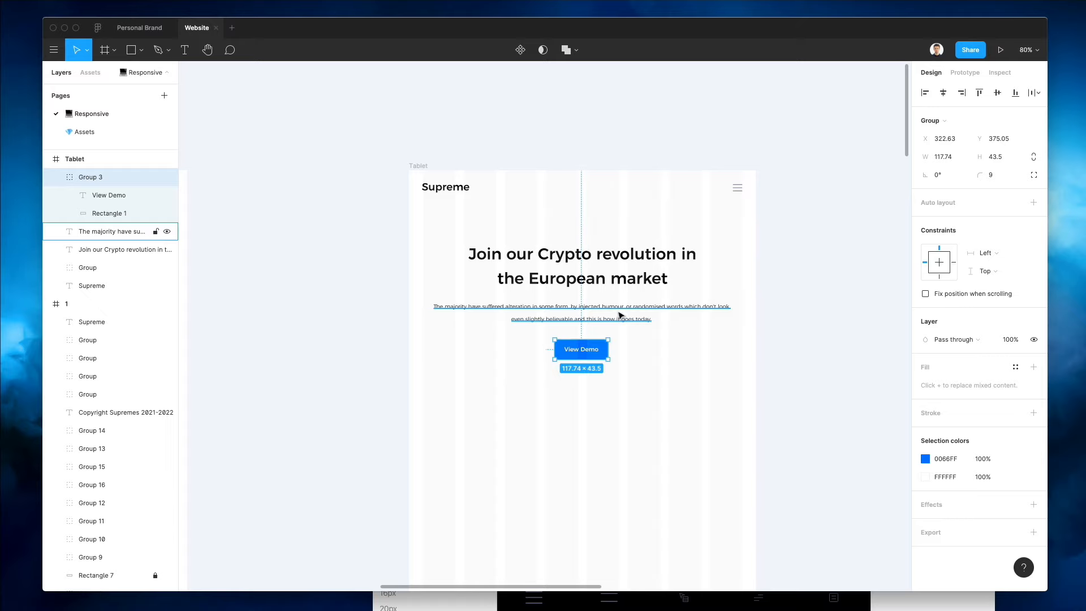
Set the View Demo label's font size to 12 and shrink the button's blue rectangle slightly around its centre
scroll(617, 313, up, 5)
scroll(578, 368, up, 2)
double_click(558, 397)
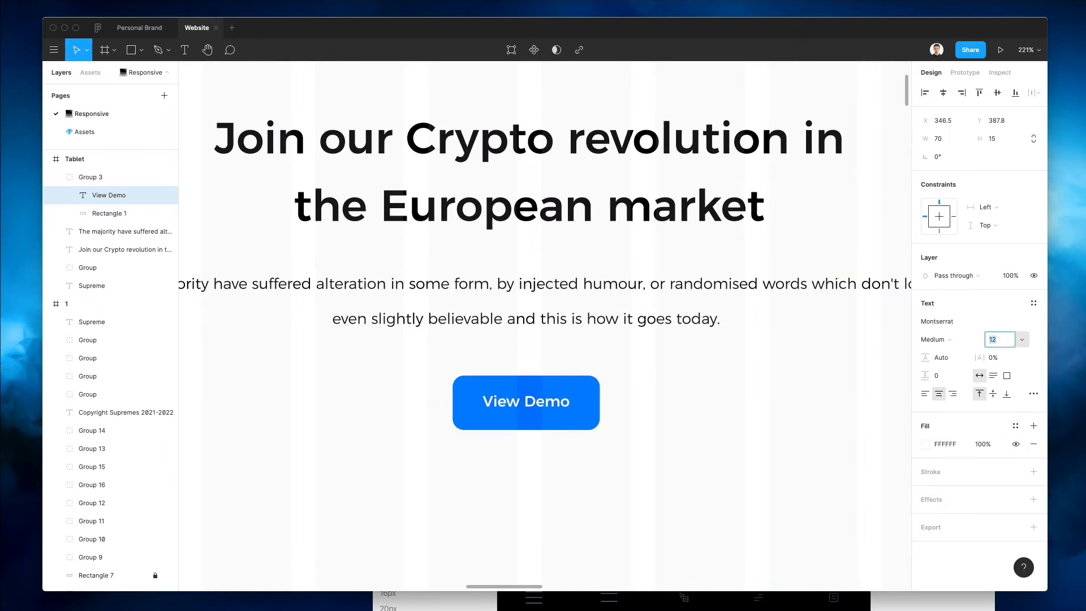
click(591, 421)
drag(604, 425, 596, 424)
click(616, 413)
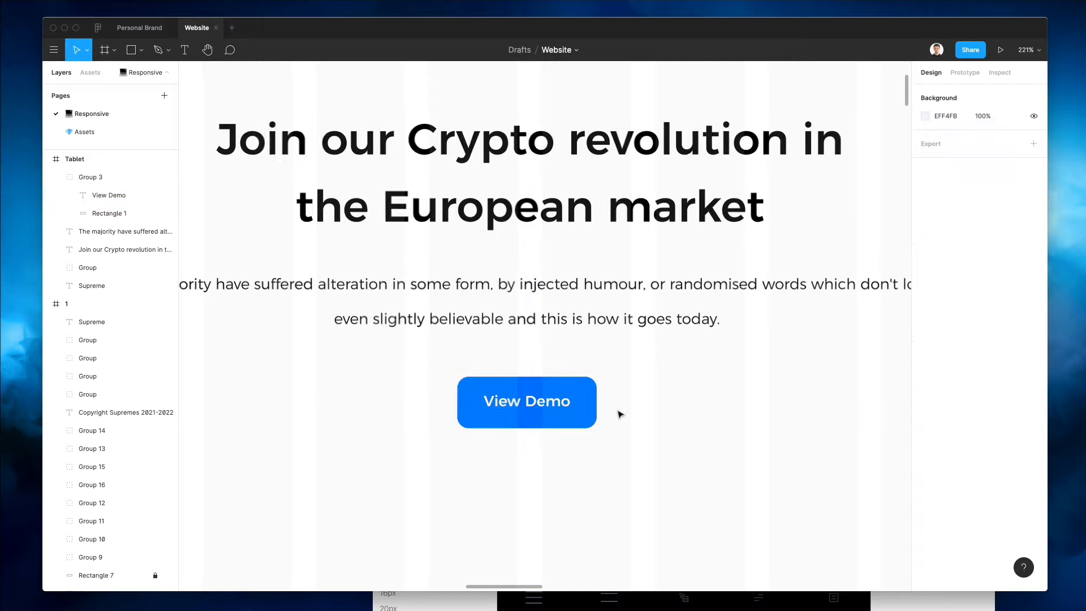
Copy the hero image and its play button from the desktop frame into the Tablet frame, centred beneath the hero paragraph
scroll(618, 413, down, 6)
scroll(618, 413, down, 1)
scroll(618, 412, left, 4)
scroll(619, 414, down, 3)
scroll(619, 414, left, 3)
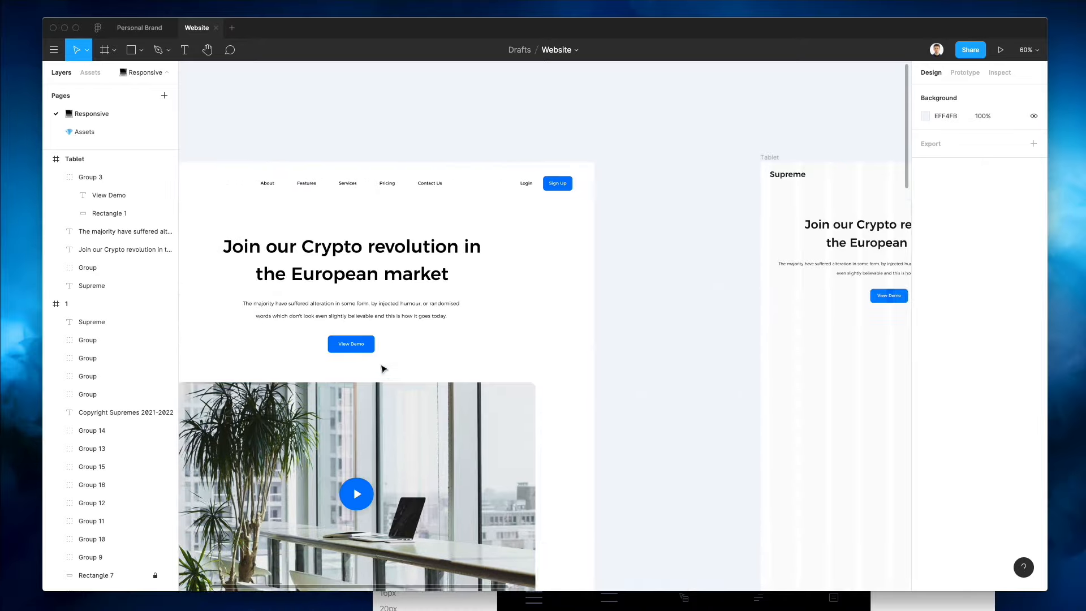
drag(280, 246, 526, 439)
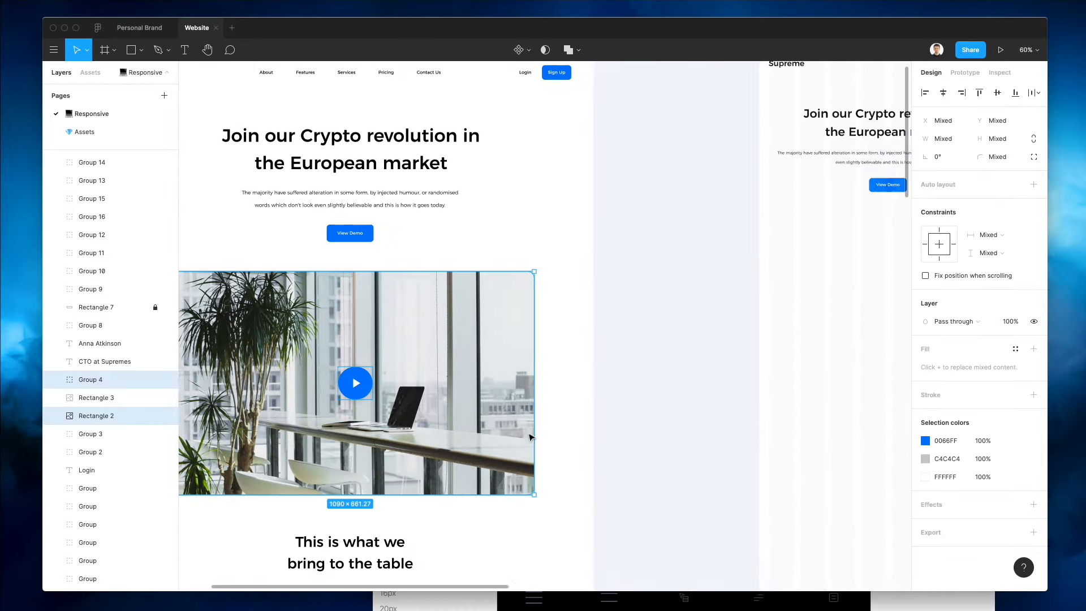
scroll(529, 436, right, 10)
scroll(476, 345, up, 2)
click(308, 127)
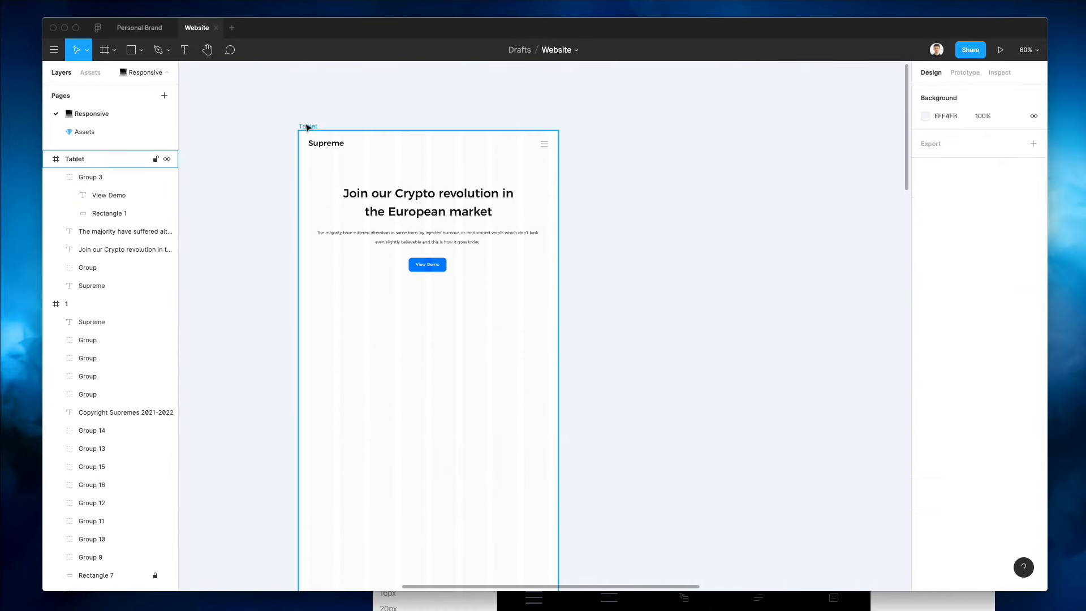
key(ctrl+v)
drag(554, 254, 432, 304)
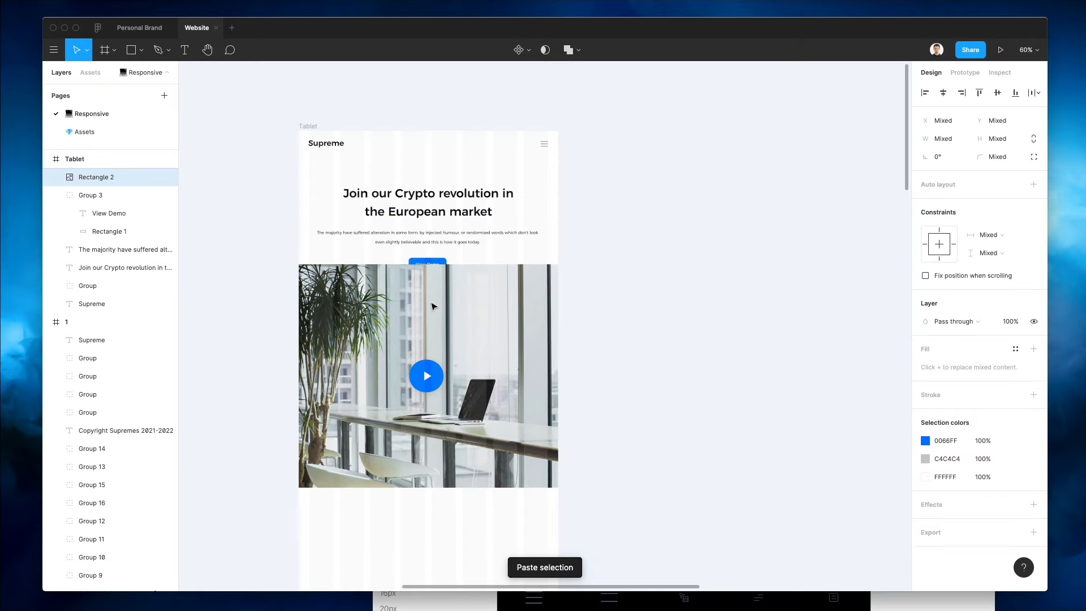
Shrink the pasted hero image around its centre to about 642 × 389 so it fits inside the Tablet frame
click(586, 331)
click(504, 330)
drag(604, 264, 530, 311)
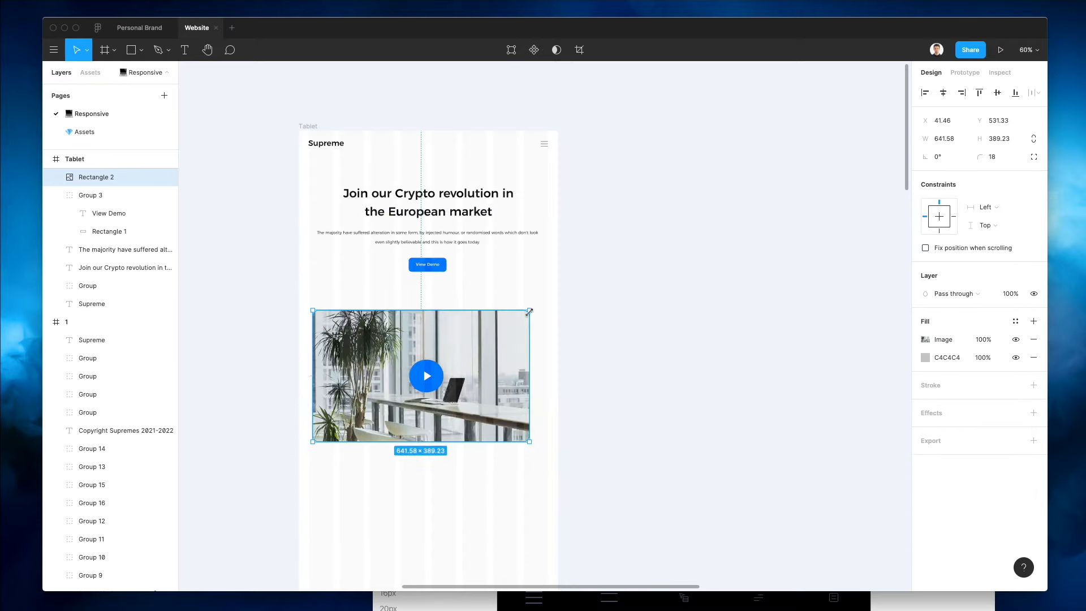
Scale the play button on the Tablet hero image down around its centre to about 77 × 73
click(428, 375)
scroll(428, 375, up, 5)
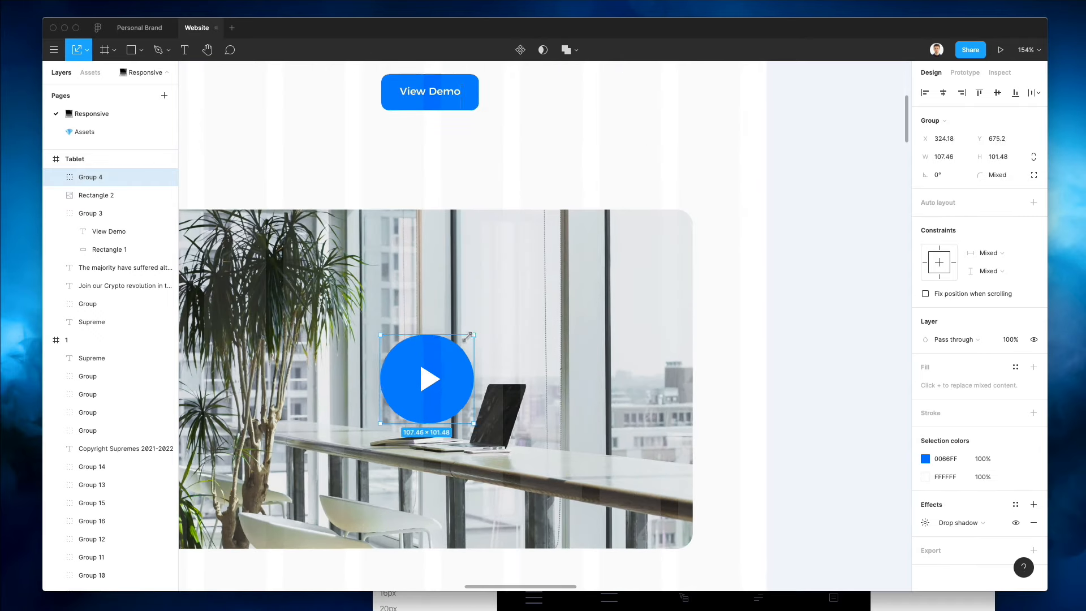
drag(471, 337, 457, 344)
scroll(461, 239, down, 3)
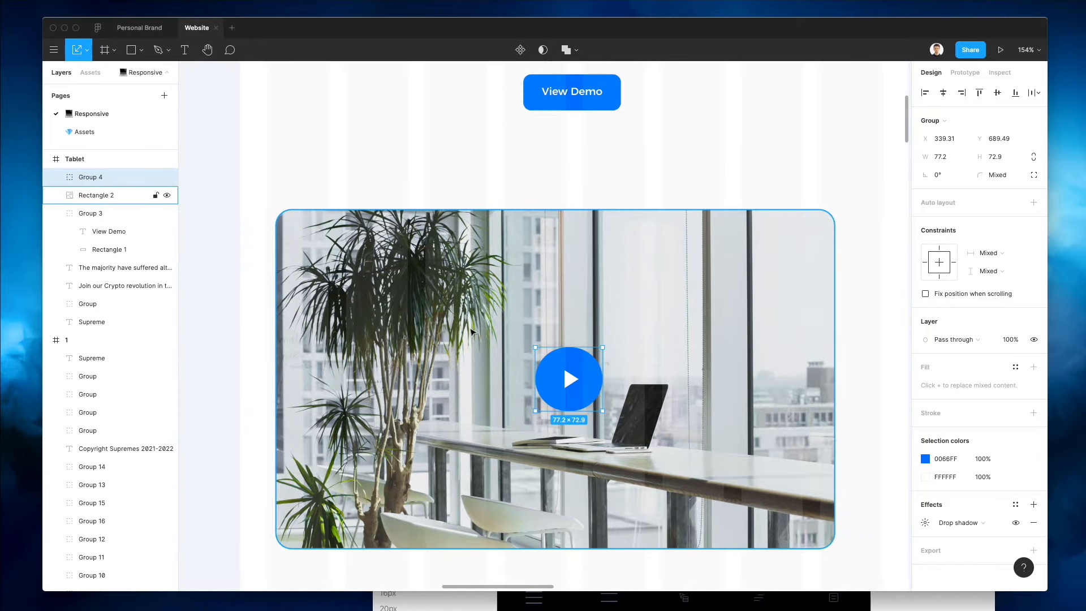
Centre the play button on the hero image and move both up and across to sit centred just below the View Demo button
drag(529, 306, 629, 423)
key(super+z)
shift+click(611, 246)
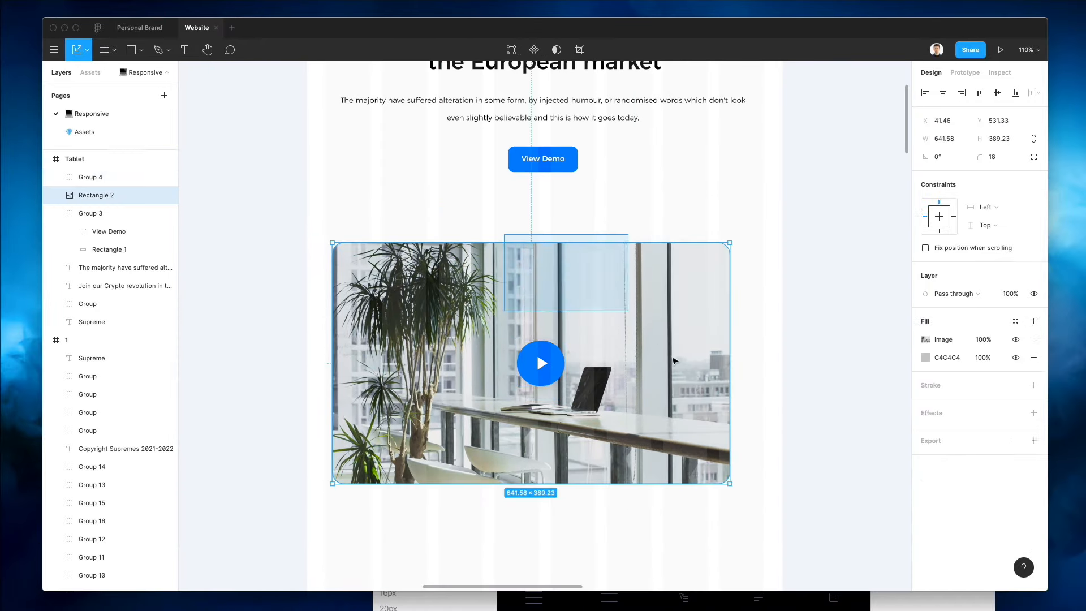
click(942, 93)
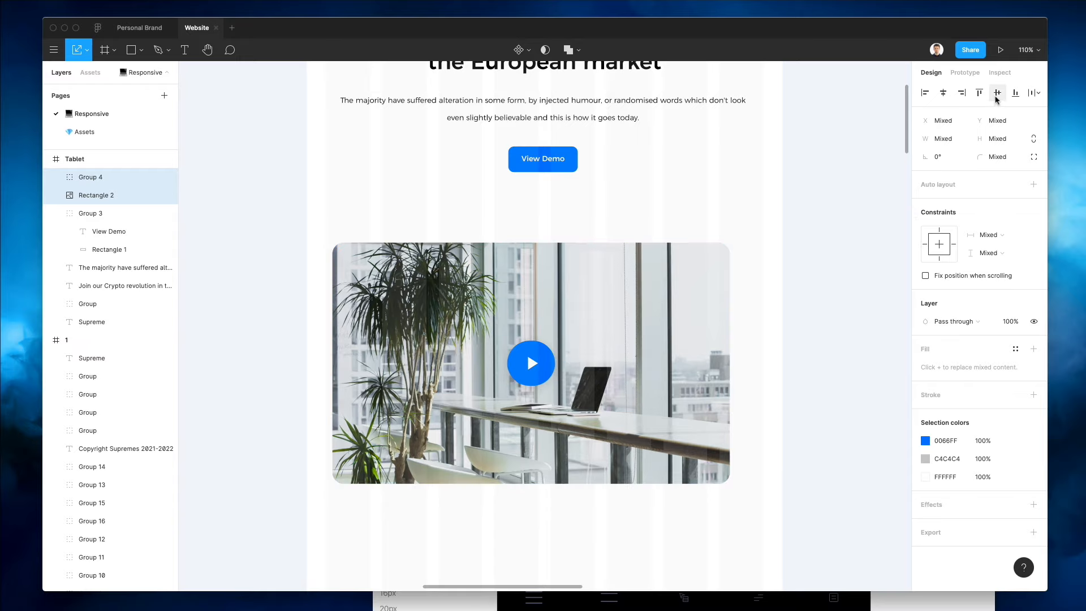
drag(567, 336, 580, 300)
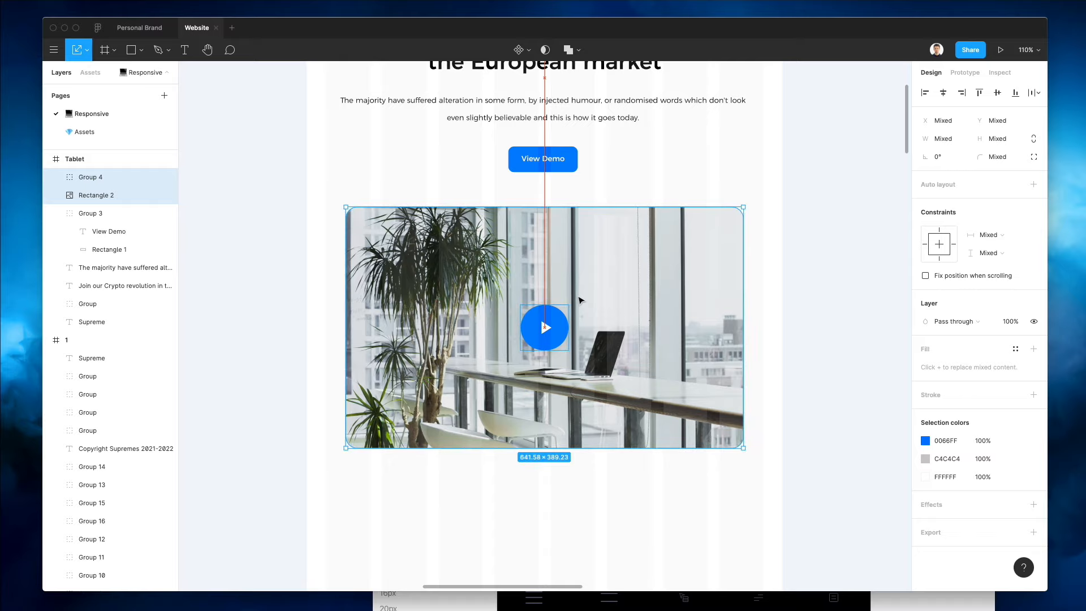
click(650, 195)
scroll(541, 407, up, 3)
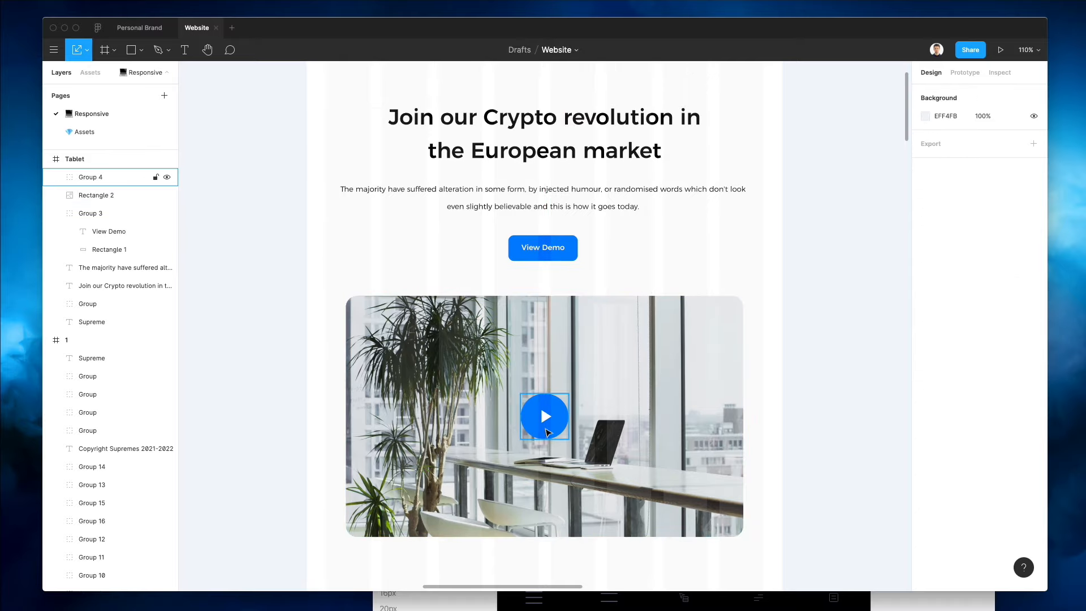
Scale the play button down to about 58 × 55 and the hero image to 524 × 318, each around its centre
click(559, 414)
drag(564, 391, 561, 398)
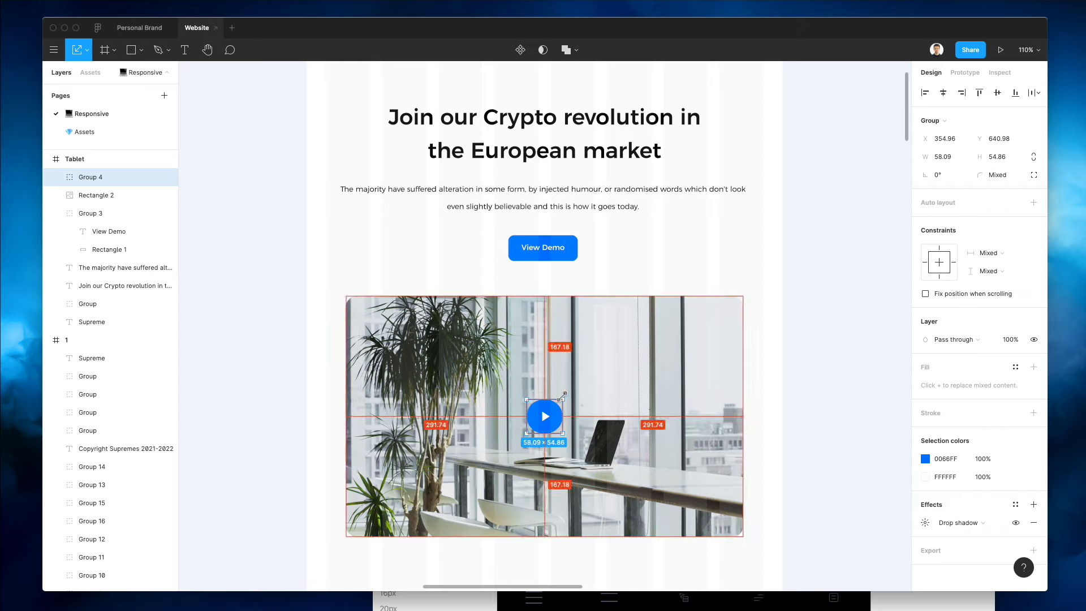
click(639, 331)
drag(745, 291, 707, 321)
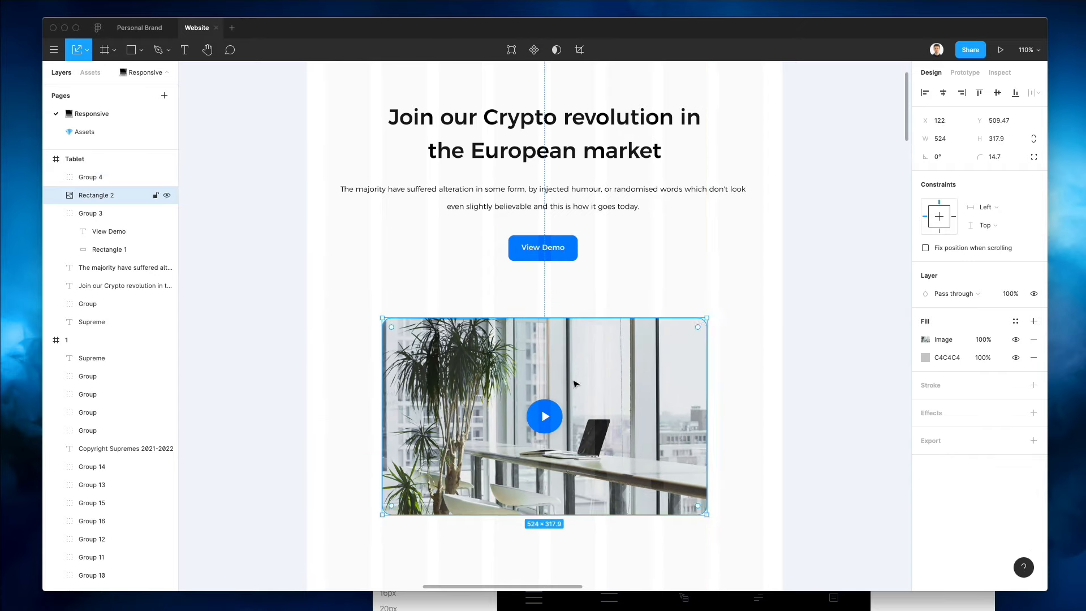
Move the hero image and play button together up, closer to the View Demo button
shift+click(552, 416)
drag(551, 416, 558, 389)
scroll(732, 289, up, 3)
click(733, 365)
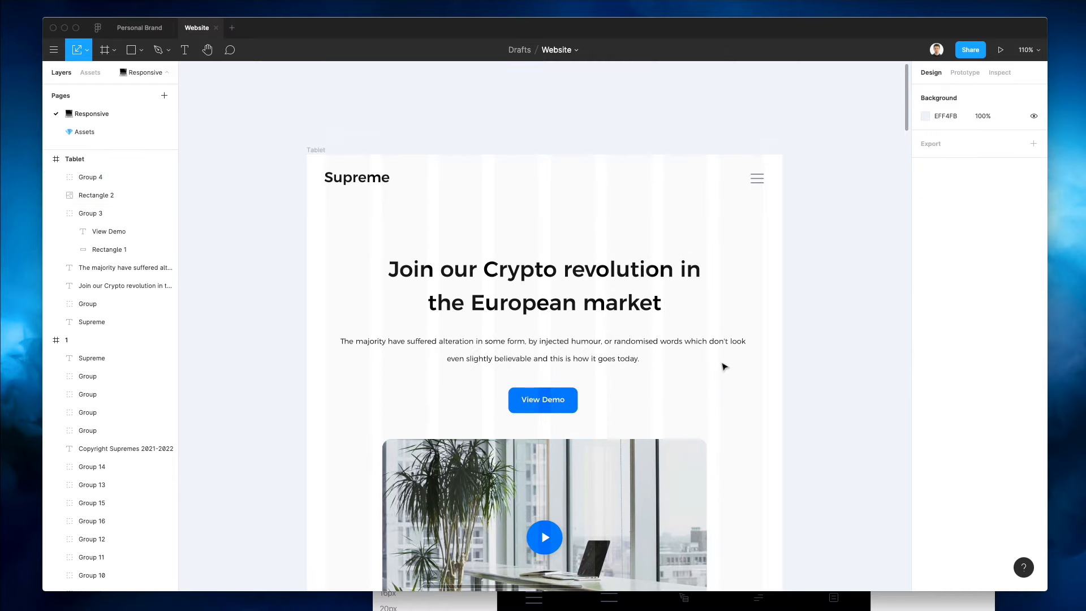
Move the hero heading, paragraph, View Demo button and image together up by 30 px, closer to the header
drag(439, 232, 642, 469)
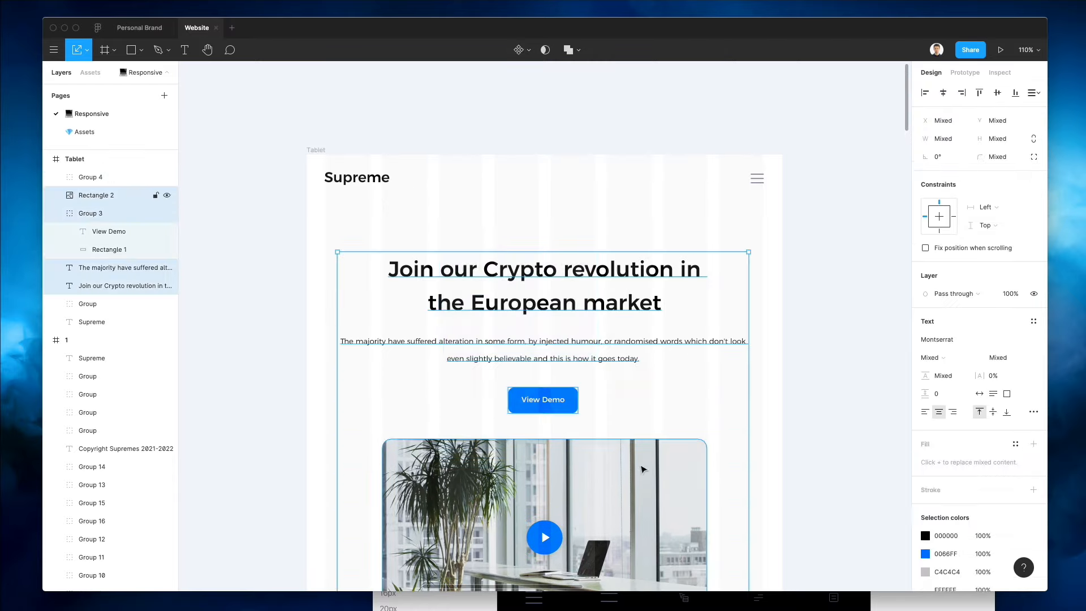
key(shift+Up)
key(shift+Up)
key(shift+Up)
click(736, 390)
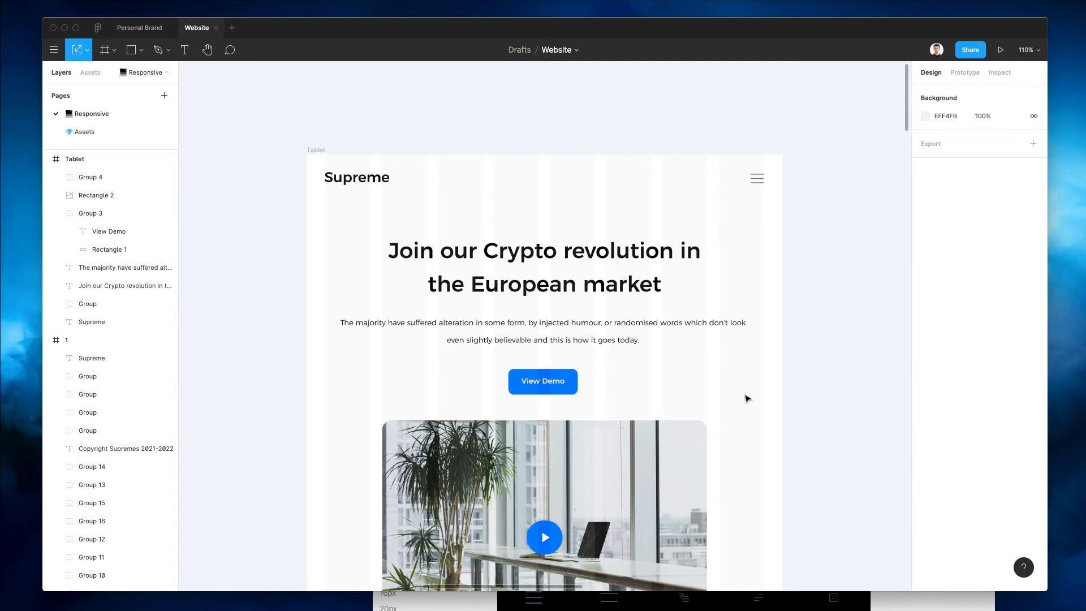
Align the play button and the hero image on their shared vertical centre
click(469, 510)
scroll(464, 488, down, 3)
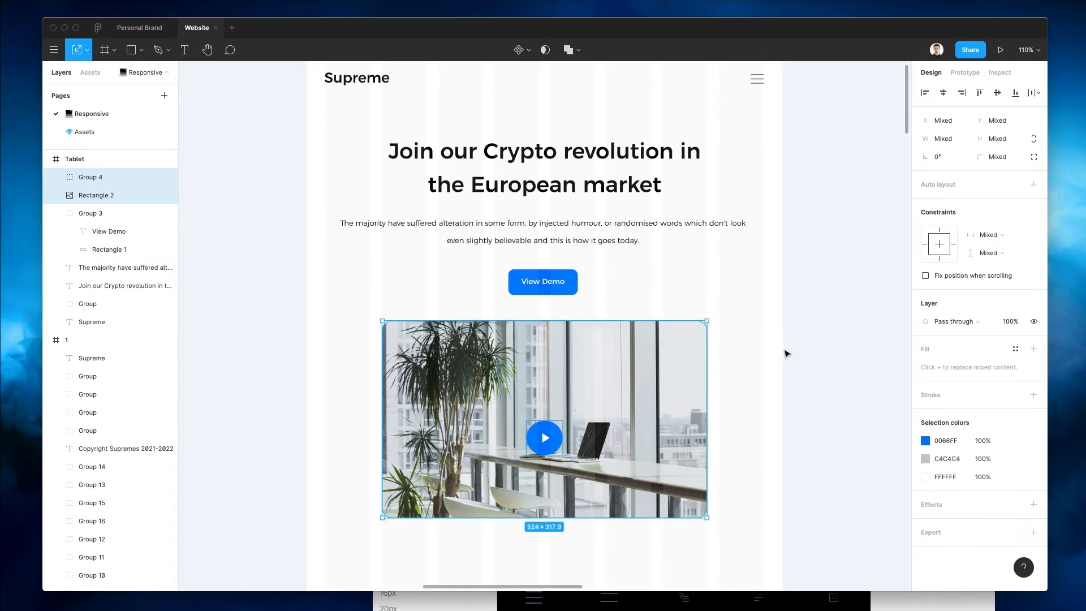
click(938, 95)
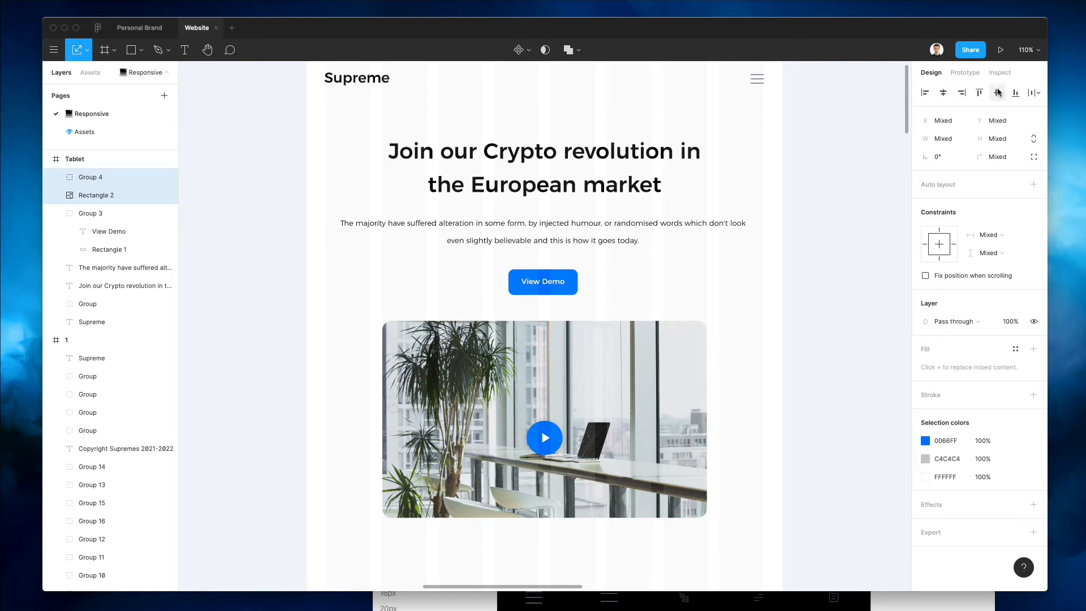
click(747, 286)
Nudge the hero image and play button together slightly up towards the View Demo button
scroll(707, 283, down, 1)
drag(702, 368, 432, 450)
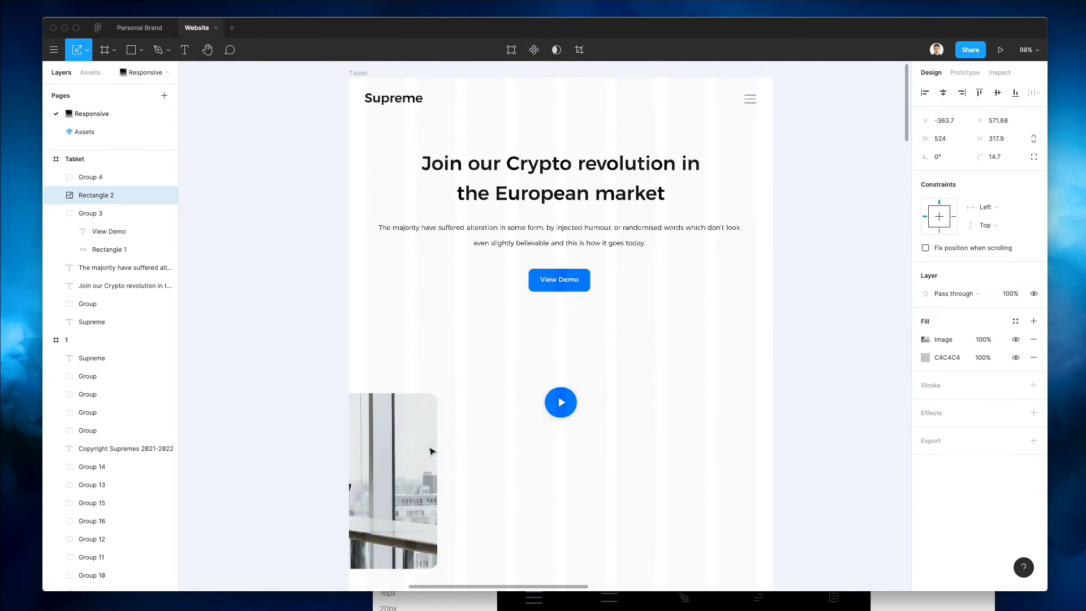
key(ctrl+z)
drag(759, 357, 407, 443)
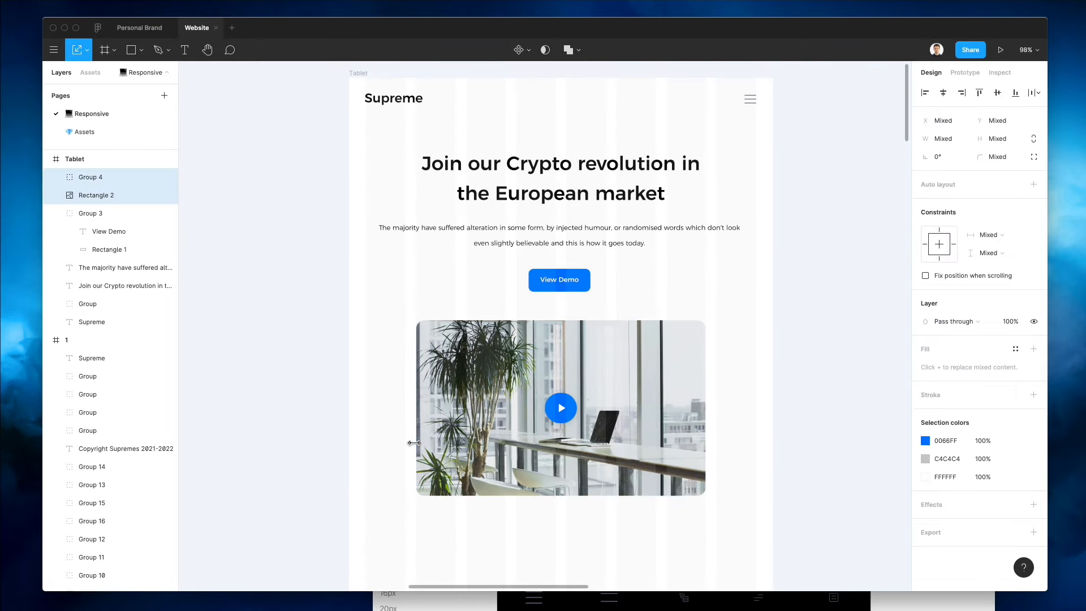
click(412, 280)
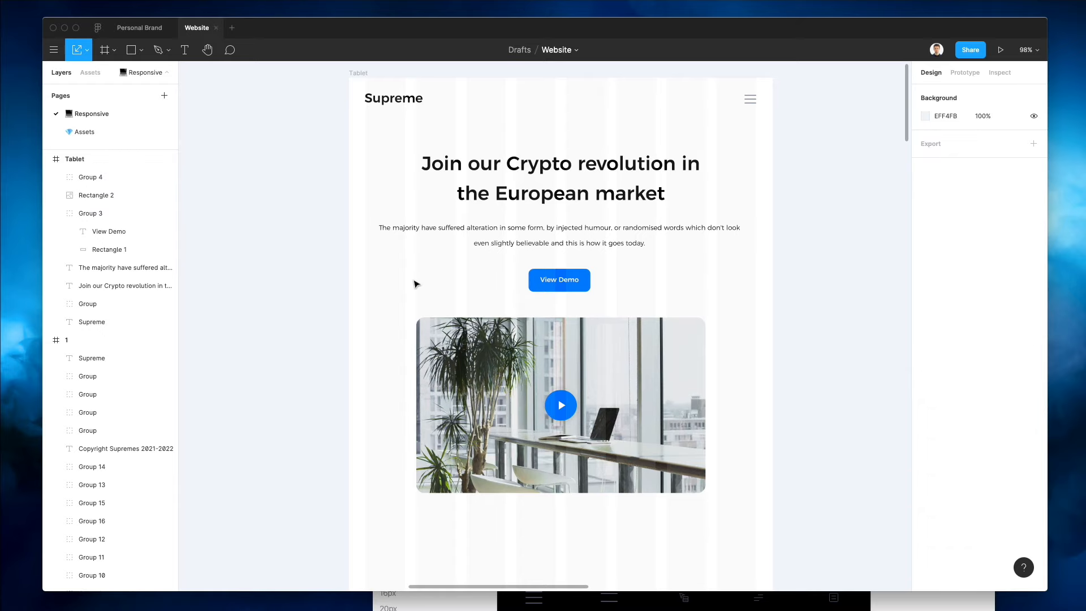
Copy the "This is what we bring to the table" section with its six features from the desktop frame onto the empty canvas beside the Tablet frame
scroll(414, 283, down, 3)
scroll(415, 283, left, 5)
scroll(414, 283, down, 10)
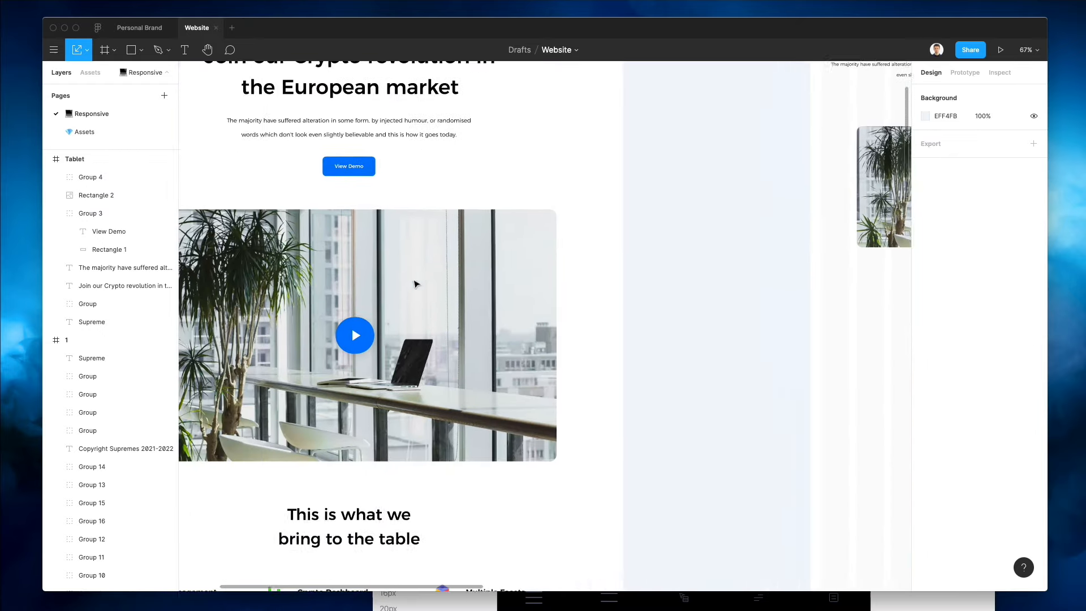
scroll(417, 283, down, 5)
scroll(417, 281, down, 1)
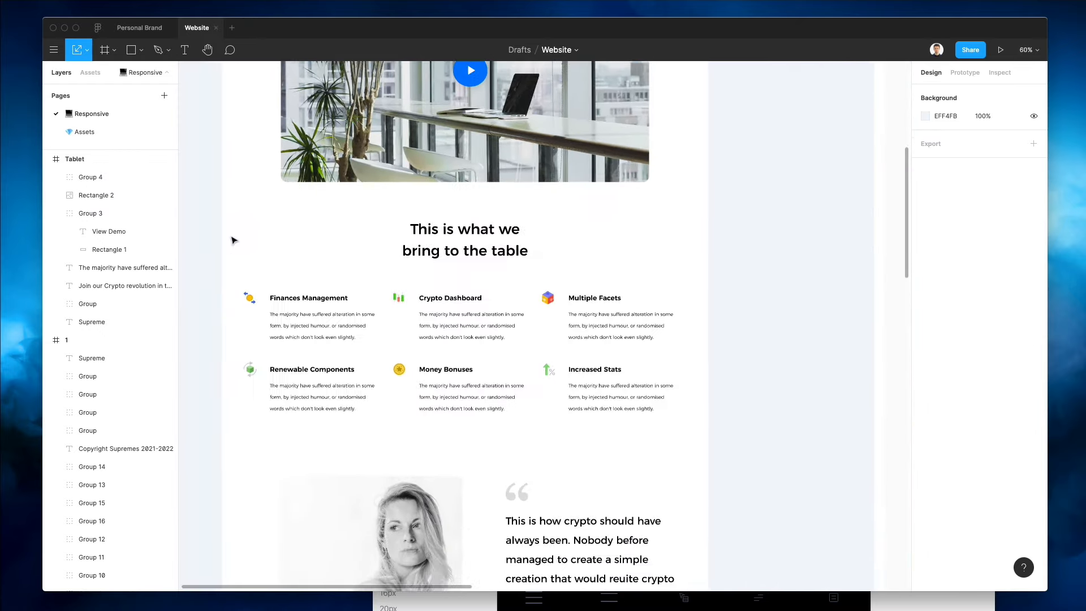
drag(233, 238, 710, 422)
scroll(628, 290, up, 5)
scroll(628, 289, right, 8)
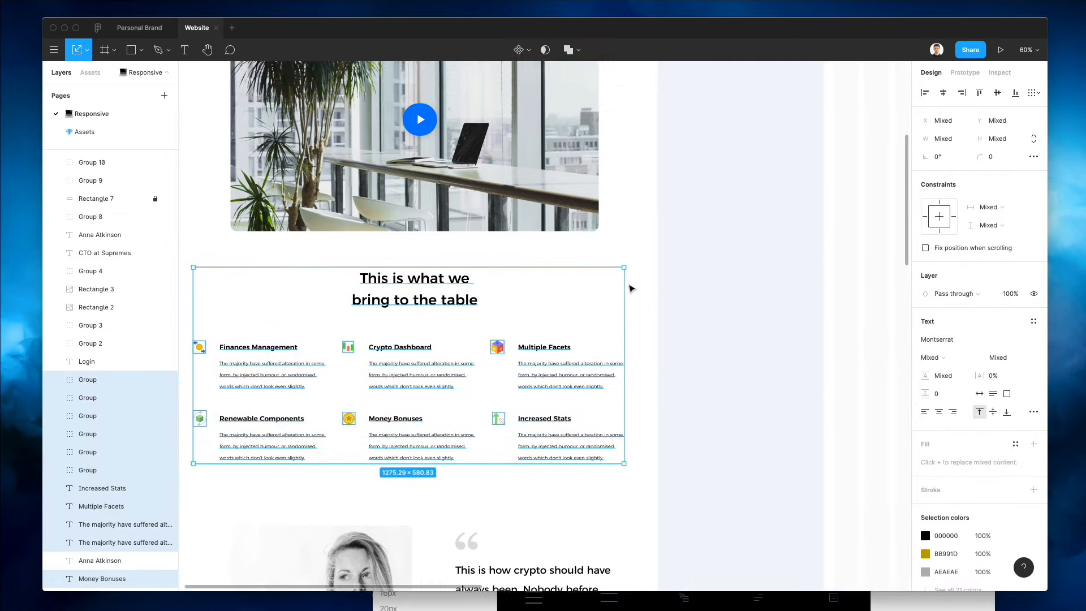
click(630, 288)
key(super+v)
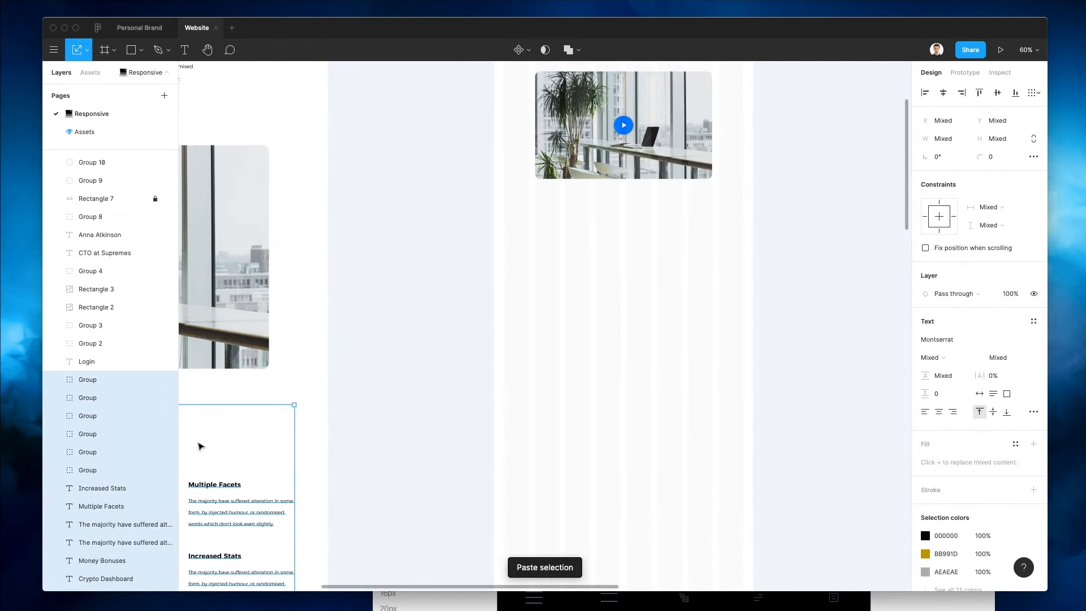
drag(220, 484, 857, 273)
click(821, 167)
Set the font size to 17 for the copied feature titles, leaving out Renewable Components
scroll(820, 170, right, 3)
scroll(815, 185, down, 1)
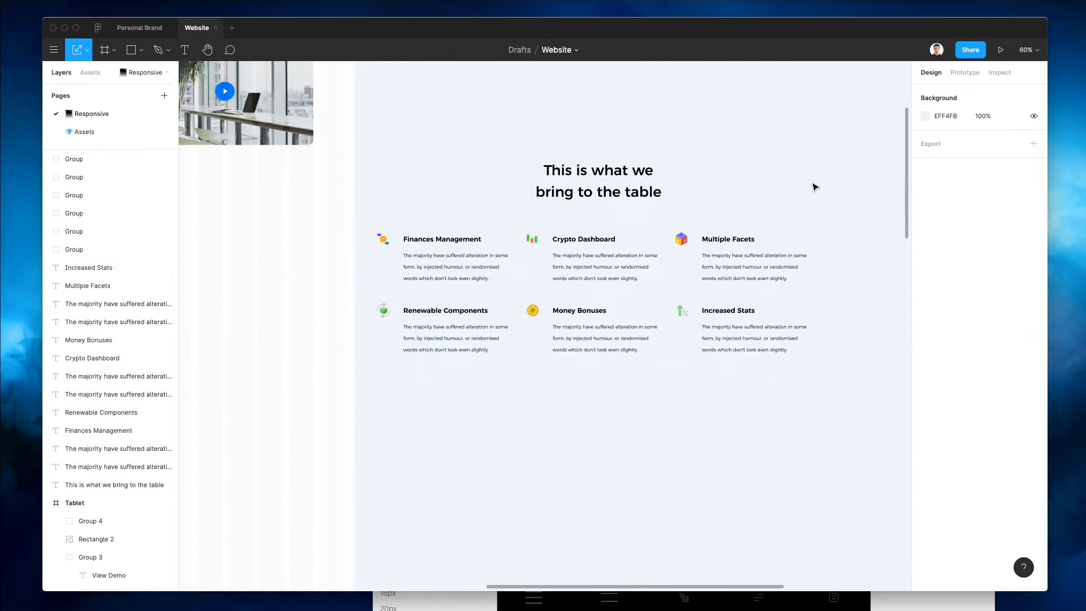
scroll(814, 187, down, 3)
scroll(815, 187, down, 2)
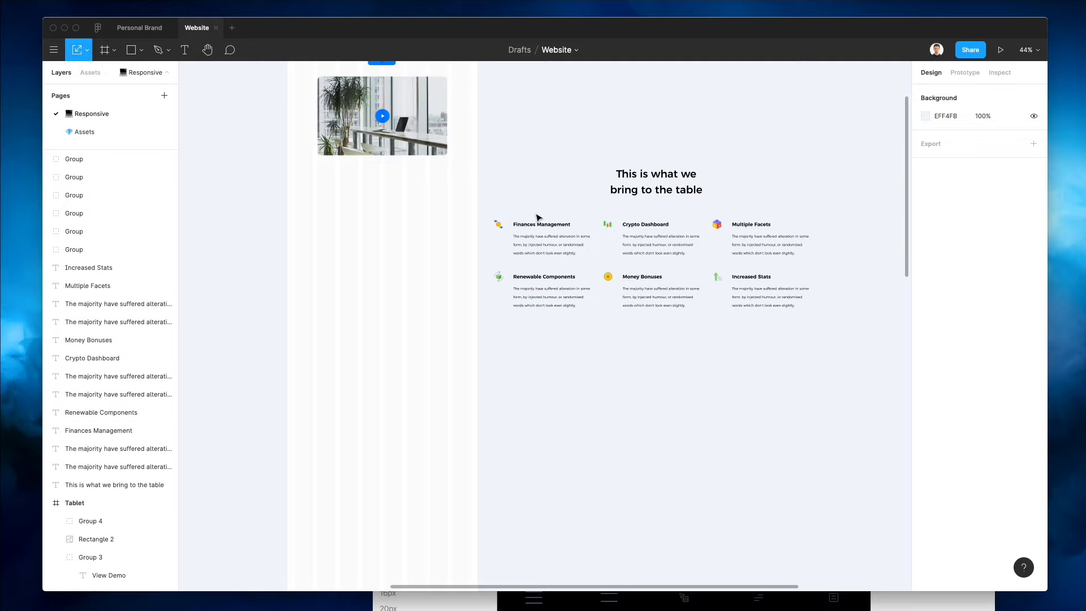
scroll(537, 218, up, 5)
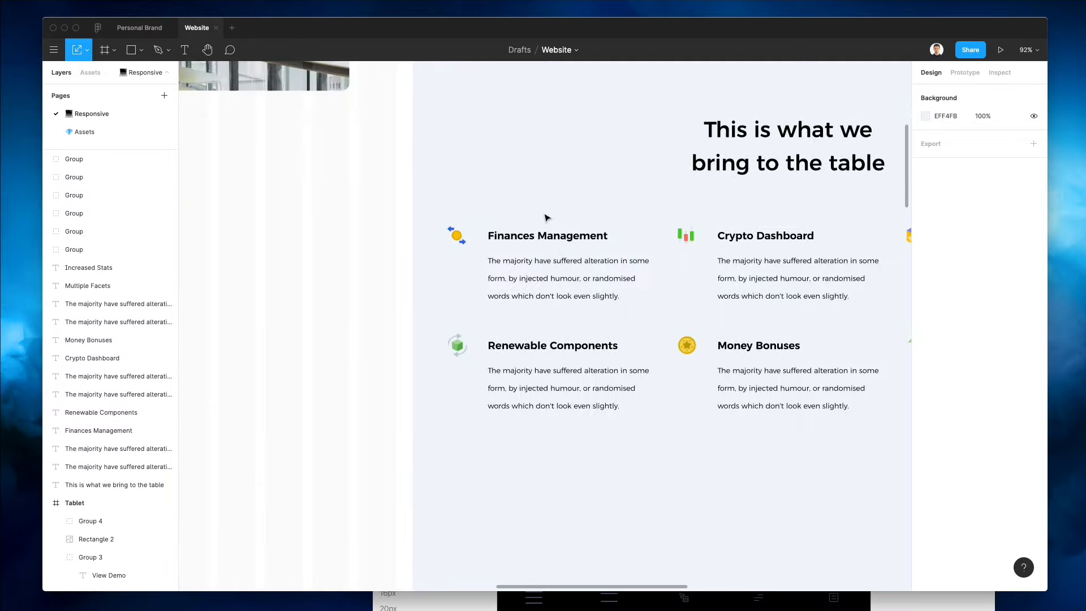
drag(546, 218, 588, 279)
click(601, 213)
click(566, 239)
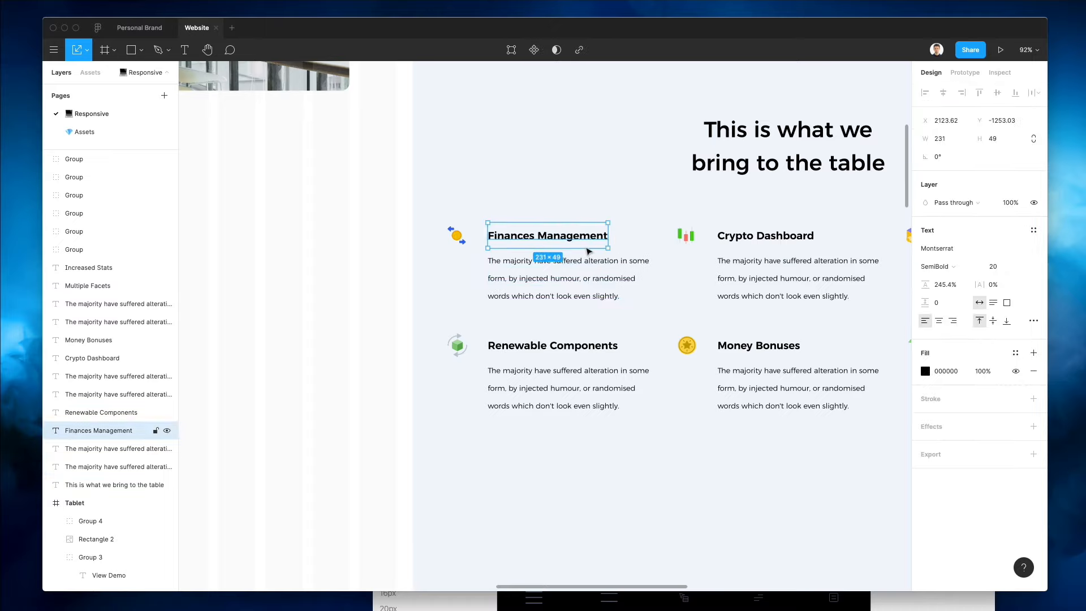
shift+click(779, 349)
shift+click(765, 235)
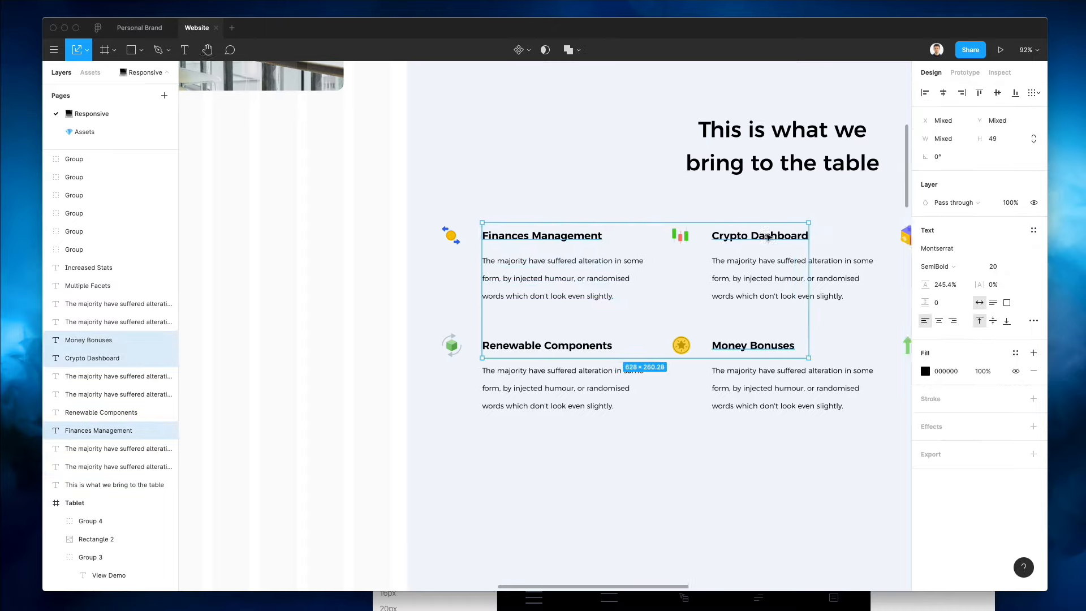
scroll(766, 283, right, 5)
shift+click(825, 235)
shift+click(793, 350)
scroll(626, 315, down, 3)
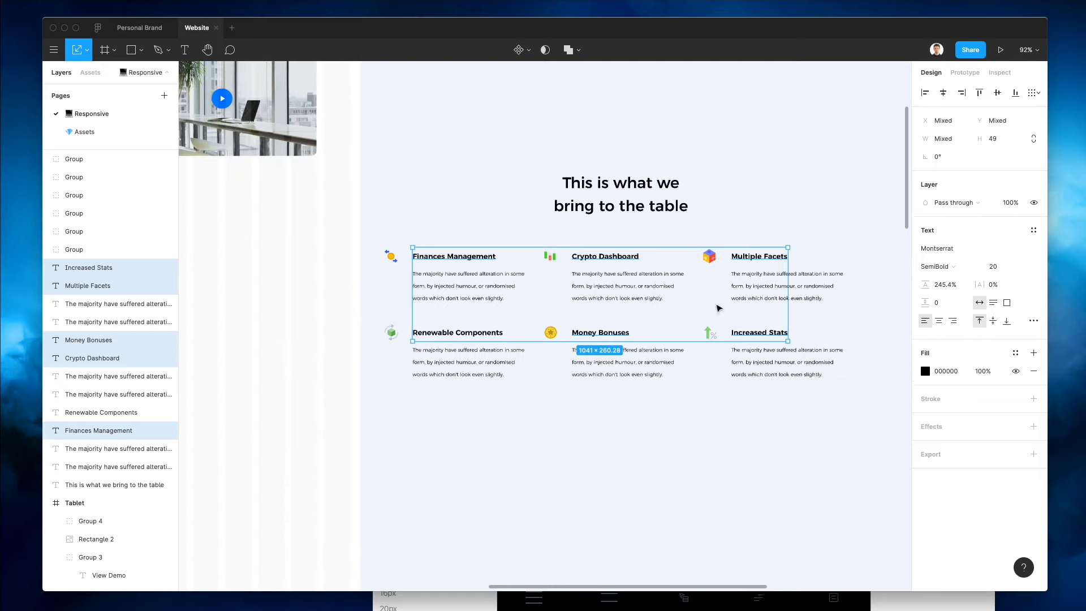
text(17)
key(Return)
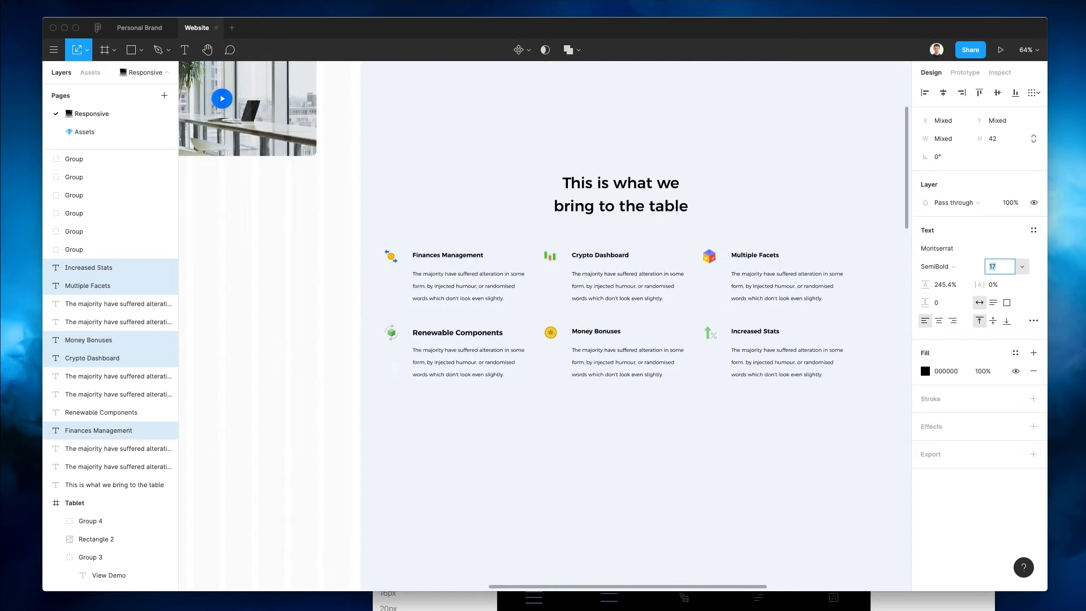
key(shift+Down)
key(shift+Up)
click(536, 247)
scroll(535, 254, up, 1)
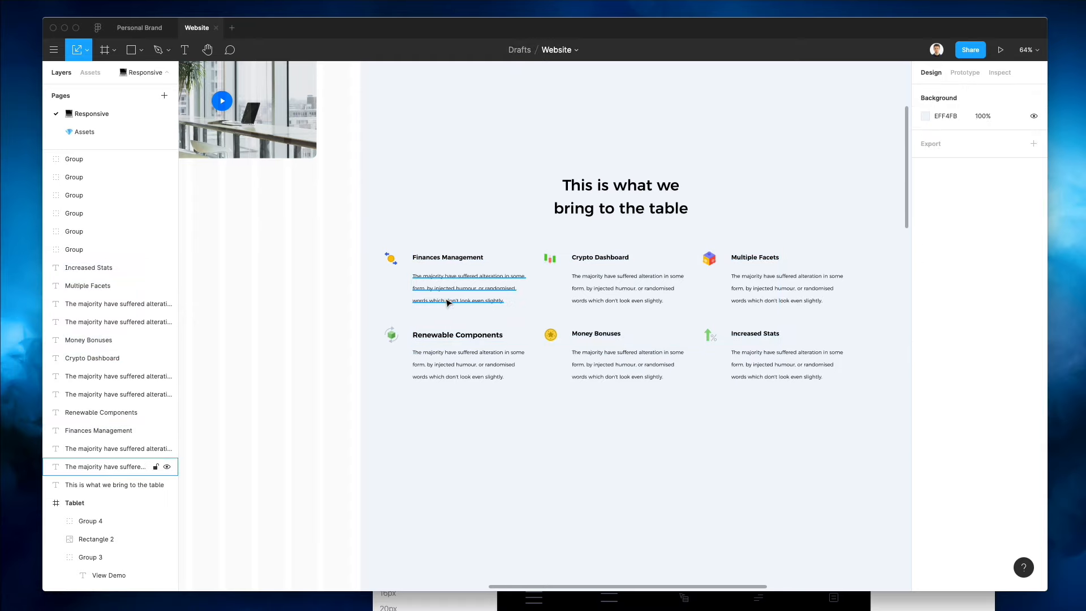
click(447, 302)
shift+click(492, 360)
shift+click(616, 288)
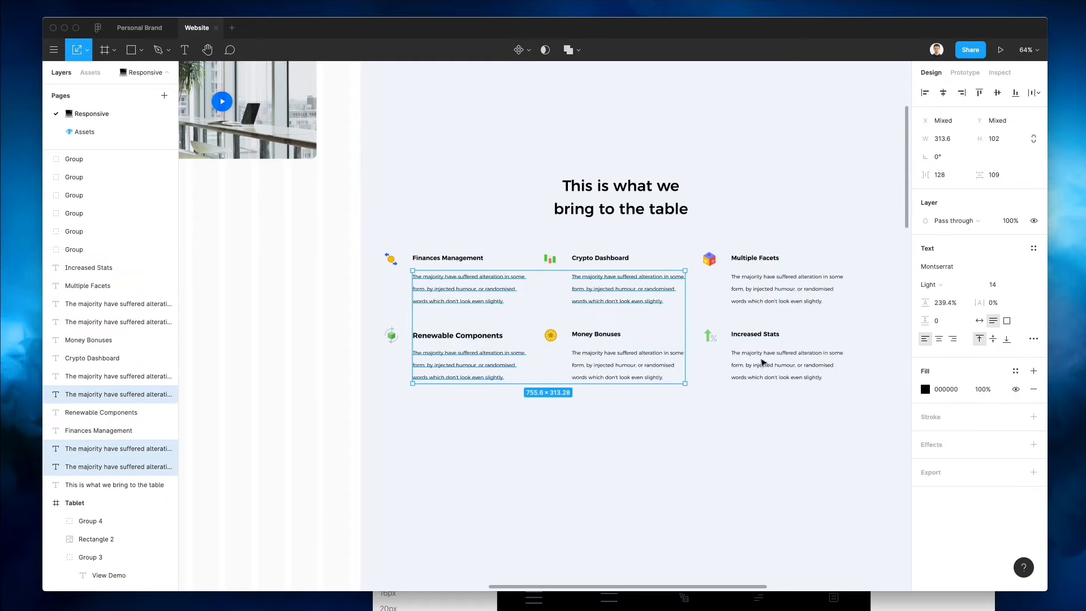
shift+click(763, 363)
key(Down)
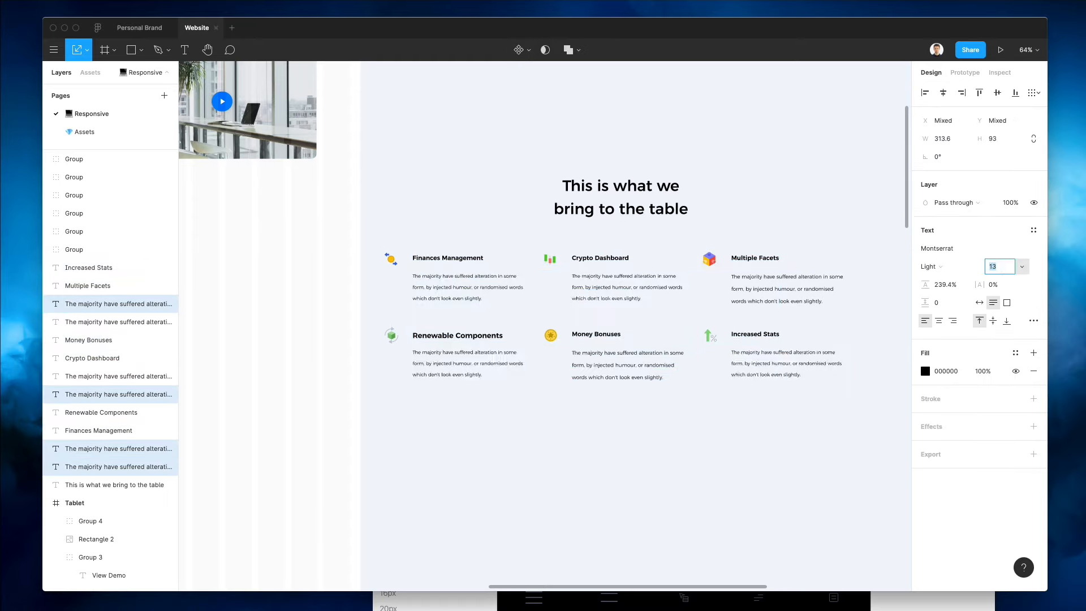
key(Up)
Set the font size of all six feature descriptions to 13
drag(859, 292, 443, 316)
drag(426, 408, 846, 354)
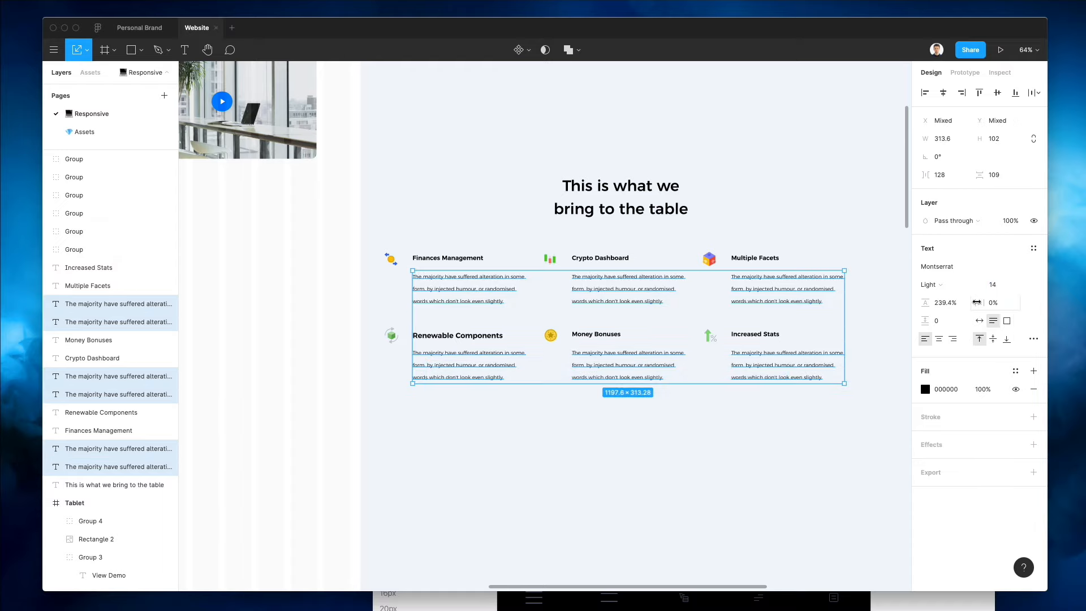
key(Down)
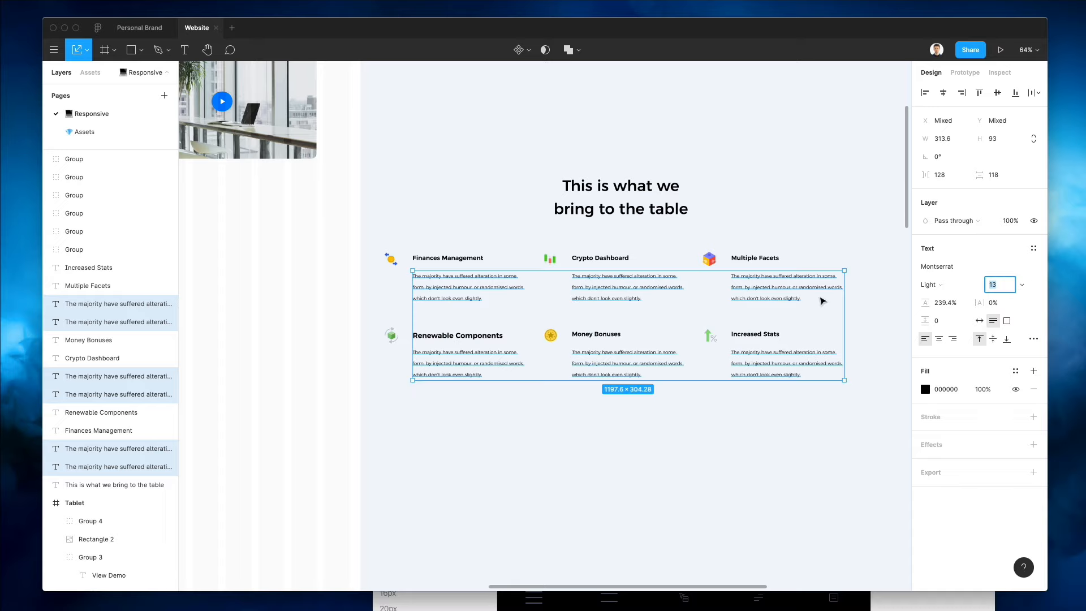
Narrow the six feature description text boxes to a width of 233.6
key(shift+Down)
key(shift+Down)
key(shift+Down)
key(shift+Down)
key(shift+Down)
key(shift+Down)
key(shift+Down)
key(shift+Down)
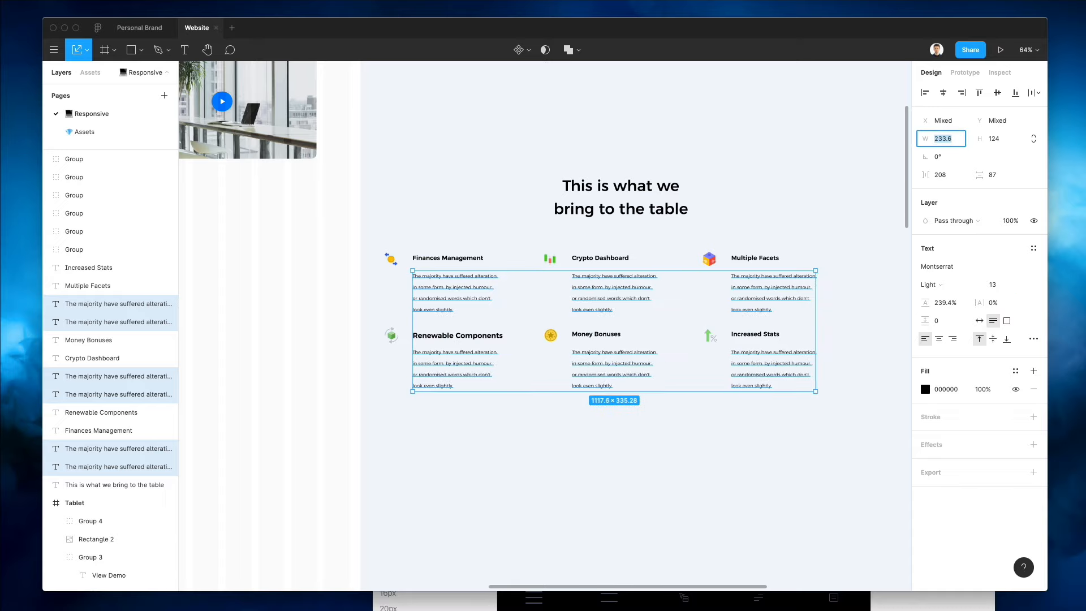
click(807, 174)
Move the second and third feature columns together 60 px left, closer to the first column
scroll(566, 214, left, 5)
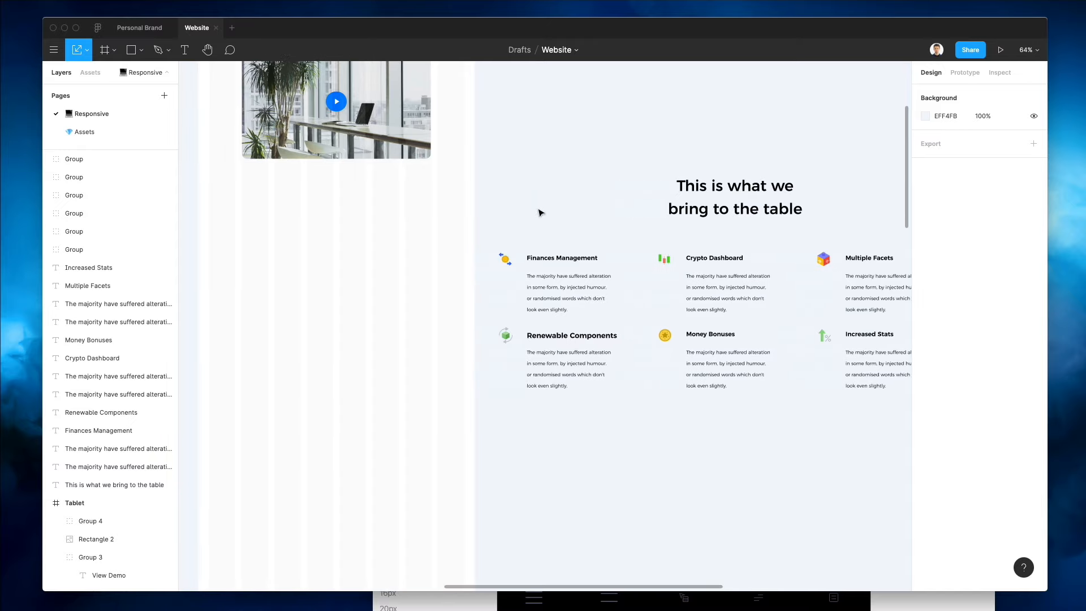
drag(498, 240, 586, 246)
key(shift+Left)
key(shift+Left)
key(shift+Left)
key(shift+Left)
key(shift+Left)
key(shift+Left)
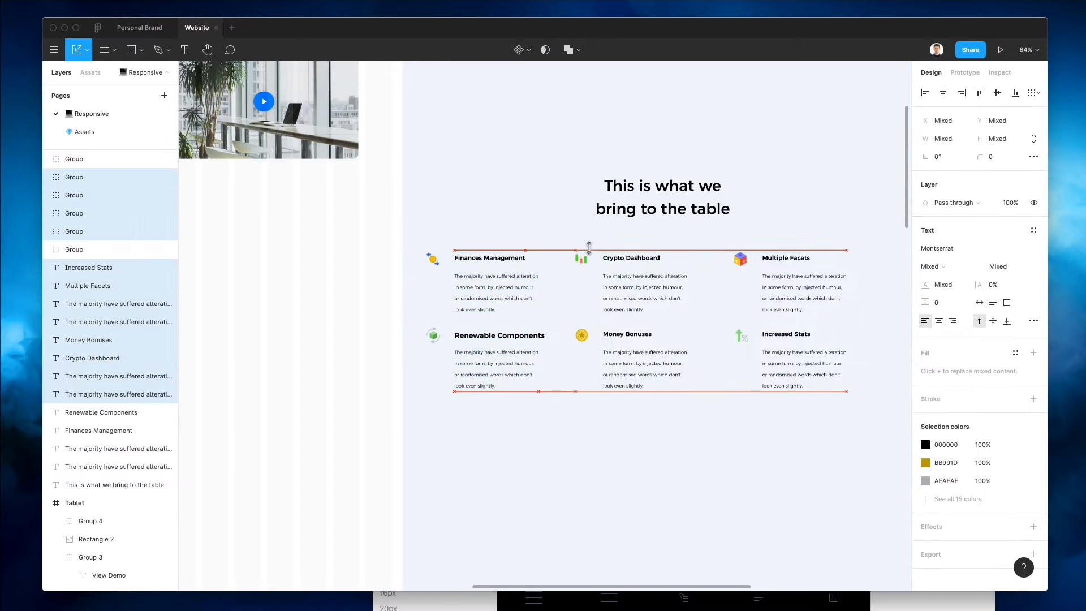
Move the Multiple Facets and Increased Stats column 60 px left, towards the middle column
drag(843, 453, 727, 233)
key(shift+Left)
key(shift+Left)
key(shift+Left)
key(shift+Left)
key(shift+Left)
key(shift+Left)
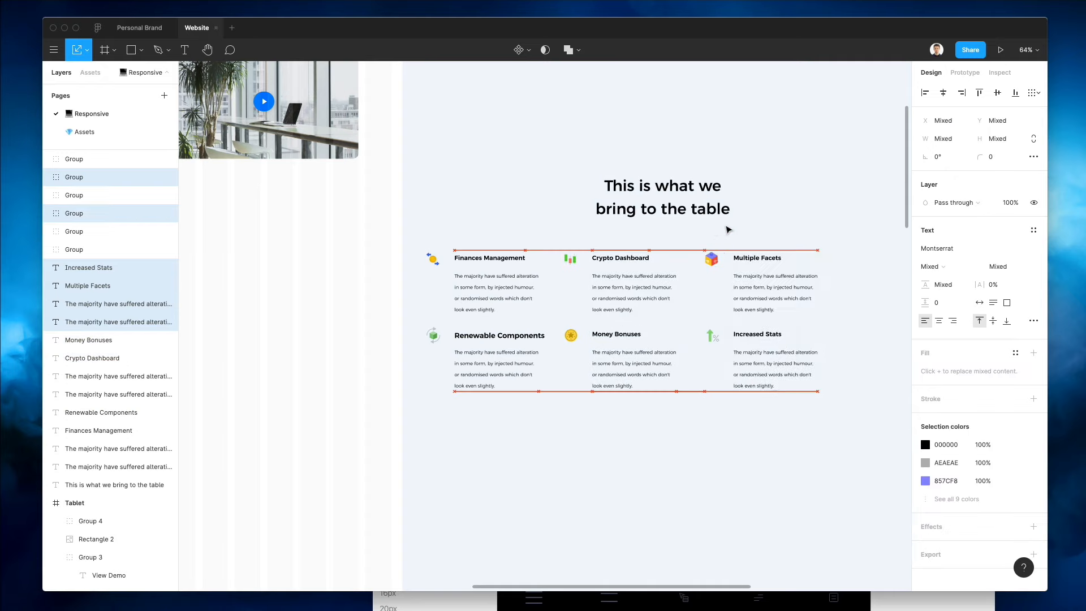
Try placing all six features in their three-column layout in the Tablet frame
drag(779, 445, 400, 245)
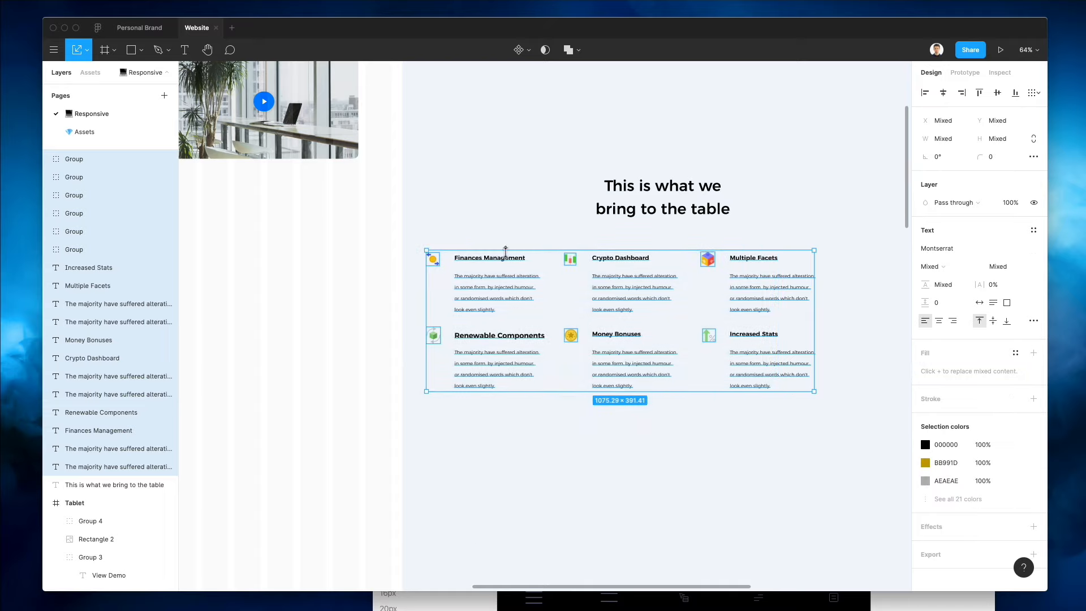
drag(627, 284, 876, 296)
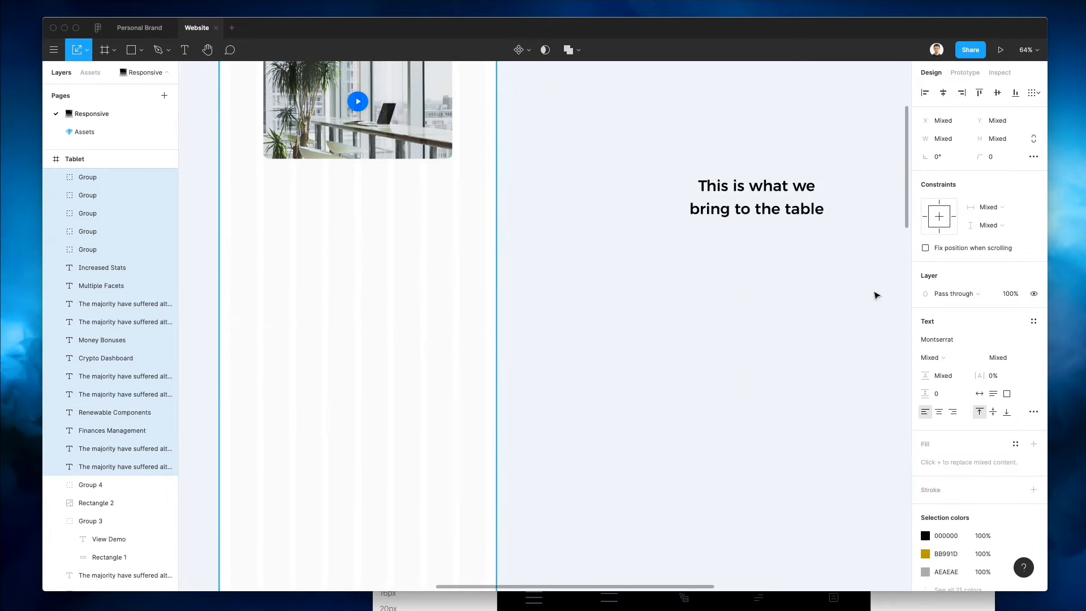
drag(772, 290, 738, 290)
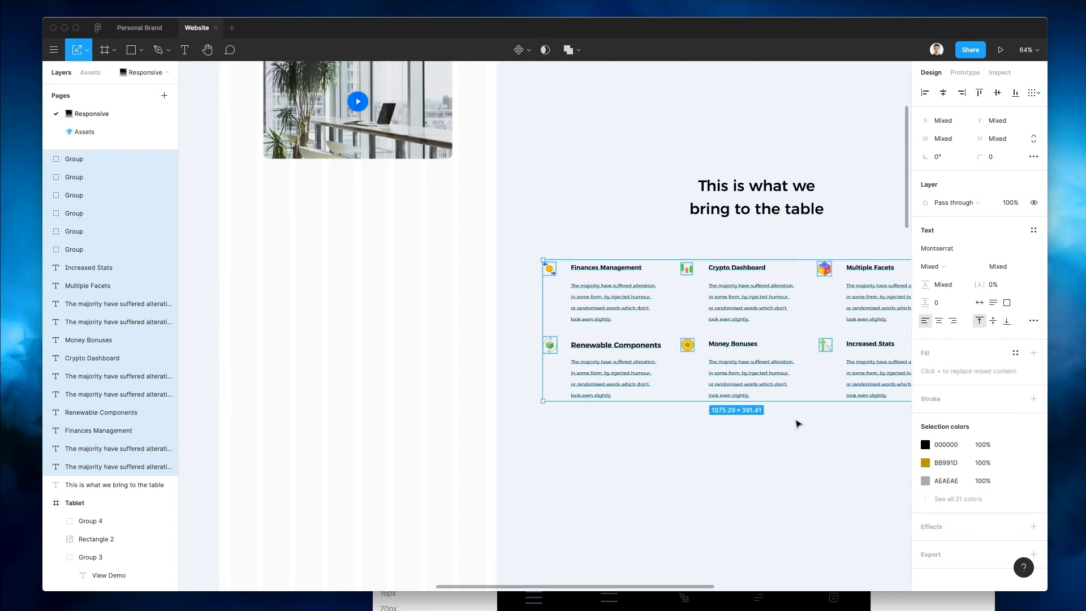
Rearrange the features into two columns by moving Multiple Facets and Increased Stats into a third row below the others
click(798, 419)
scroll(759, 251, right, 2)
drag(826, 296, 548, 445)
drag(758, 311, 869, 420)
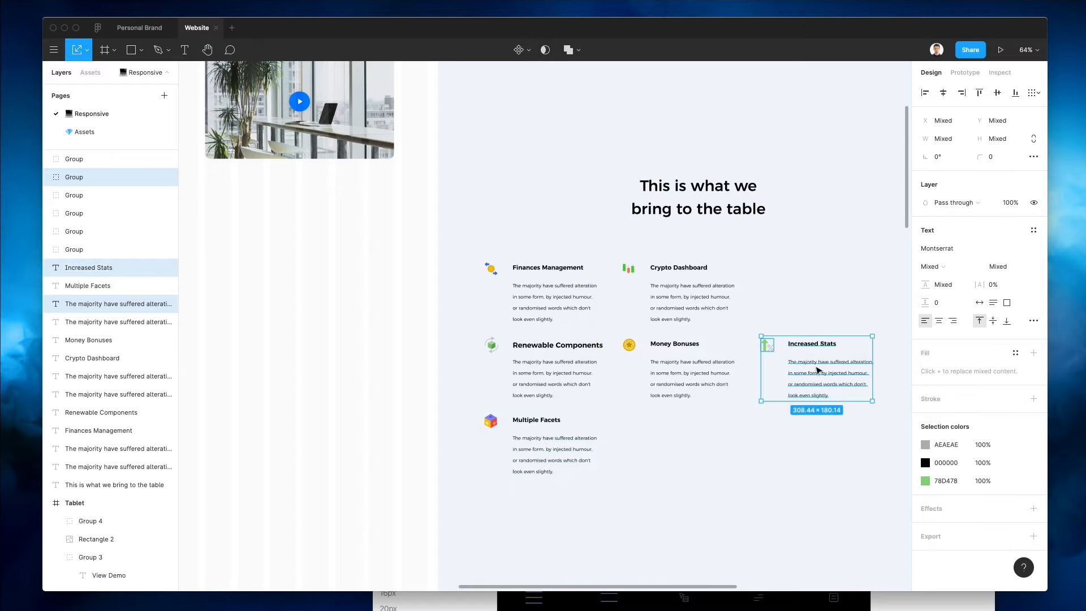
drag(823, 365, 685, 442)
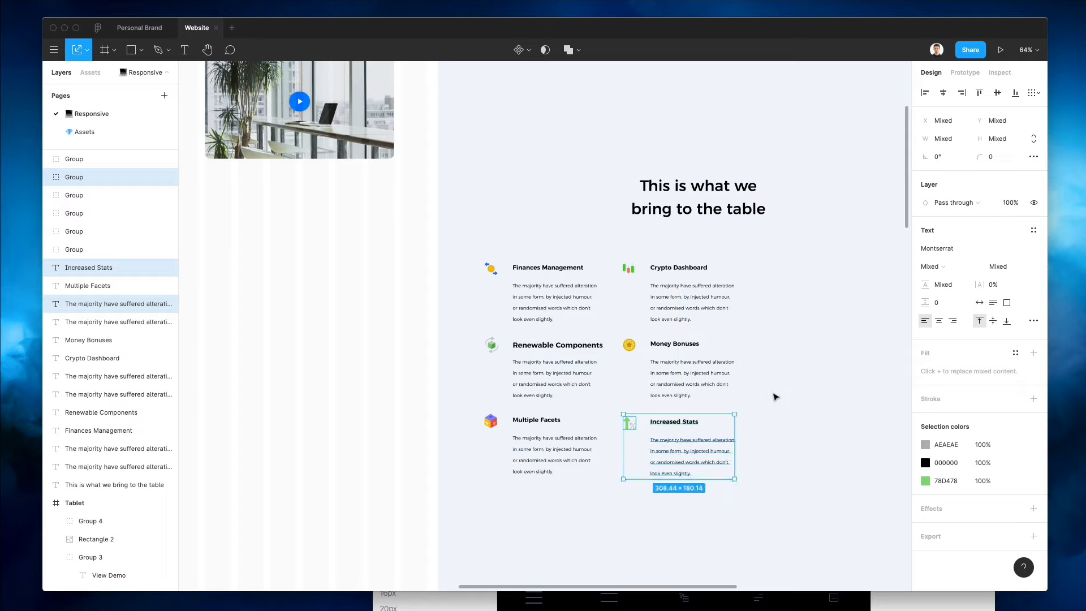
click(763, 406)
Align the three icons of each feature column on their shared horizontal centre
drag(621, 249, 637, 443)
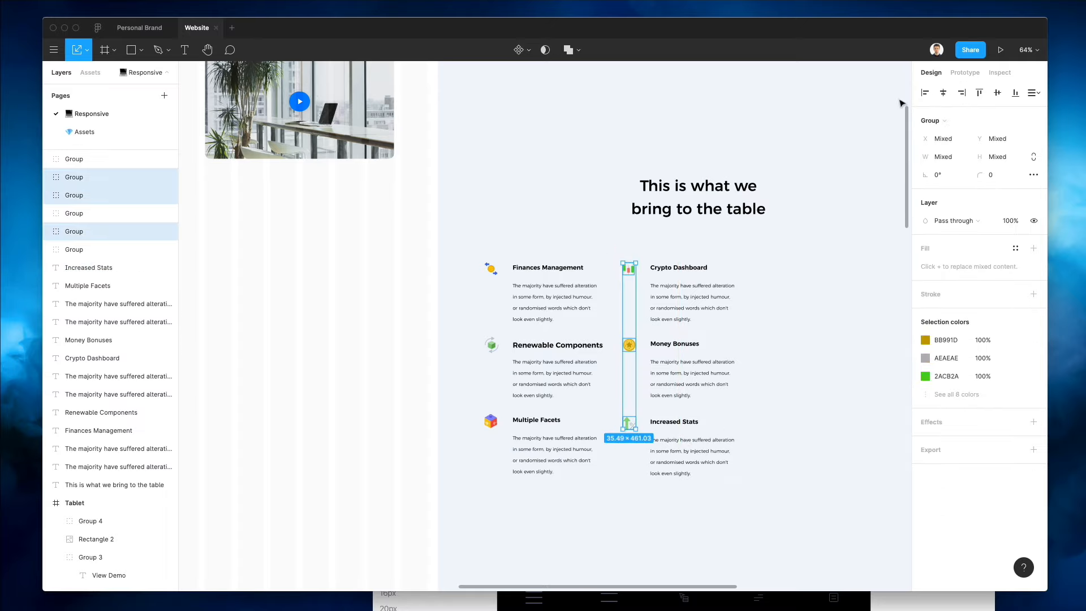
click(944, 90)
drag(469, 231, 501, 444)
click(943, 94)
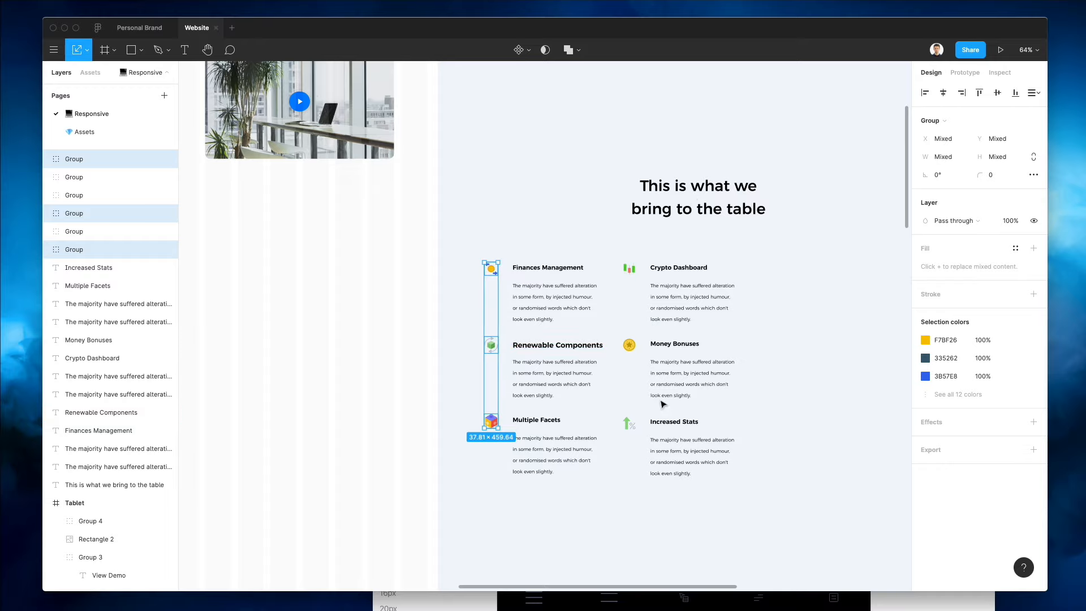
click(786, 314)
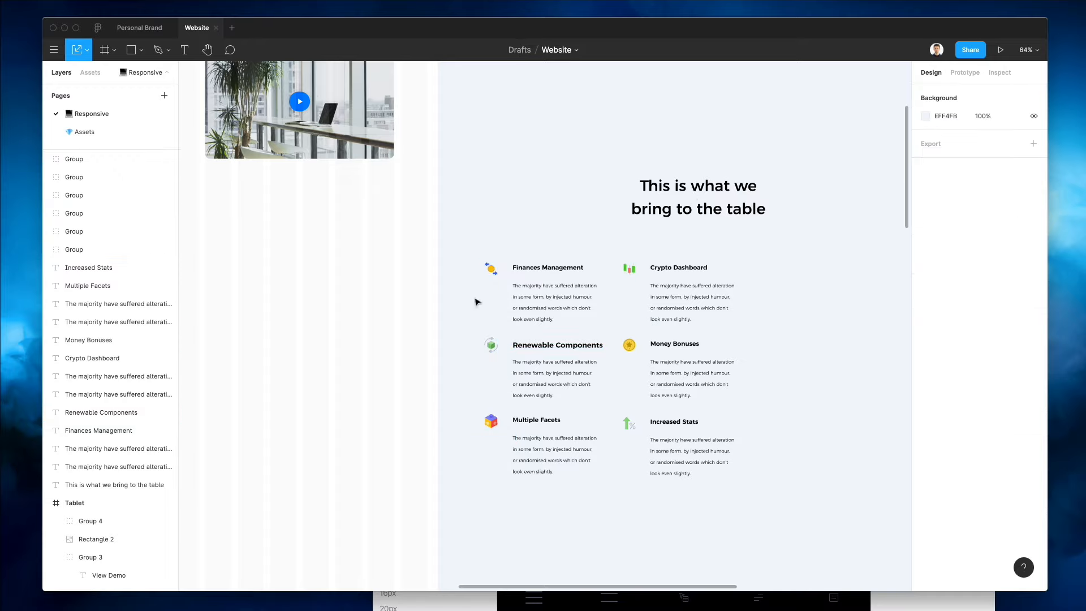
Move the two-column feature grid into the Tablet frame below the hero image, lined up with the first layout column
drag(474, 262, 776, 540)
drag(674, 375, 357, 360)
scroll(373, 356, left, 5)
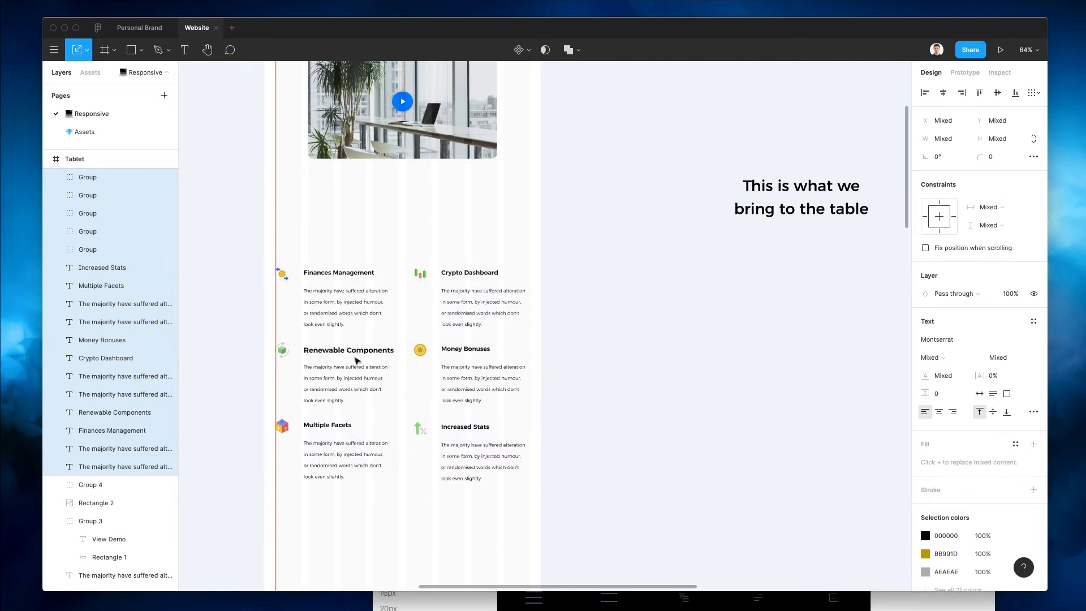
scroll(290, 303, up, 10)
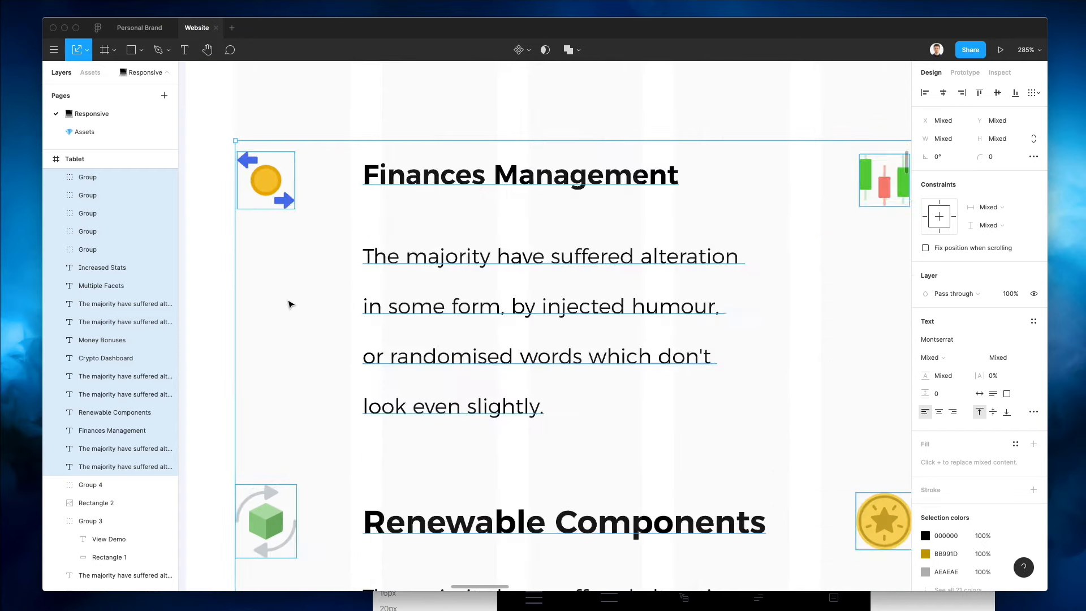
key(Left)
scroll(360, 321, down, 10)
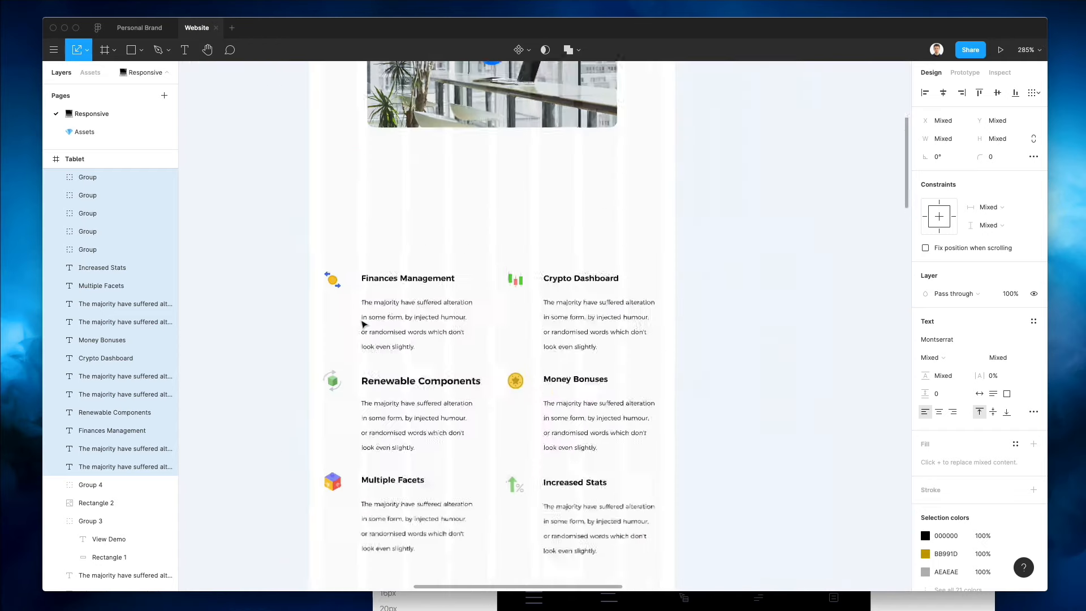
Move the "This is what we bring to the table" heading into the Tablet frame and set its font size to 26
scroll(806, 200, right, 3)
drag(820, 194, 378, 201)
scroll(315, 235, up, 5)
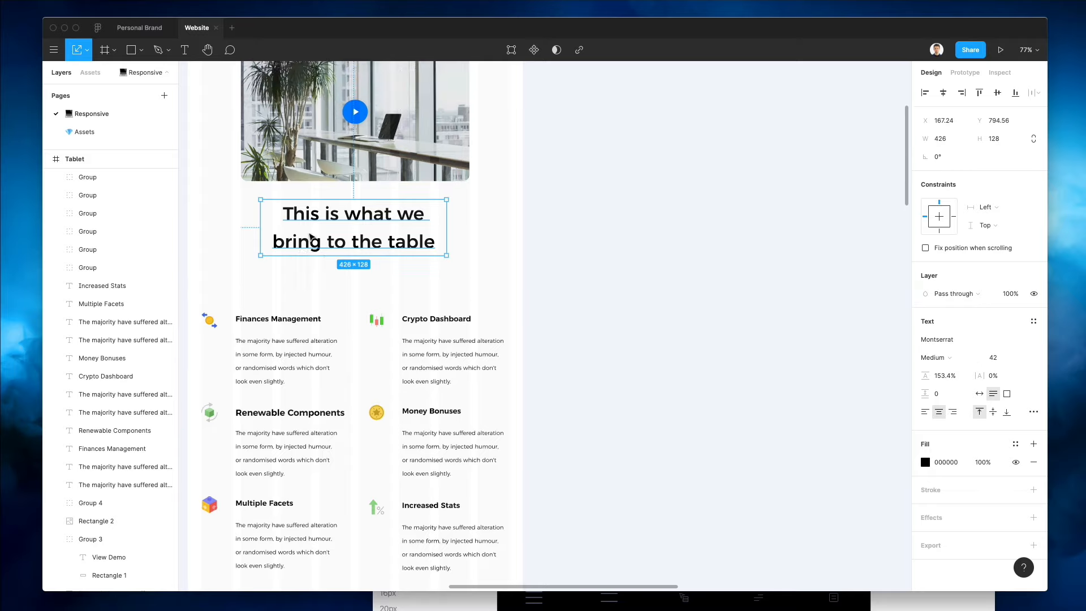
scroll(315, 235, left, 3)
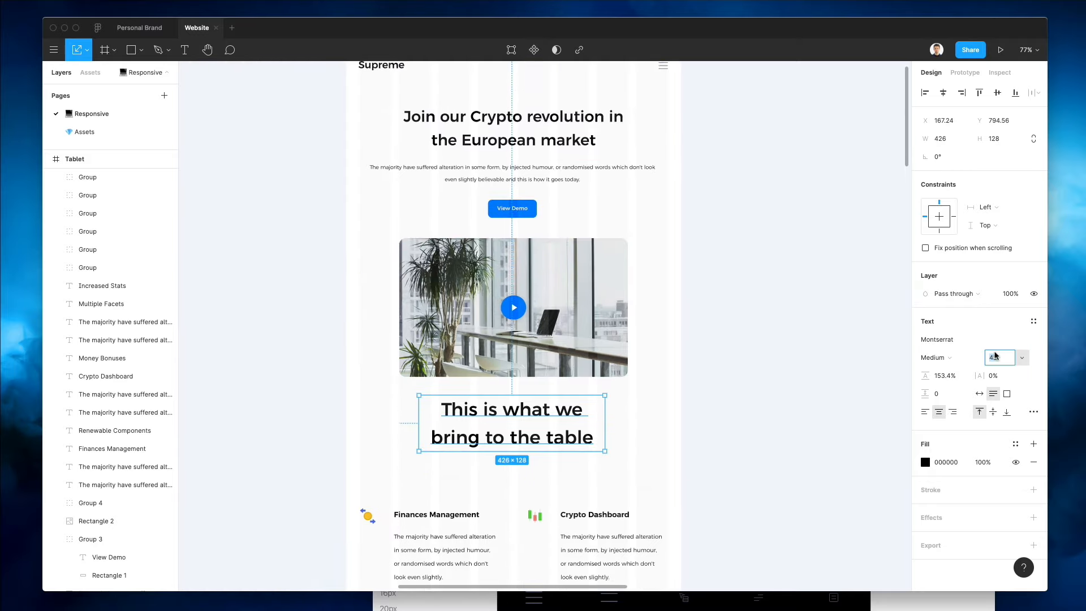
text(26)
key(Return)
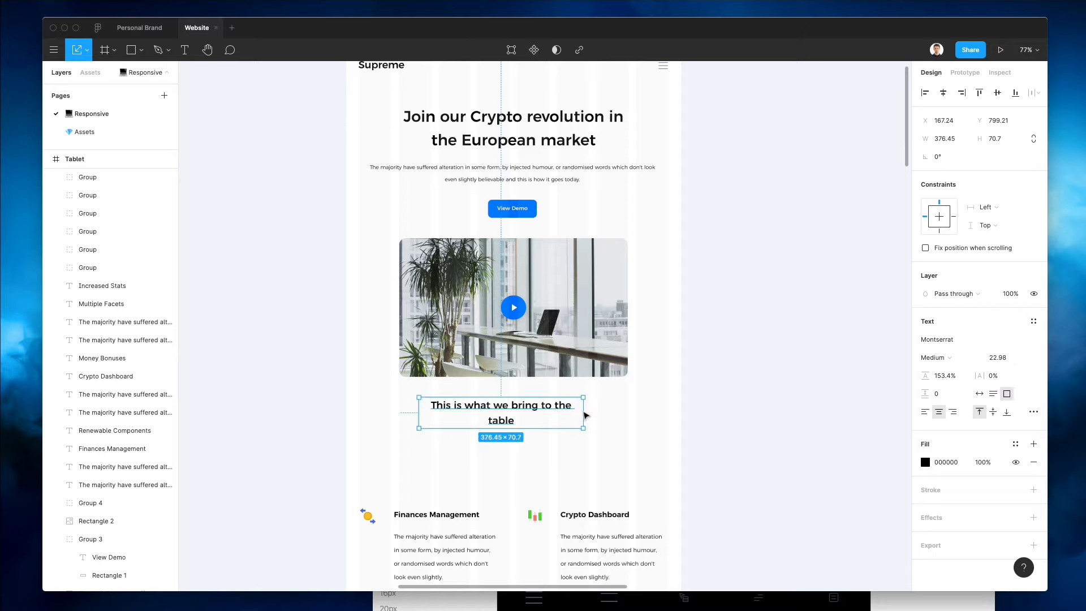
Resize the section heading's text box to about 313 by 80 px and centre it just above the features
click(585, 416)
drag(602, 411, 558, 459)
scroll(558, 455, down, 4)
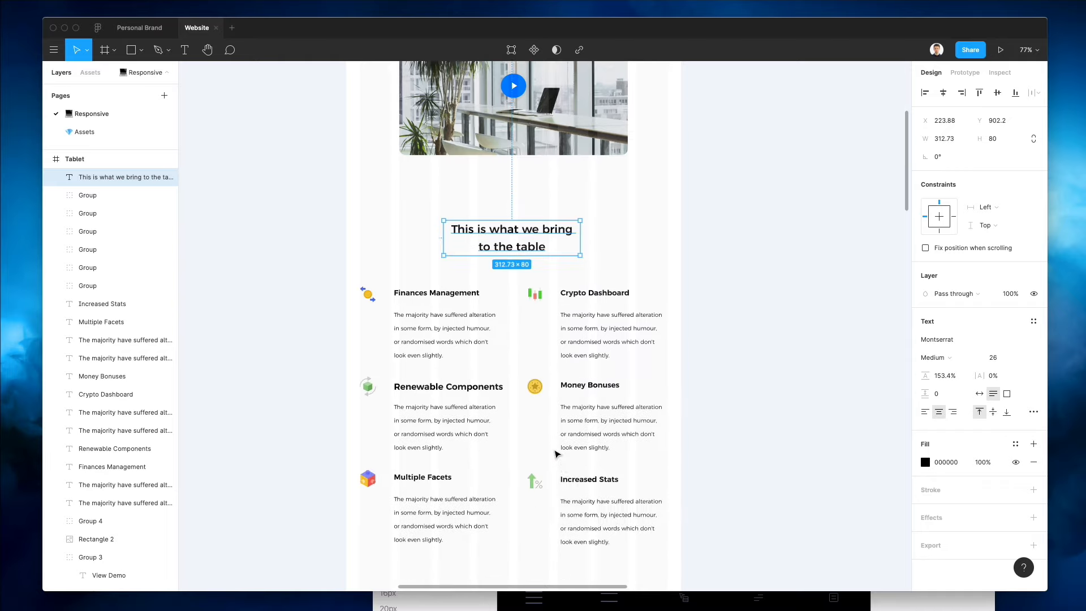
Set the Renewable Components title to font size 17, matching the other feature titles
scroll(555, 453, down, 1)
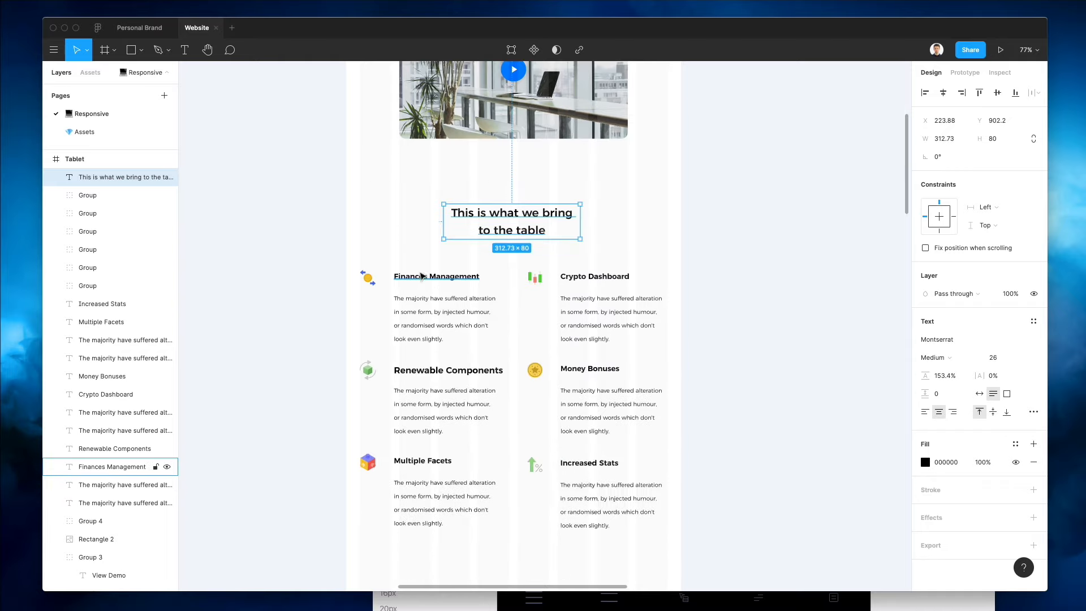
click(425, 281)
click(456, 375)
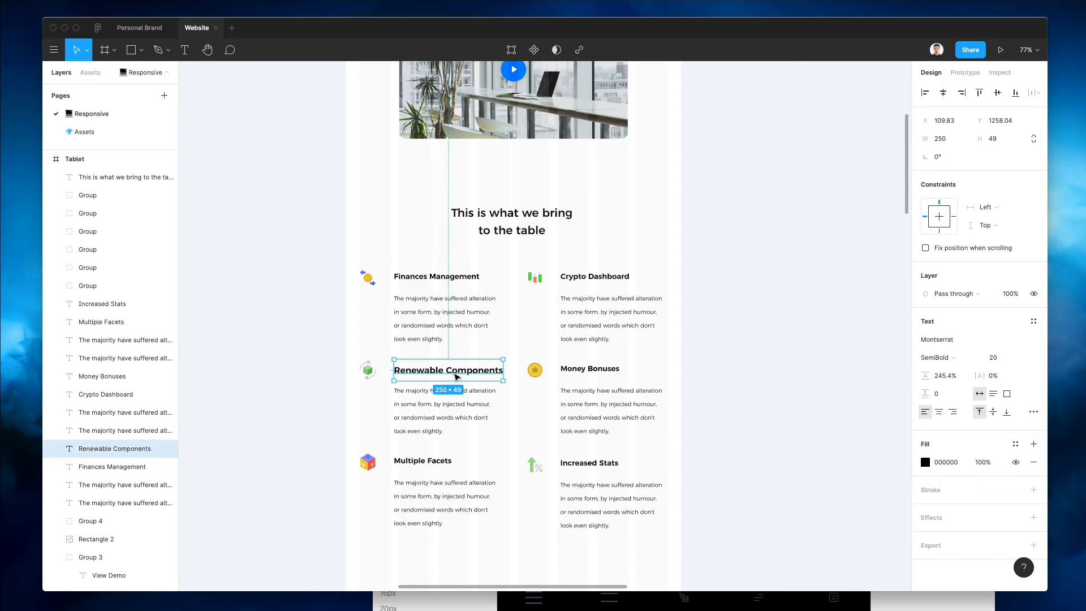
click(670, 370)
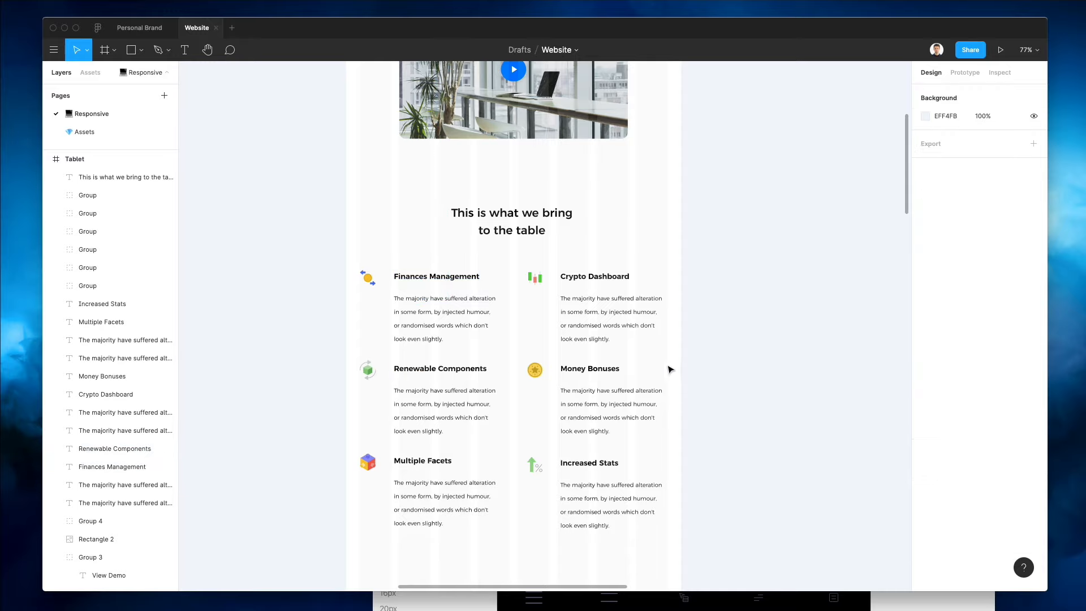
Reduce the line height of the six feature descriptions to 189.4% and move them up 10 px closer to their titles
drag(703, 392, 428, 420)
drag(379, 496, 703, 531)
drag(705, 307, 390, 330)
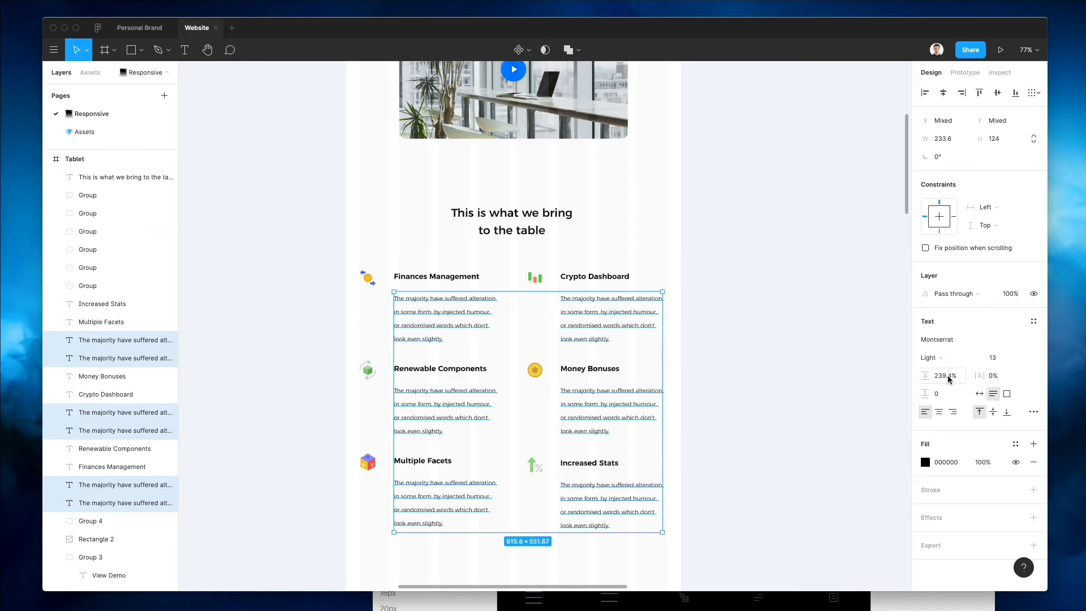
key(shift+Down)
key(shift+Down)
key(shift+Down)
key(shift+Down)
key(shift+Down)
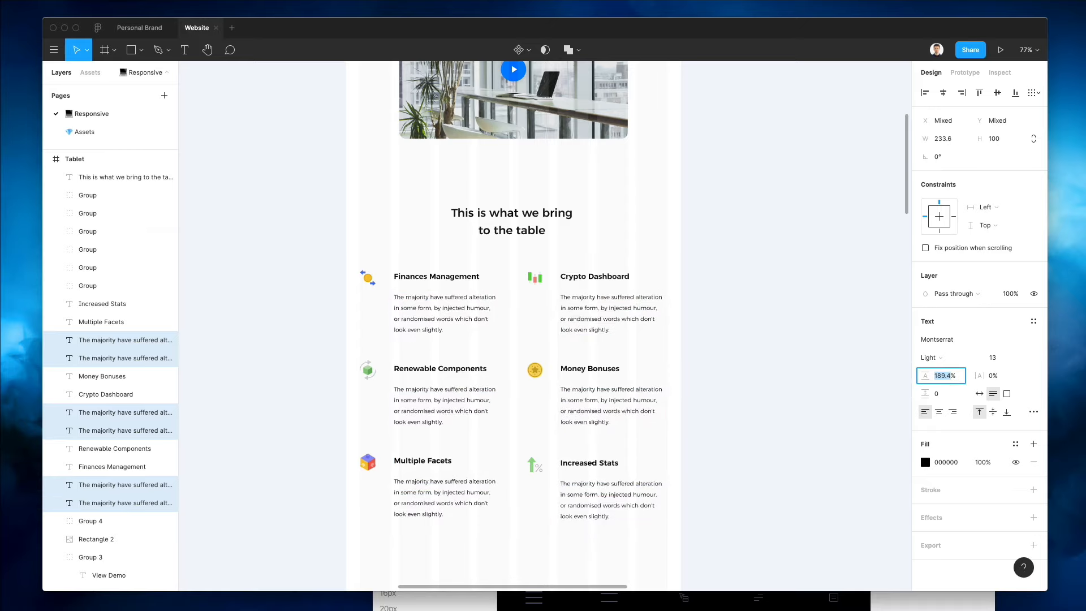
key(shift+Up)
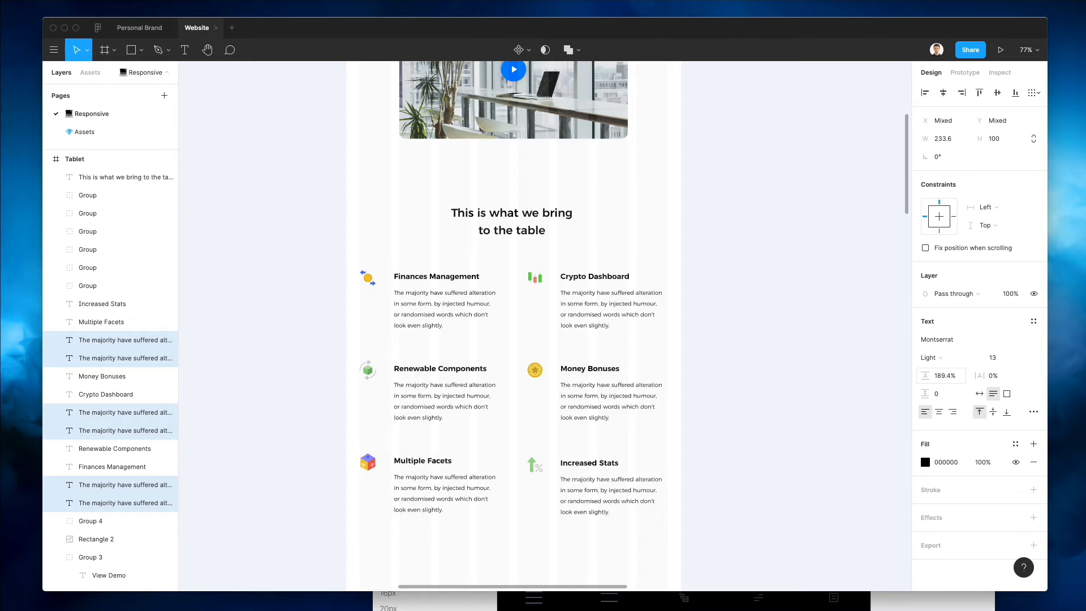
Tighten the feature grid by moving the second and third rows up, shifting the third row further than the second
drag(325, 359, 778, 584)
key(shift+Up)
key(shift+Up)
drag(745, 533, 259, 439)
key(shift+Up)
key(shift+Up)
key(shift+Up)
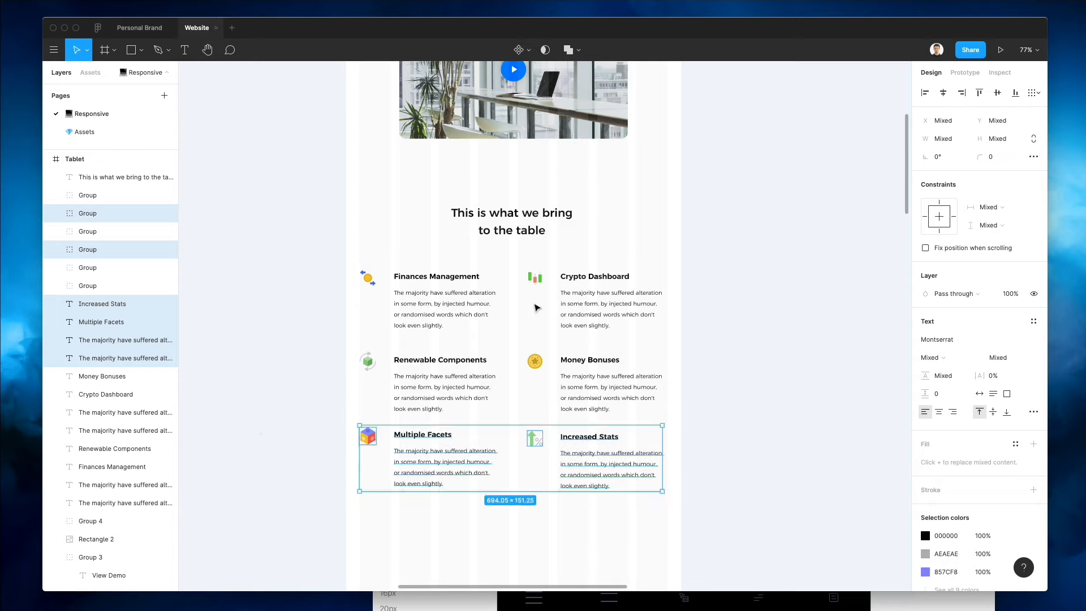
click(765, 310)
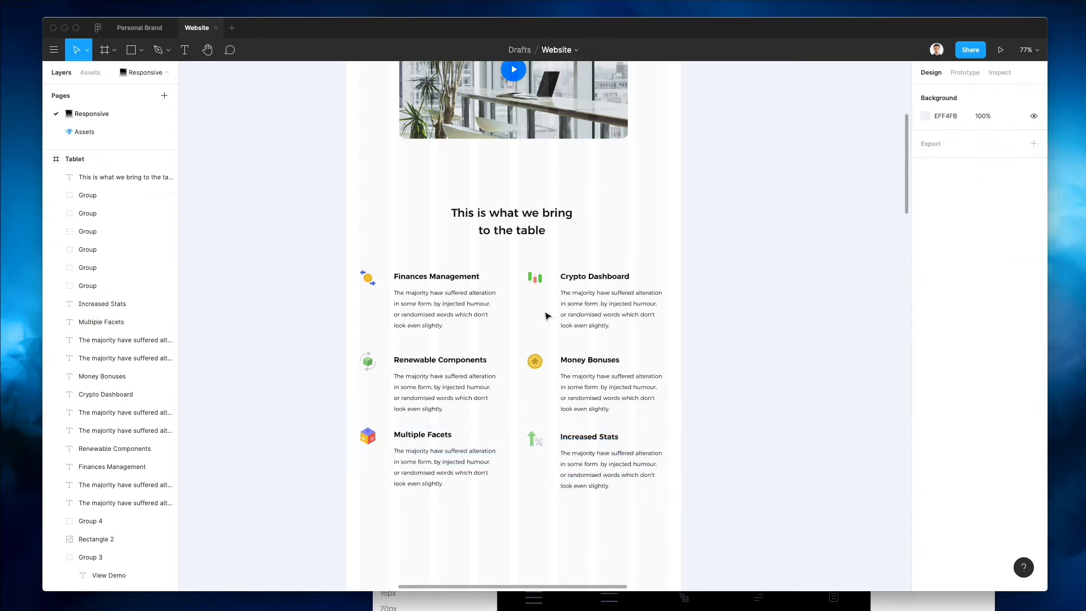
Nudge the first feature column's titles and descriptions 10 px left and the second column's text 5 px left, closer to their icons
drag(396, 260, 496, 488)
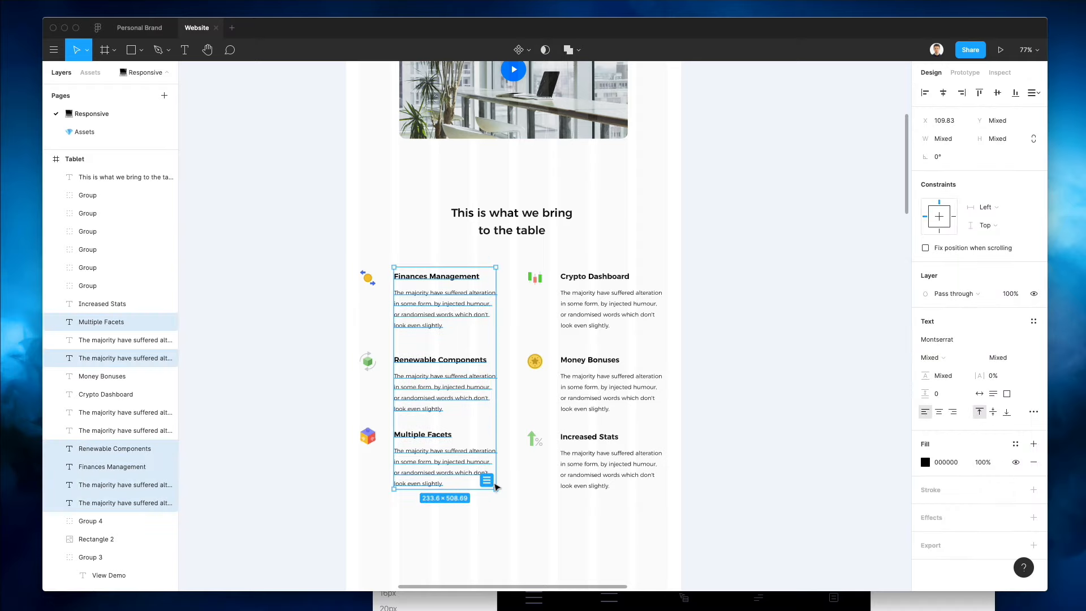
key(Right)
key(Left)
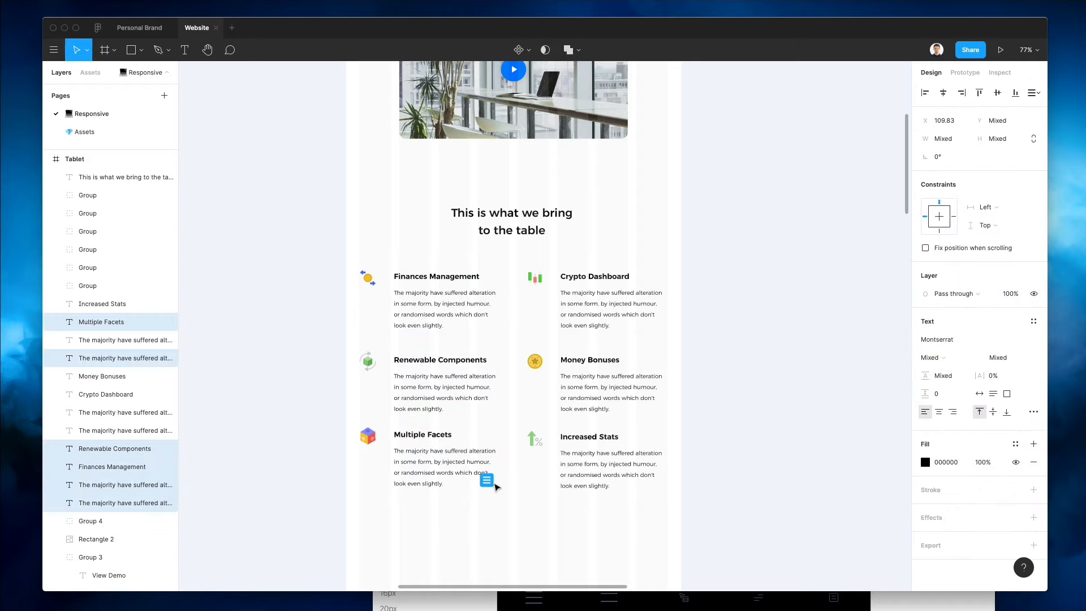
key(shift+Left)
drag(671, 497, 556, 262)
key(Left)
key(Left)
key(Left)
key(Left)
key(Left)
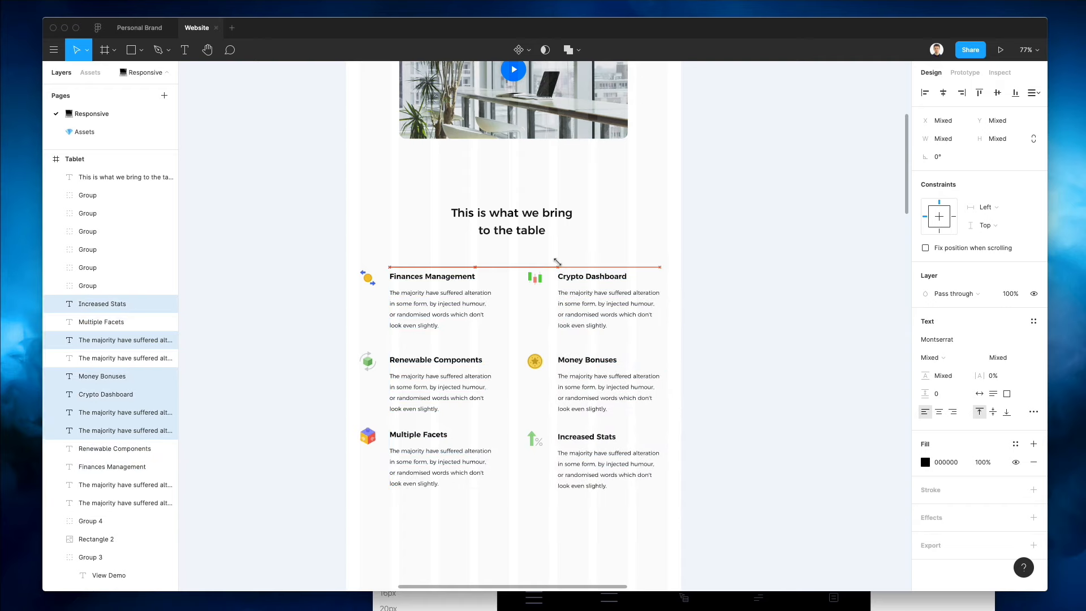
click(731, 247)
Move the first feature column's text right to X 122 on the layout grid and shift its three icons right with it
scroll(656, 276, right, 1)
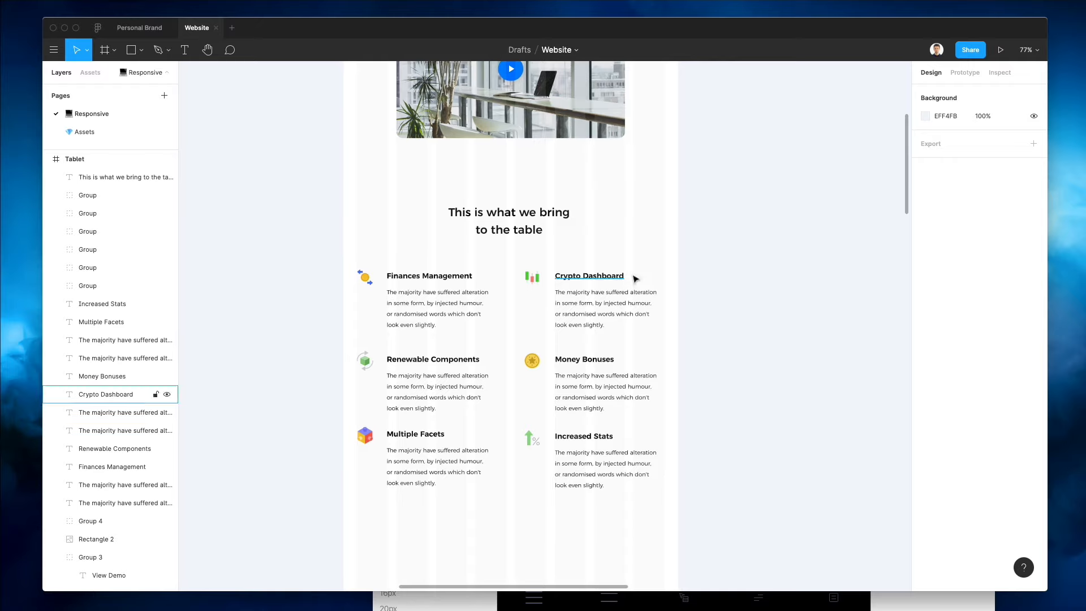
drag(396, 262, 497, 490)
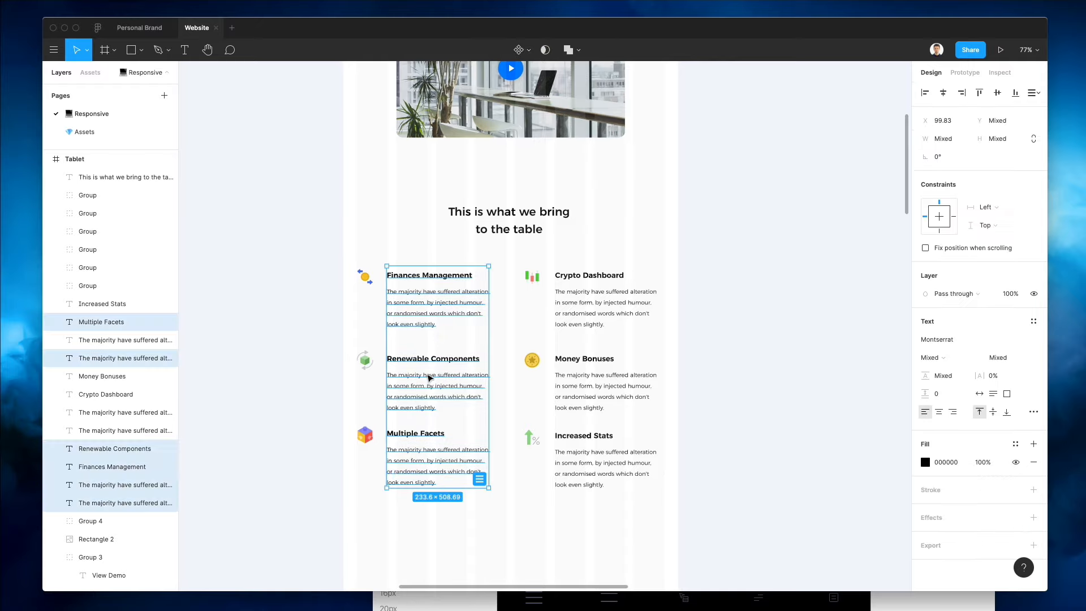
drag(430, 375, 440, 378)
drag(333, 254, 385, 471)
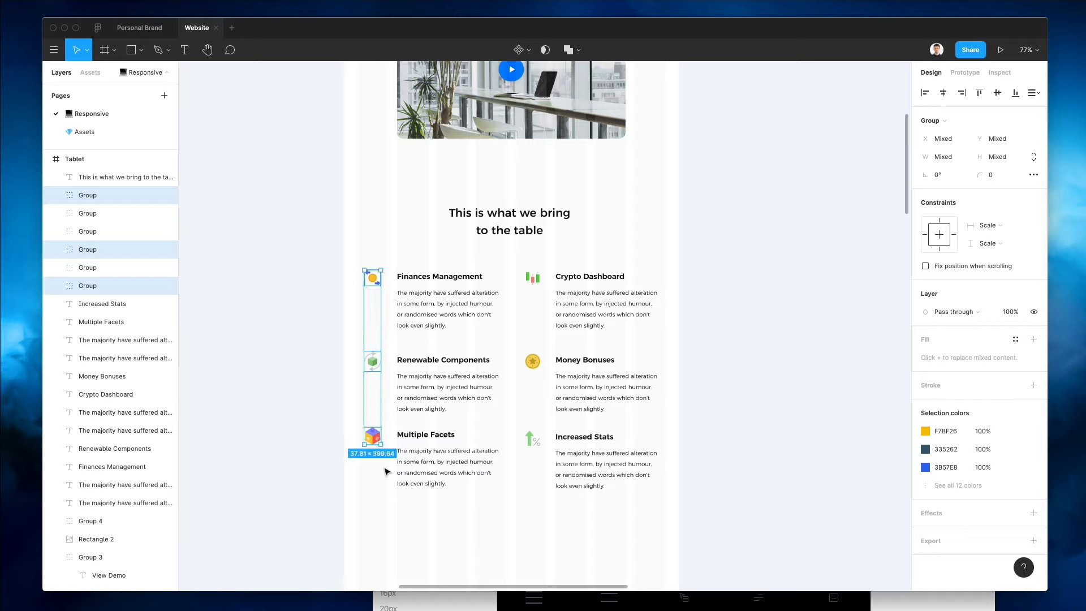
Nudge the second feature column's three icons 4 px left, away from their text
drag(521, 269, 550, 471)
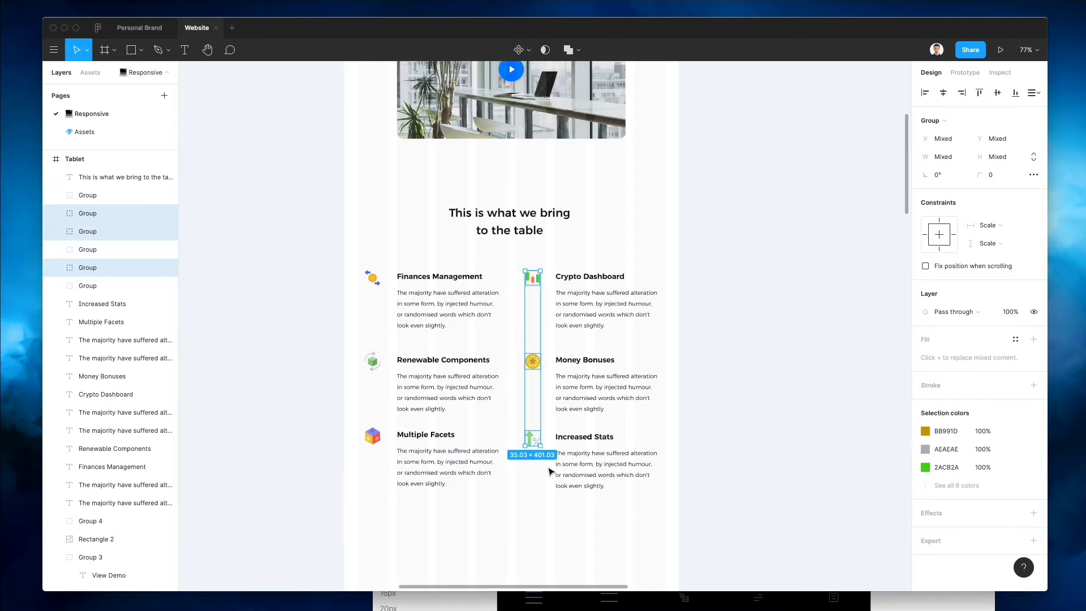
key(Left)
key(Left)
key(Left)
key(Left)
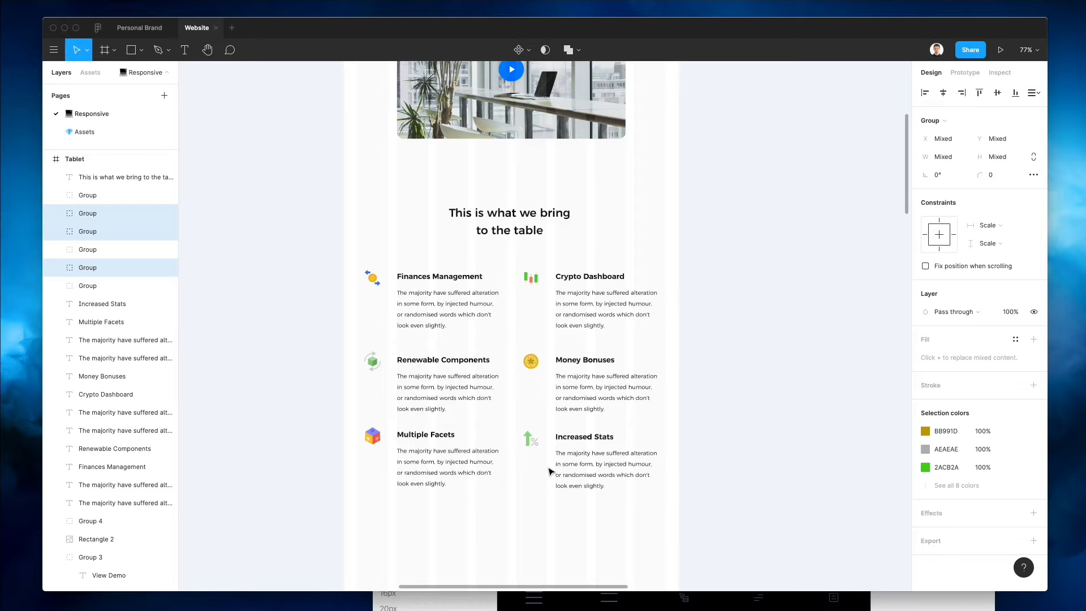
click(744, 381)
Move the lower two feature rows slightly up together, closing the gap below the first row
scroll(736, 430, down, 2)
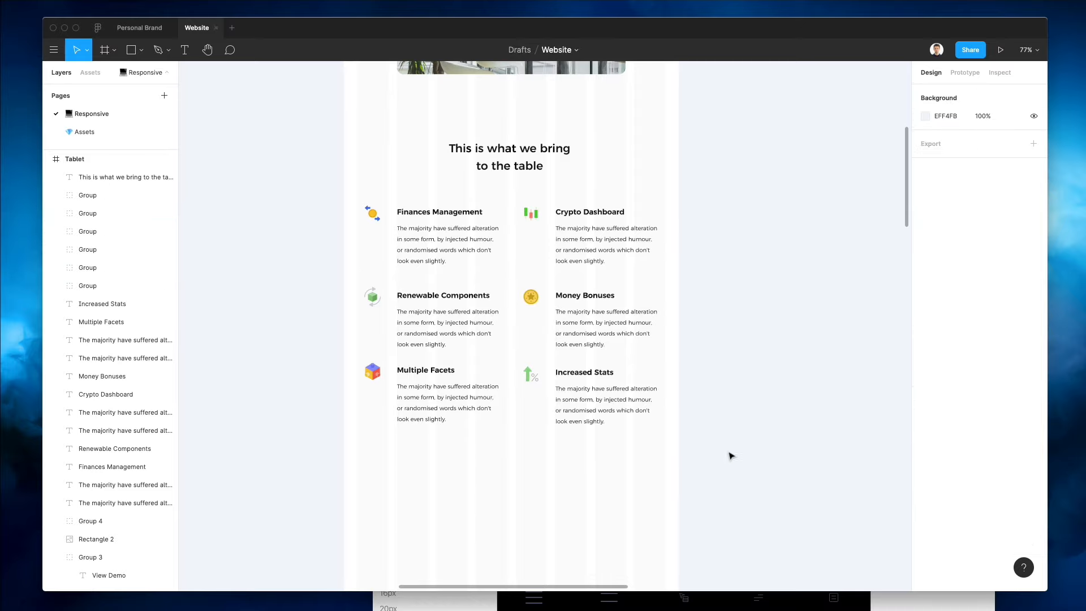
drag(715, 460, 362, 276)
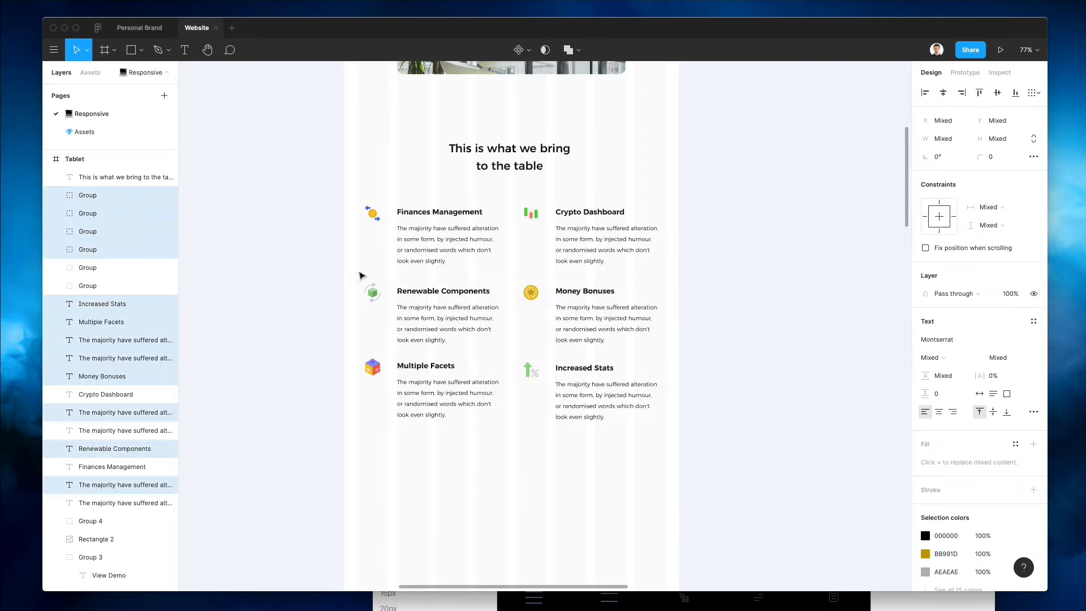
click(326, 279)
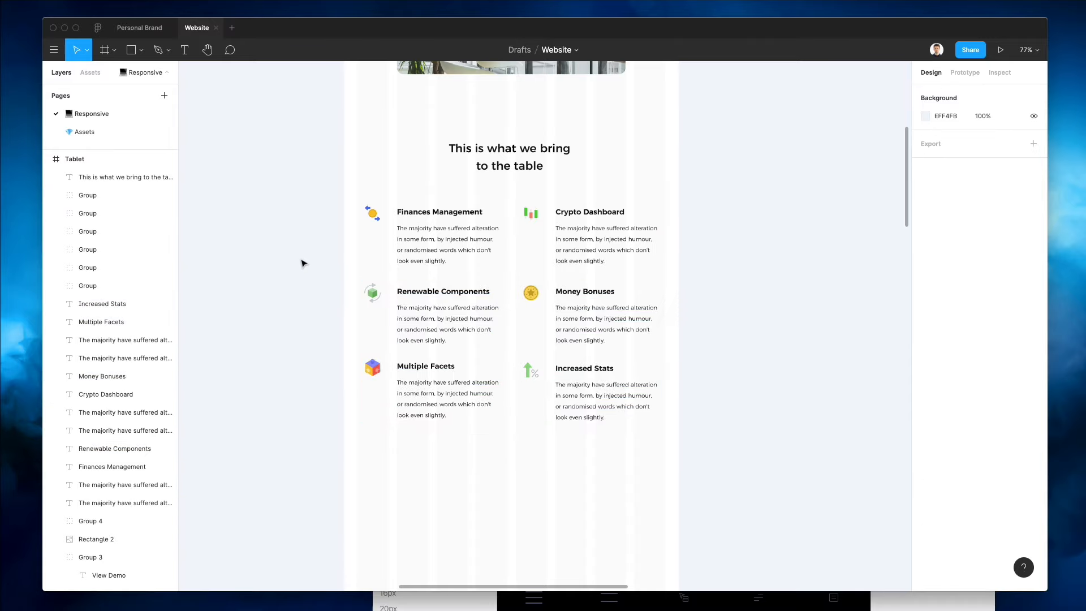
Set the font size of all six feature titles to 15
scroll(305, 266, up, 2)
click(470, 286)
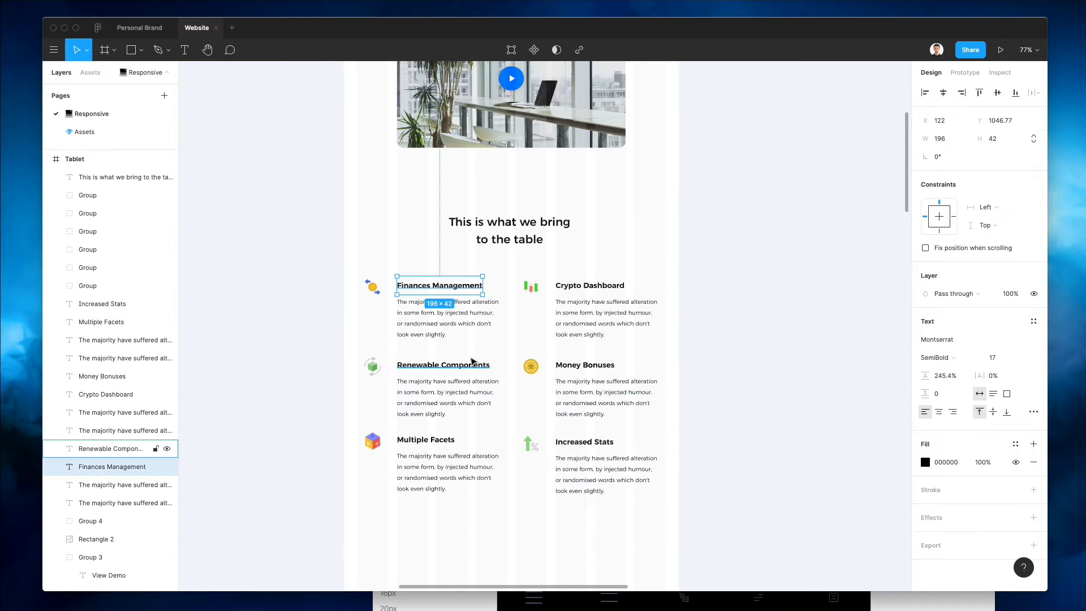
shift+click(471, 363)
shift+click(447, 441)
shift+click(606, 443)
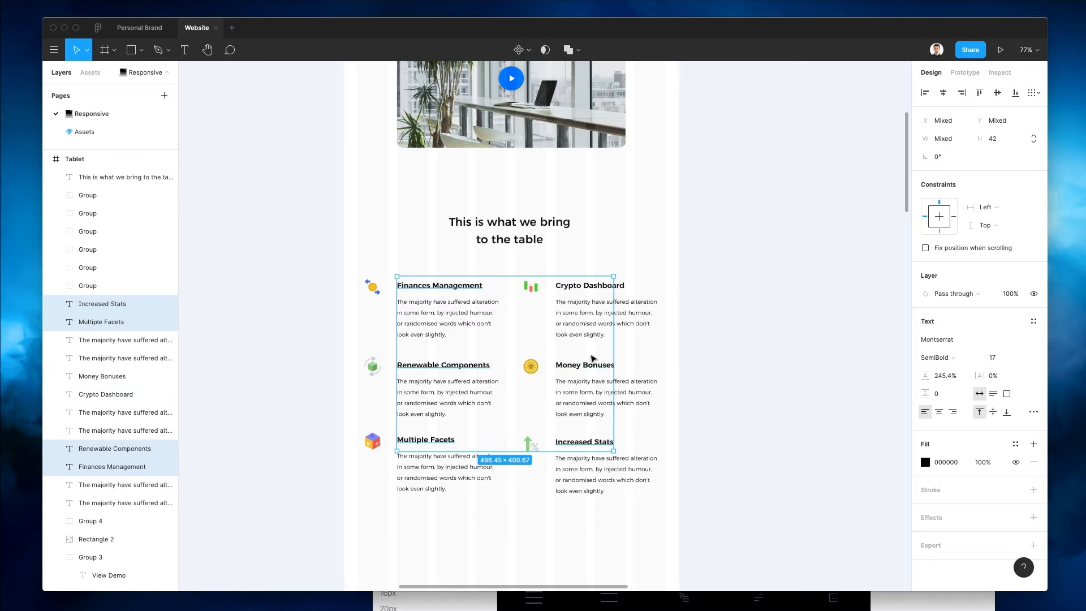
shift+click(593, 362)
shift+click(590, 285)
text(15)
key(Return)
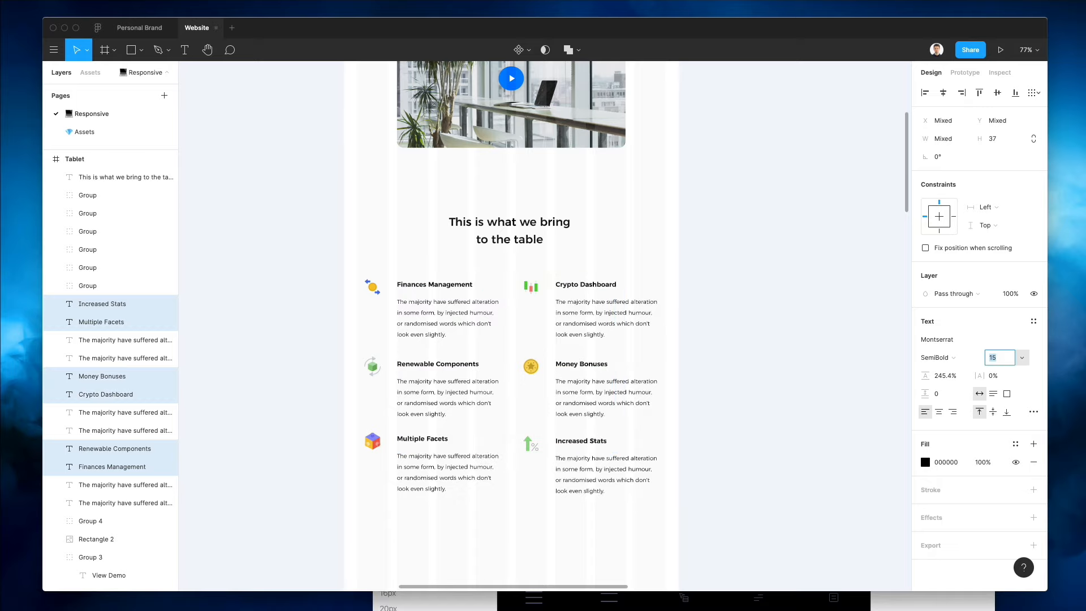
click(699, 290)
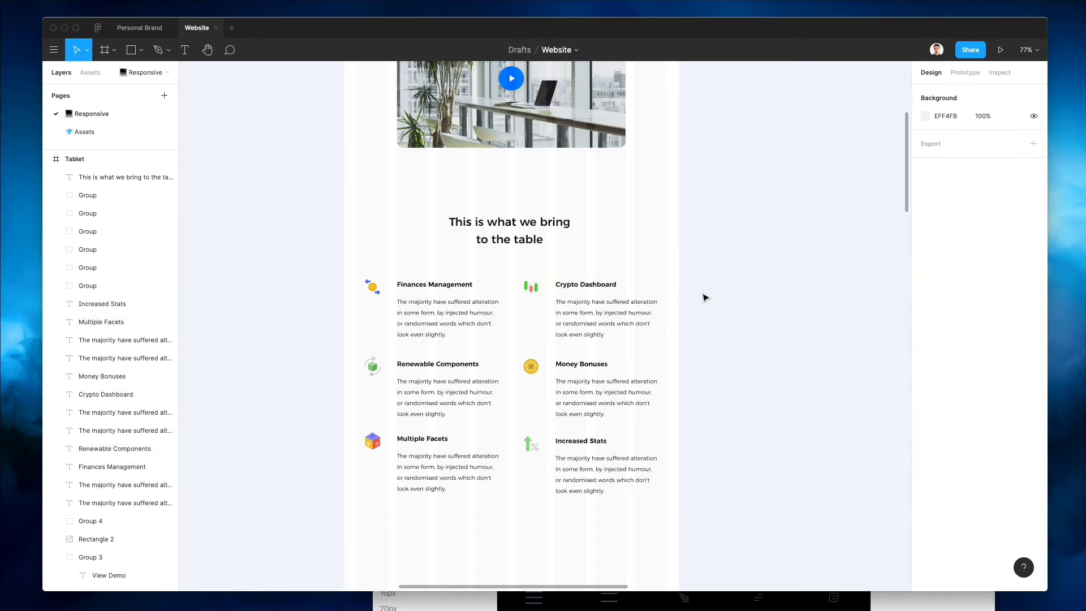
Nudge all six feature descriptions up a few pixels toward their titles
drag(705, 294, 398, 345)
drag(372, 394, 609, 415)
drag(717, 469, 439, 502)
key(Up)
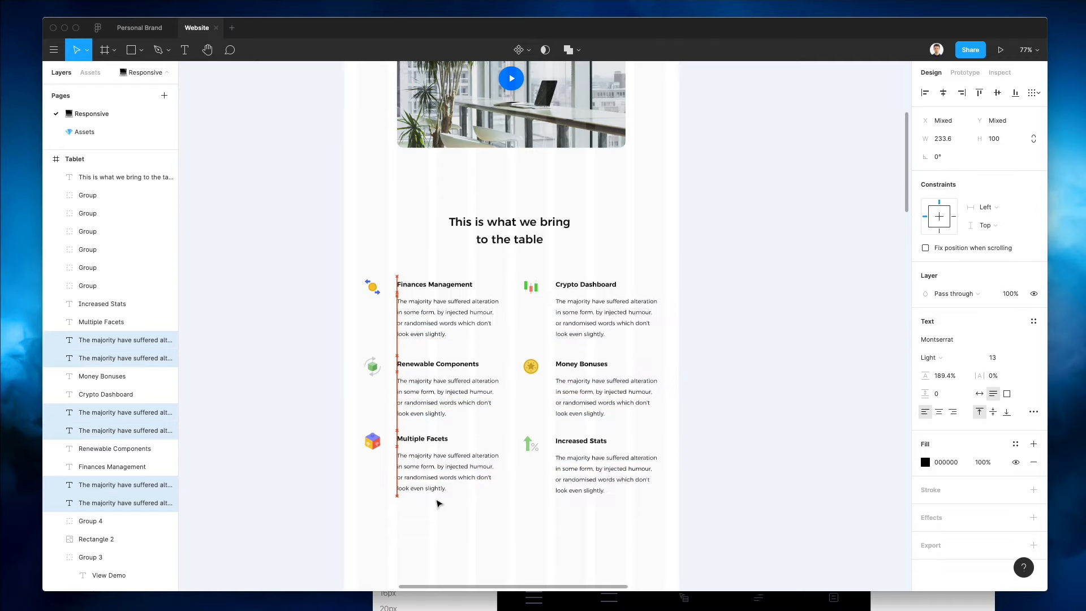
key(Up)
key(Up)
click(729, 514)
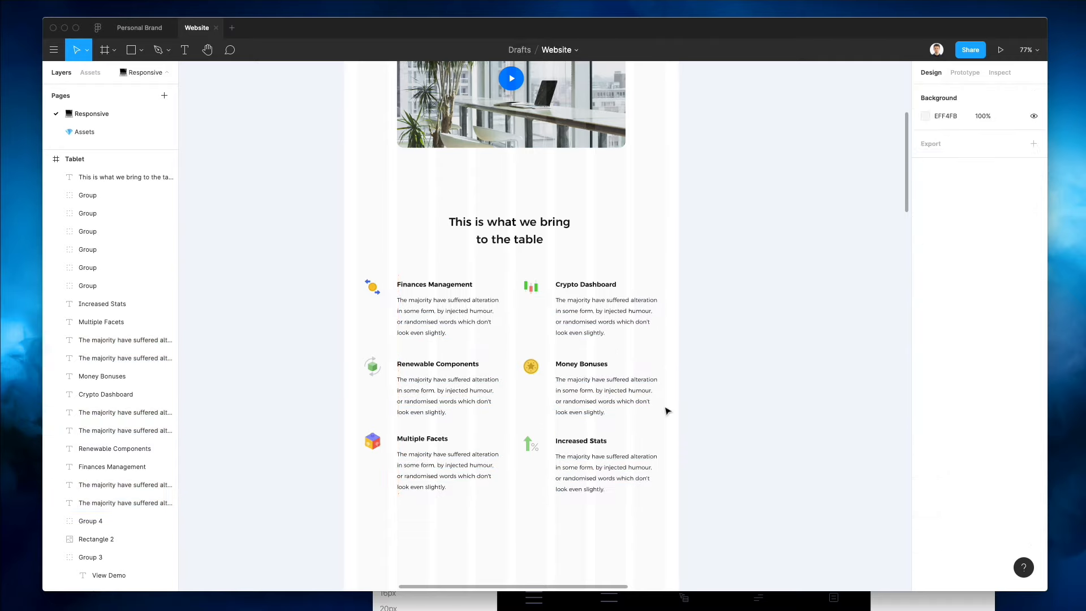
Move the section heading and all six features up together by about 70 px, closer to the hero image
scroll(667, 412, down, 2)
scroll(666, 412, down, 3)
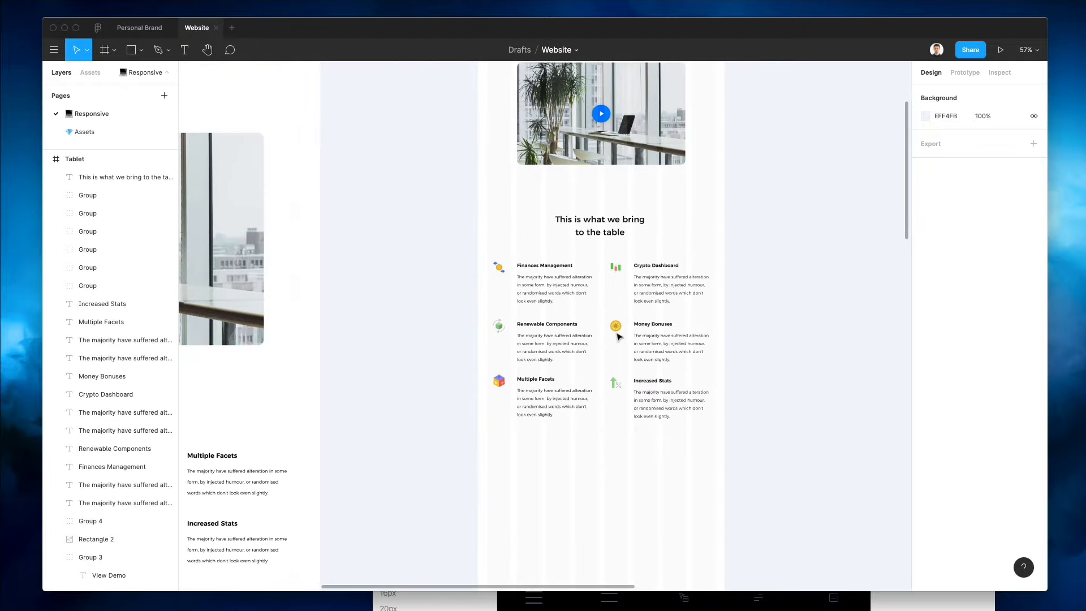
scroll(619, 337, up, 5)
scroll(618, 337, down, 5)
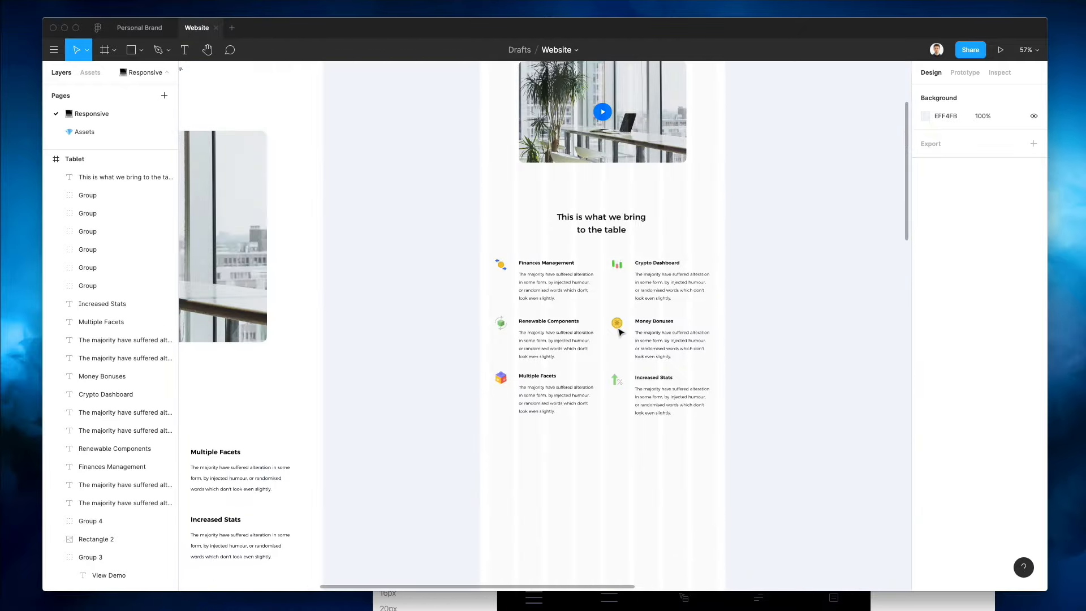
scroll(621, 333, down, 3)
scroll(620, 333, left, 2)
drag(860, 362, 866, 380)
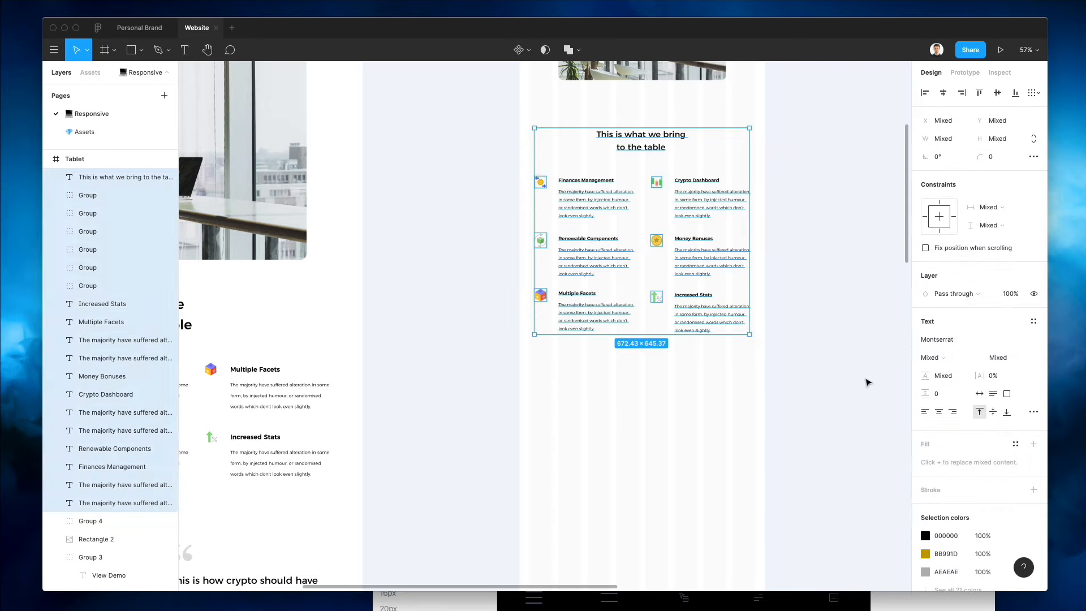
scroll(866, 380, down, 1)
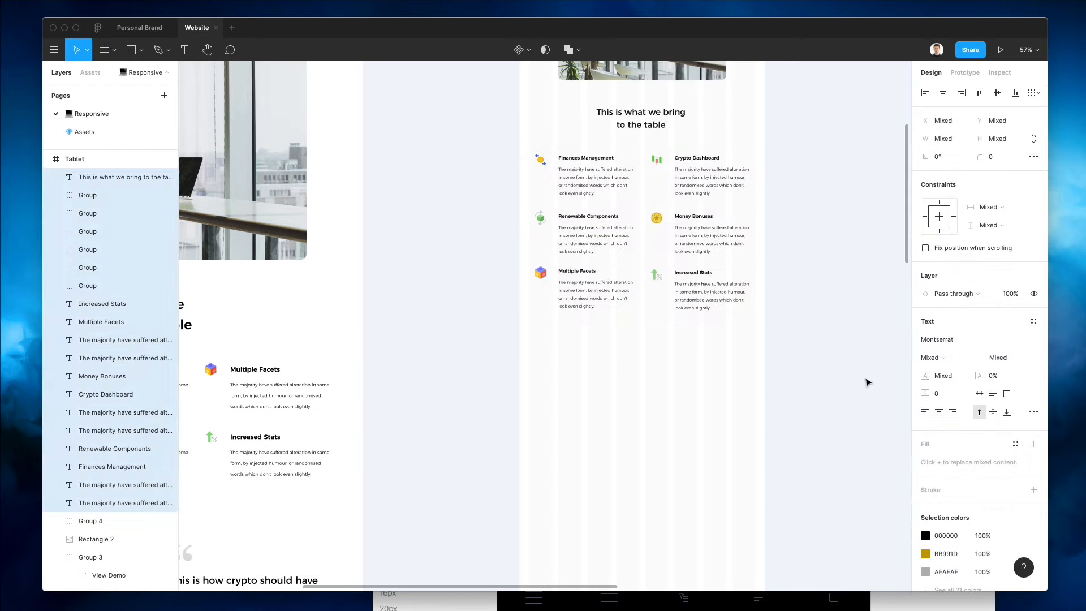
click(869, 383)
scroll(863, 381, up, 10)
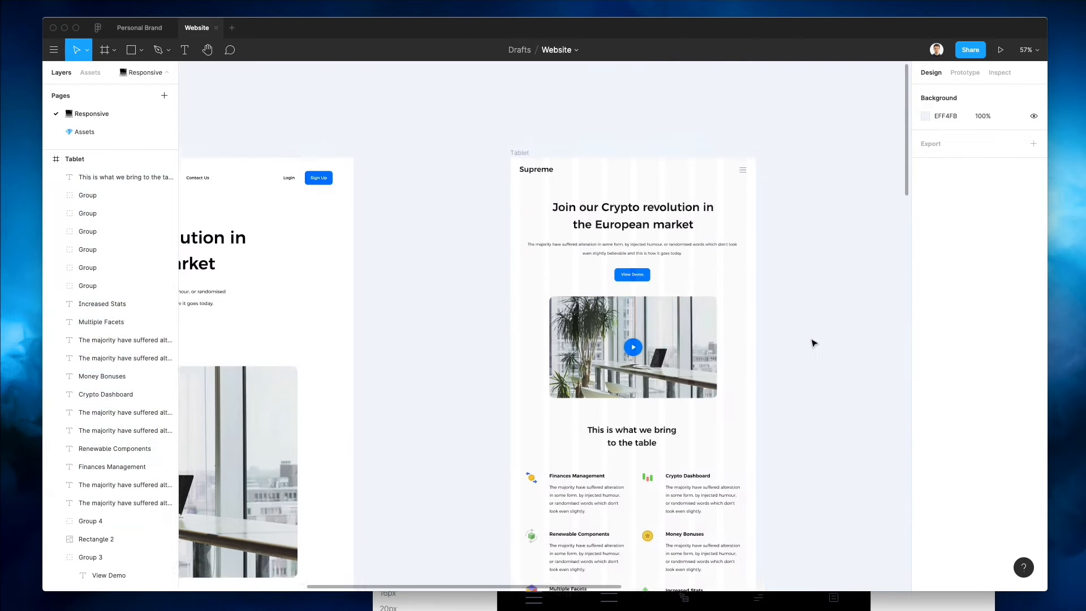
scroll(812, 343, down, 2)
scroll(813, 344, right, 1)
click(604, 396)
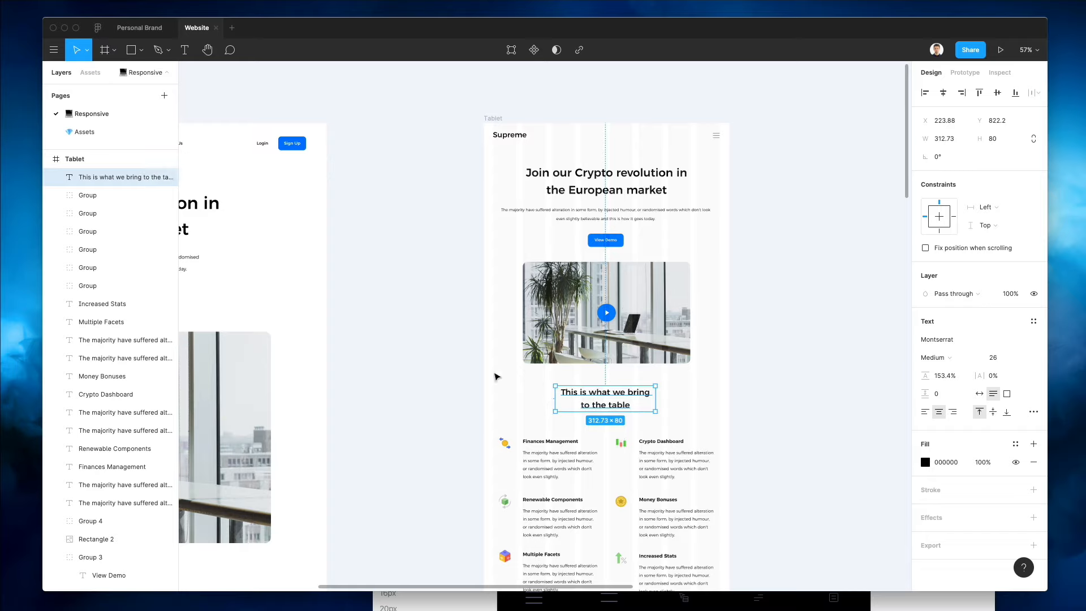
click(482, 360)
Place the desktop layout's testimonial photo, quote mark, quote and author lines on the canvas beside the Tablet frame
scroll(483, 359, down, 9)
scroll(483, 359, left, 6)
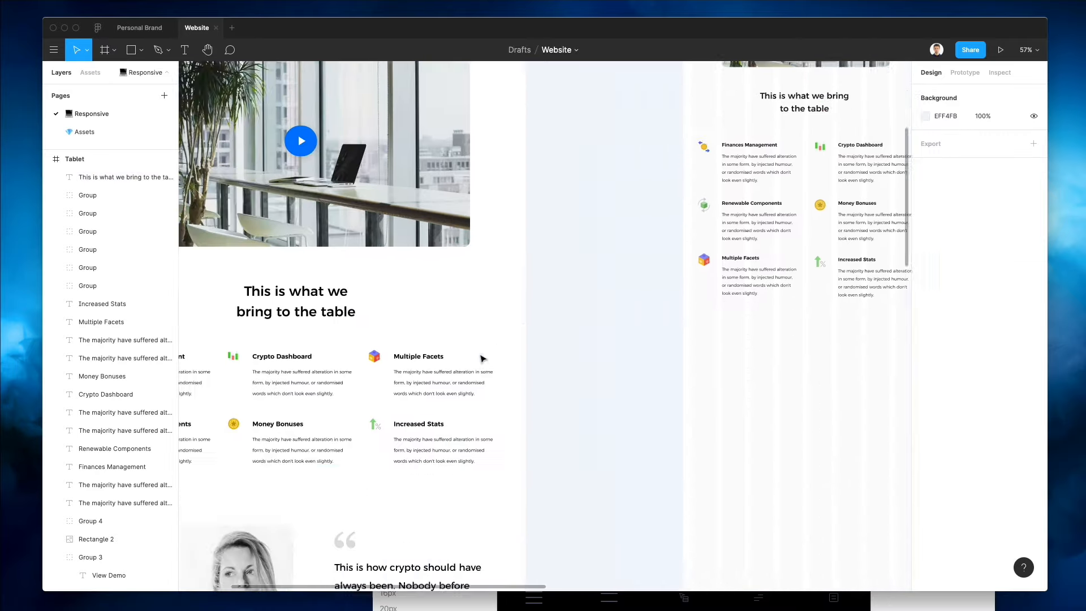
scroll(483, 358, down, 10)
scroll(483, 358, left, 7)
scroll(509, 357, up, 3)
click(526, 352)
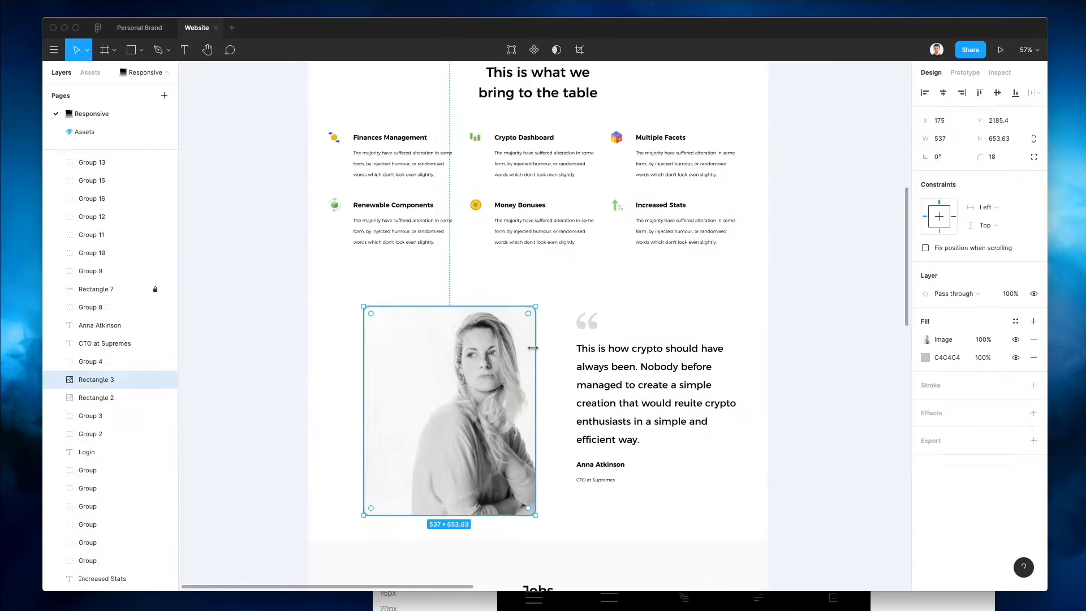
scroll(533, 348, right, 1)
drag(566, 318, 714, 521)
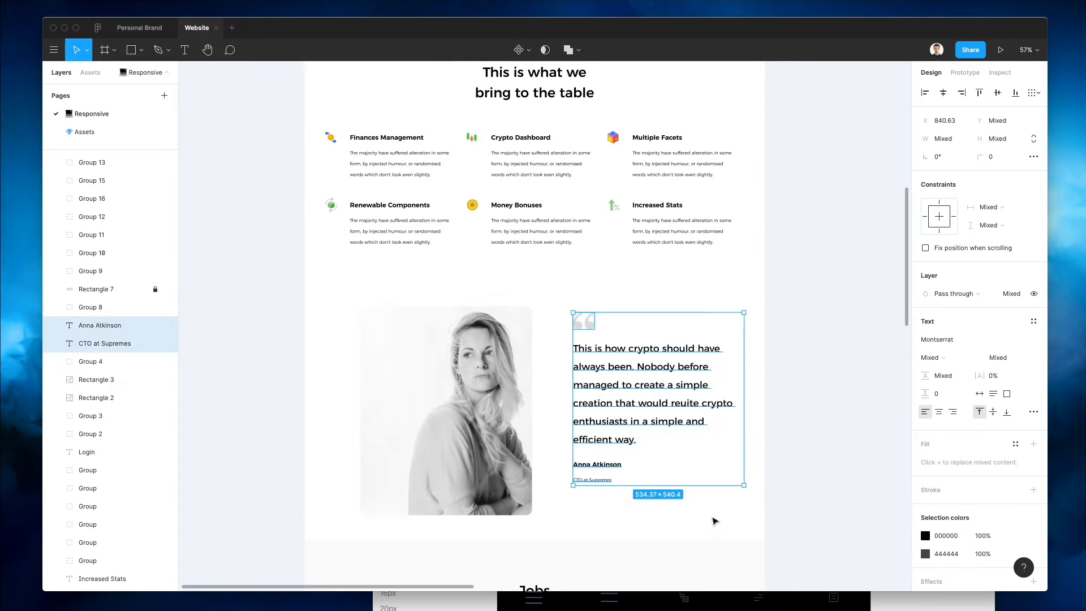
shift+click(368, 310)
mouse_move(368, 311)
mouse_down()
mouse_move(711, 502)
mouse_move(362, 309)
mouse_up()
drag(285, 281, 759, 500)
scroll(637, 477, down, 5)
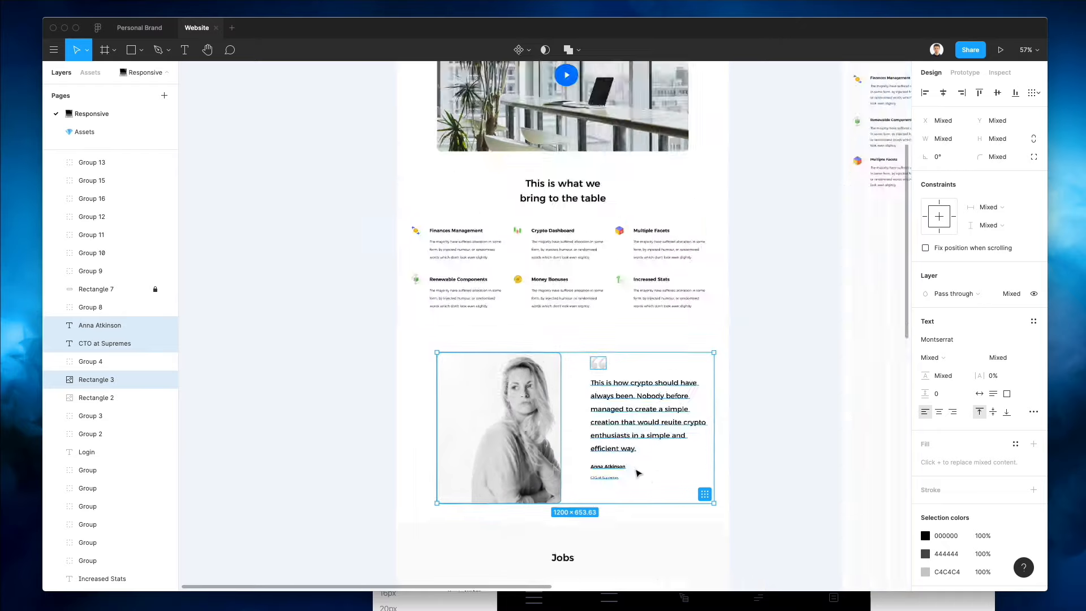
drag(414, 444, 740, 349)
Move the testimonial photo into the Tablet frame below the features and scale it down to about 248 by 302 px
click(740, 236)
scroll(734, 236, up, 3)
click(730, 300)
drag(706, 415, 391, 368)
drag(439, 468, 382, 395)
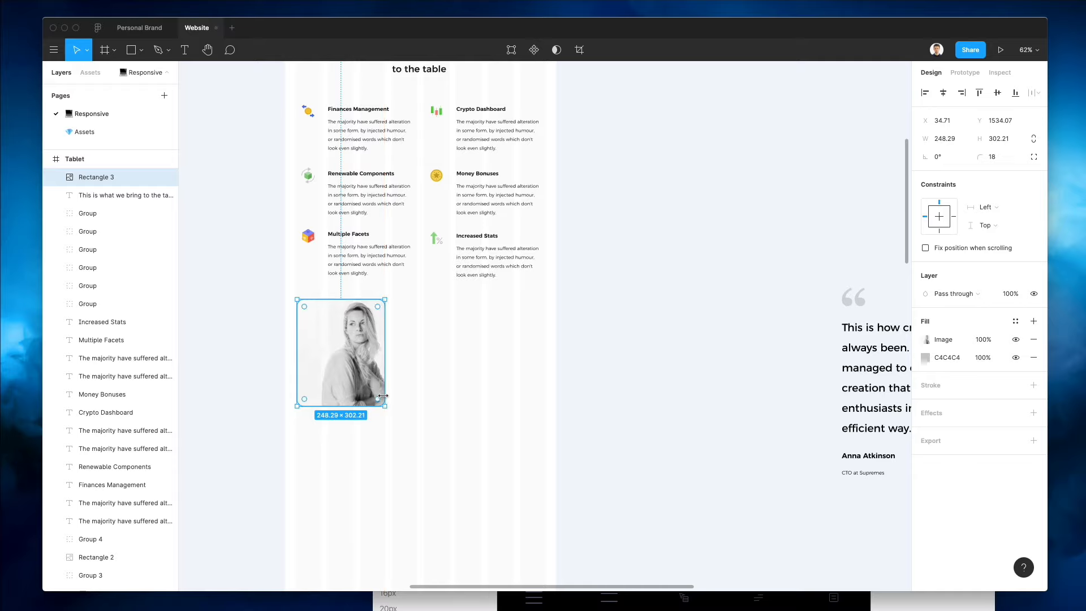
Move the testimonial's quote mark, quote text, author name and job title into the Tablet frame beside the photo
scroll(751, 261, right, 3)
drag(751, 260, 813, 491)
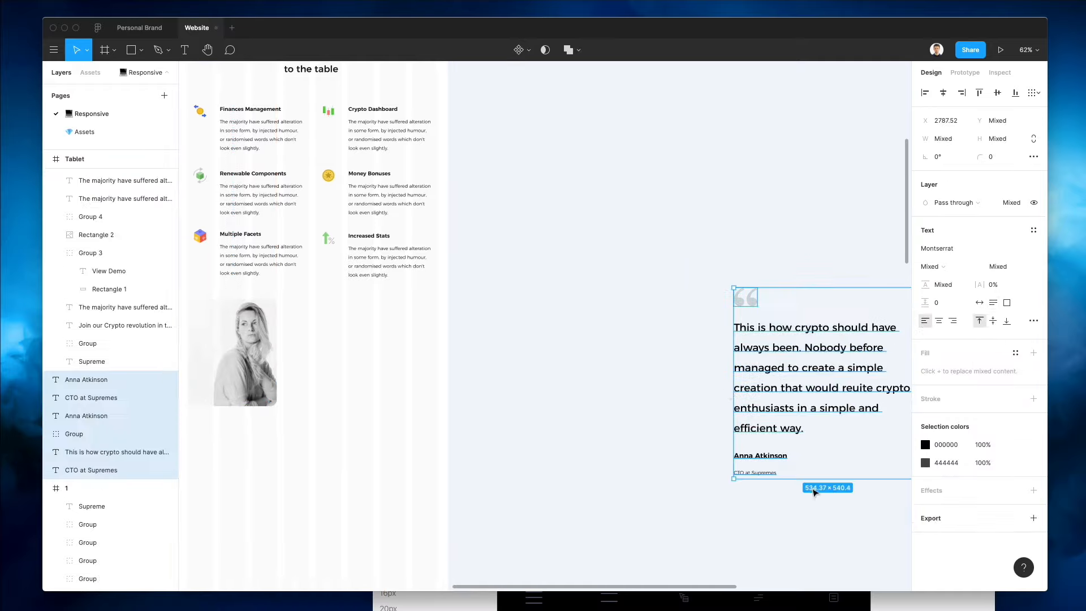
drag(794, 387, 332, 392)
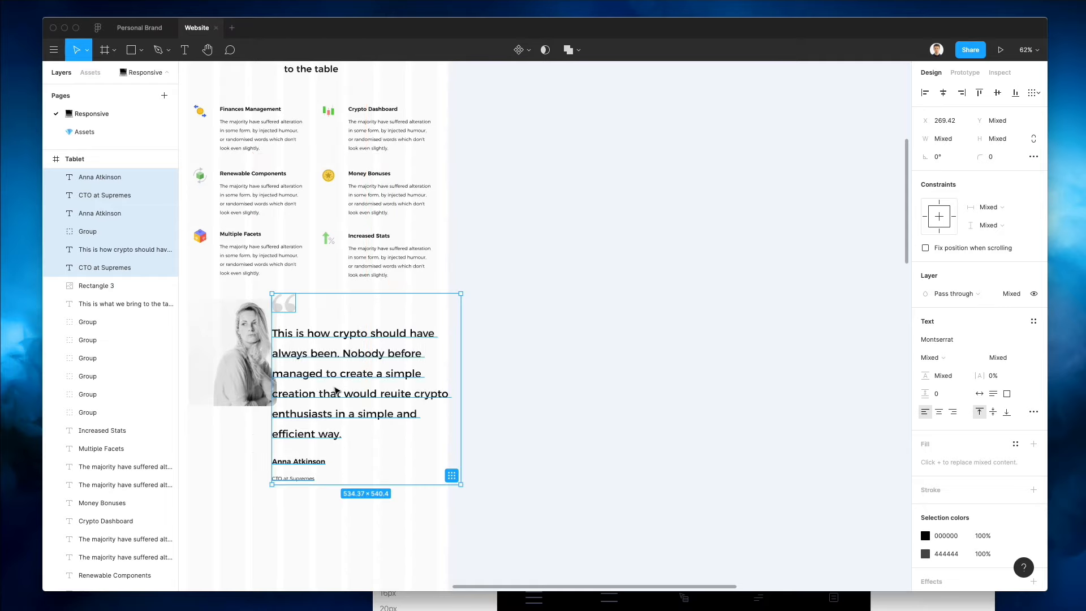
Move the testimonial text and quote mark right to about X 322, clear of the photo, and scale the quote mark down slightly
drag(368, 378, 387, 375)
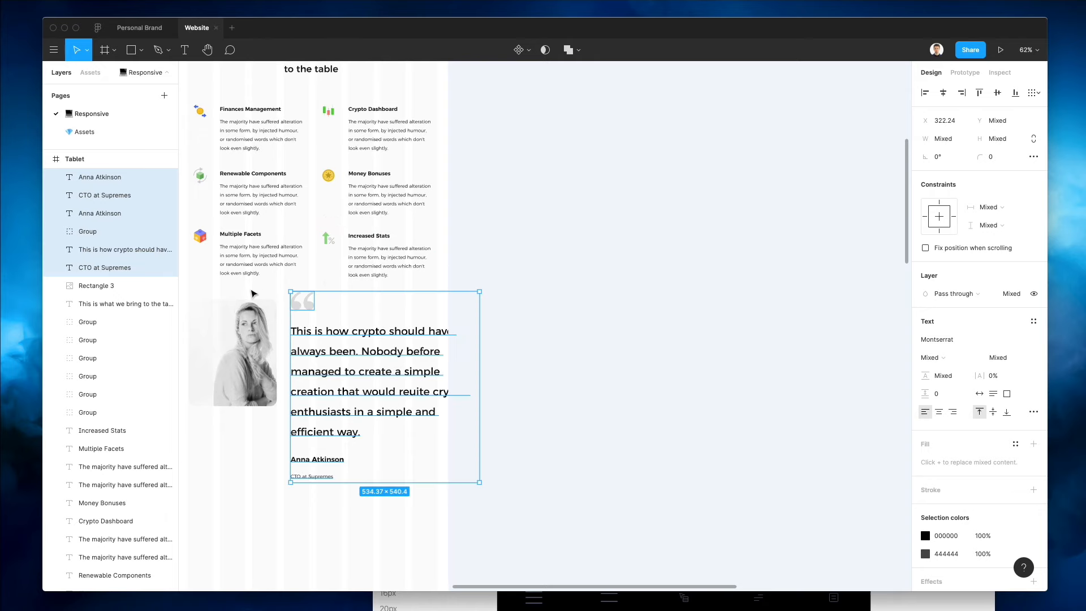
scroll(253, 293, up, 5)
click(428, 306)
drag(427, 299, 398, 320)
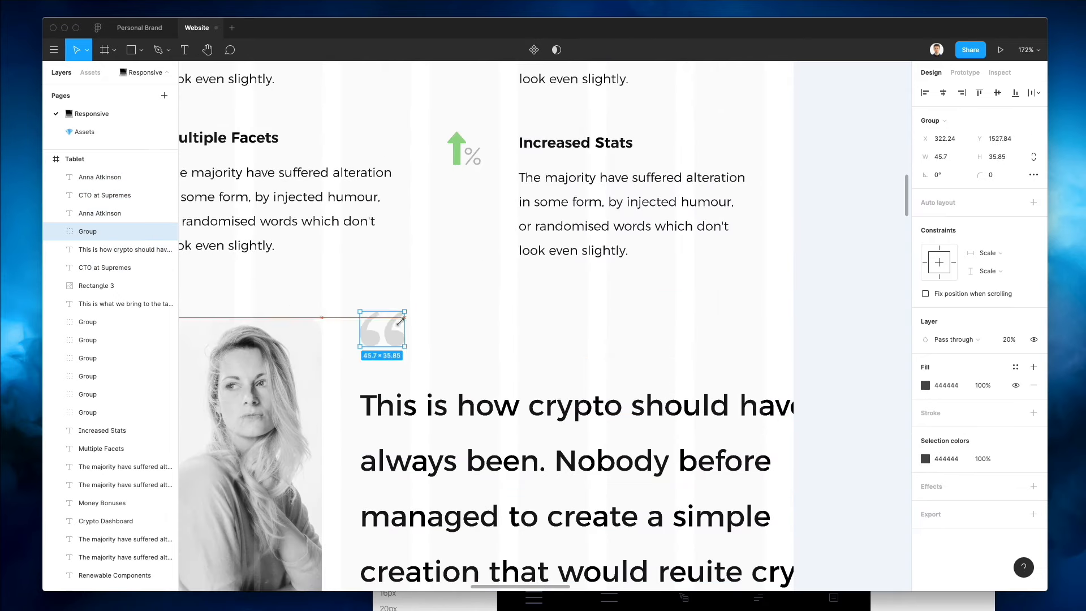
Scale the testimonial quote text down to about 383 by 245 px and move it to X 303 beside the photo
click(441, 428)
scroll(441, 429, down, 1)
scroll(442, 428, down, 2)
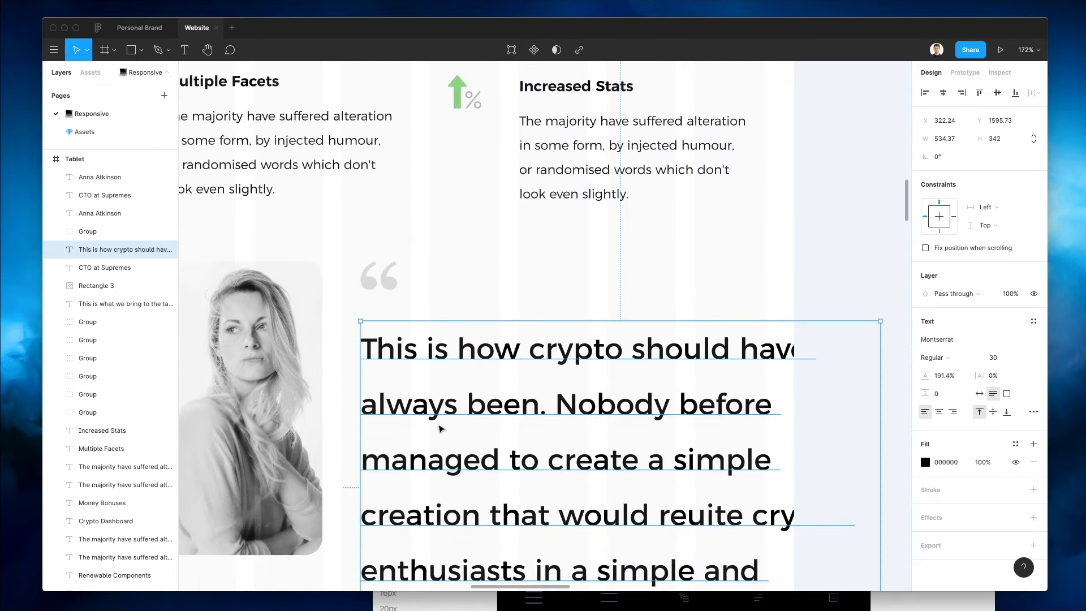
scroll(442, 428, down, 3)
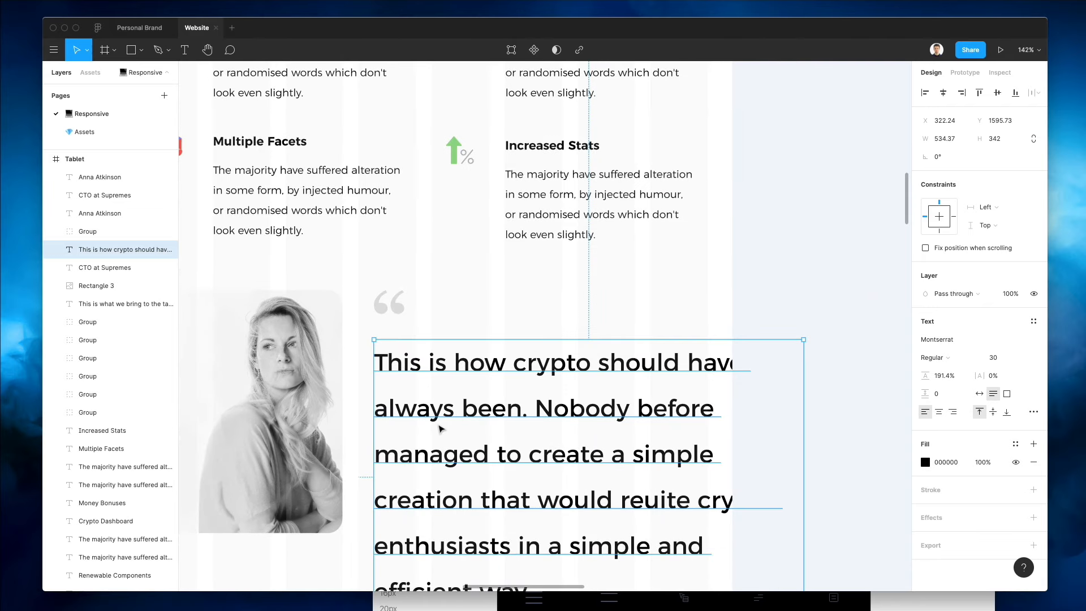
scroll(493, 362, down, 3)
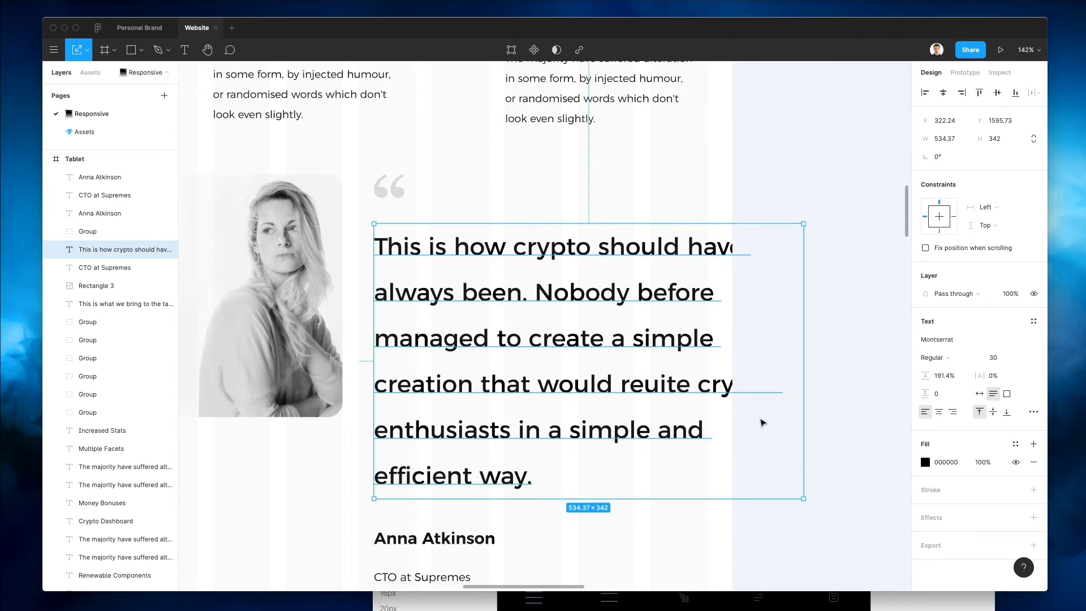
drag(799, 495, 681, 400)
drag(475, 320, 460, 320)
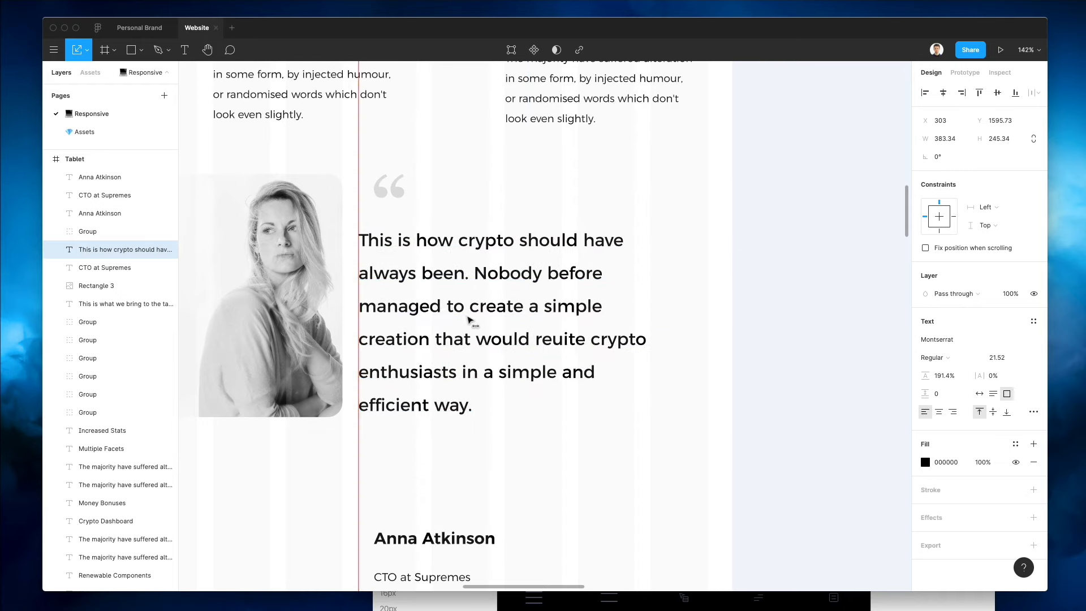
Set the quote text's font size to 22 and bring the quote mark and text closer together along the same left edge
click(1010, 0)
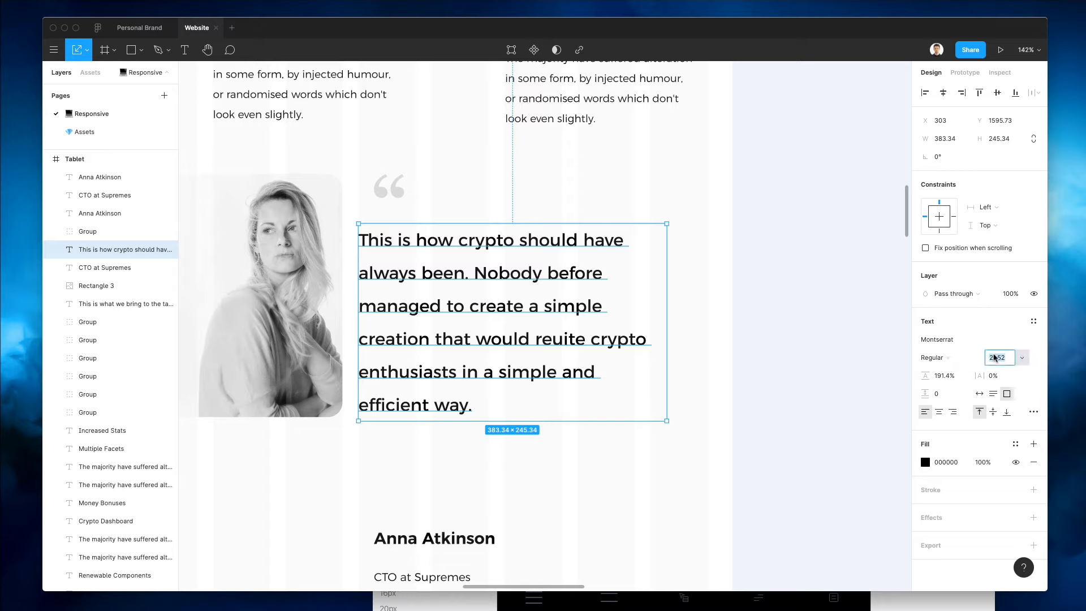
key(Return)
drag(398, 176, 385, 175)
click(427, 242)
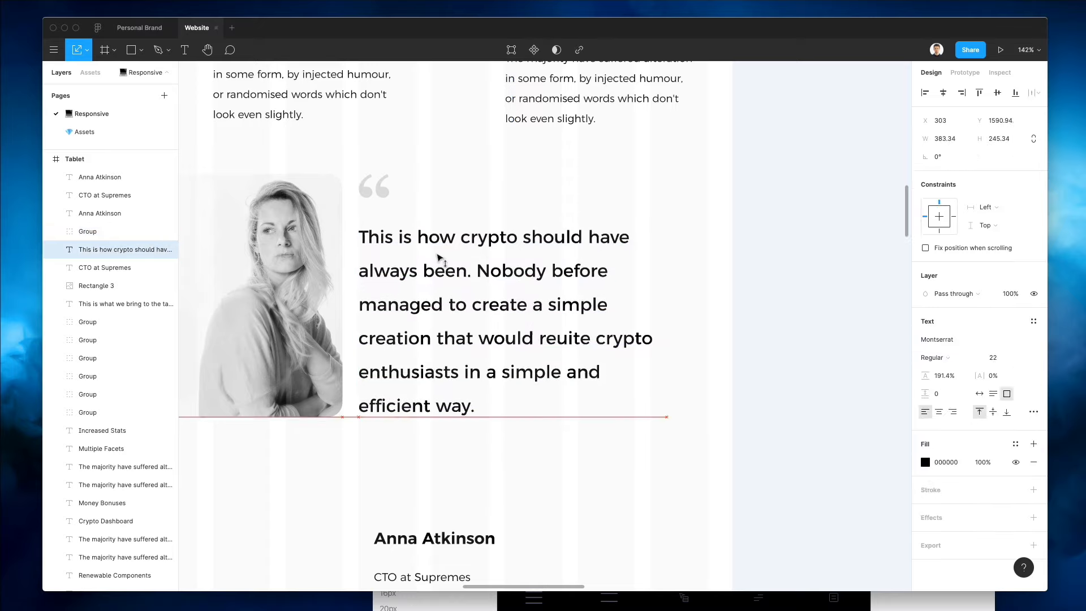
Set the testimonial author name's font size to 15
scroll(437, 257, down, 3)
drag(386, 430, 497, 475)
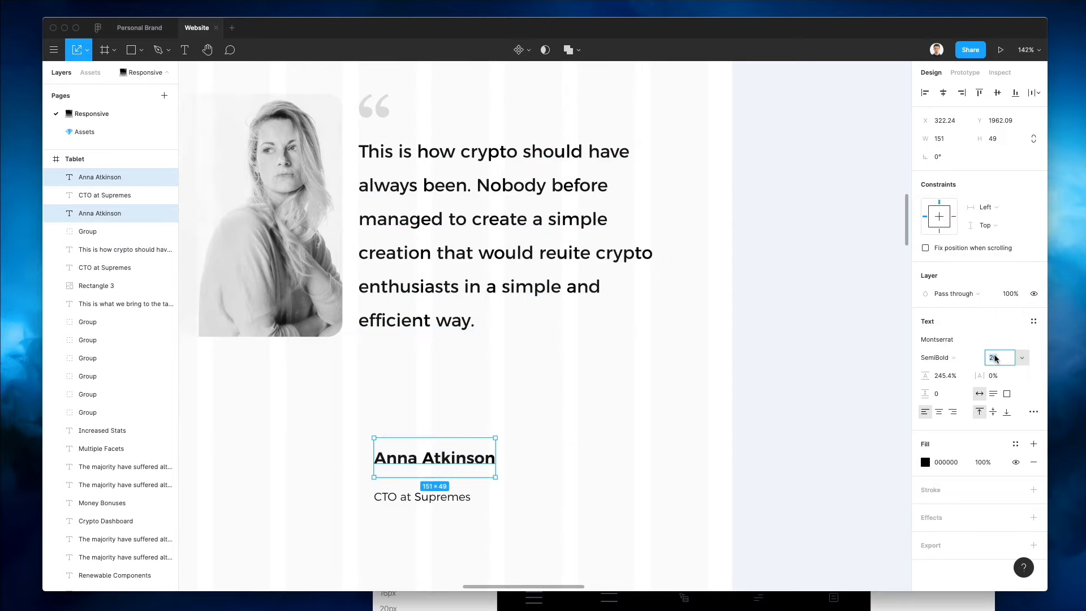
text(10)
key(Return)
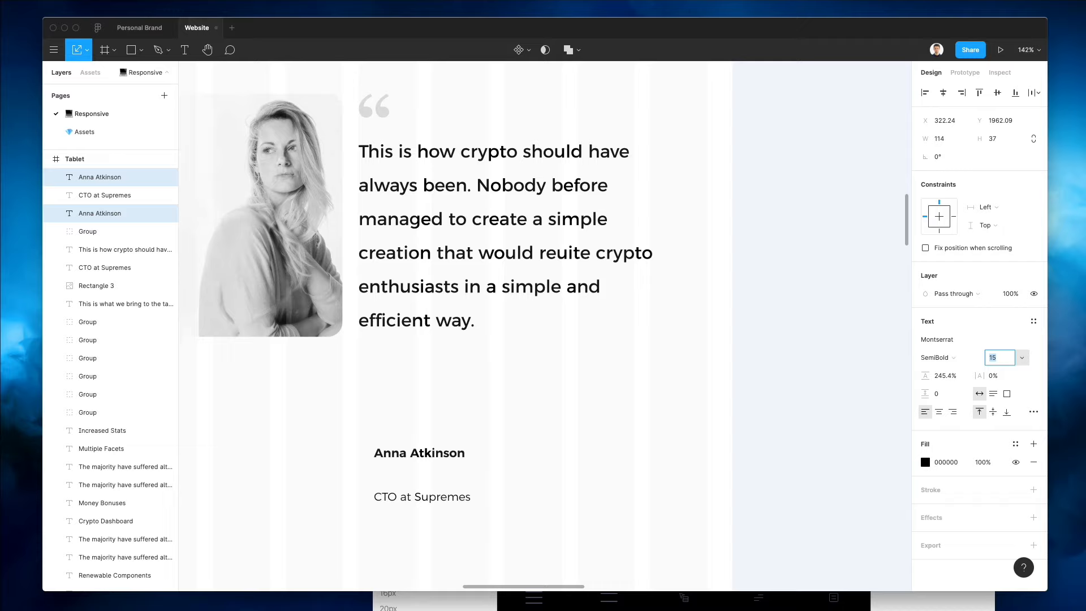
Delete the duplicate job title line under the author name and set the remaining one to font size 13
click(400, 503)
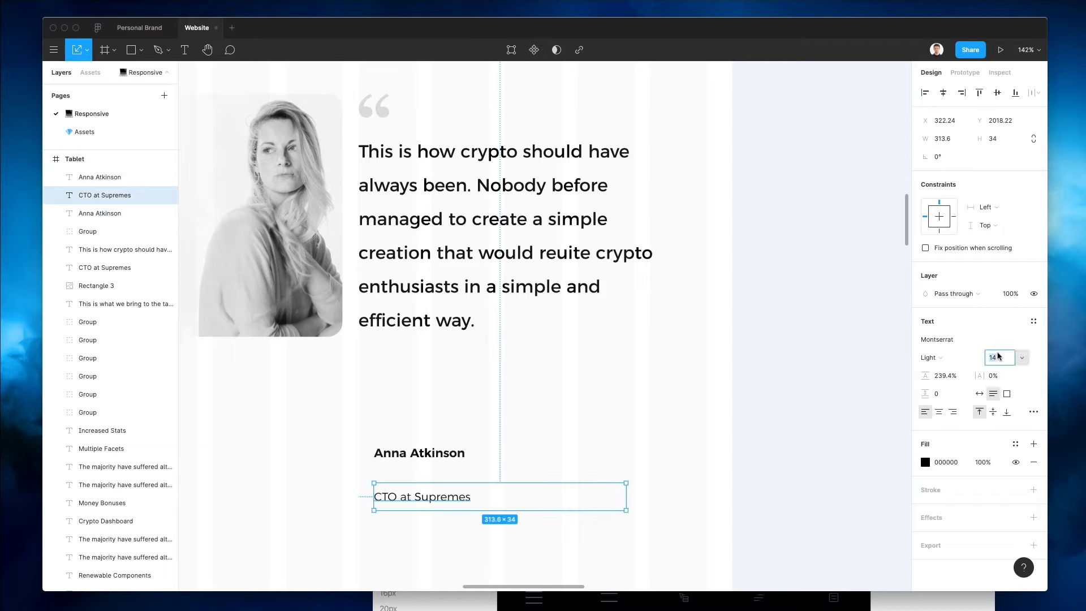
text(13)
key(Return)
click(632, 433)
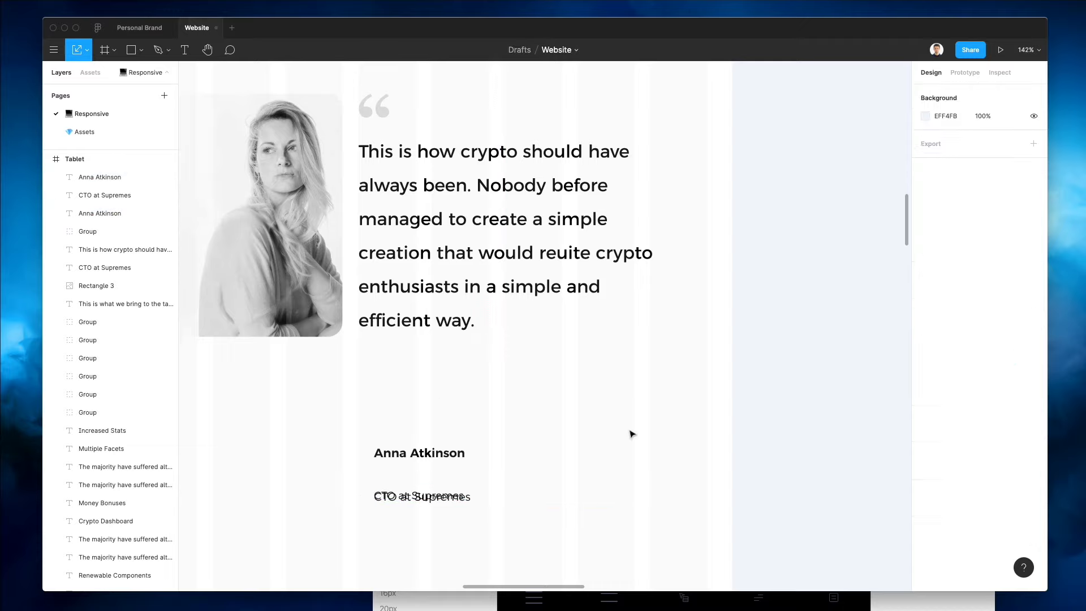
click(450, 492)
key(Delete)
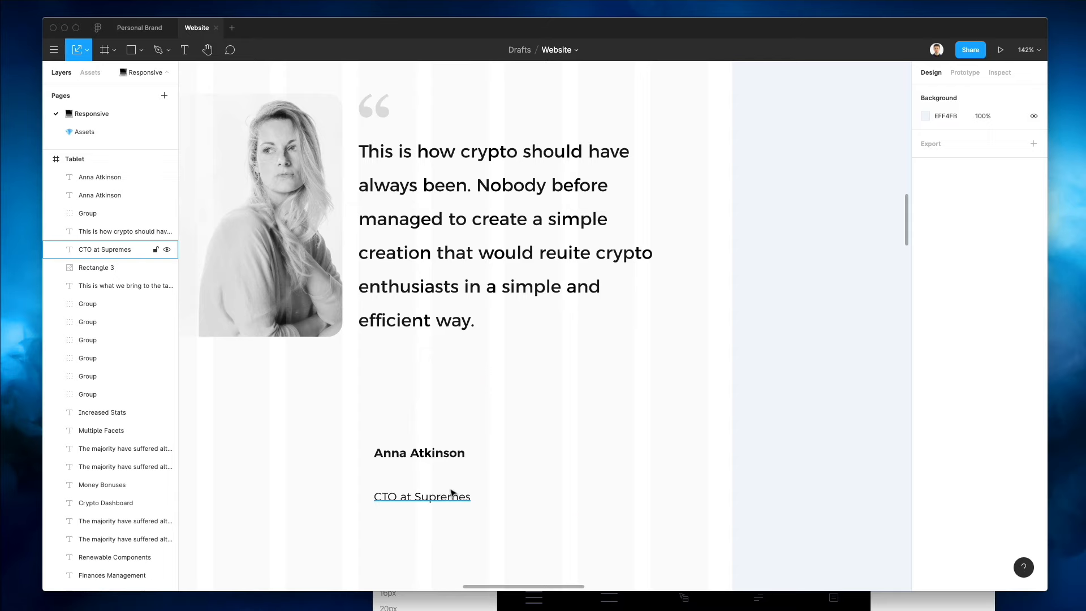
click(445, 497)
text(13)
key(Return)
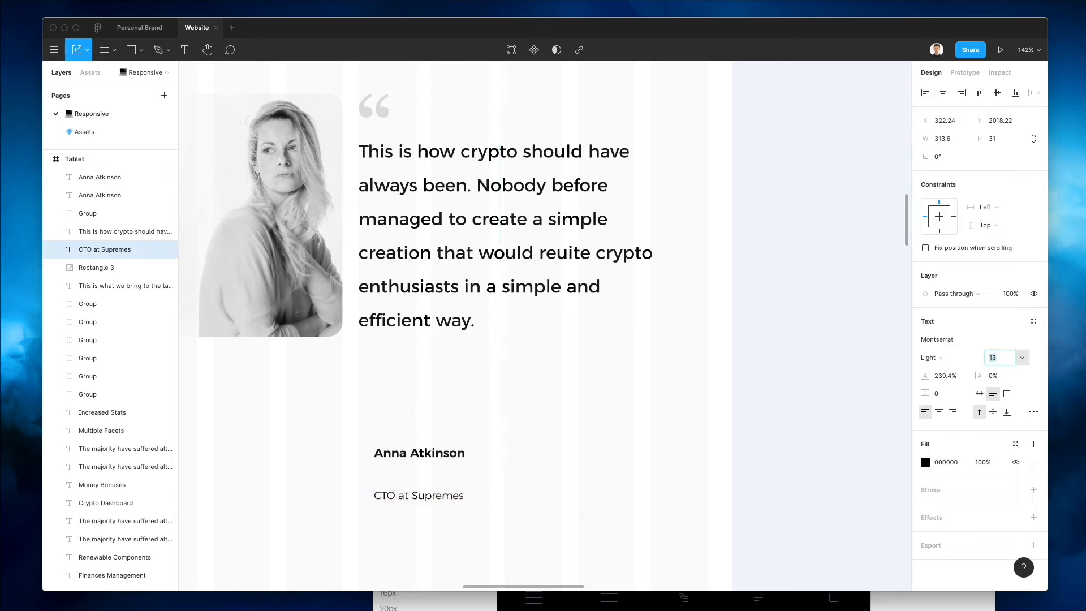
Raise the job title by 20 px and place it with the author name directly under the quote, aligned to its left edge
key(shift+Up)
key(shift+Up)
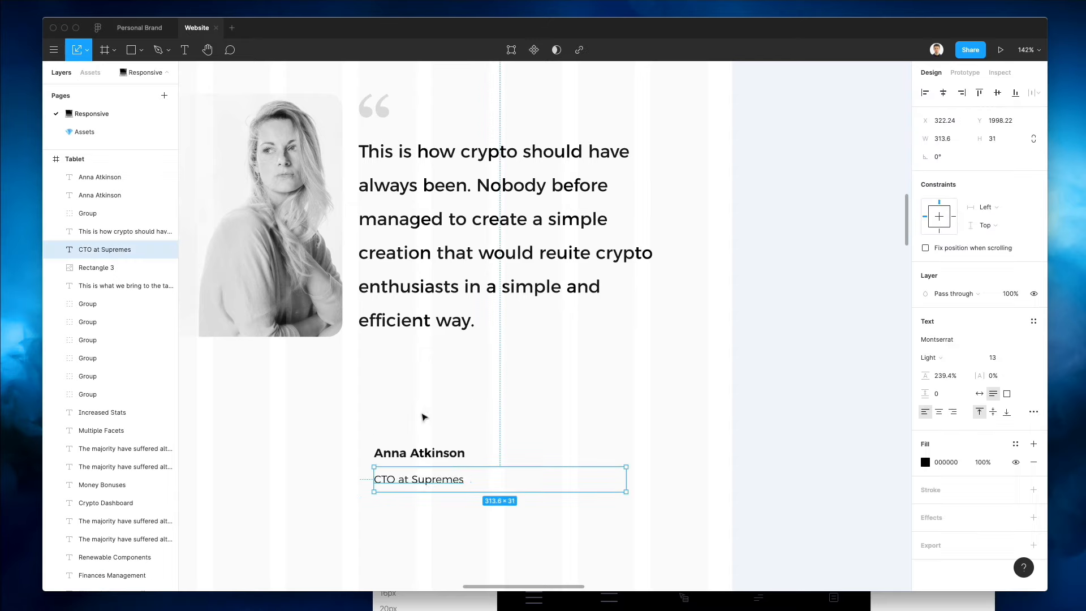
shift+click(433, 452)
drag(448, 487, 419, 362)
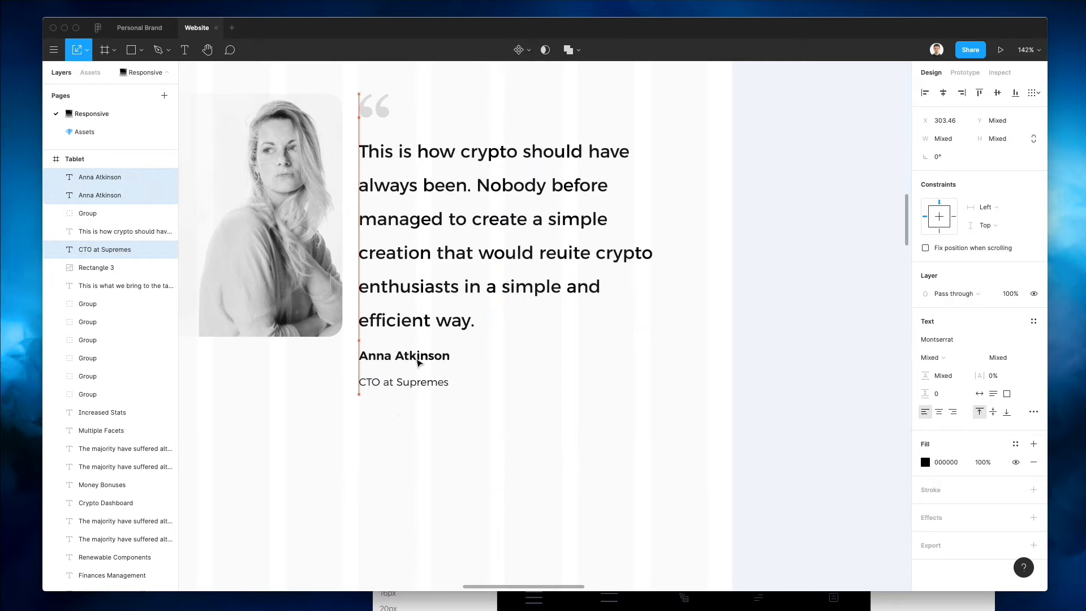
Shift the quote mark, quote text and author lines together about 67 px right, widening the gap to the photo
scroll(430, 349, down, 5)
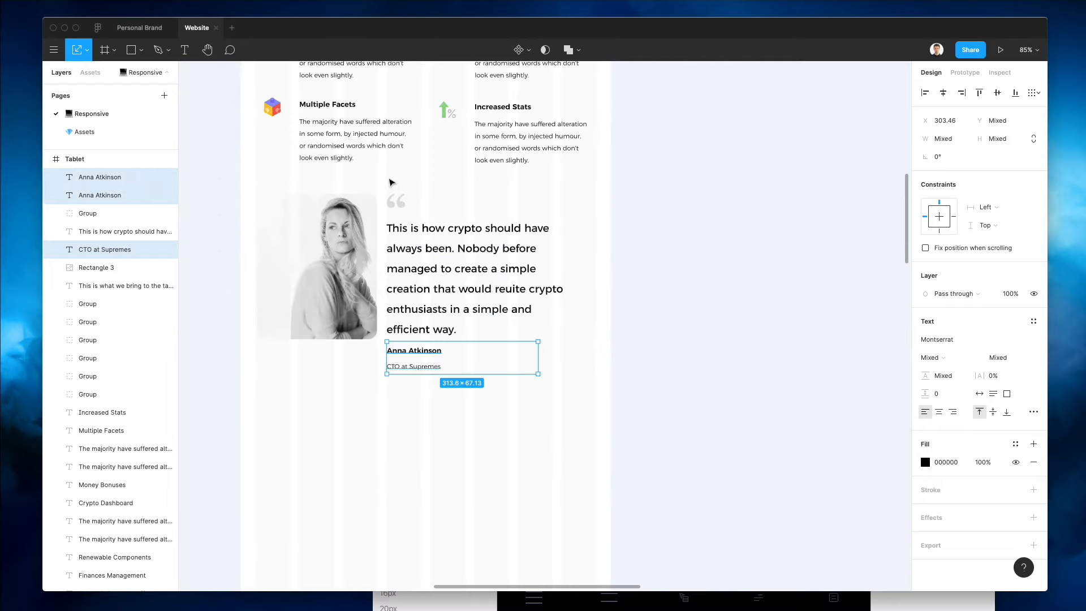
drag(389, 182, 509, 395)
key(shift+Right)
key(shift+Right)
key(shift+Right)
key(shift+Right)
key(shift+Right)
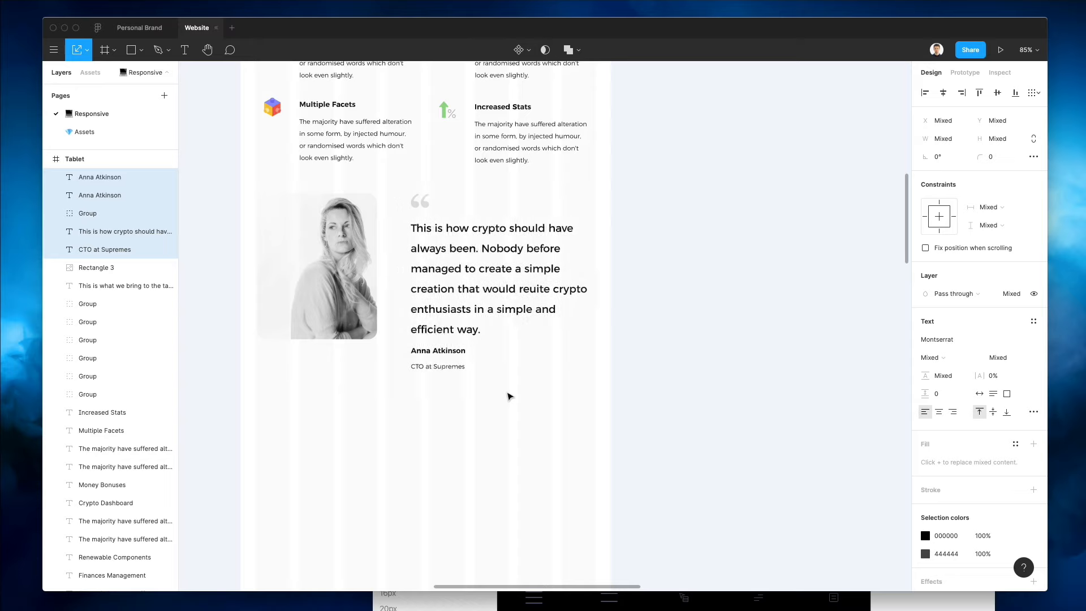
key(shift+Right)
key(shift+Right)
key(Left)
key(Left)
key(Left)
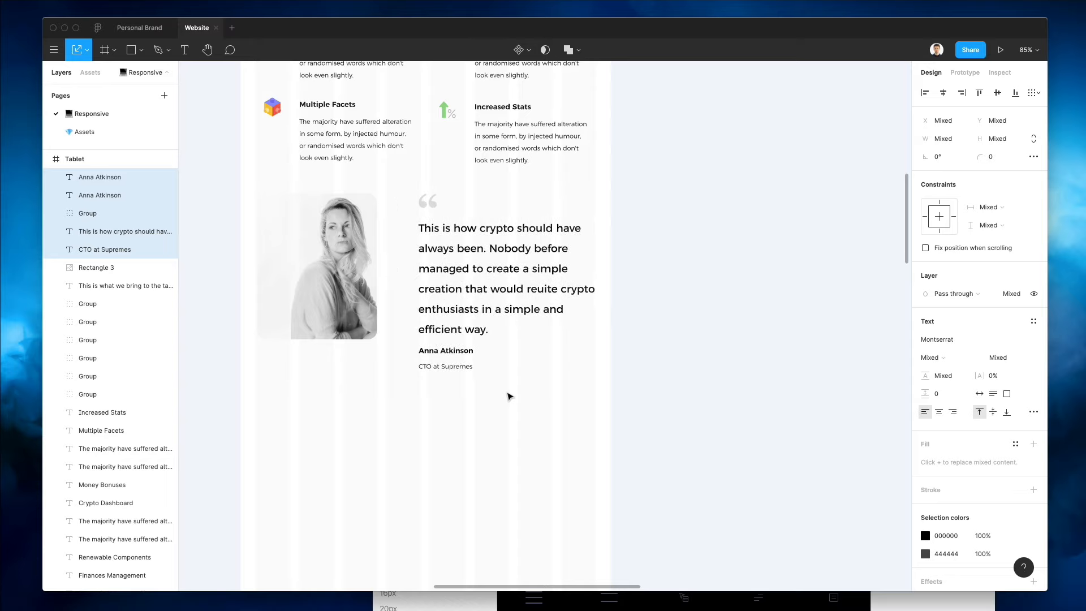
Nudge the whole testimonial text block about 3 px further right to line up with the layout column
click(350, 273)
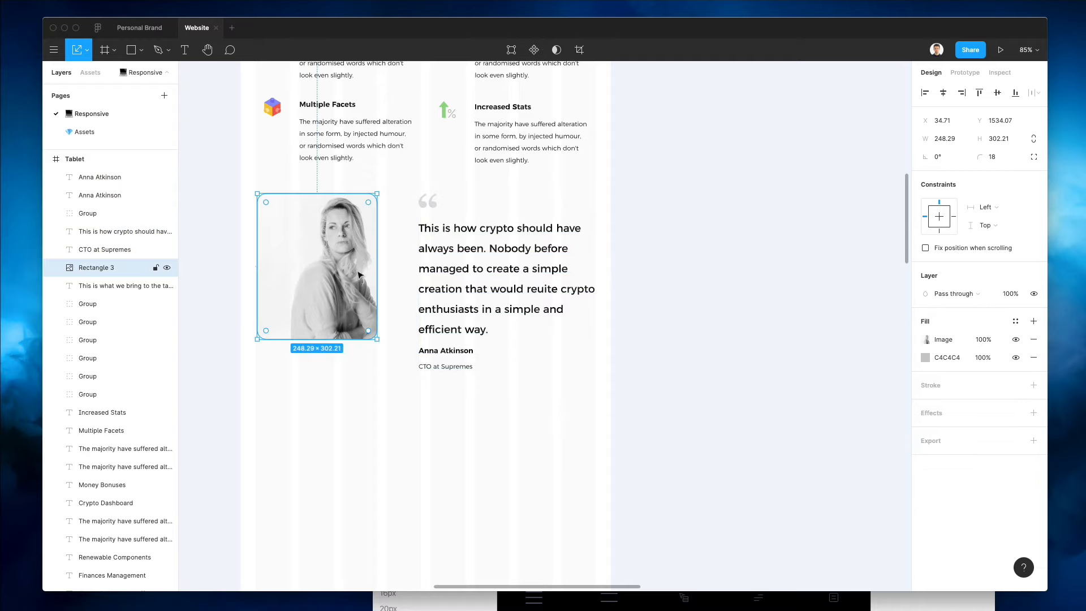
drag(404, 202, 483, 426)
key(Right)
key(Right)
key(Right)
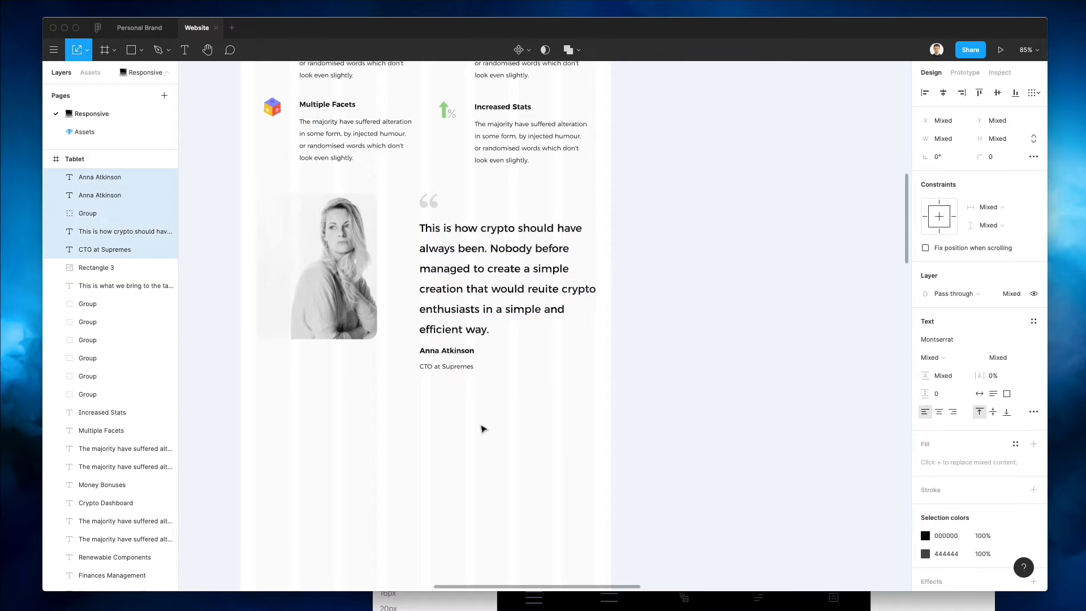
key(Right)
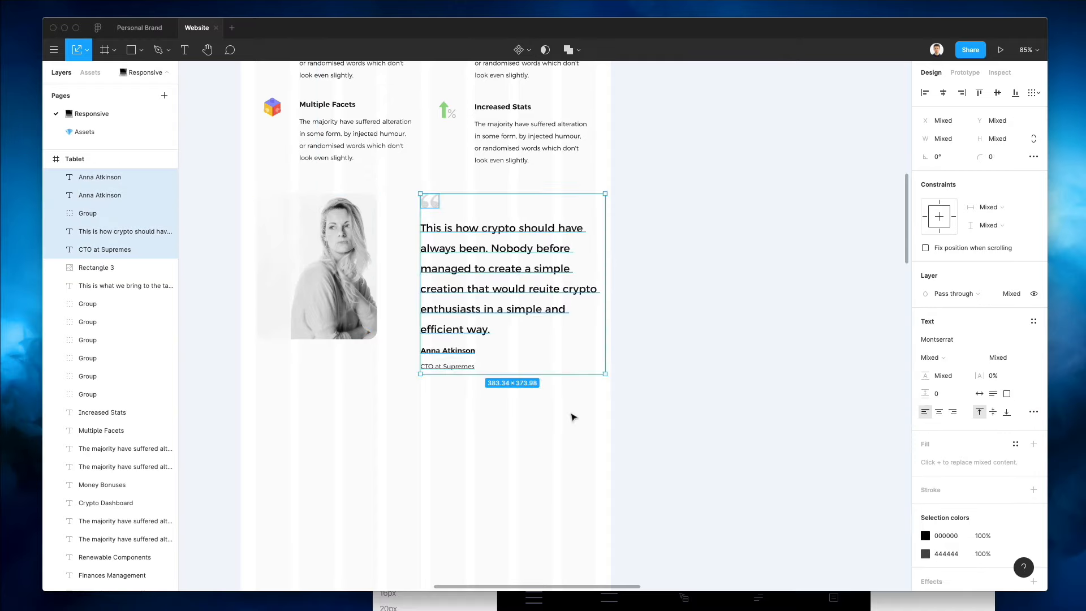
click(554, 415)
scroll(537, 407, up, 3)
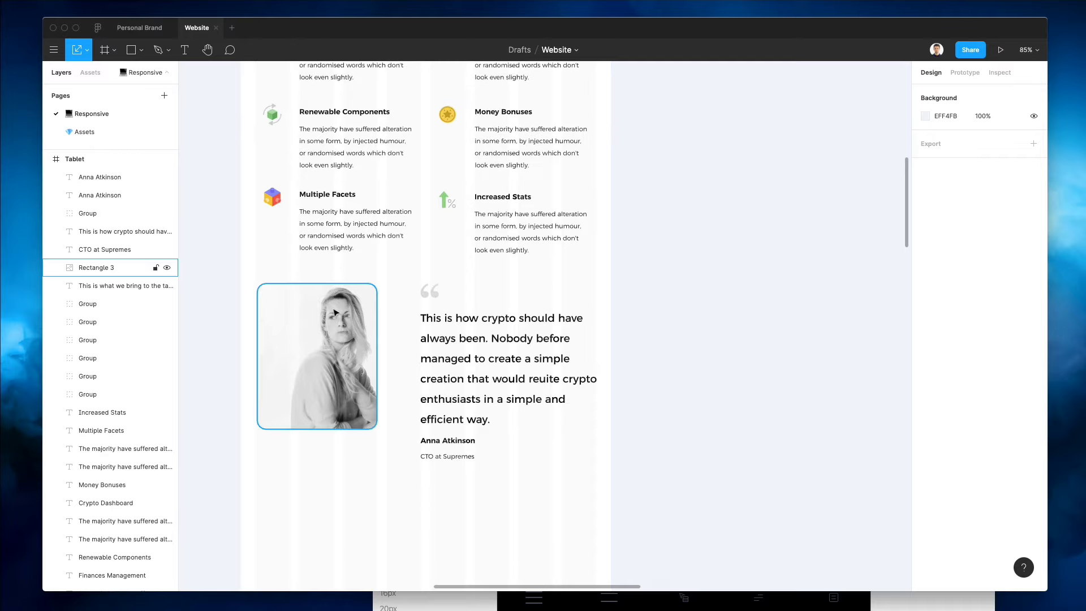
click(345, 333)
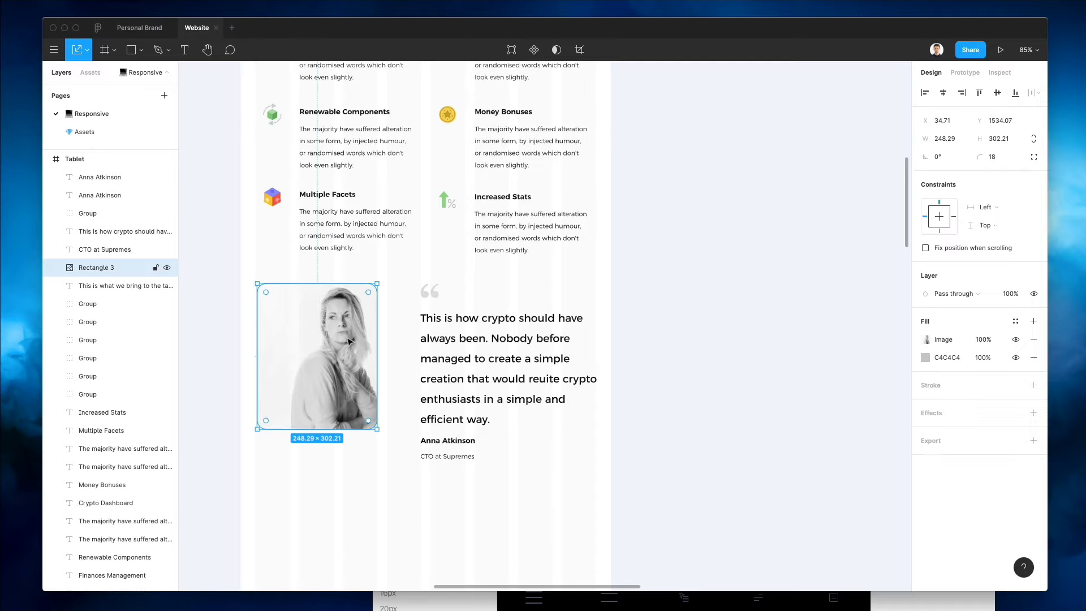
click(422, 303)
scroll(365, 311, down, 3)
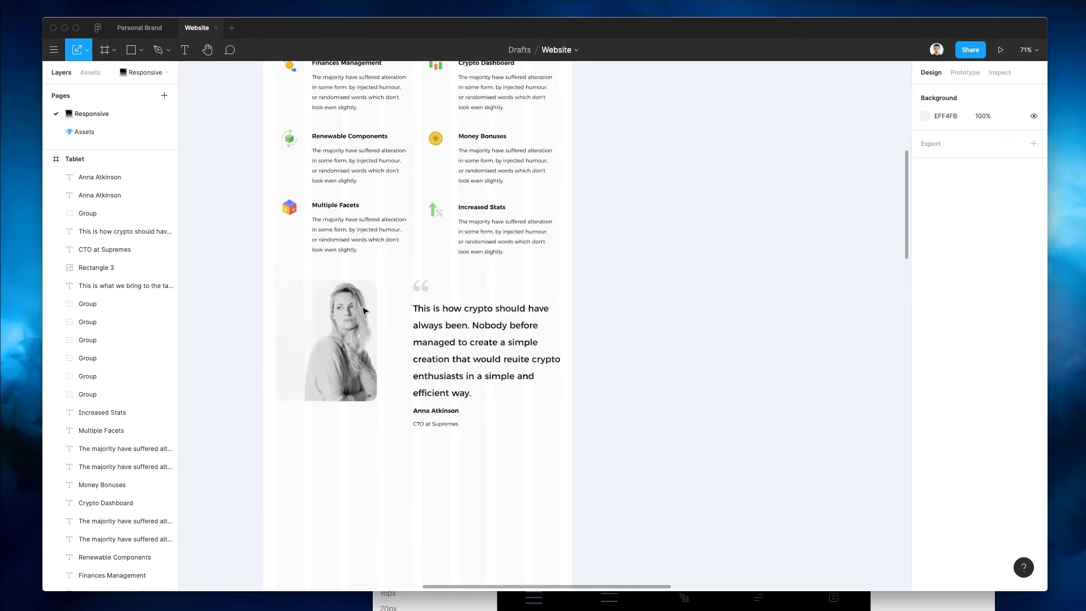
scroll(365, 310, up, 3)
scroll(365, 311, left, 3)
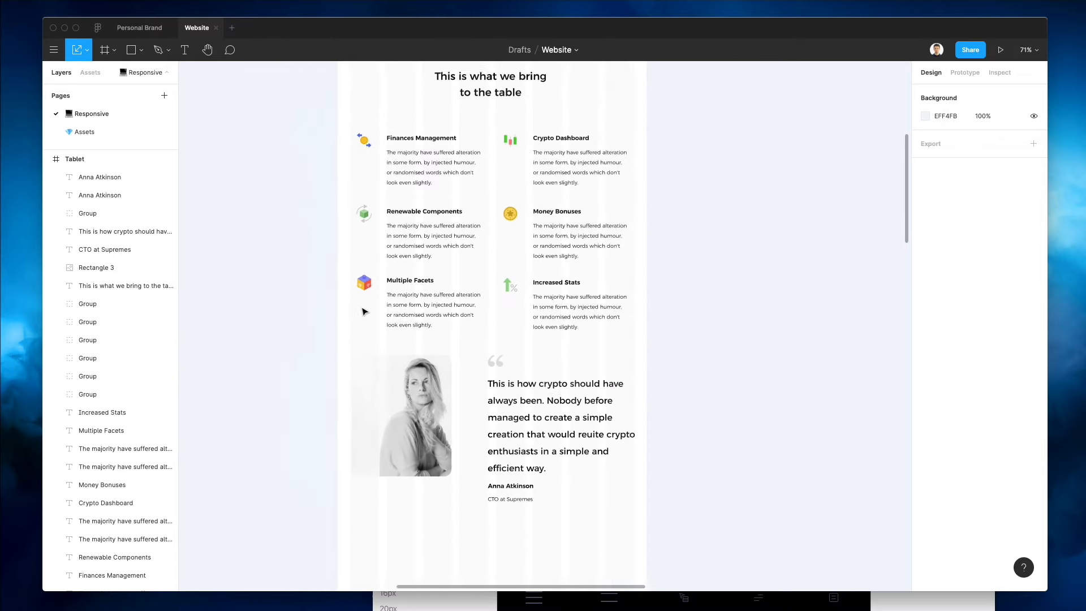
Select the locked background rectangle behind the desktop layout's Jobs section
scroll(365, 311, left, 10)
scroll(365, 311, down, 10)
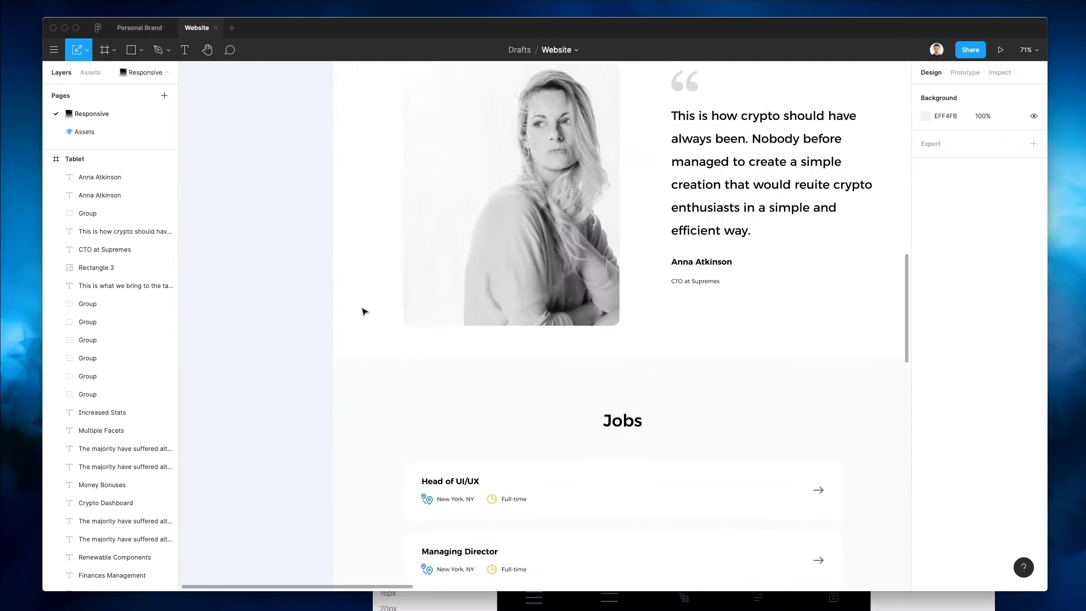
scroll(365, 312, down, 5)
scroll(365, 311, right, 3)
scroll(363, 311, down, 3)
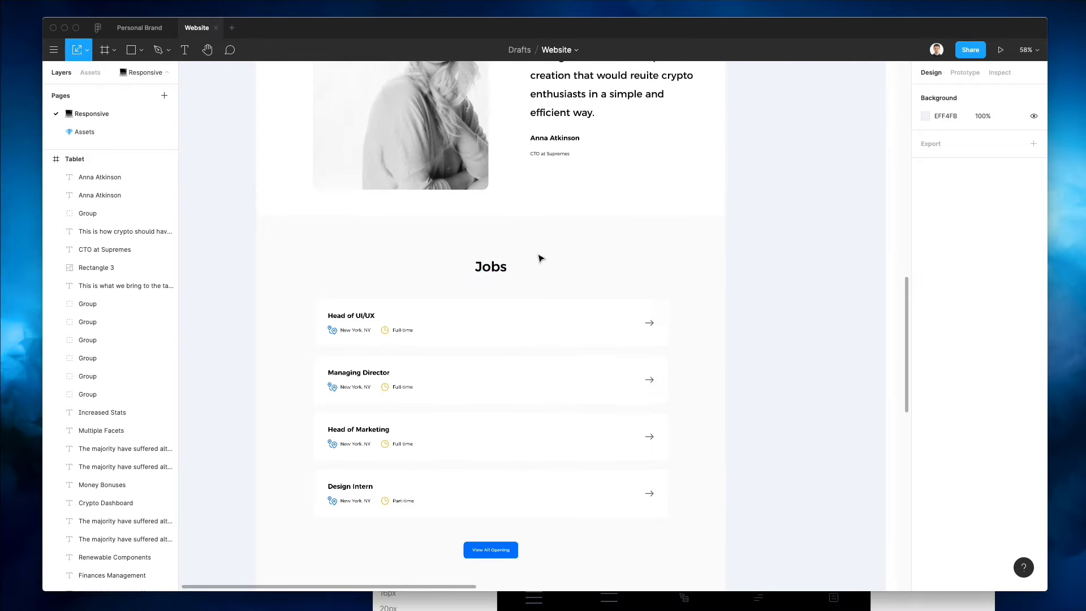
click(490, 270)
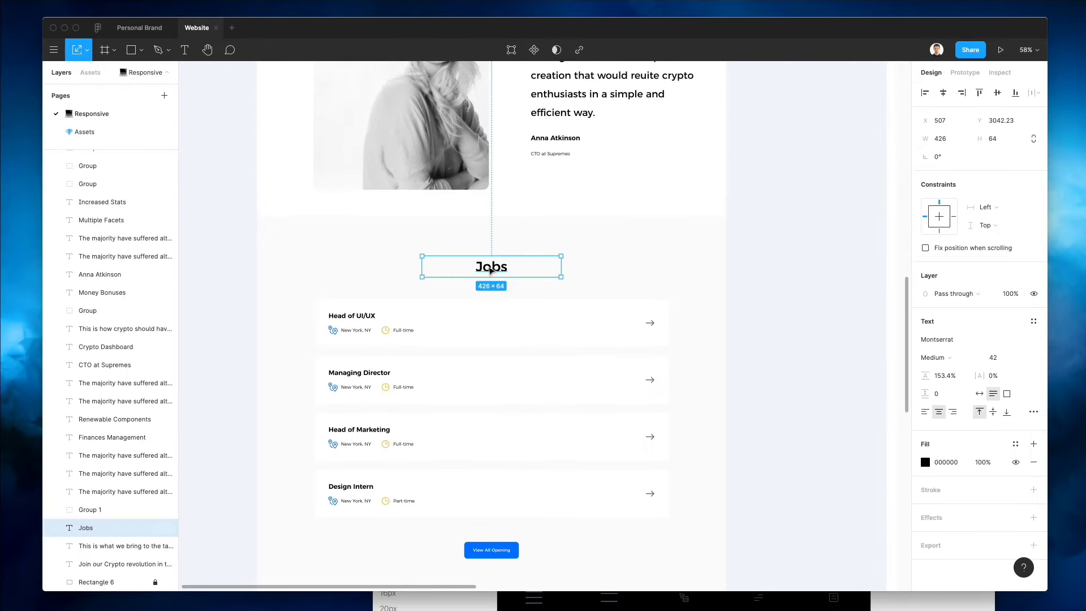
right_click(535, 231)
mouse_move(566, 233)
click(679, 248)
Try to paste the Jobs background below the testimonial in the Tablet frame, undoing each wrong paste
scroll(711, 249, right, 8)
scroll(711, 250, up, 1)
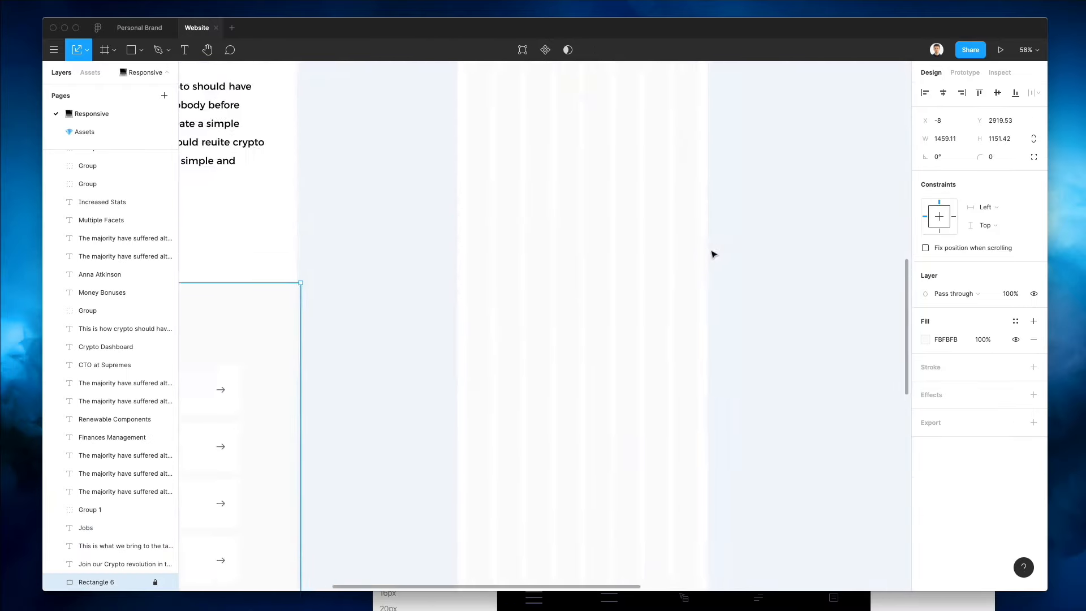
scroll(536, 283, up, 10)
key(super+v)
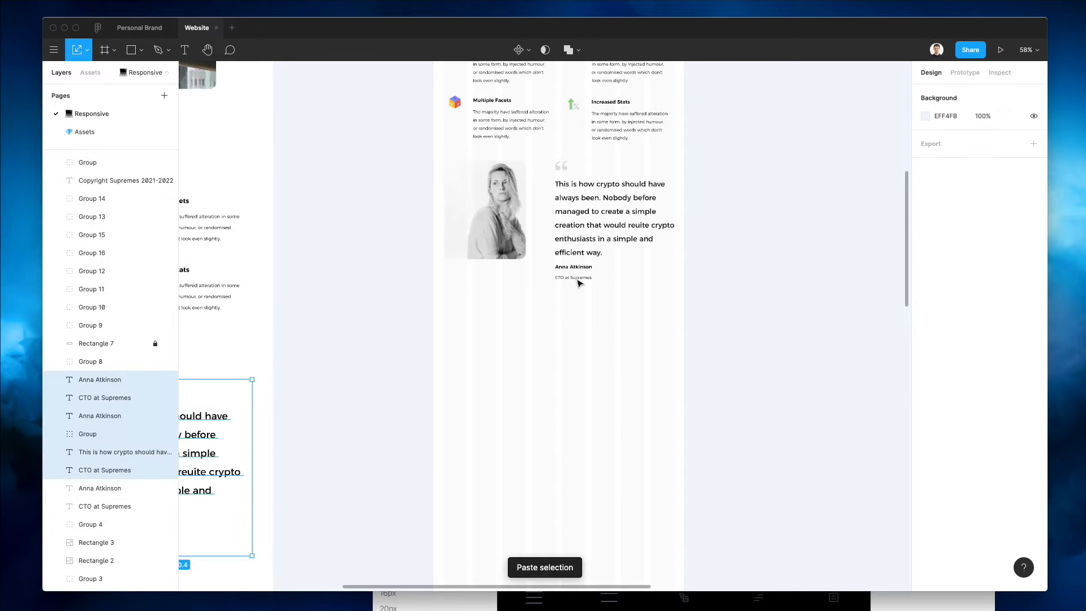
key(super+z)
click(569, 279)
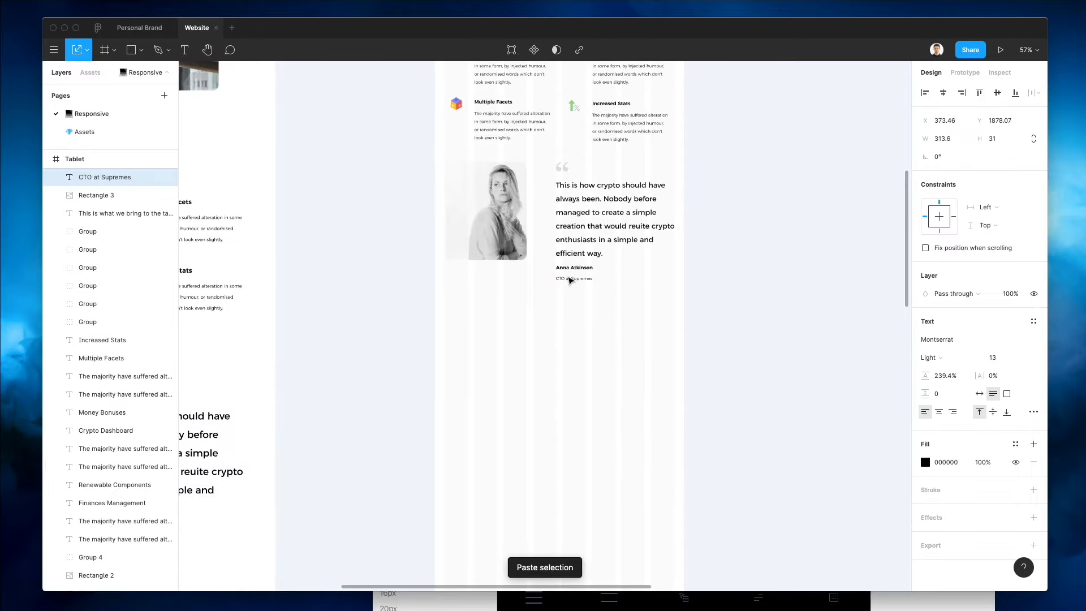
key(super+v)
key(super+z)
Copy the locked background rectangle of the desktop Jobs section and paste it into the Tablet frame
scroll(473, 351, down, 10)
scroll(473, 352, left, 5)
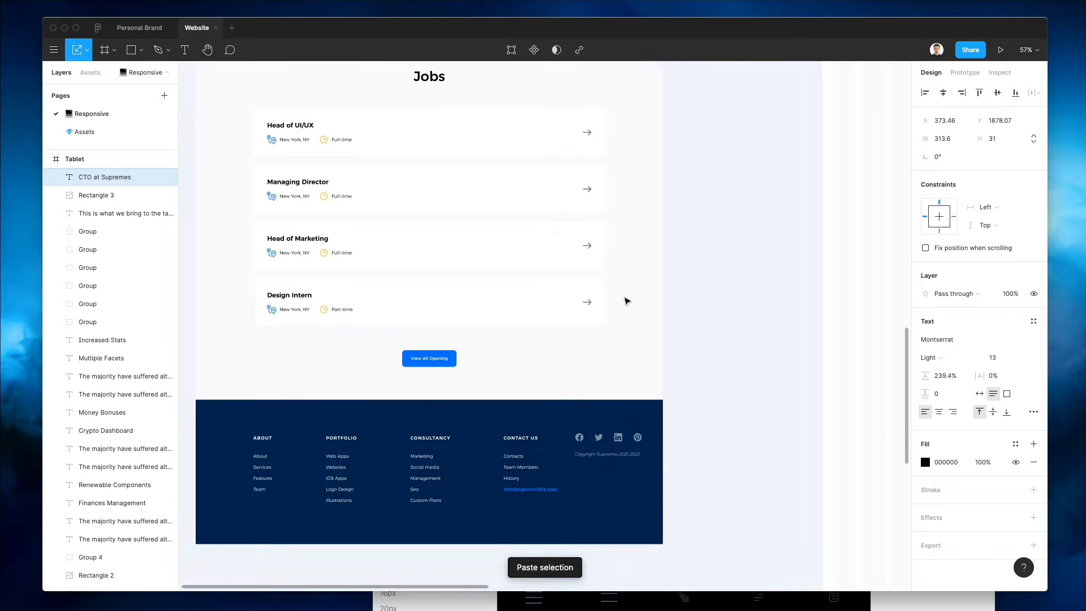
right_click(627, 300)
mouse_move(690, 269)
click(811, 286)
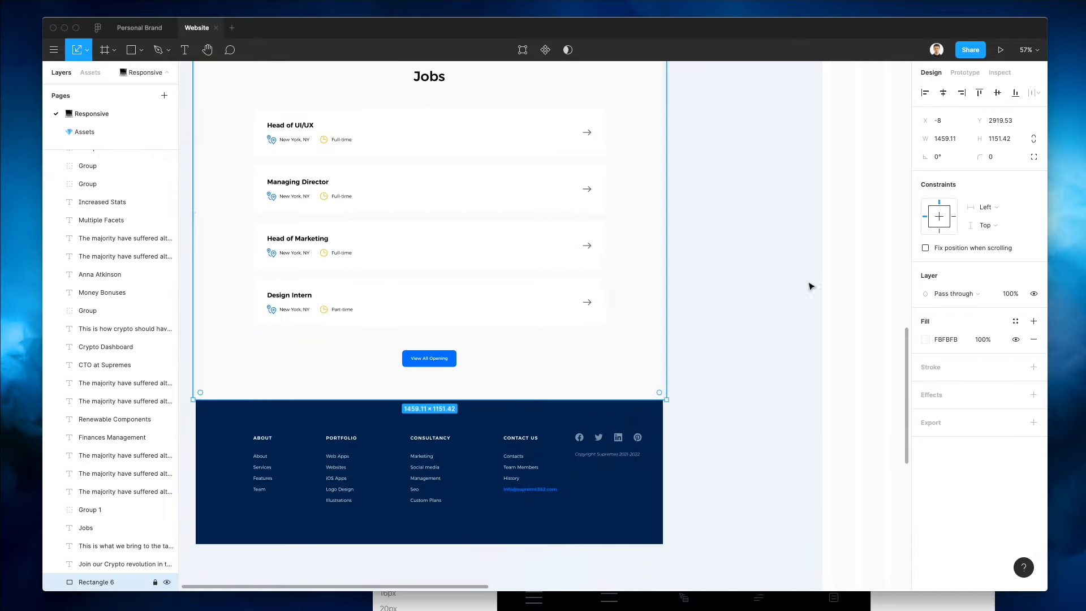
scroll(564, 242, right, 10)
scroll(564, 242, up, 5)
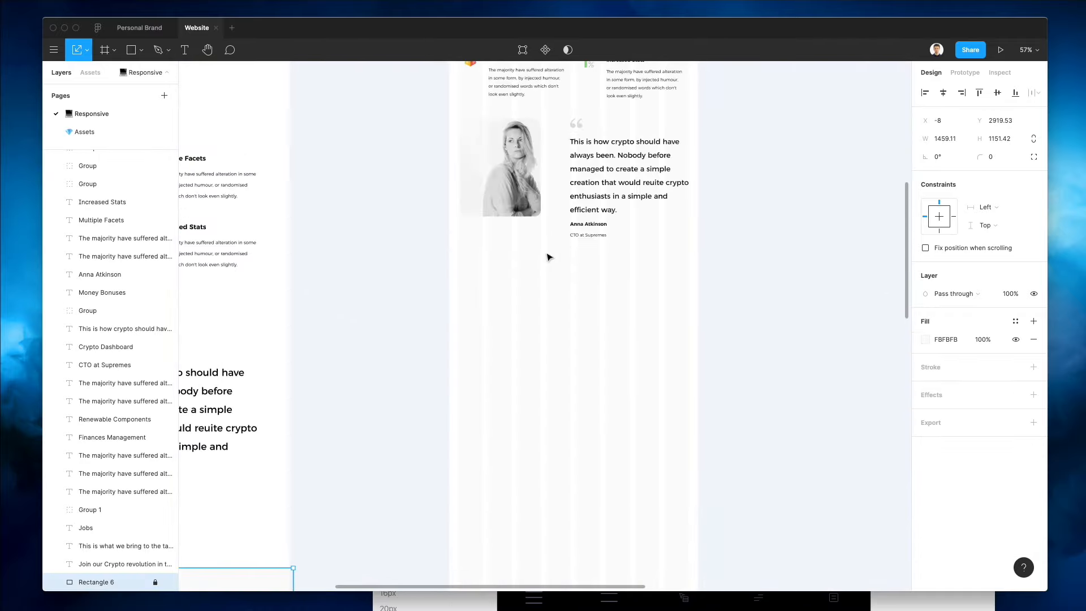
click(547, 257)
click(588, 225)
key(super+v)
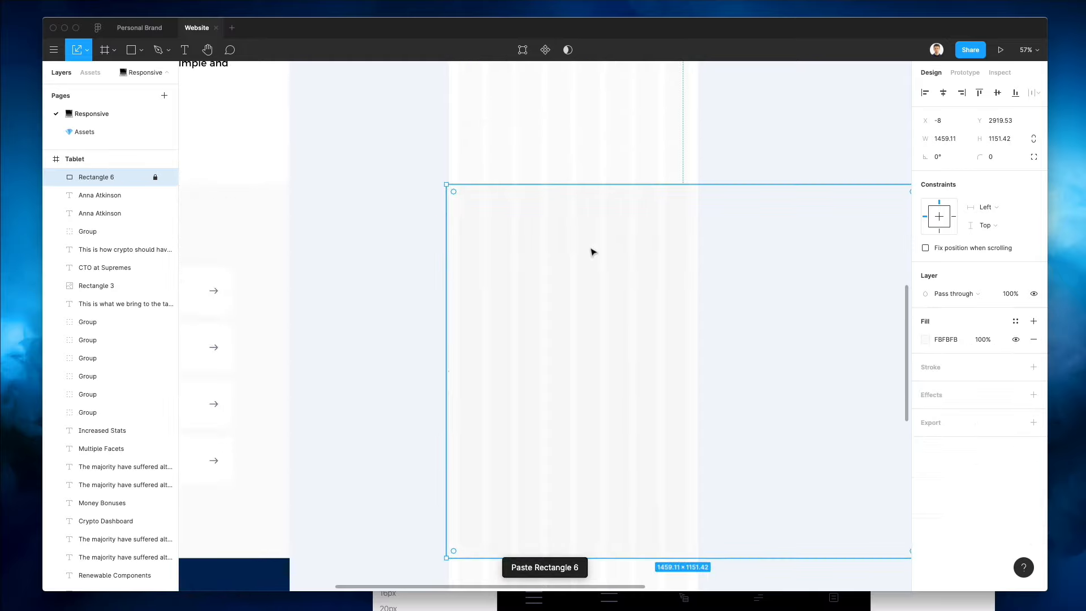
scroll(149, 200, up, 1)
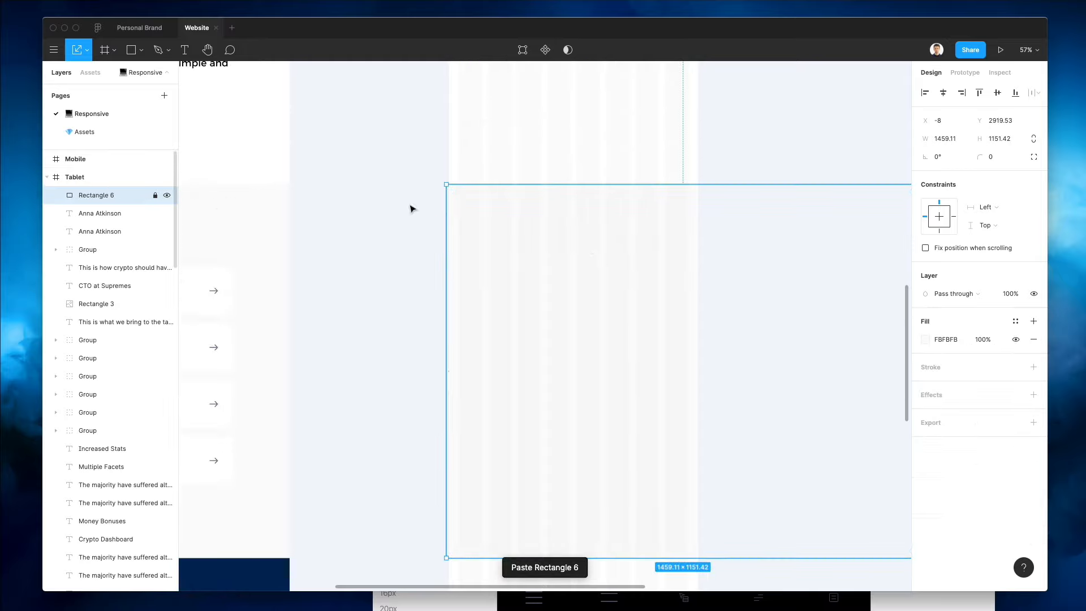
Unlock the pasted background rectangle and move it up just below the testimonial, at X 0 and Y about 1943
click(582, 310)
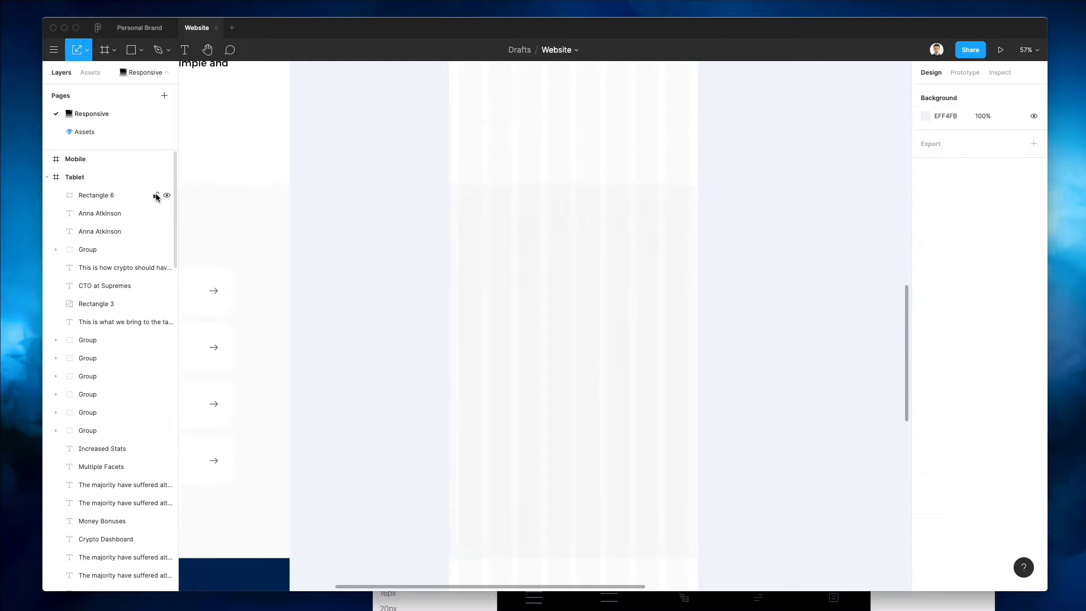
click(570, 238)
scroll(570, 237, down, 5)
scroll(573, 241, up, 3)
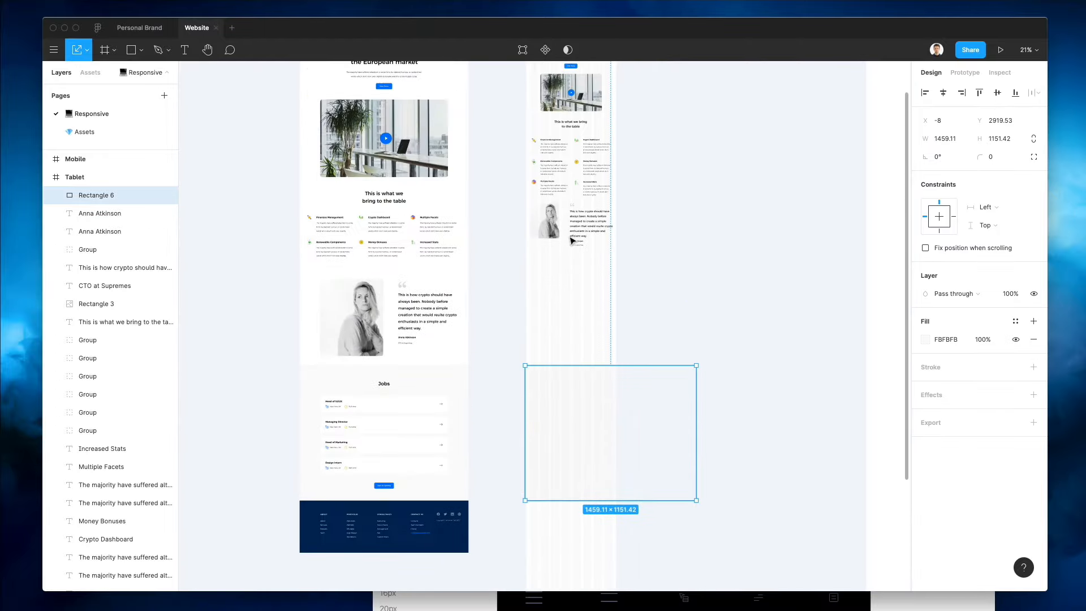
drag(584, 407, 568, 321)
scroll(565, 266, down, 3)
scroll(557, 249, up, 5)
scroll(792, 442, down, 1)
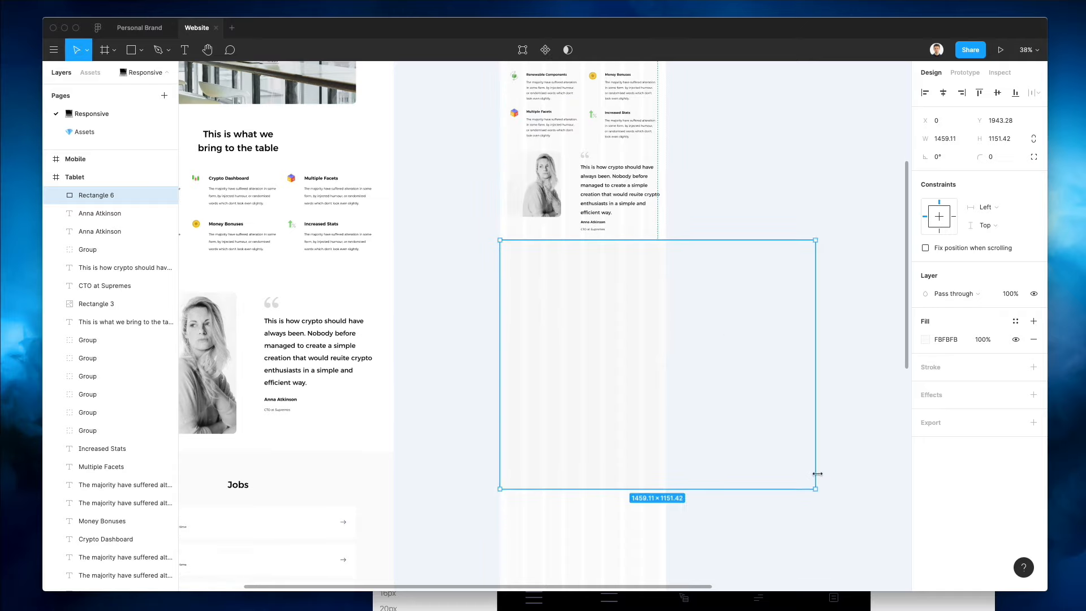
Resize the Jobs background to the Tablet frame's width, 768 px wide and about 1244 px high, and lock it
drag(814, 485, 666, 508)
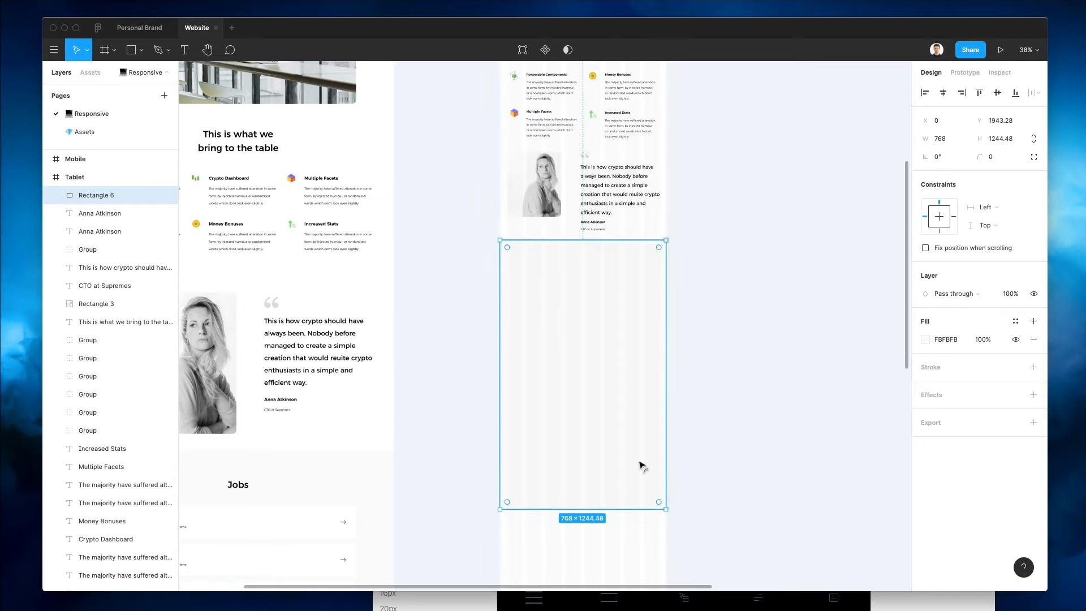
right_click(628, 409)
click(685, 516)
Duplicate the desktop Jobs heading into the Tablet frame, centred near the top of the new background at X 171
scroll(528, 323, down, 10)
scroll(529, 323, left, 5)
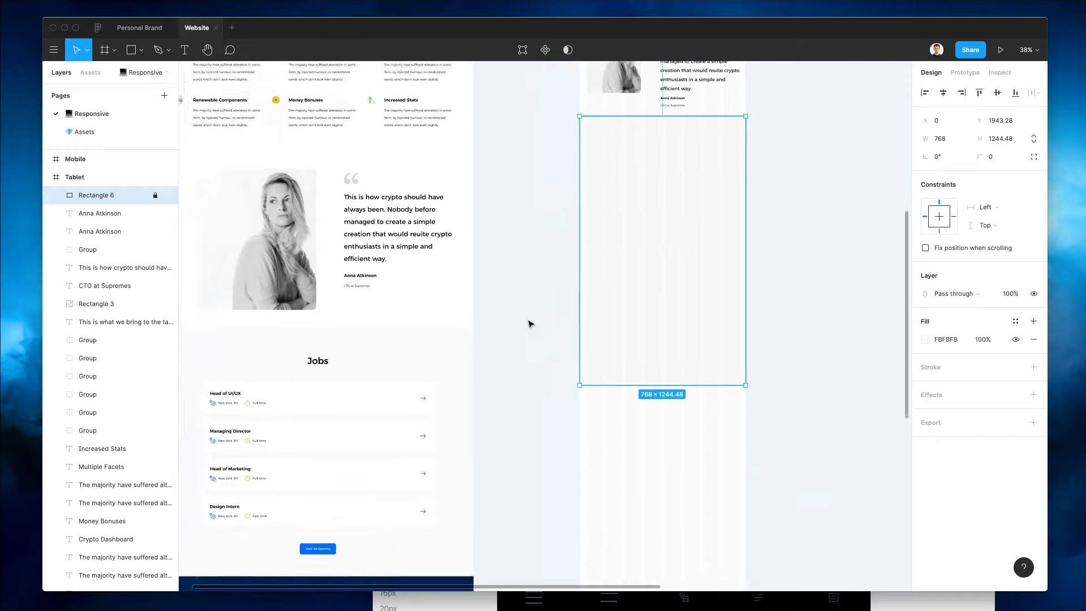
scroll(408, 101, up, 5)
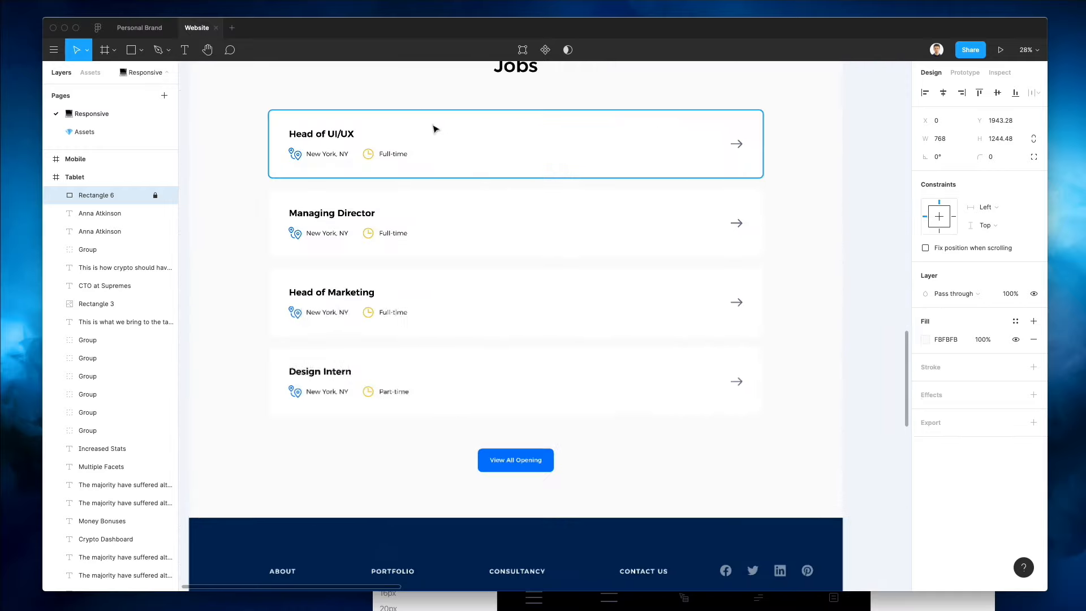
scroll(274, 101, down, 3)
scroll(274, 100, down, 5)
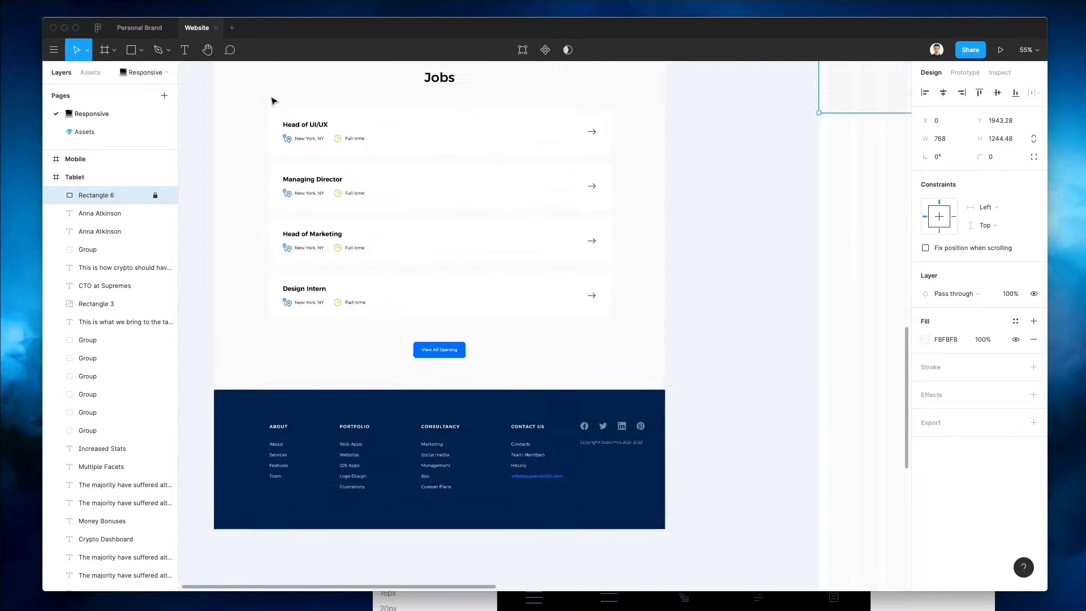
scroll(436, 189, up, 3)
click(436, 190)
scroll(736, 141, up, 5)
scroll(736, 141, right, 4)
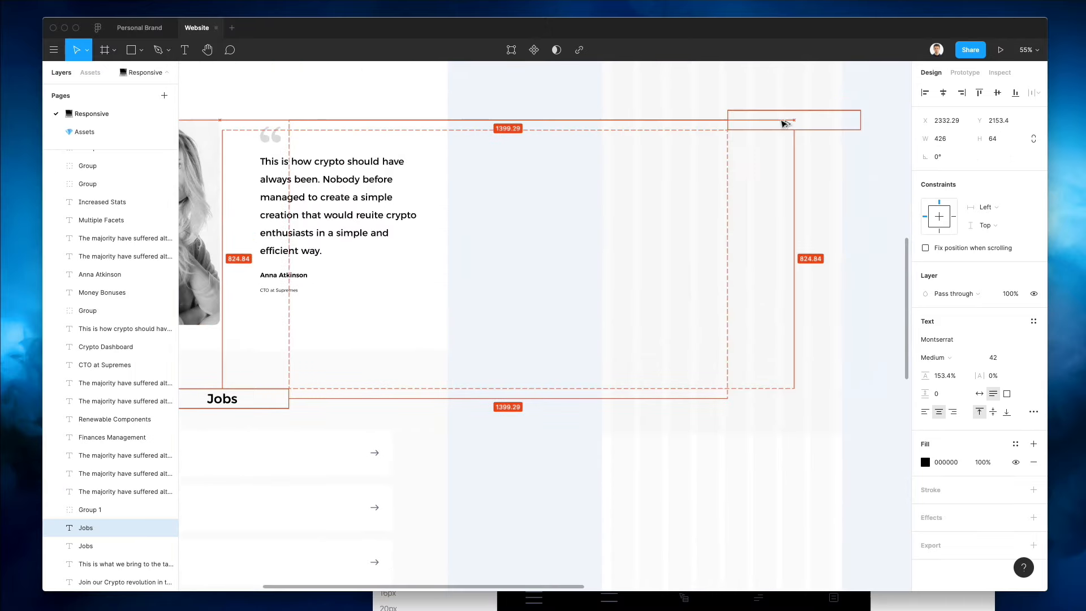
drag(754, 85, 720, 187)
Copy the four desktop job cards and place the copies on the empty canvas beside the Tablet frame
scroll(720, 189, down, 2)
scroll(707, 188, down, 6)
scroll(707, 188, left, 4)
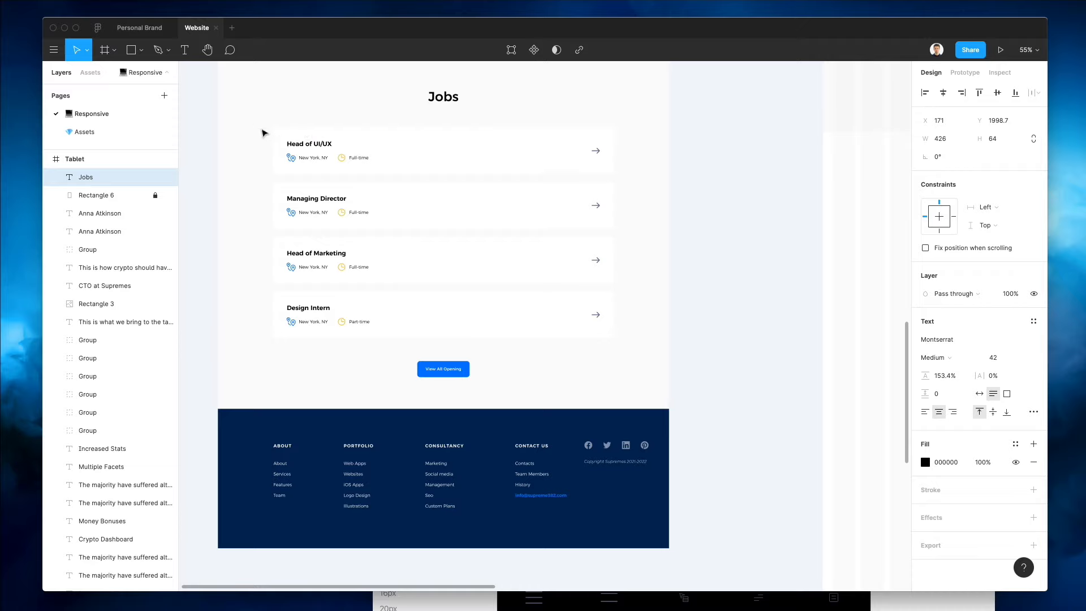
drag(254, 123, 635, 334)
scroll(628, 298, right, 15)
scroll(628, 298, up, 3)
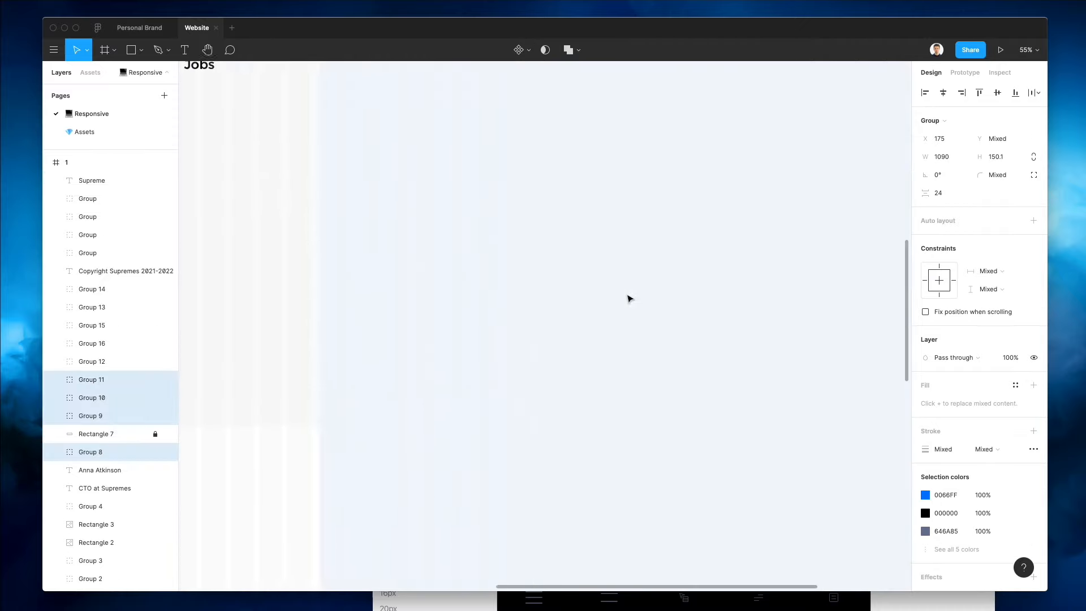
click(605, 292)
key(super+v)
scroll(603, 292, left, 4)
drag(664, 246, 515, 184)
scroll(513, 189, up, 3)
click(504, 205)
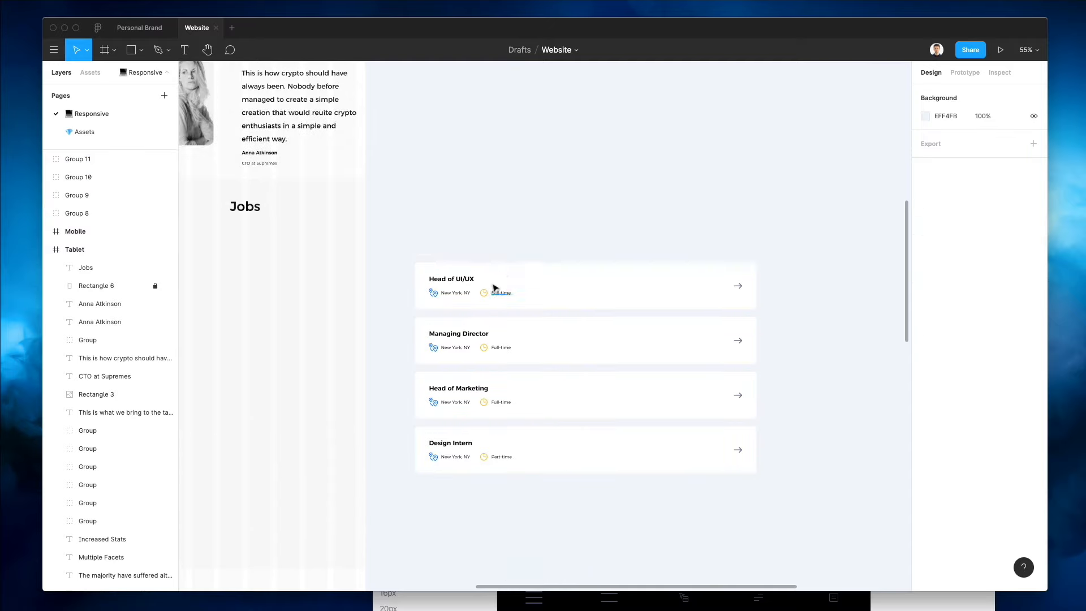
Shift the four card arrows inward and narrow the white card backgrounds to about 634 px
drag(787, 258, 704, 515)
key(shift+Left)
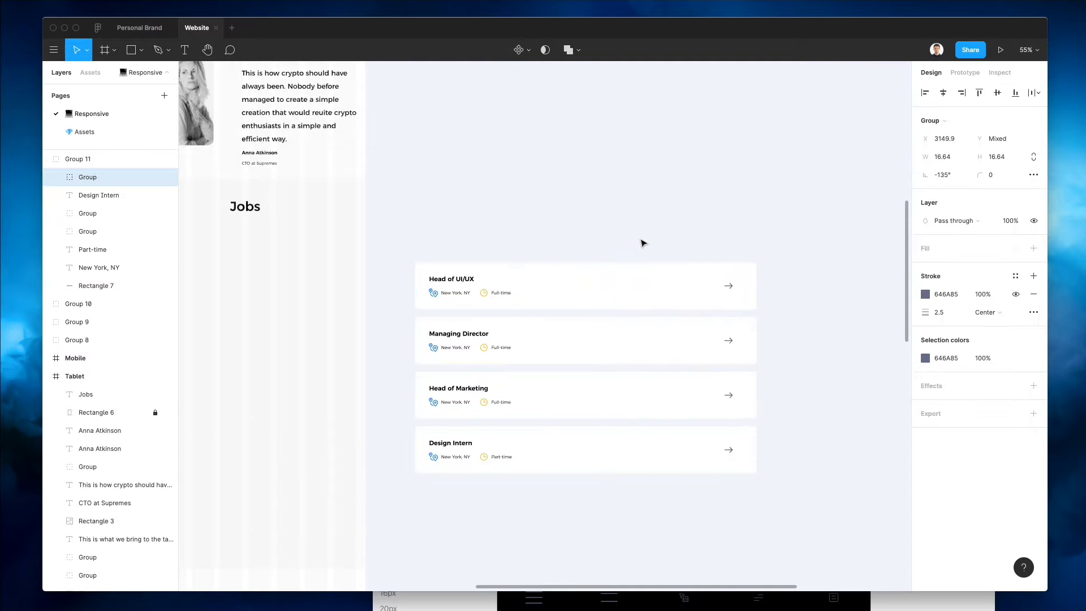
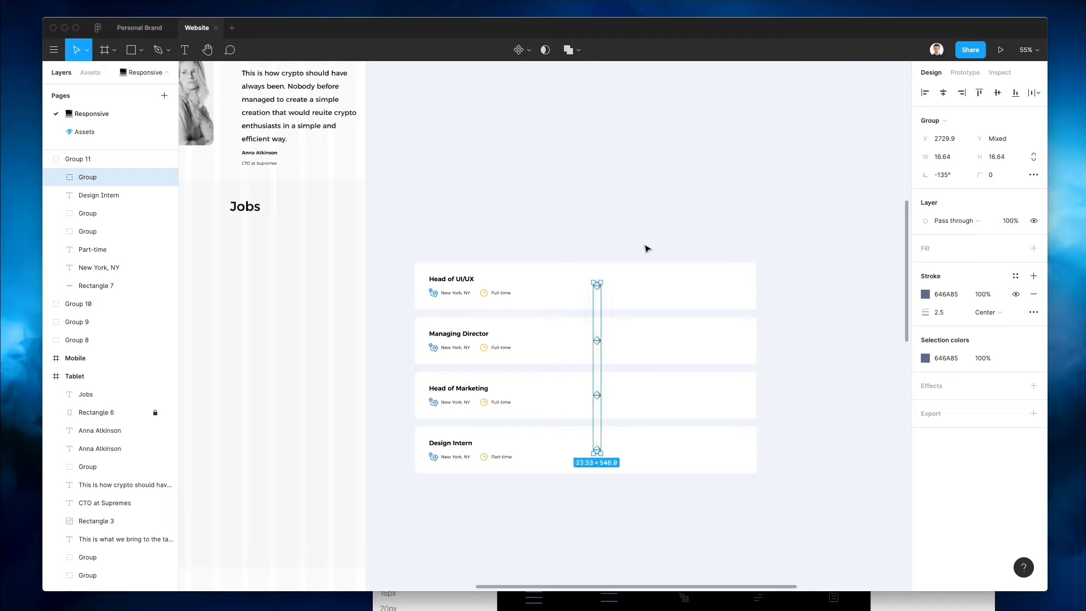
drag(645, 245, 793, 548)
drag(757, 361, 615, 358)
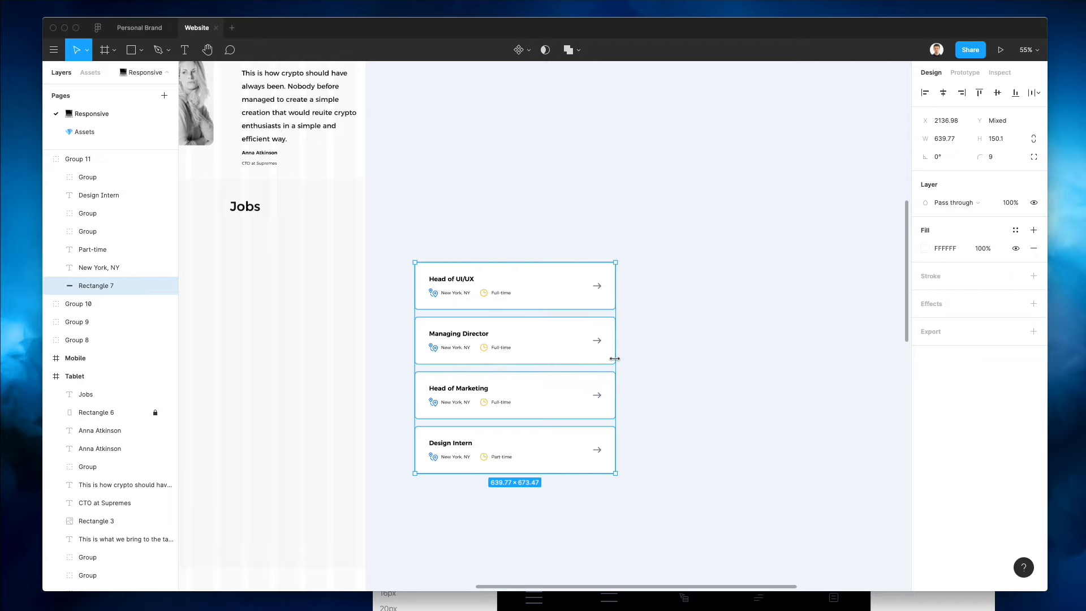
drag(612, 359, 614, 357)
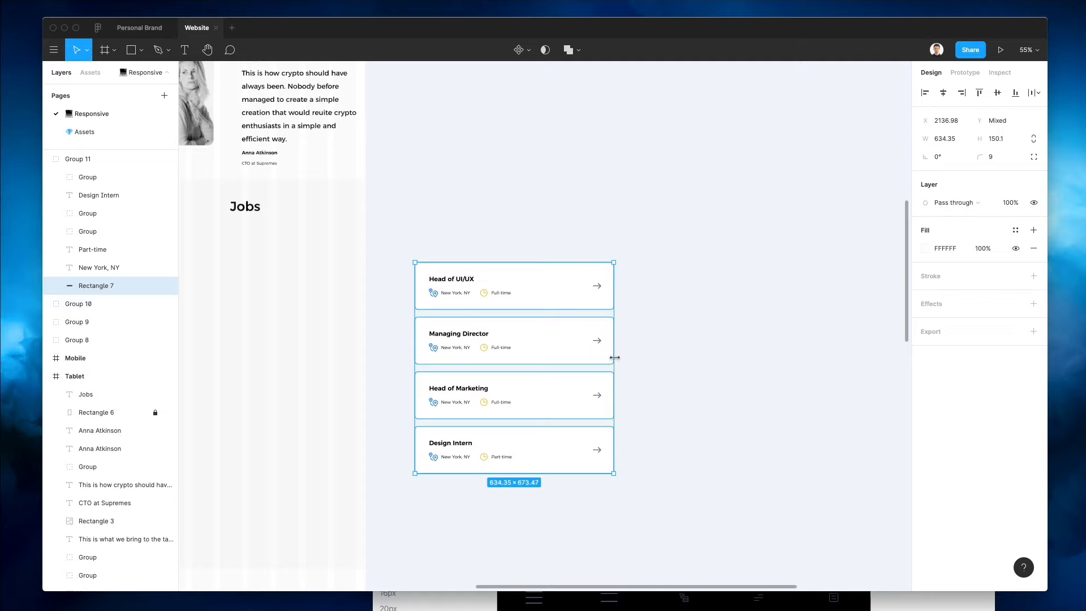
Move the four job cards into the Tablet frame below the Jobs heading, aligned to the first layout column at X 31
click(672, 328)
scroll(672, 327, left, 5)
drag(566, 243, 743, 419)
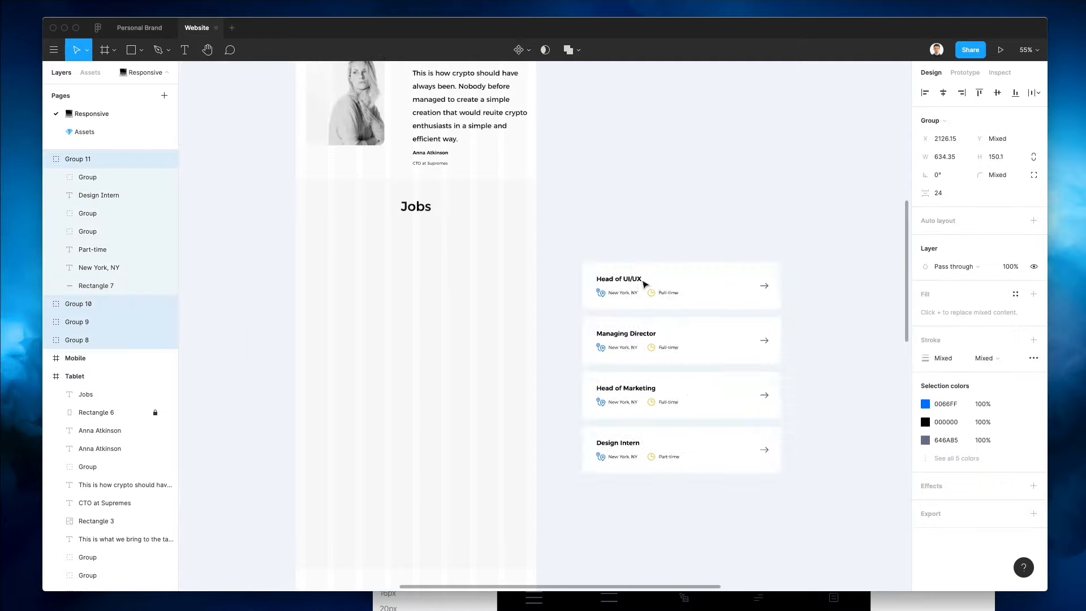
drag(643, 283, 391, 250)
key(Escape)
Reduce the height of all four job card backgrounds to 130.1 px
super+click(431, 243)
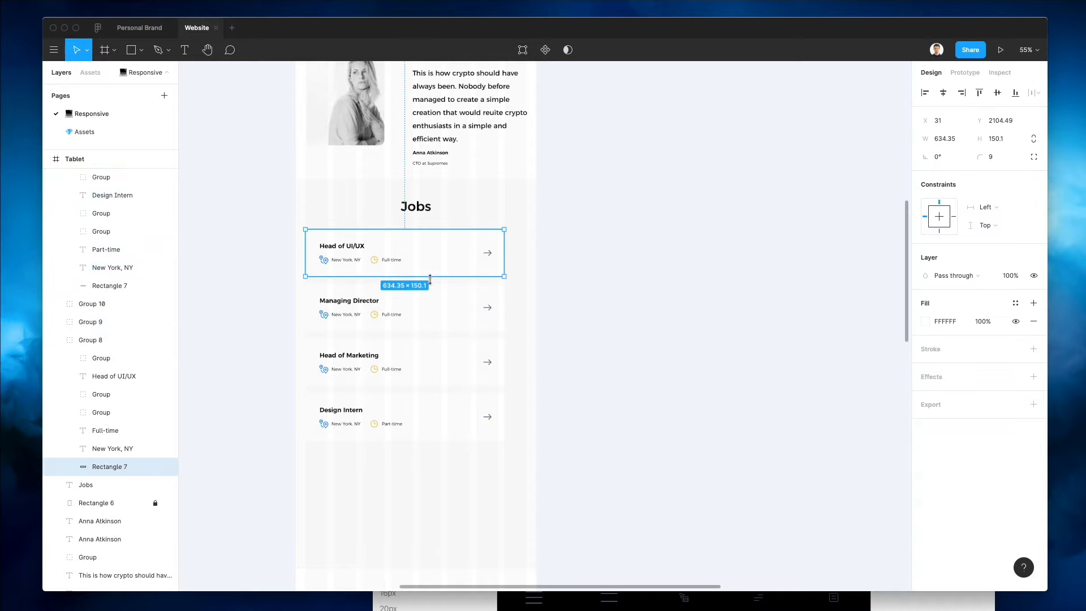
shift+super+click(454, 300)
shift+super+click(461, 345)
shift+super+click(455, 399)
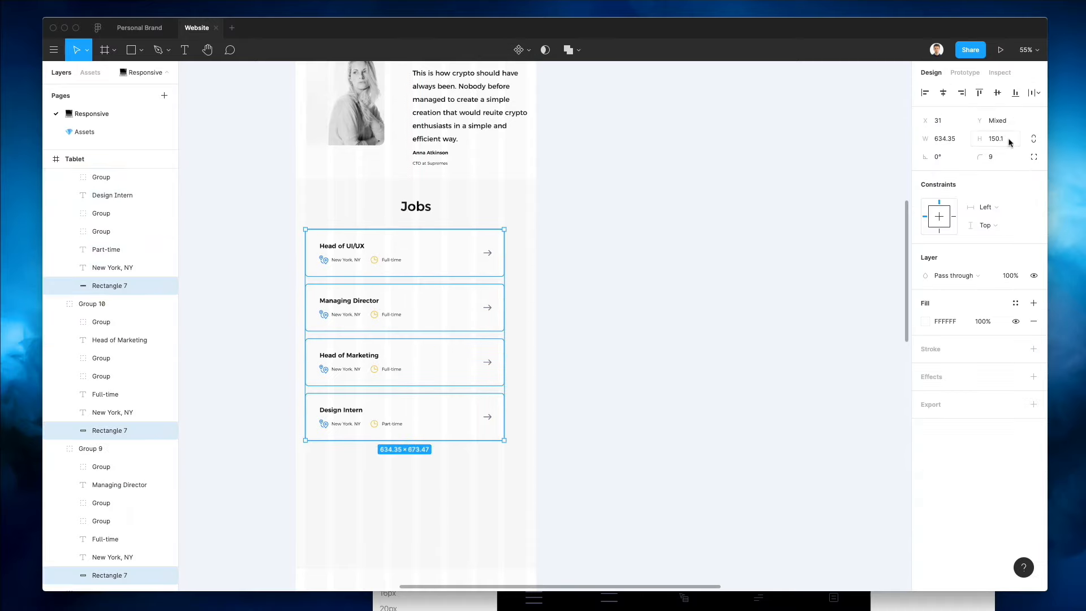
key(shift+Down)
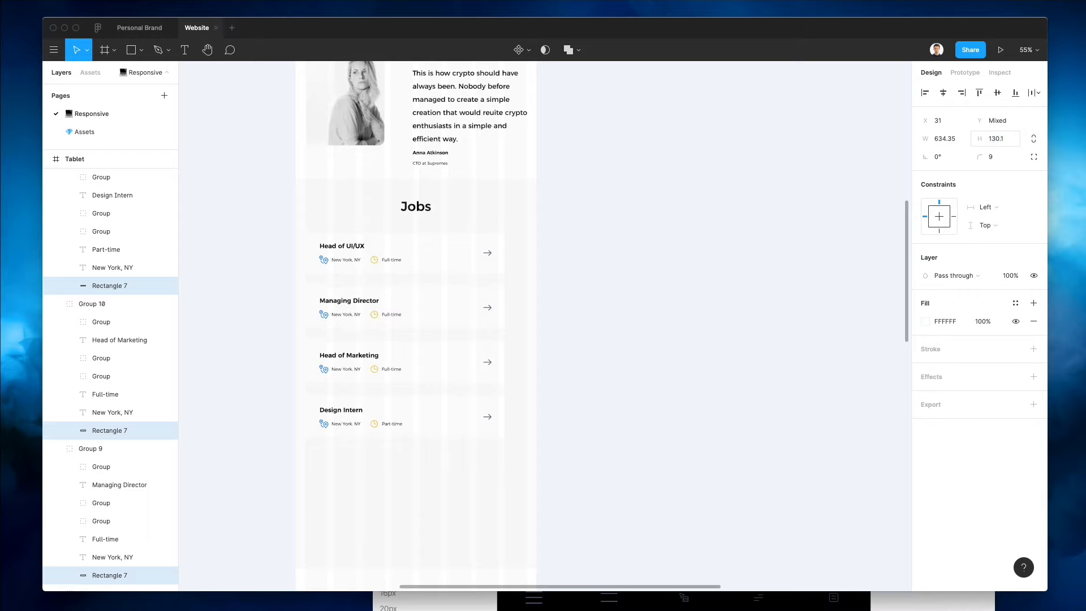
Move the lower job cards up to leave an even 14 px gap between all four cards
click(618, 299)
drag(616, 291, 292, 457)
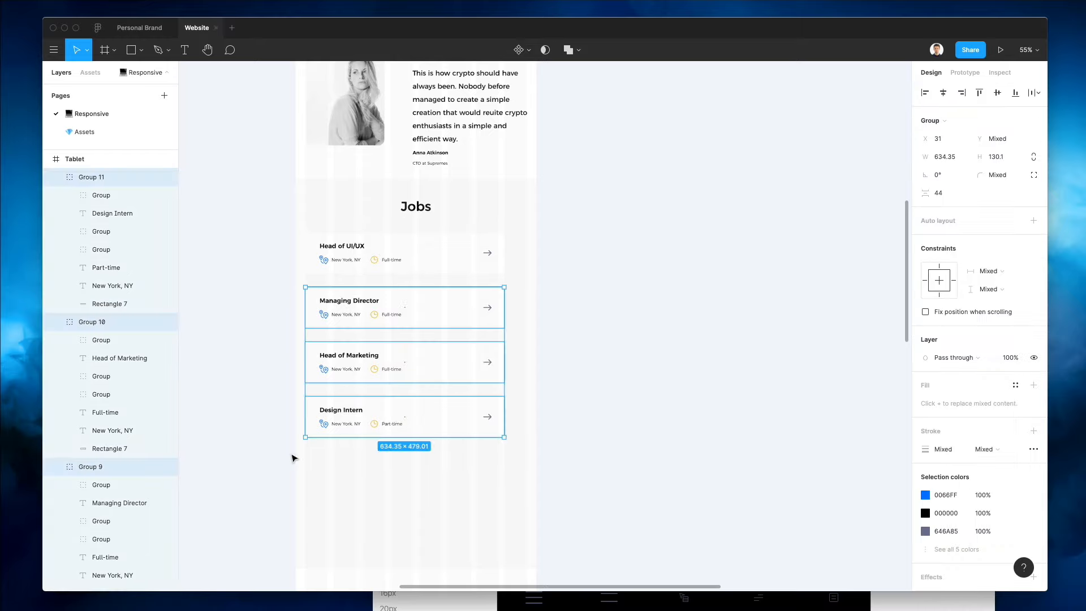
key(shift+Up)
key(shift+Up)
key(shift+Up)
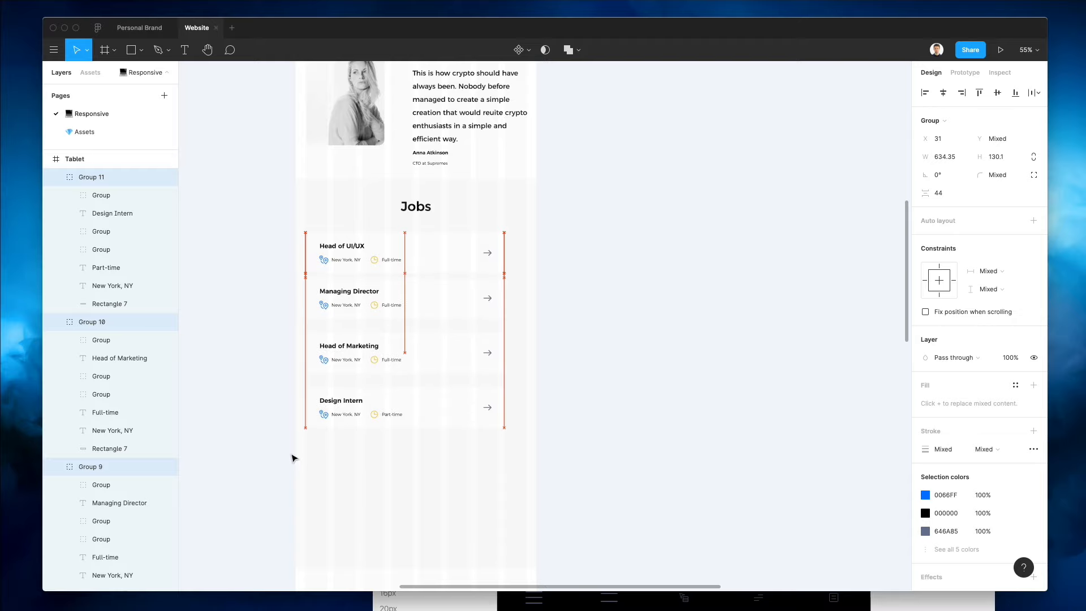
drag(287, 325, 294, 381)
key(shift+Up)
key(shift+Up)
key(shift+Up)
key(shift+Up)
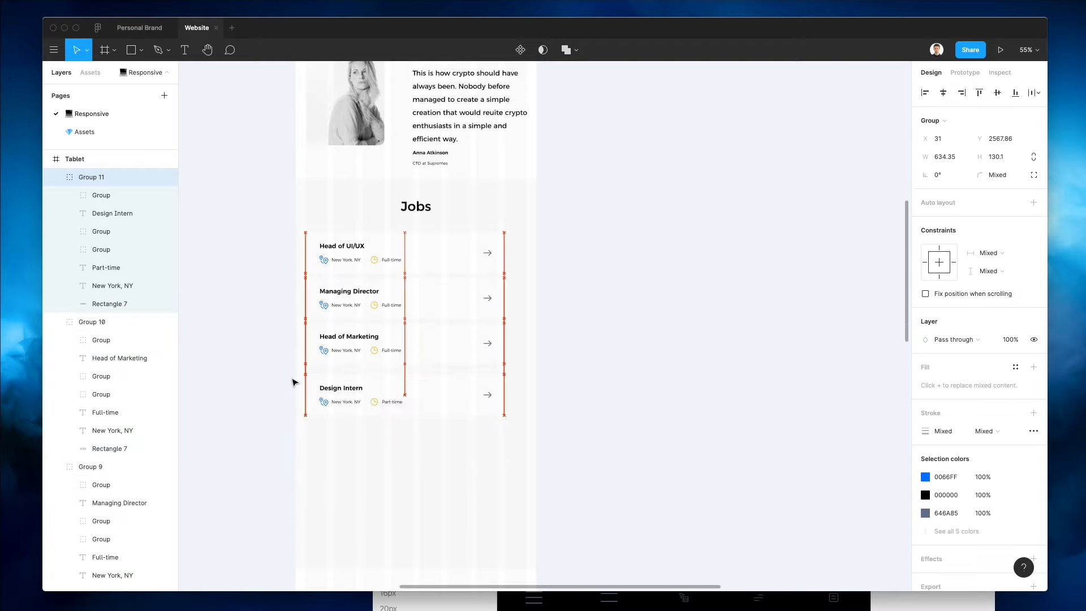
Widen the four job card backgrounds to 706 px so they end at the last layout column
drag(282, 221, 615, 466)
scroll(448, 251, up, 6)
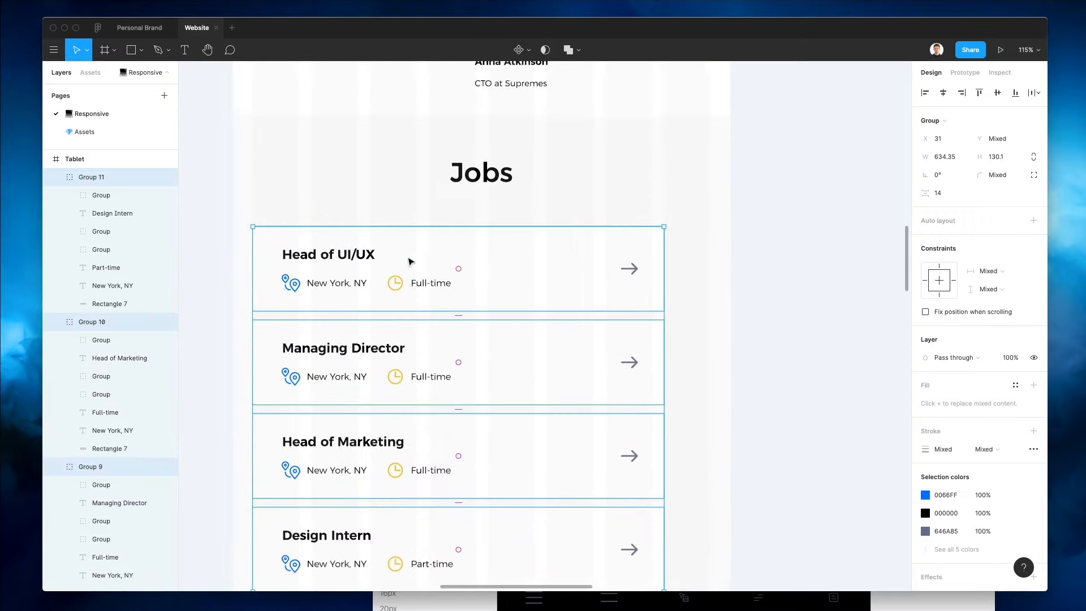
drag(738, 222, 663, 526)
drag(666, 482, 713, 480)
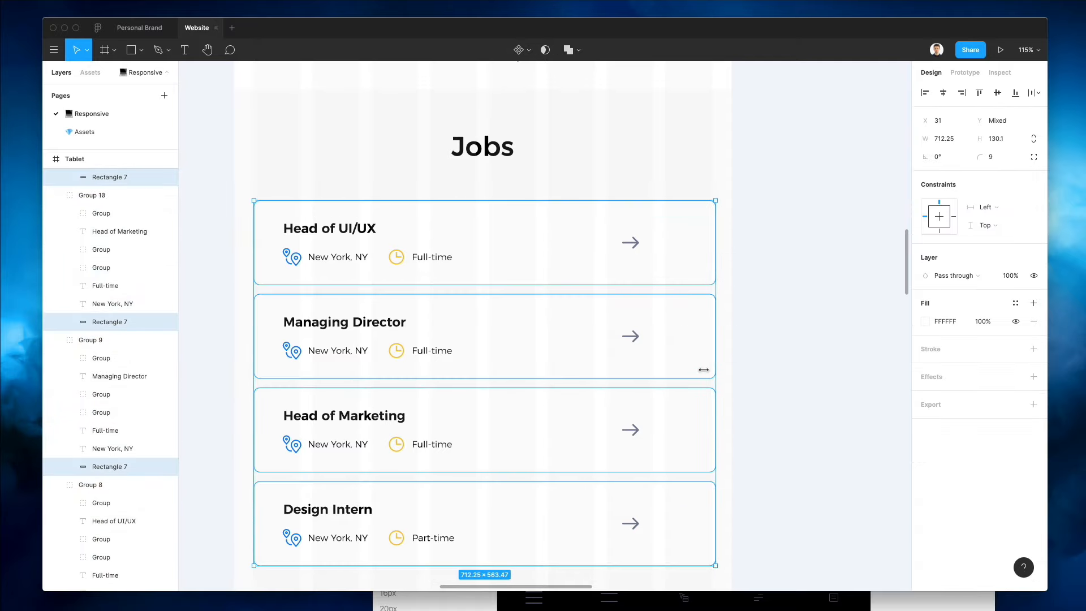
drag(709, 243, 704, 241)
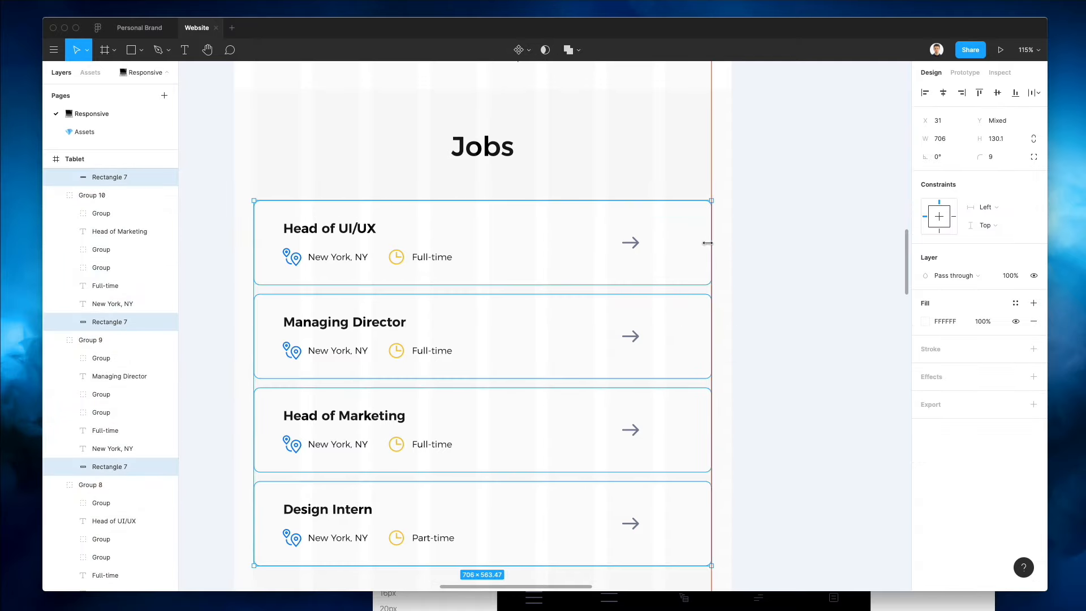
Shift the four card arrows outward together to X about 705, near the cards' right edges
click(722, 320)
drag(753, 210, 613, 569)
drag(747, 257, 634, 527)
drag(633, 431, 687, 423)
key(Left)
key(Left)
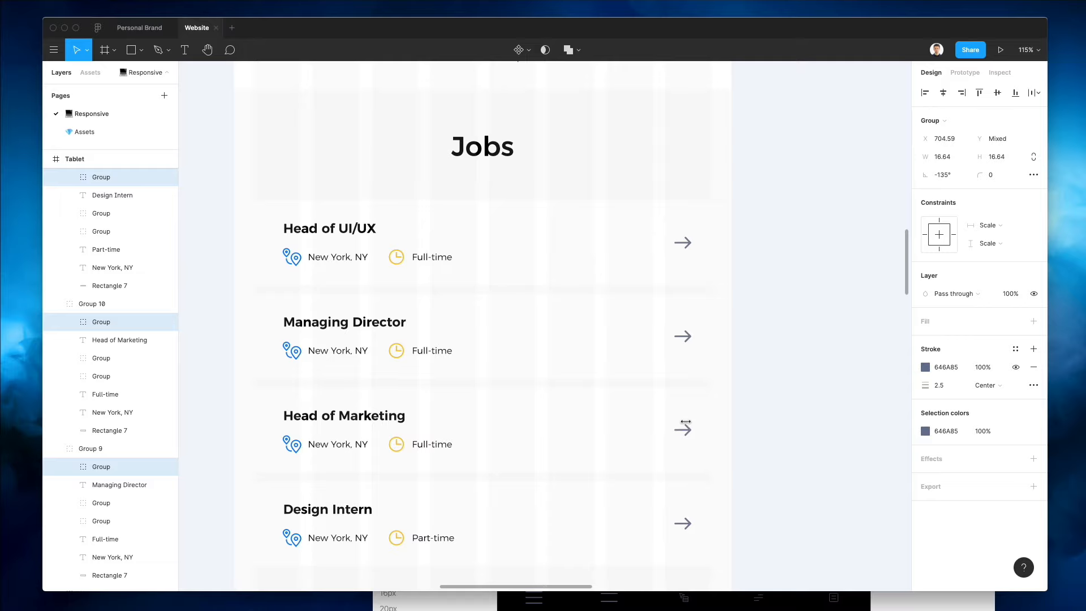
click(741, 284)
Reduce the font size of the four job titles to 17
scroll(562, 227, down, 3)
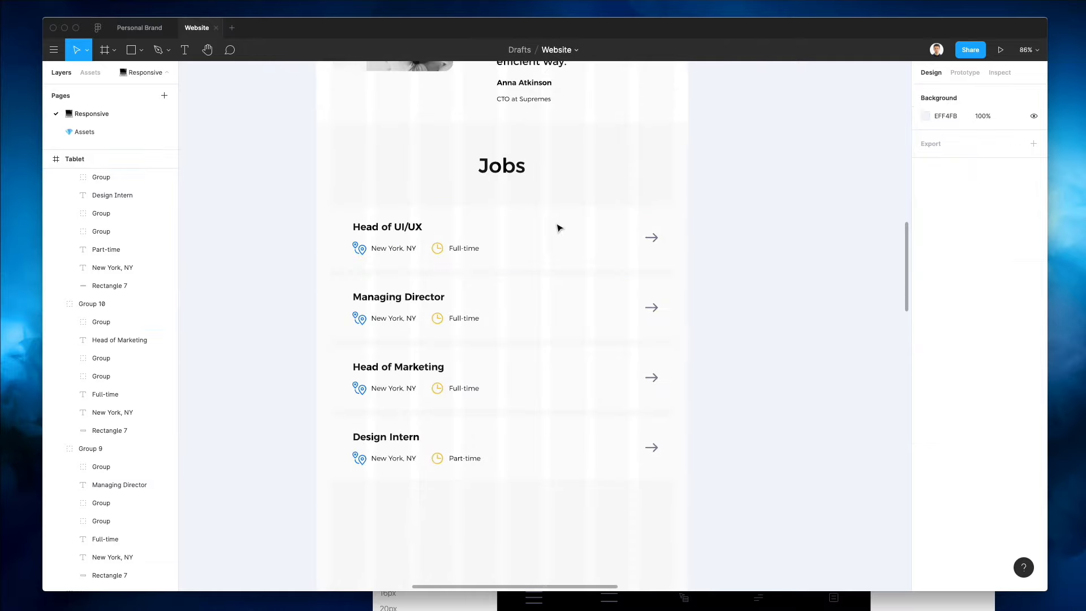
click(400, 228)
shift+click(403, 298)
shift+click(410, 368)
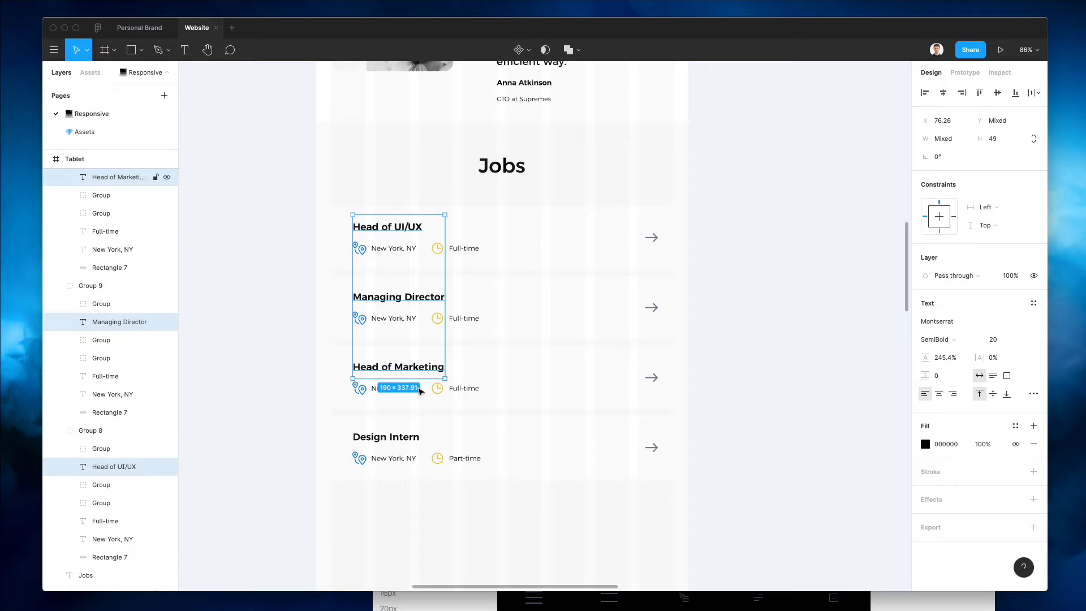
shift+click(400, 435)
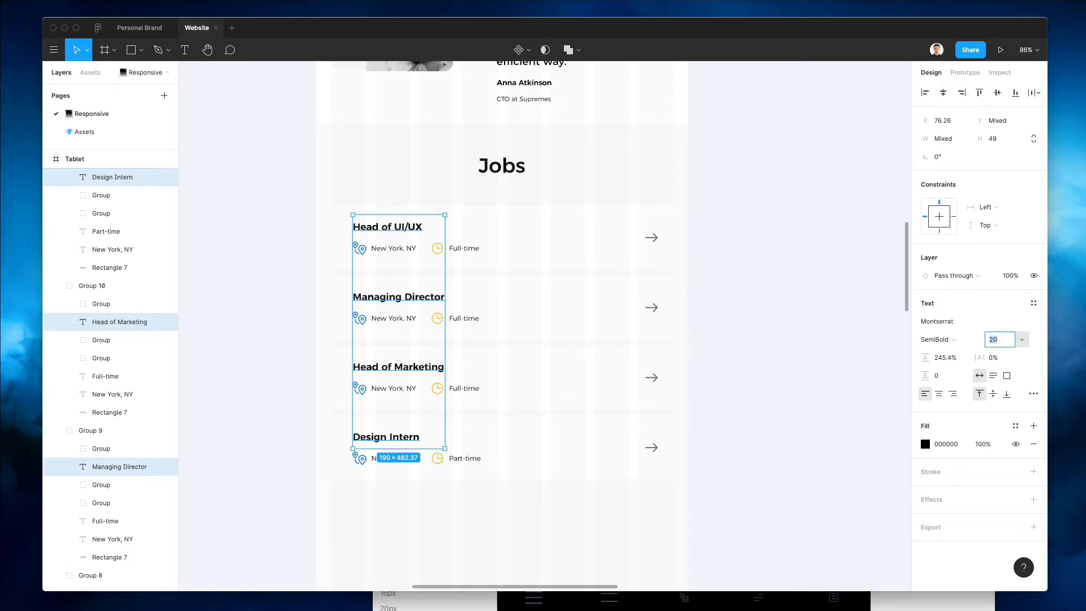
key(Down)
key(Down)
key(Down)
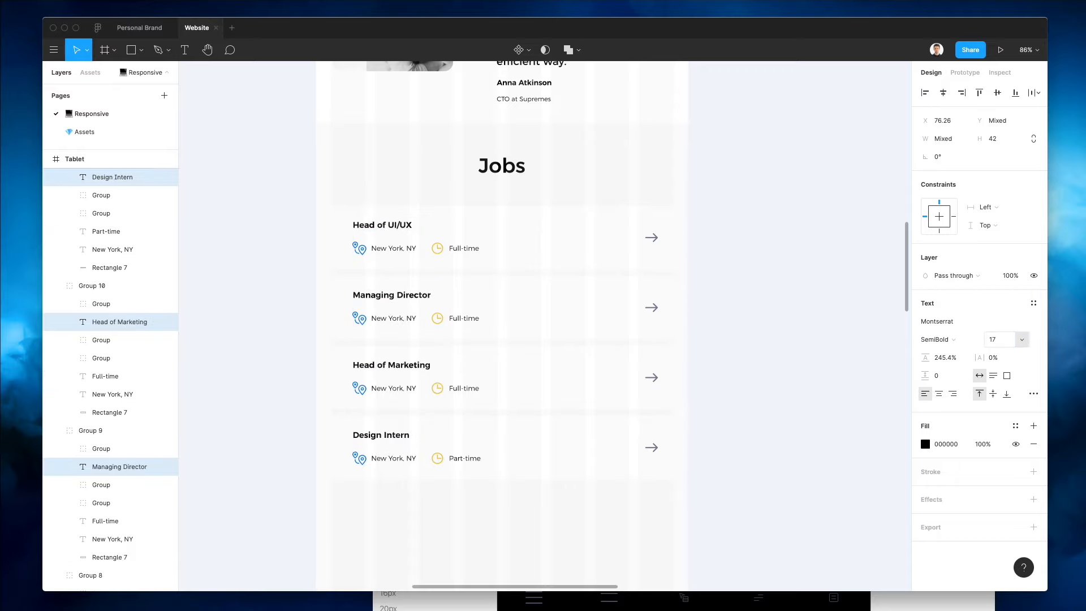
Nudge the four job titles down slightly and widen the vertical gaps between the job cards in the Tablet frame
key(Down)
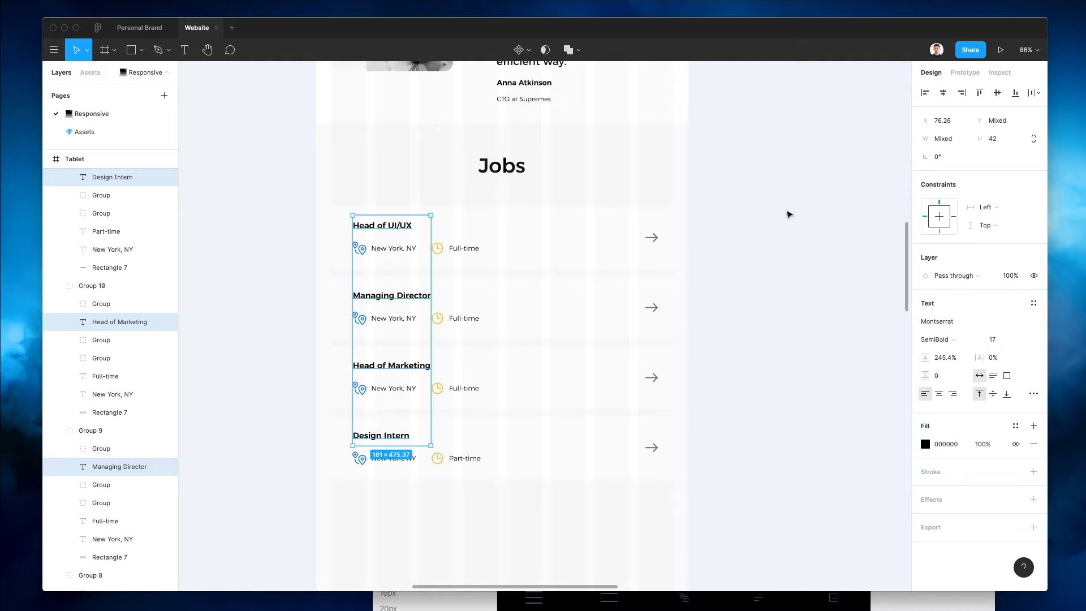
click(786, 217)
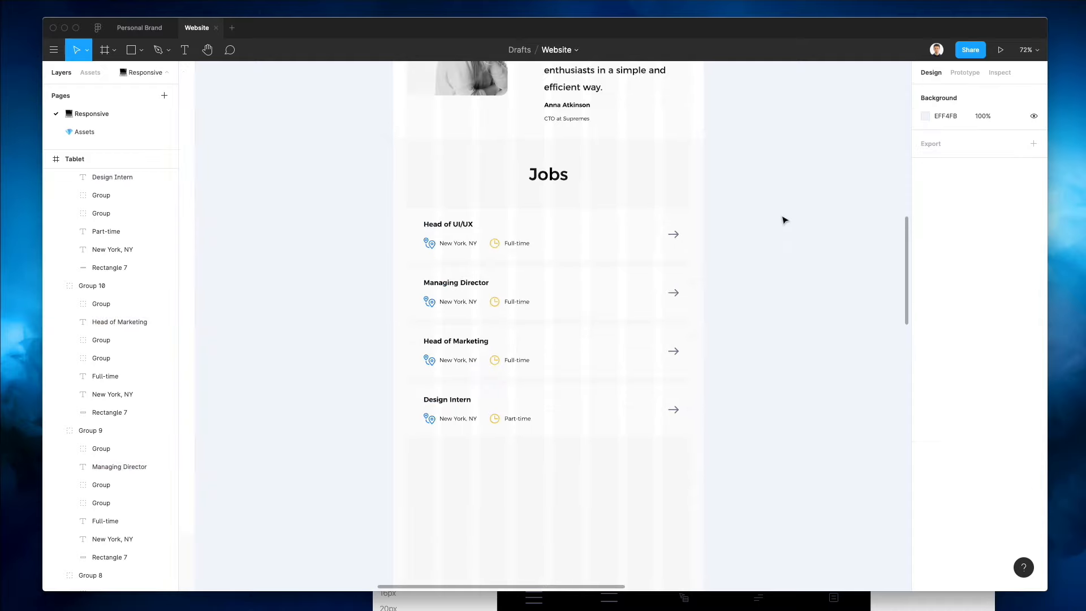
scroll(785, 221, down, 3)
drag(767, 266, 446, 402)
drag(462, 306, 447, 352)
key(Down)
key(Down)
Set the height of the locked background rectangle behind the Tablet frame's Jobs section to 994.48
scroll(448, 352, down, 3)
scroll(448, 353, left, 2)
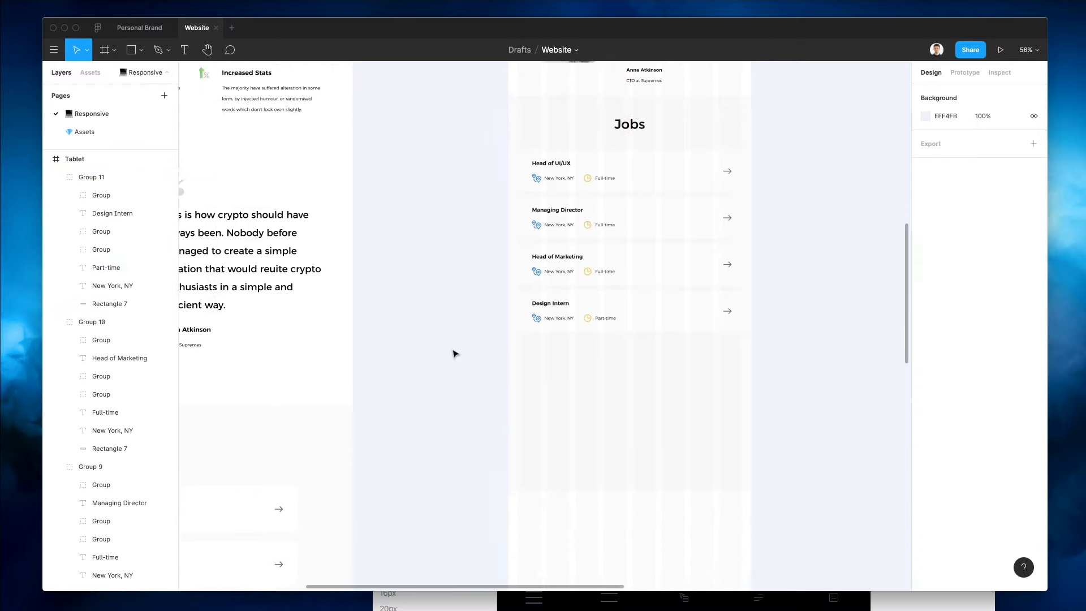
right_click(624, 264)
mouse_move(678, 273)
click(785, 287)
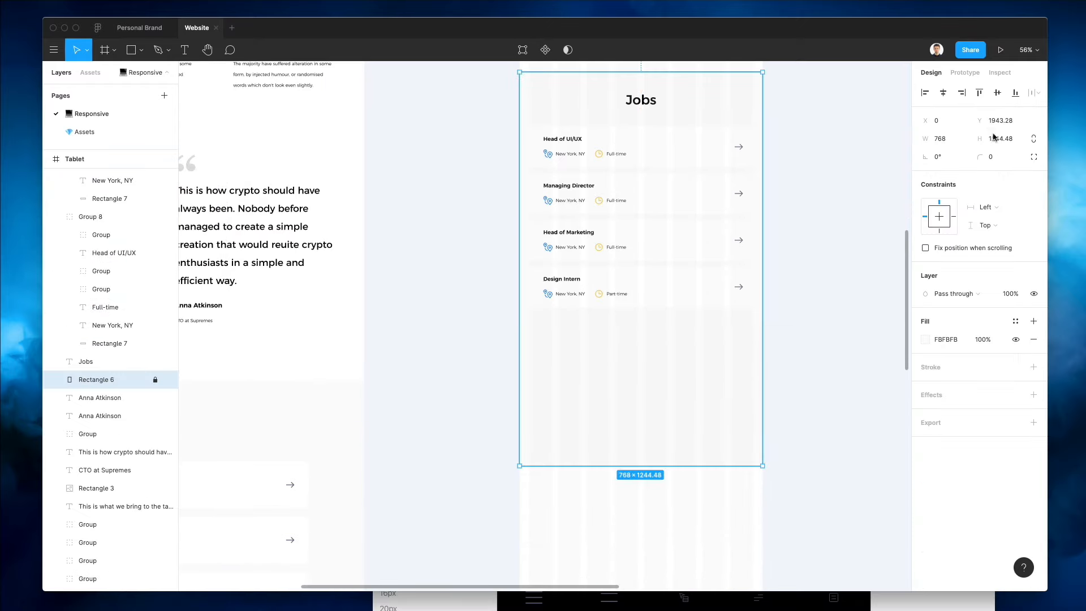
key(shift+Down)
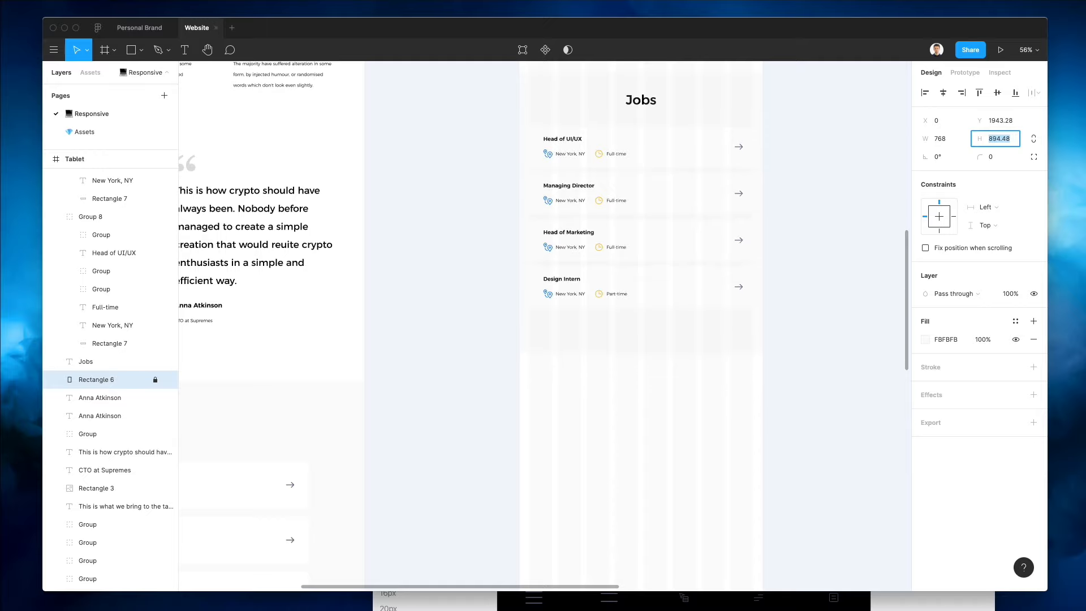
scroll(783, 190, up, 3)
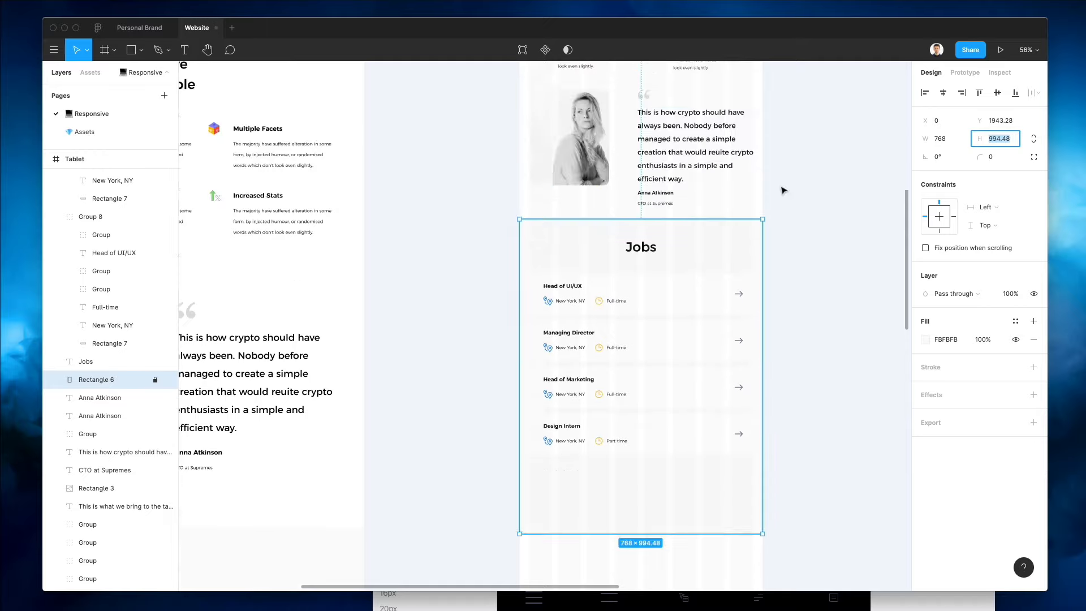
click(783, 190)
Duplicate the Tablet frame's View Demo button and place the copy centred below the Design Intern job card
scroll(783, 190, down, 8)
scroll(783, 189, left, 5)
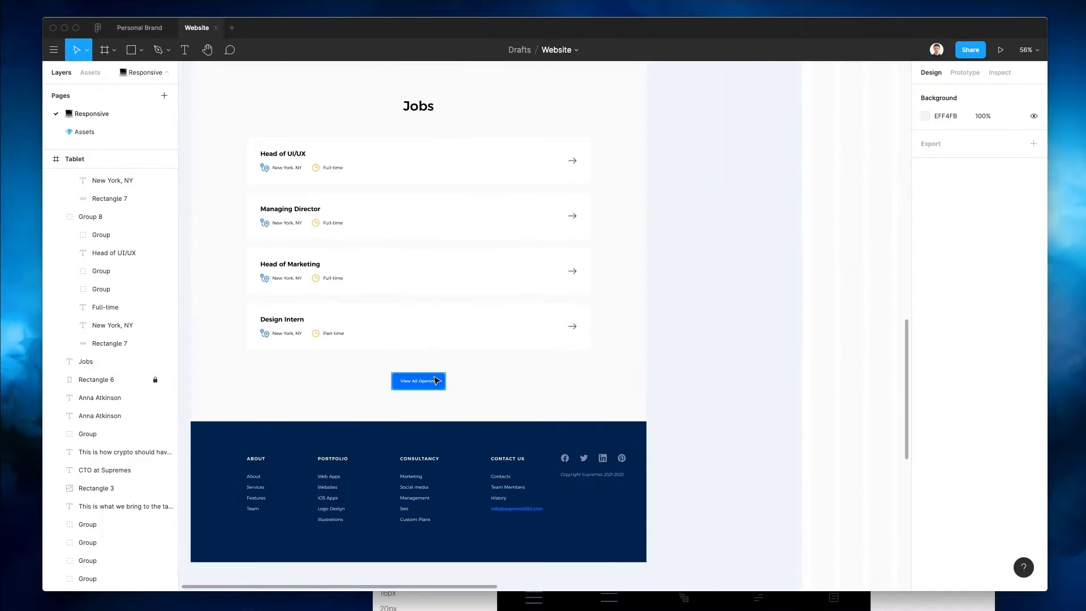
click(436, 381)
scroll(545, 315, up, 10)
scroll(546, 316, left, 3)
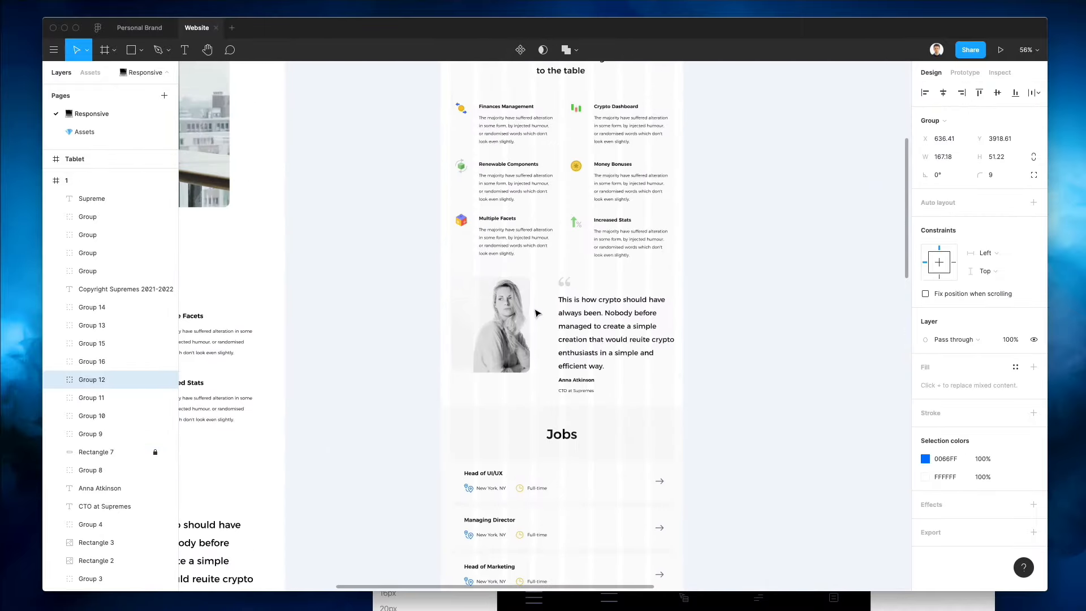
scroll(536, 298, up, 2)
drag(560, 132, 580, 419)
scroll(579, 420, down, 4)
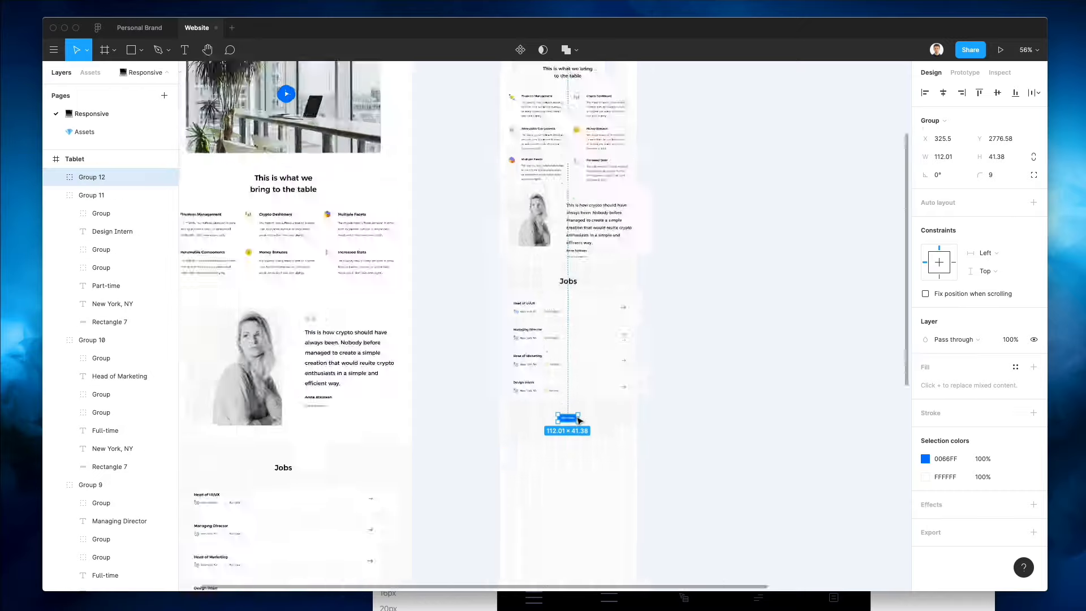
Change the duplicated button's label to "View All Openings" and widen the button to about 147 px
scroll(578, 420, up, 10)
double_click(535, 410)
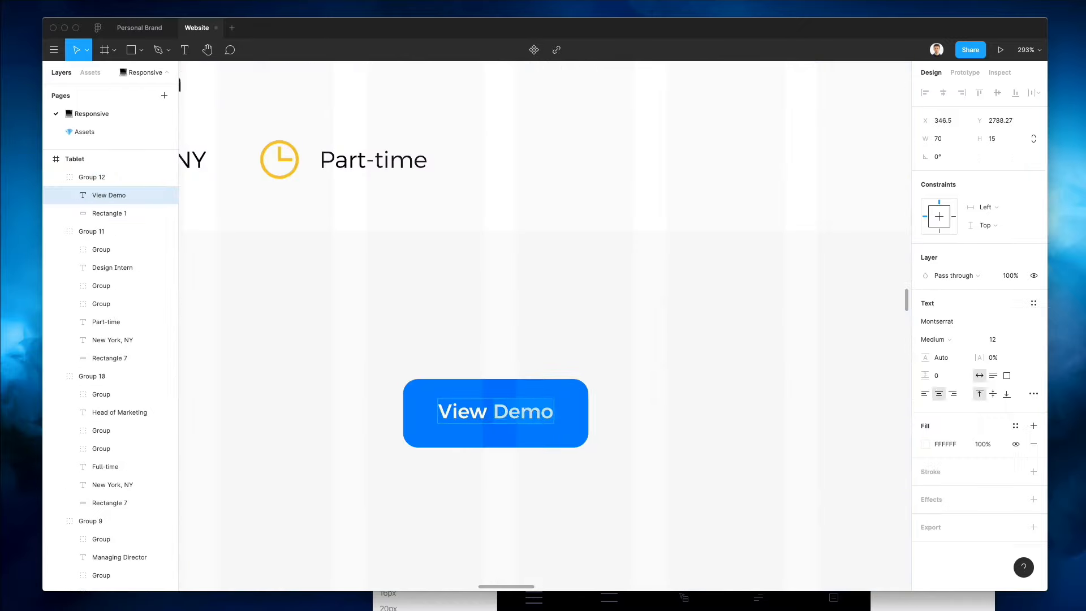
text(All O)
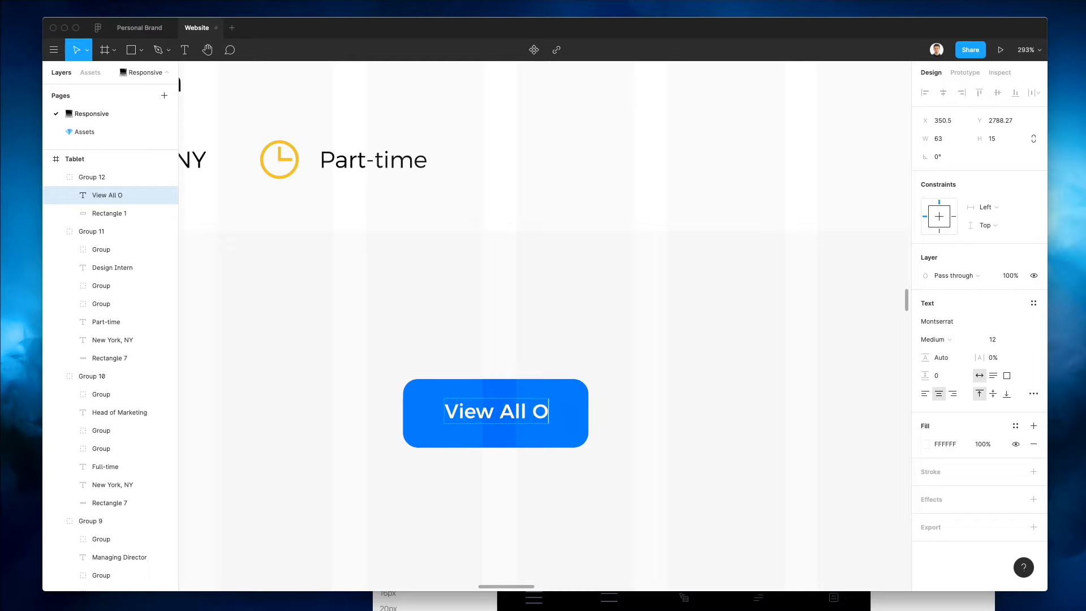
text(penings)
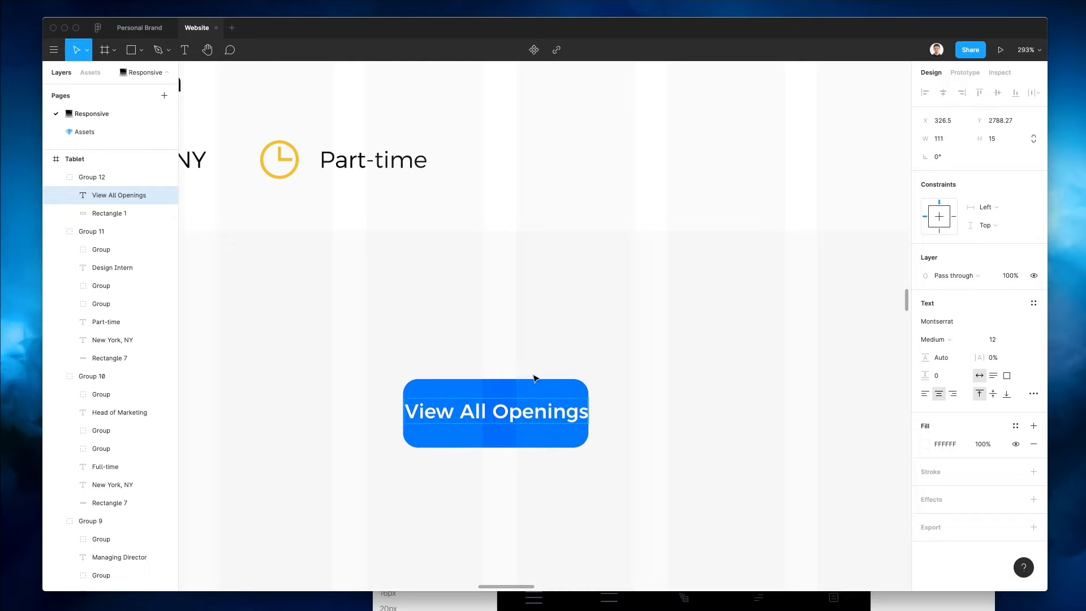
click(532, 387)
drag(589, 400, 518, 448)
scroll(621, 400, down, 5)
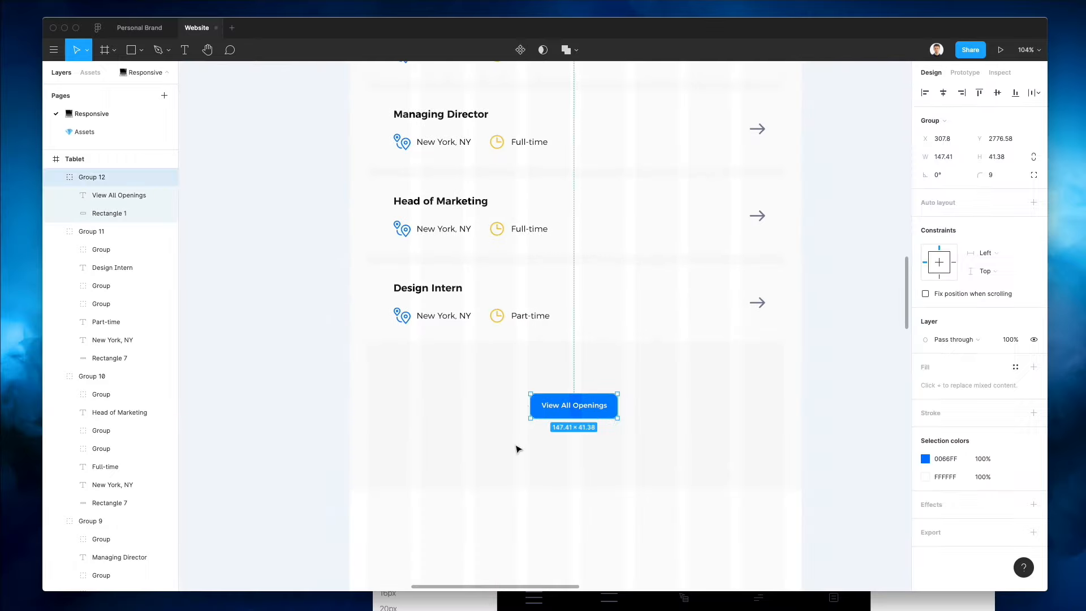
click(518, 448)
right_click(514, 448)
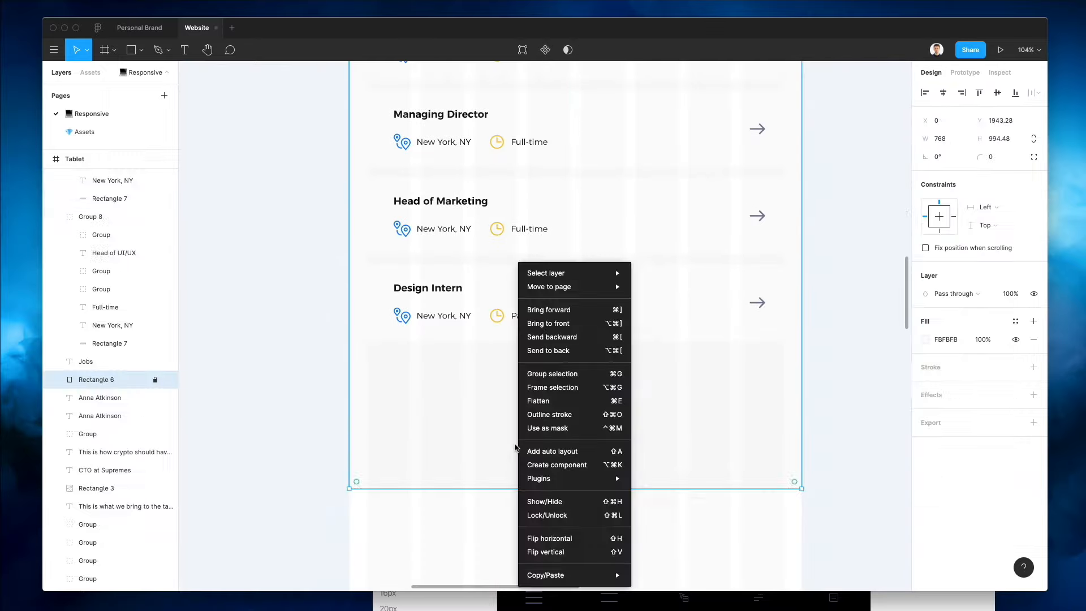
click(411, 426)
scroll(563, 489, down, 2)
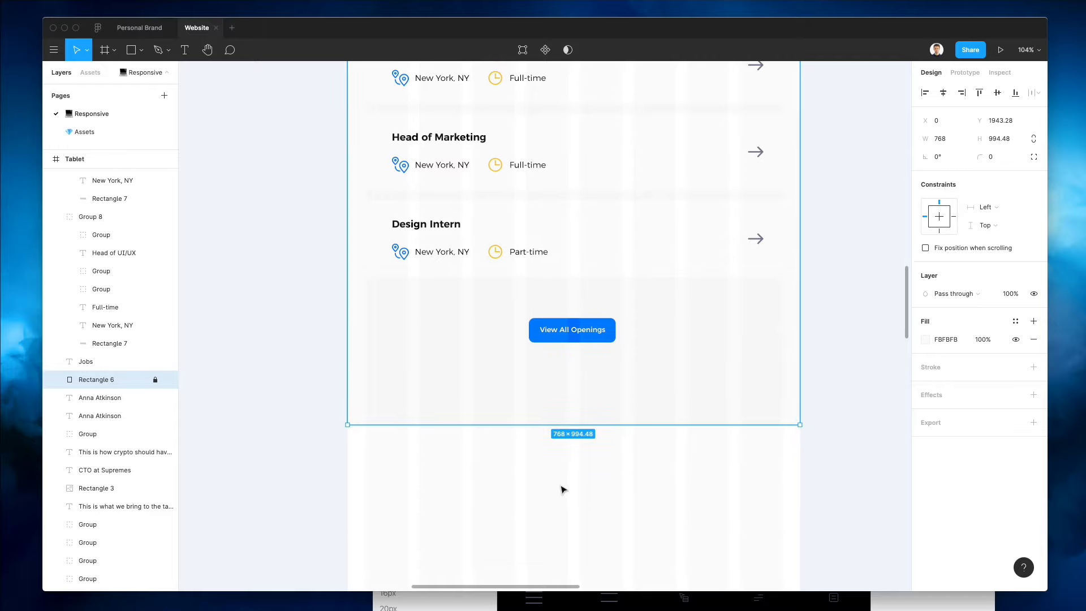
click(497, 455)
Copy the locked navy footer background rectangle from the desktop frame
ctrl+scroll(496, 456, down, 5)
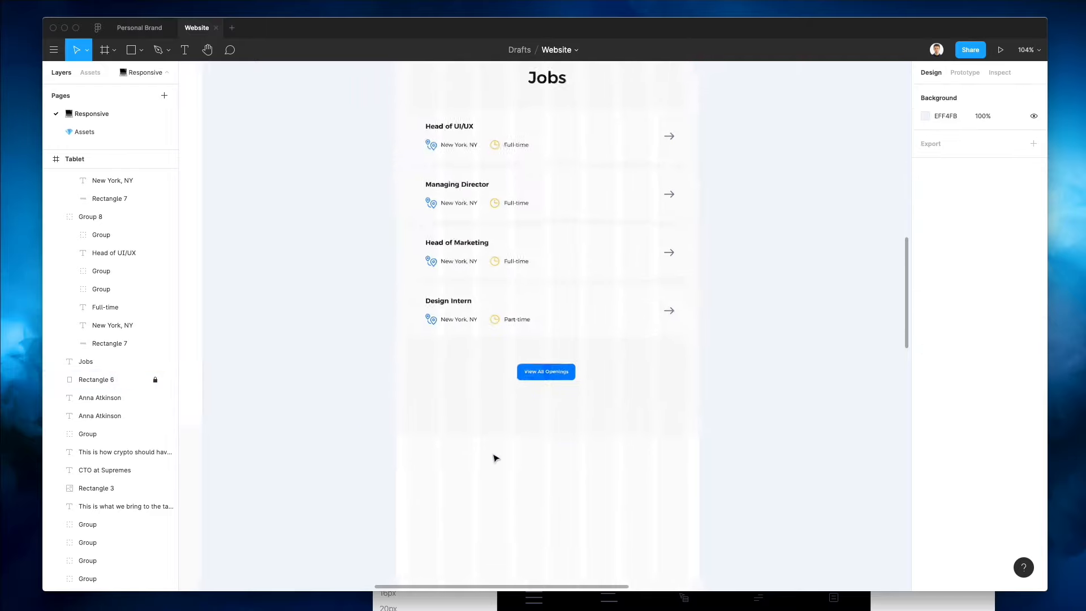
scroll(496, 458, down, 4)
scroll(496, 458, left, 4)
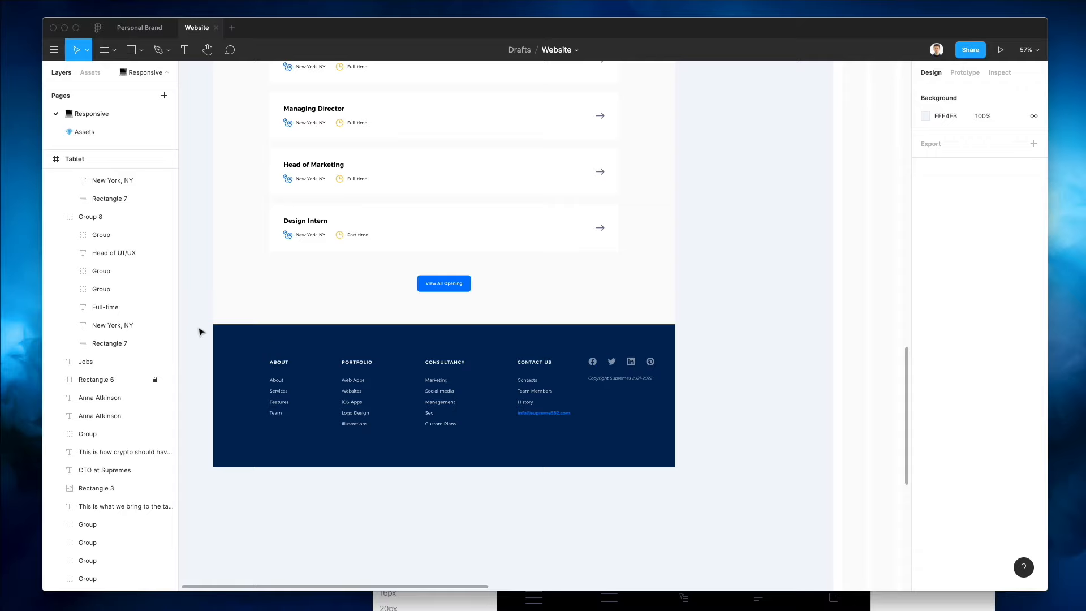
drag(478, 394, 716, 469)
key(Escape)
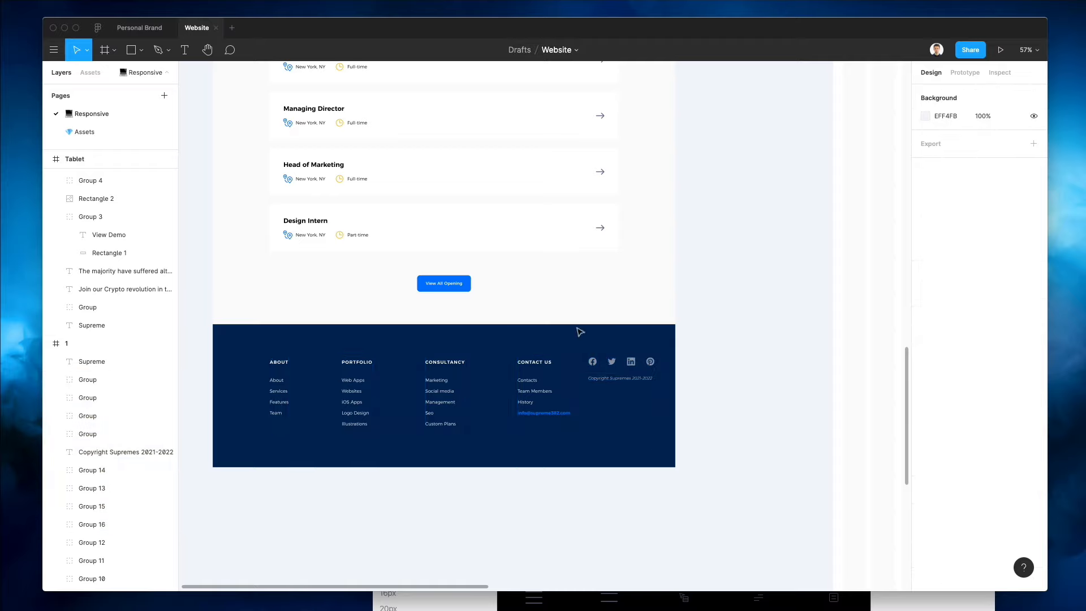
right_click(577, 333)
mouse_move(632, 276)
click(724, 287)
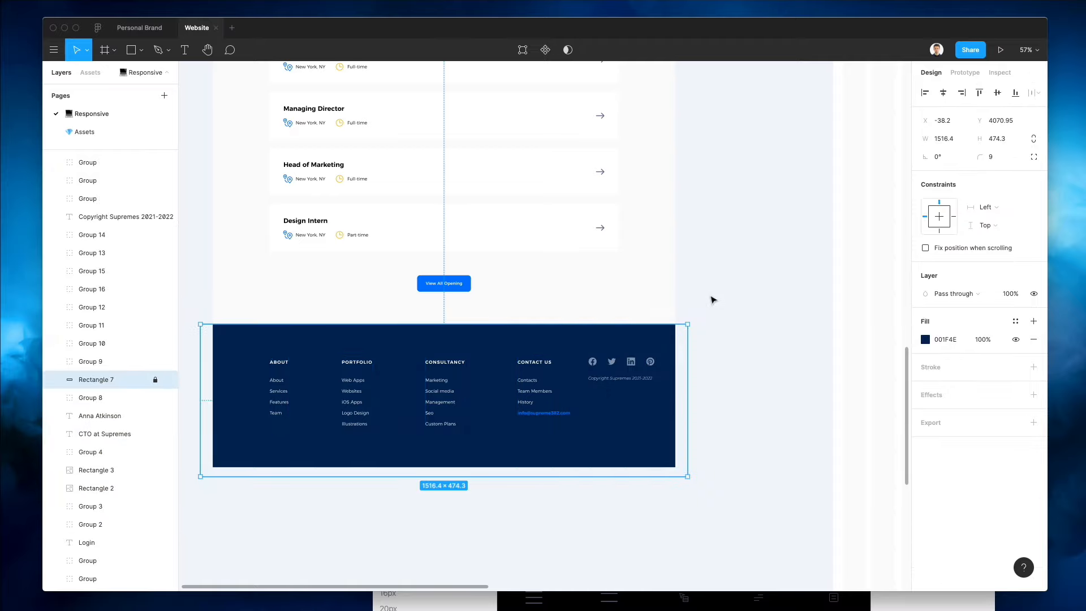
scroll(711, 298, up, 5)
scroll(447, 351, down, 3)
key(ctrl+c)
key(Escape)
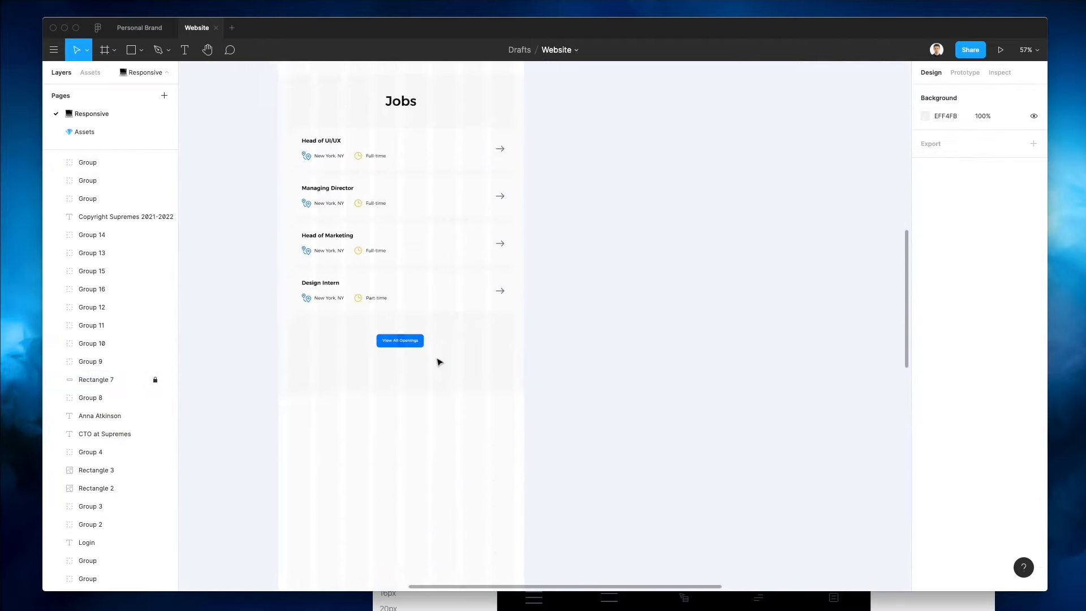
Paste the navy rectangle, unlock it and move it into the Tablet frame below the View All Openings button
key(ctrl+v)
key(Escape)
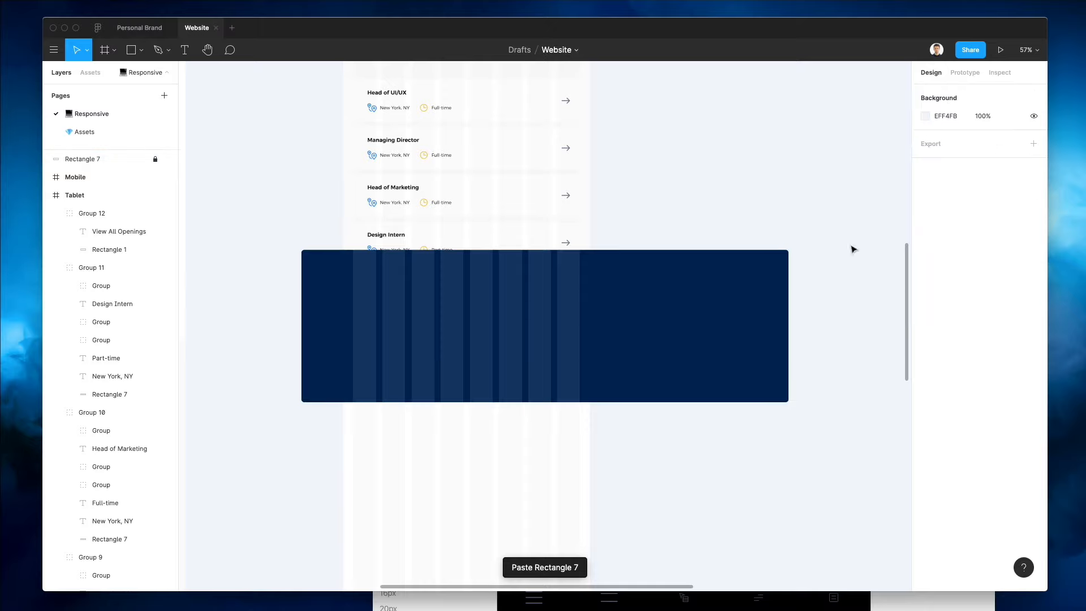
click(428, 285)
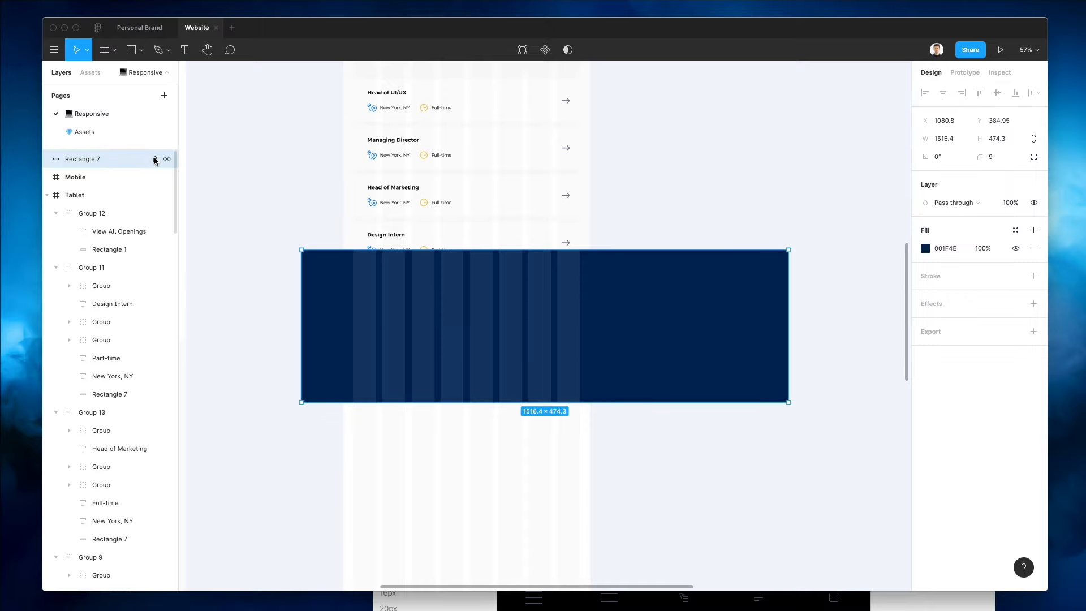
drag(484, 335, 542, 432)
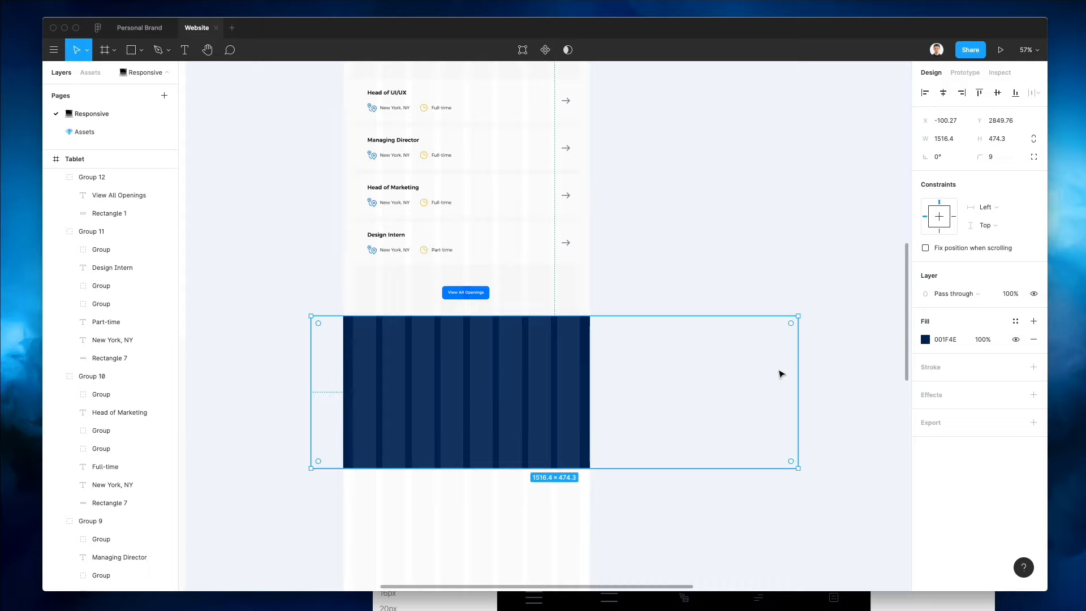
Resize the navy rectangle to the Tablet frame's width of 768 and about 602 high, with a corner radius of 0
drag(797, 317, 589, 321)
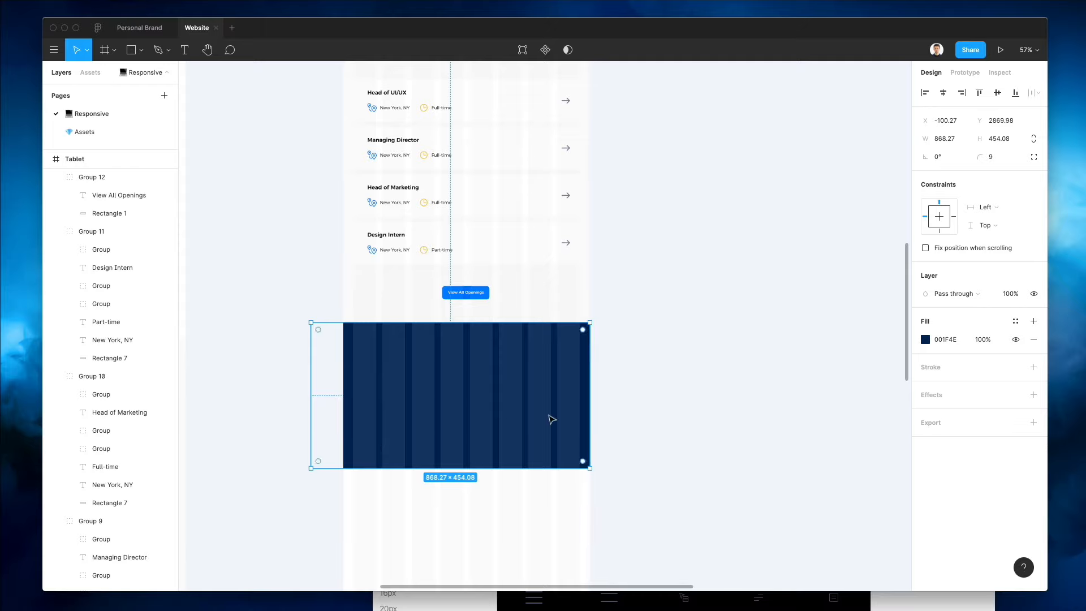
drag(312, 466, 346, 514)
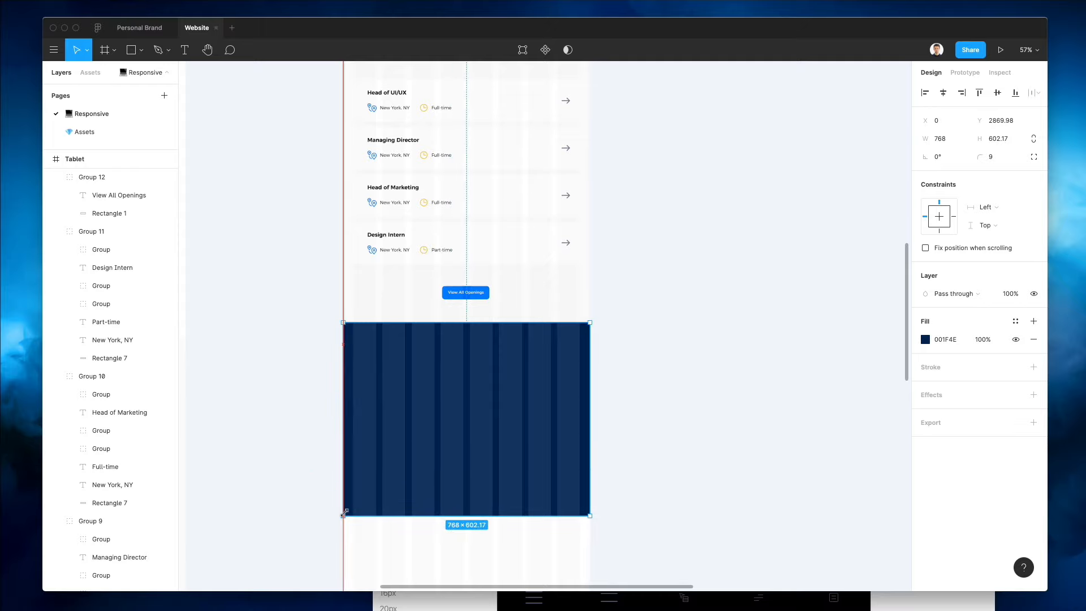
drag(976, 152, 643, 170)
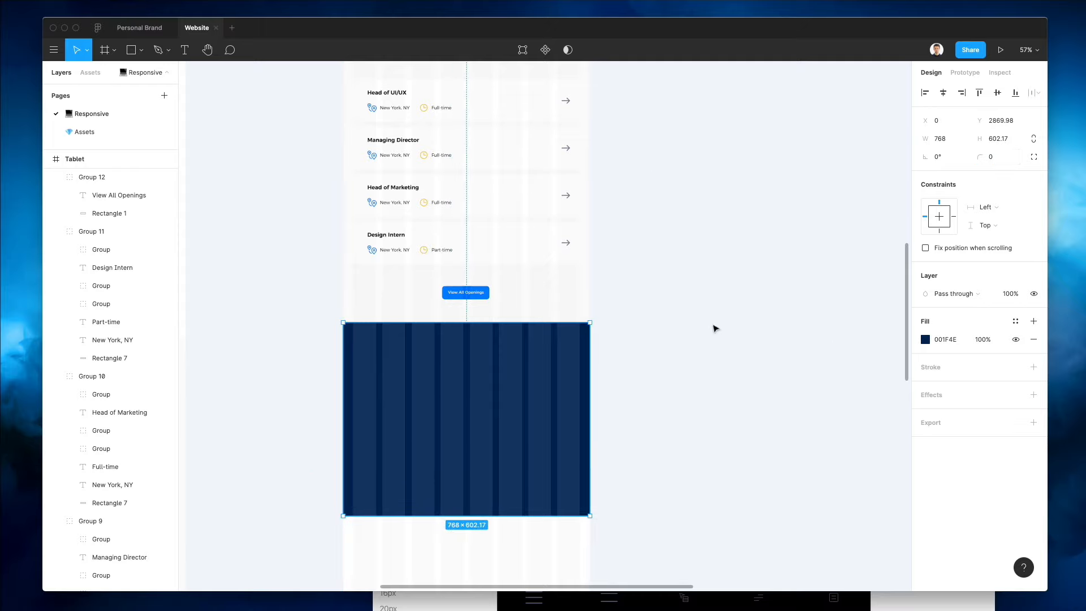
Nudge the navy footer rectangle up to a Y position of 2867.98
key(shift+Up)
key(shift+Down)
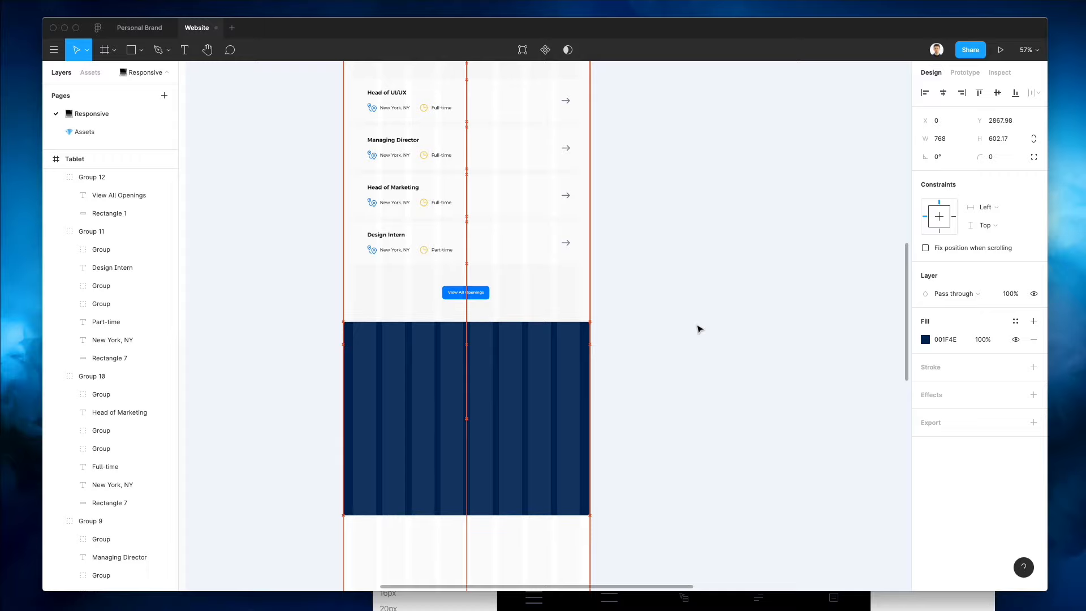
click(686, 304)
Copy the About, Portfolio, Consultancy and Contact Us link columns from the desktop footer
scroll(674, 319, down, 3)
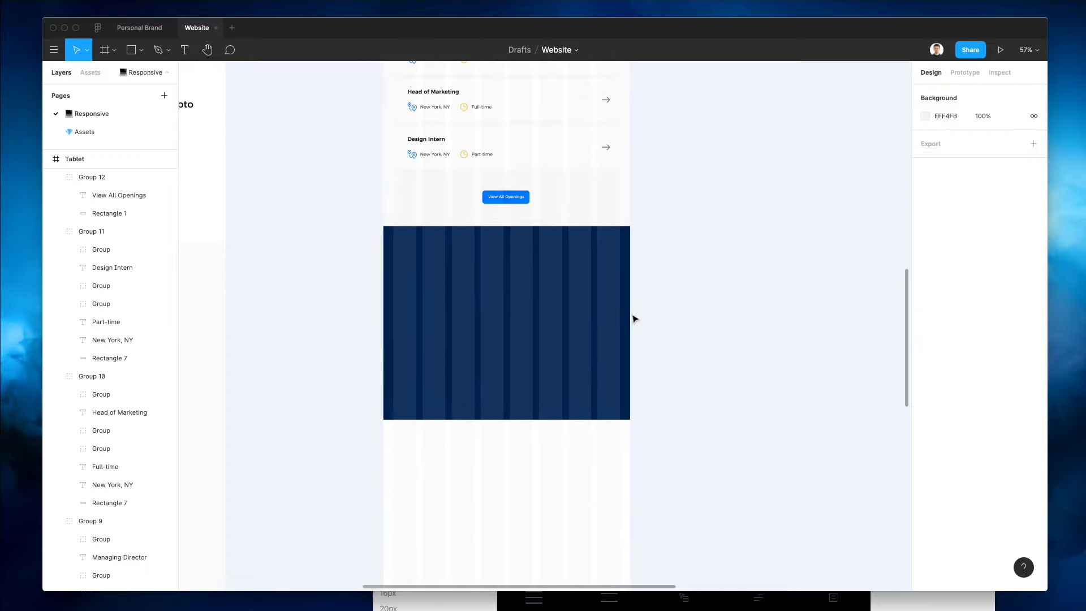
scroll(635, 317, left, 10)
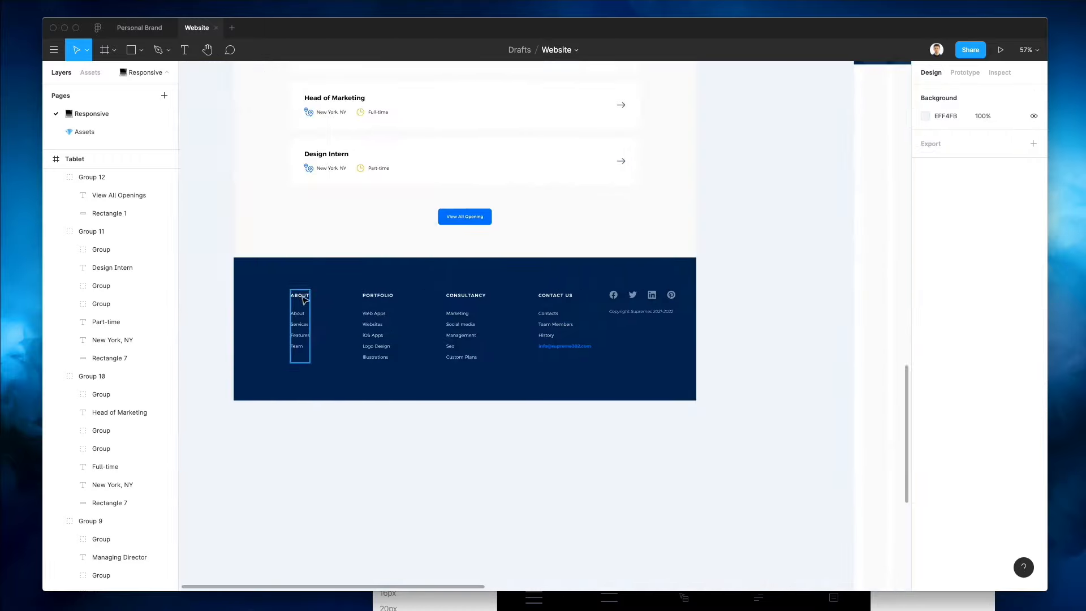
click(304, 300)
shift+click(380, 300)
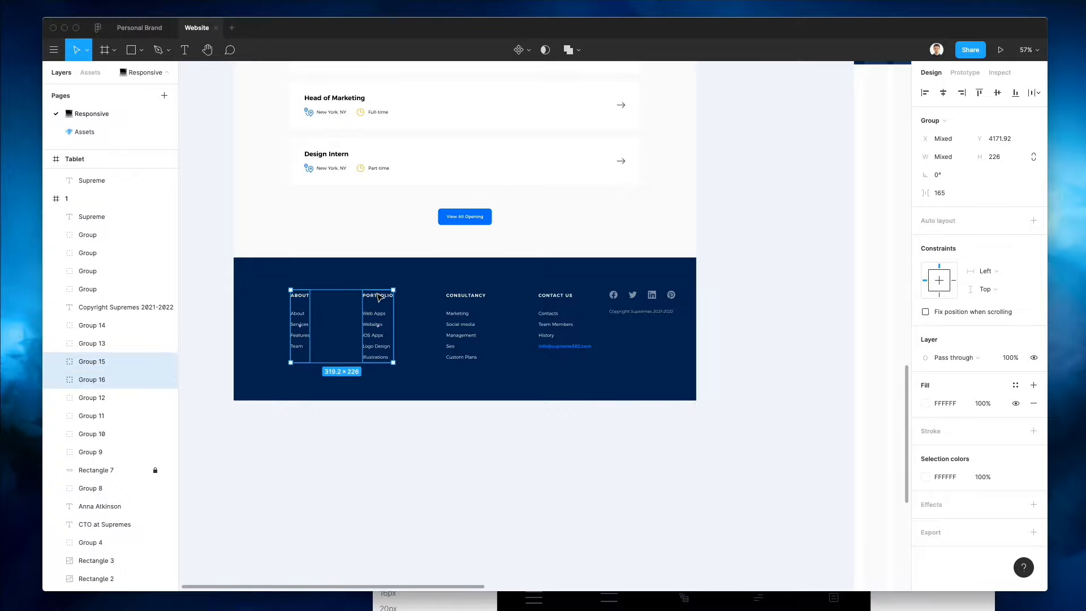
shift+click(468, 304)
shift+click(555, 299)
scroll(586, 299, up, 15)
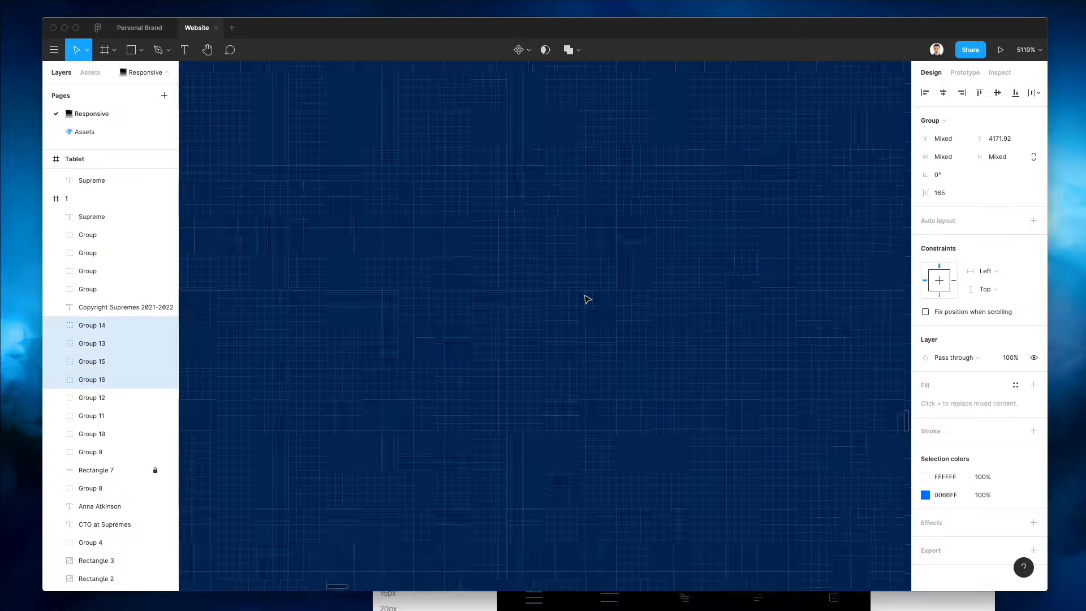
scroll(586, 297, down, 15)
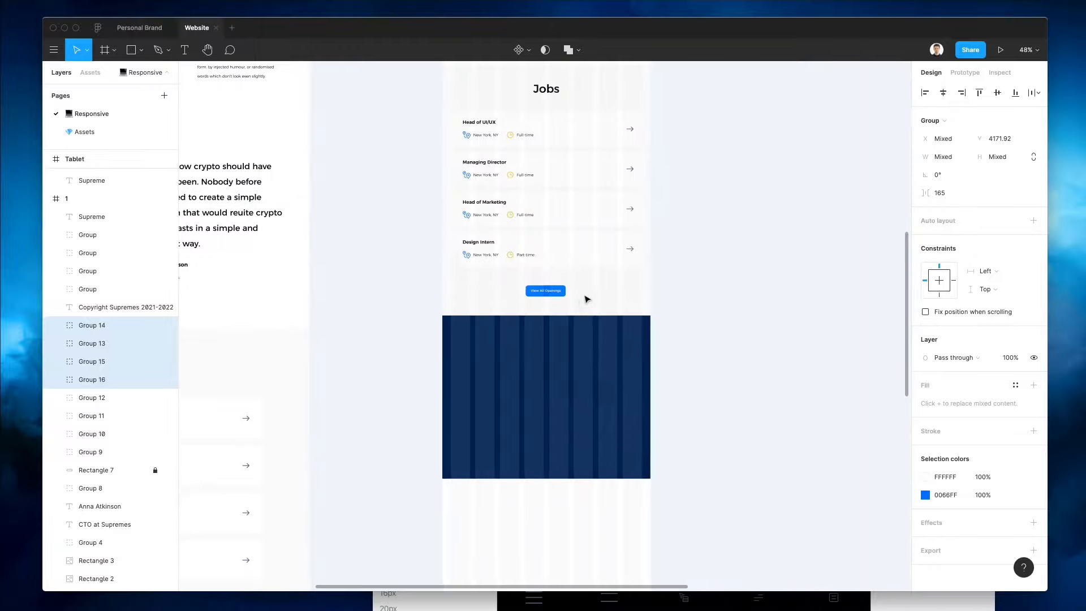
Paste the four link columns into the Tablet frame and move them onto the upper part of the navy footer
click(552, 351)
key(ctrl+v)
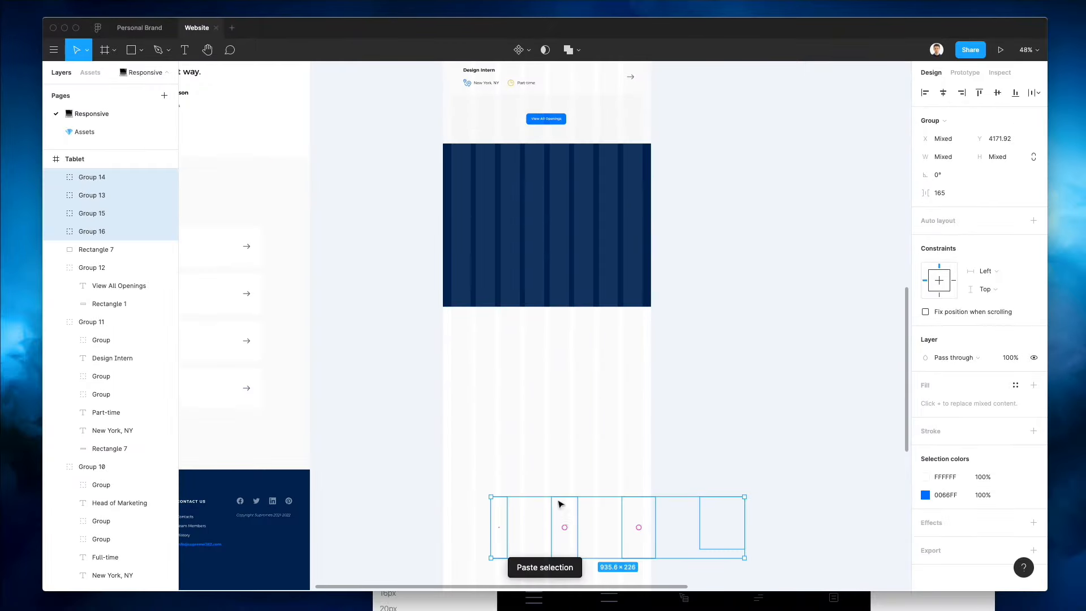
drag(559, 503, 521, 198)
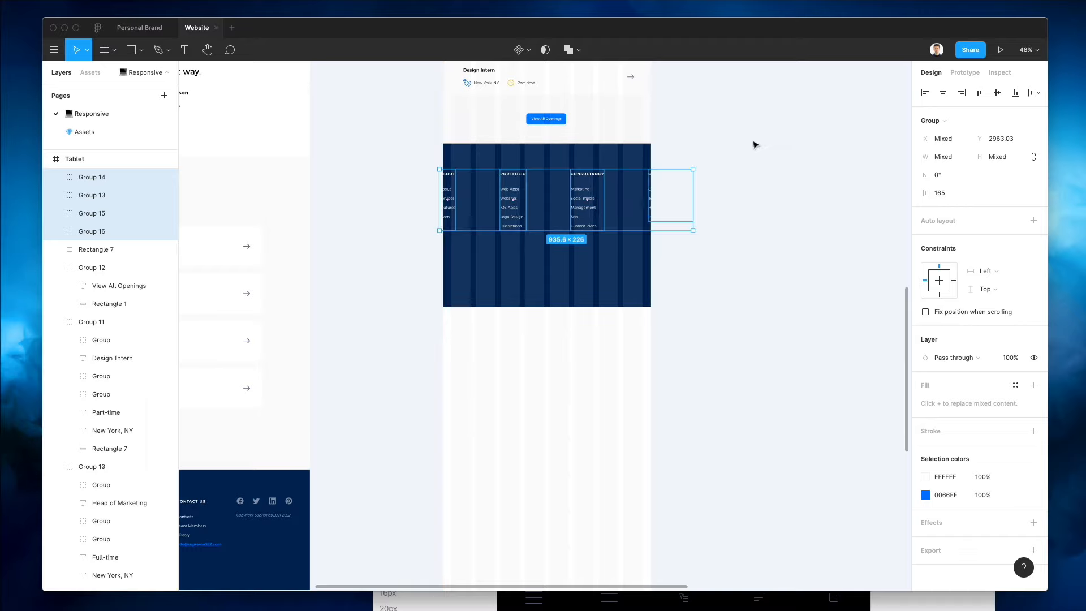
click(754, 145)
Align the About link column with the first grid column of the Tablet footer and the Portfolio column with the third
scroll(532, 146, down, 3)
scroll(531, 145, up, 8)
drag(398, 200, 417, 200)
click(501, 200)
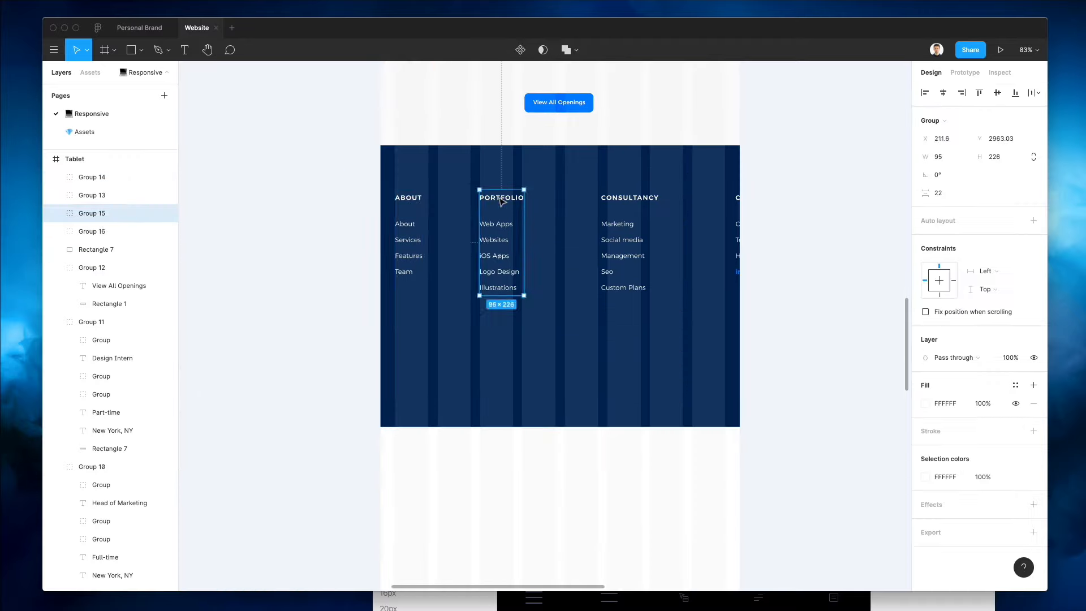
mouse_move(501, 199)
mouse_down()
mouse_move(510, 200)
mouse_move(501, 201)
mouse_up()
Align the Consultancy link column with the fifth grid column of the Tablet footer and the Contact Us column with the seventh
shift+click(623, 204)
drag(624, 206, 593, 208)
key(super+z)
drag(737, 202, 650, 203)
click(782, 184)
scroll(783, 186, up, 4)
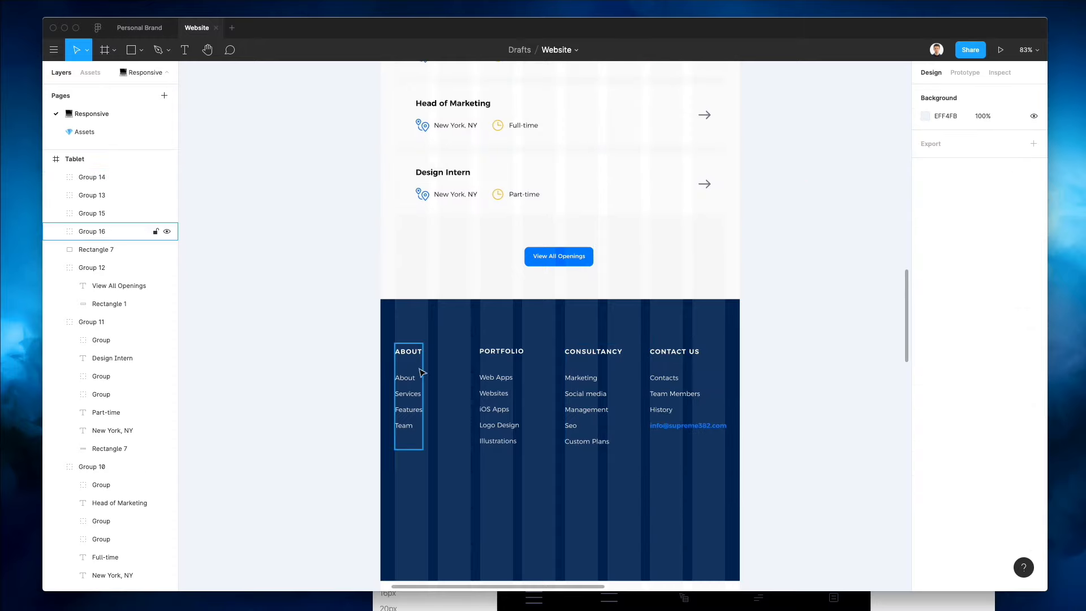
click(419, 358)
click(775, 390)
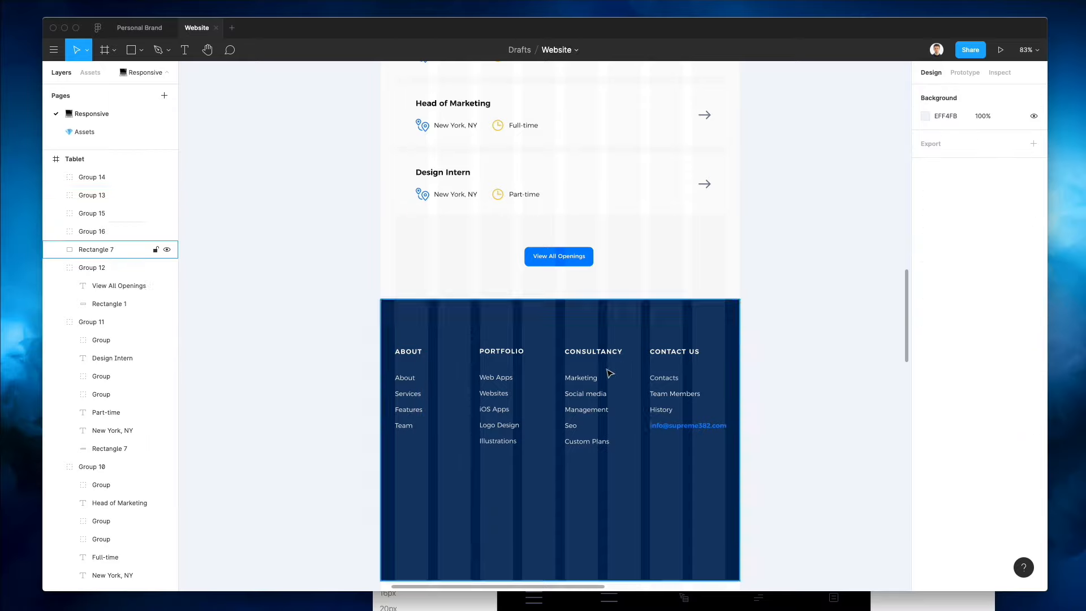
Copy the four social icons and copyright text from the desktop footer and place them beneath the Tablet footer's About column
scroll(704, 352, down, 5)
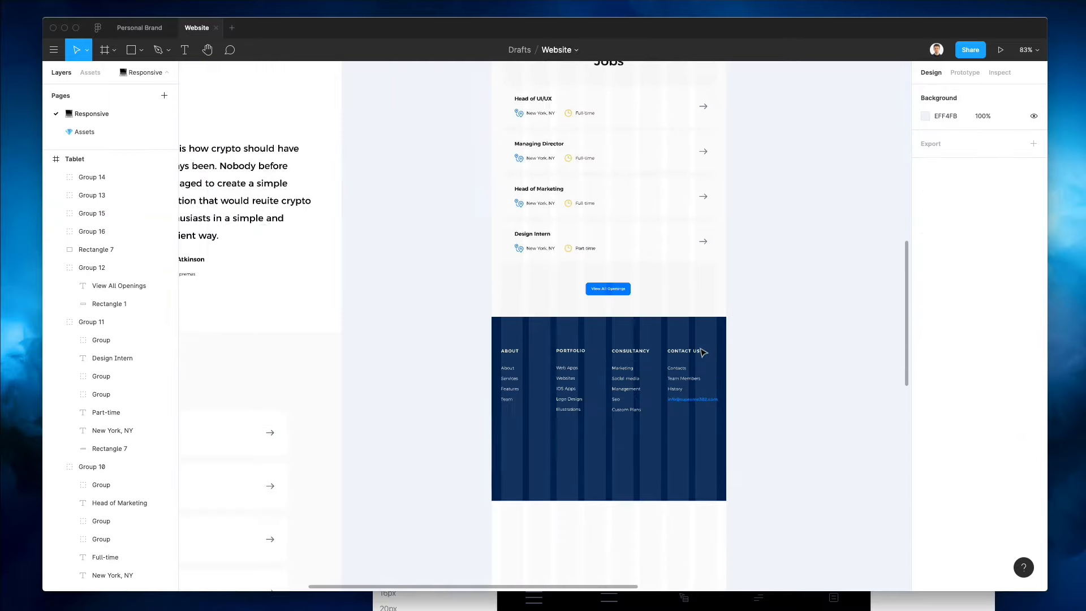
scroll(768, 351, down, 6)
scroll(769, 352, left, 7)
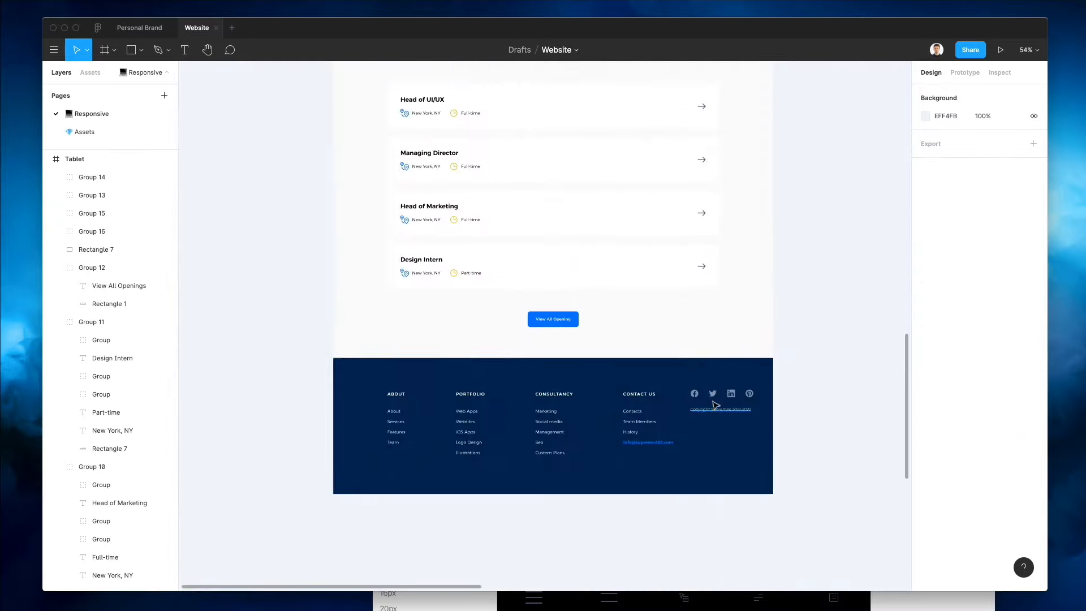
drag(793, 379, 688, 423)
scroll(740, 393, right, 7)
scroll(740, 393, up, 6)
scroll(698, 419, up, 5)
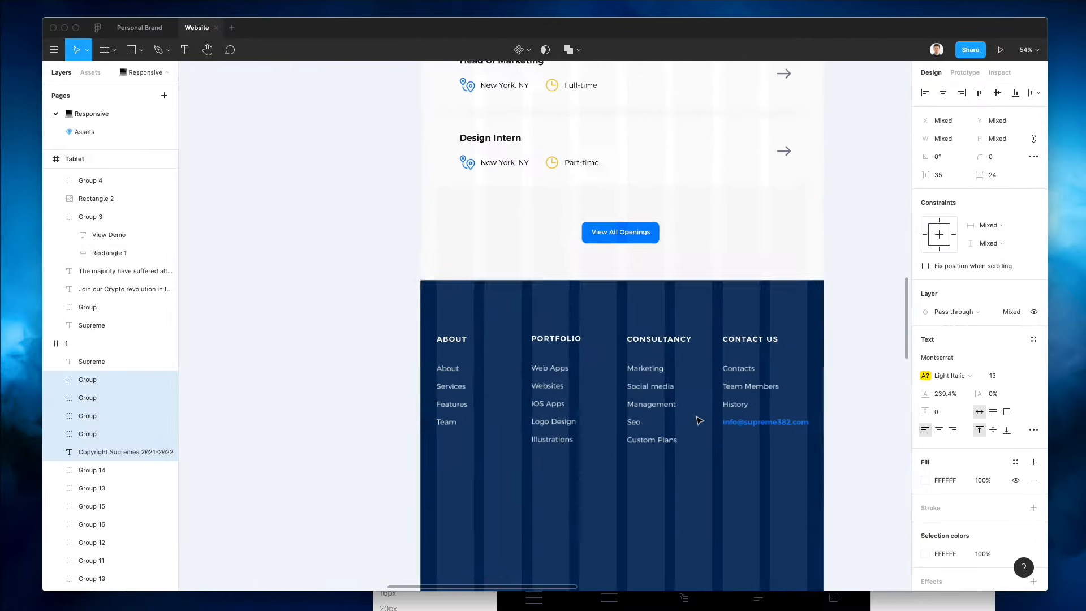
key(super+v)
drag(562, 310, 493, 492)
Draw a horizontal divider 706 wide between the footer links and social icons, with an FFFFFF stroke and 30% layer opacity
key(l)
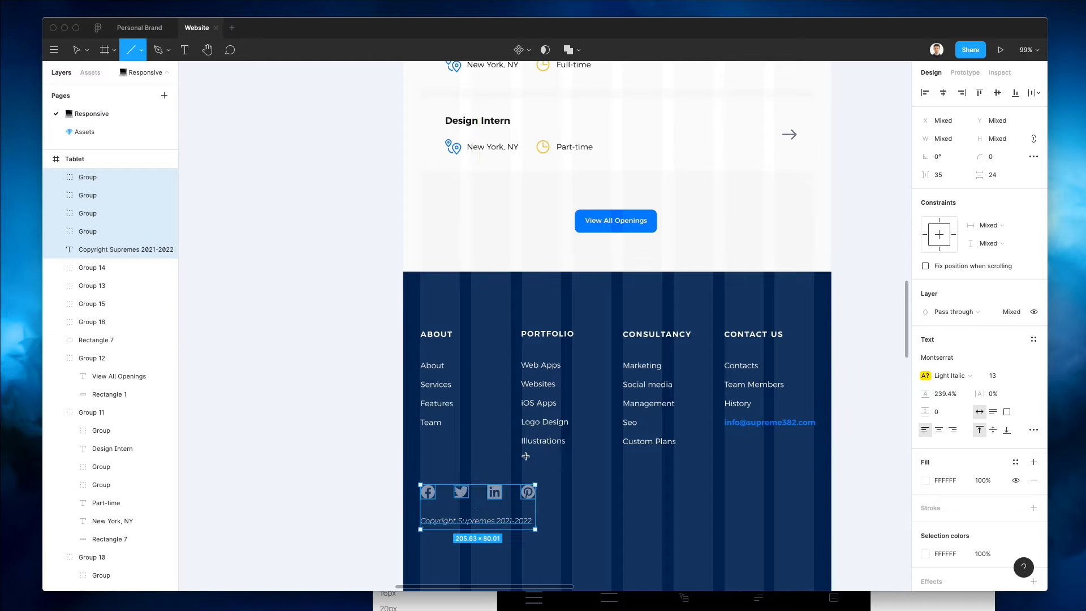
drag(421, 467, 814, 467)
click(925, 367)
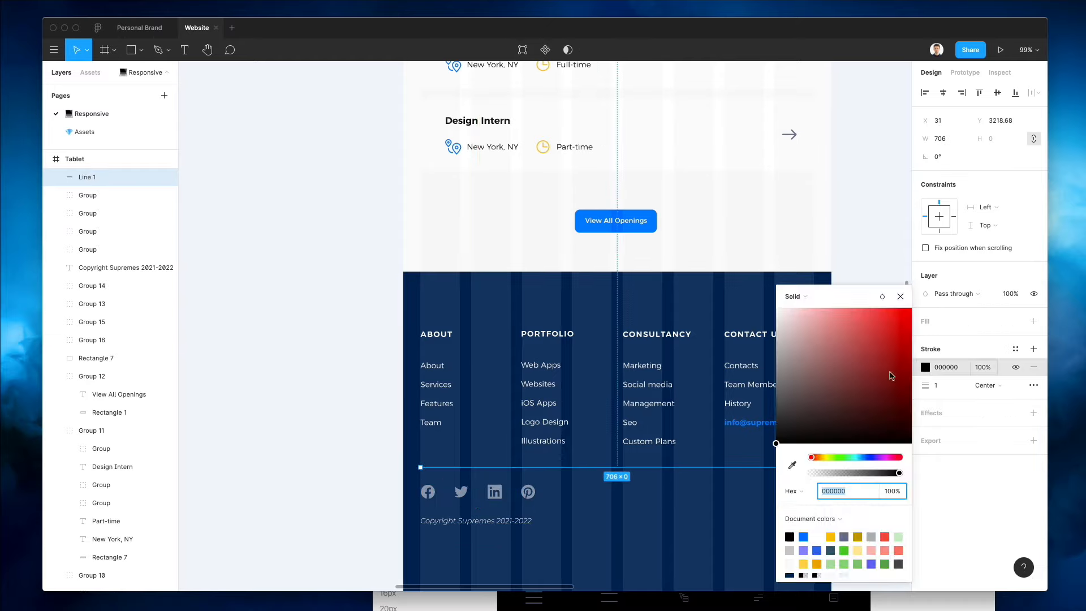
drag(890, 374, 640, 158)
click(691, 290)
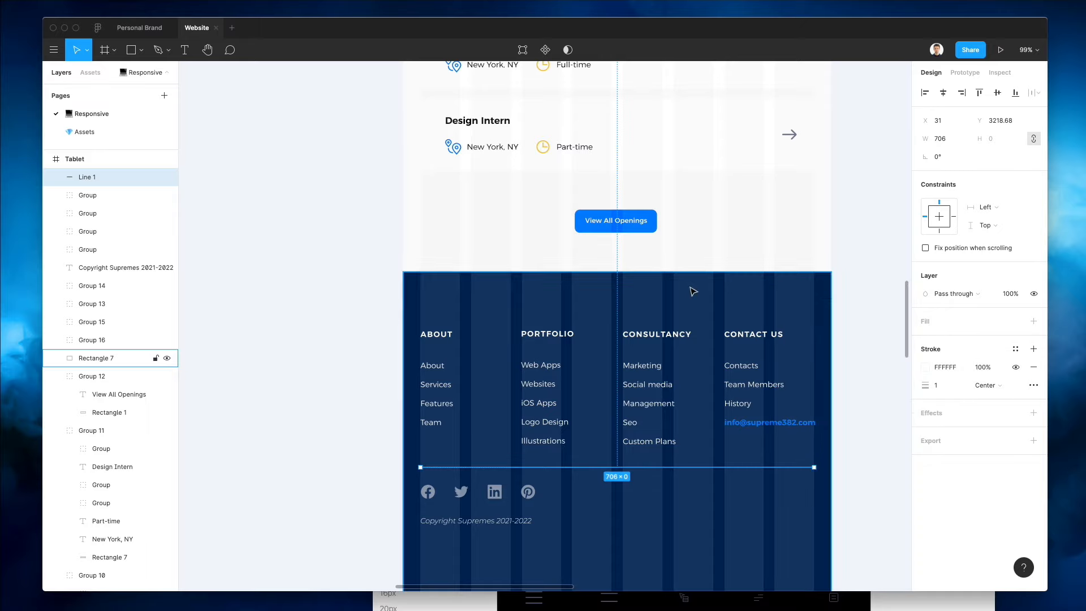
key(3)
Move the four link columns up by 10 and the social icons with the copyright text down by 10, away from the divider
scroll(686, 338, down, 2)
scroll(686, 338, right, 1)
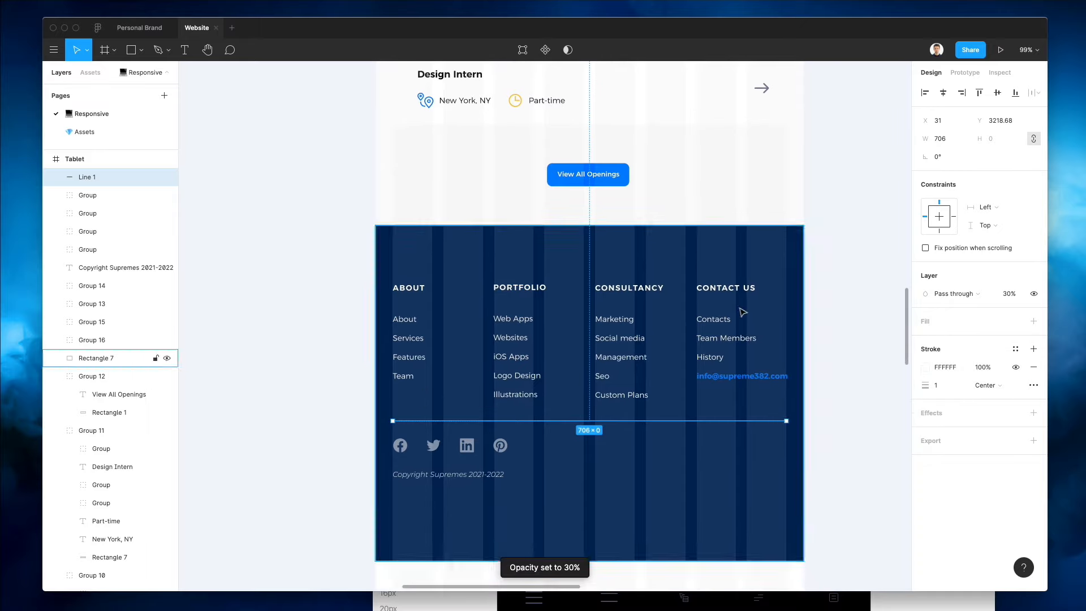
drag(871, 254, 389, 387)
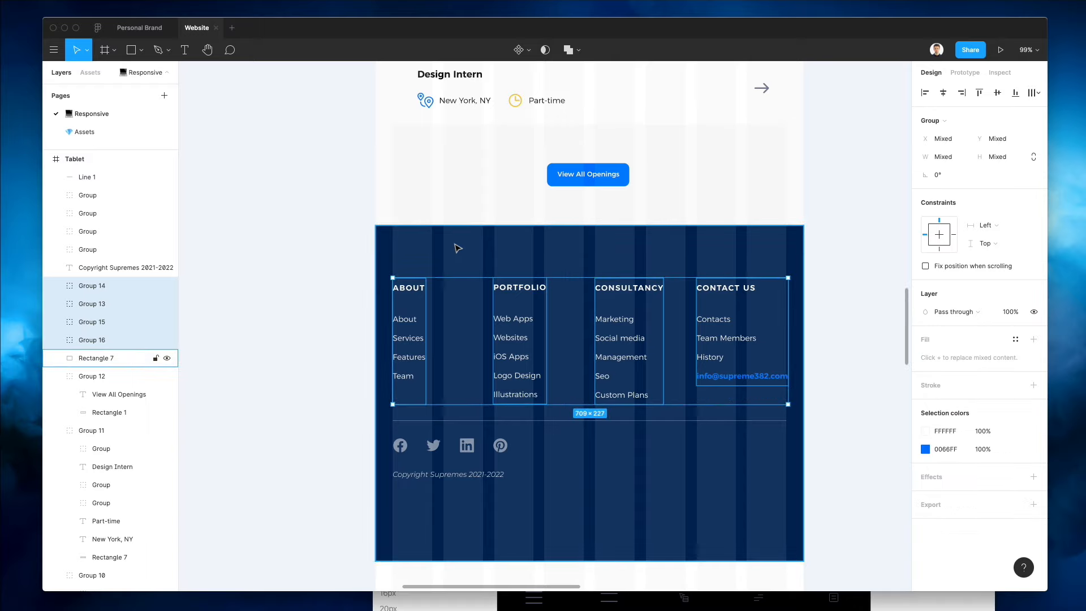
key(shift+Up)
drag(352, 437, 551, 496)
key(shift+Down)
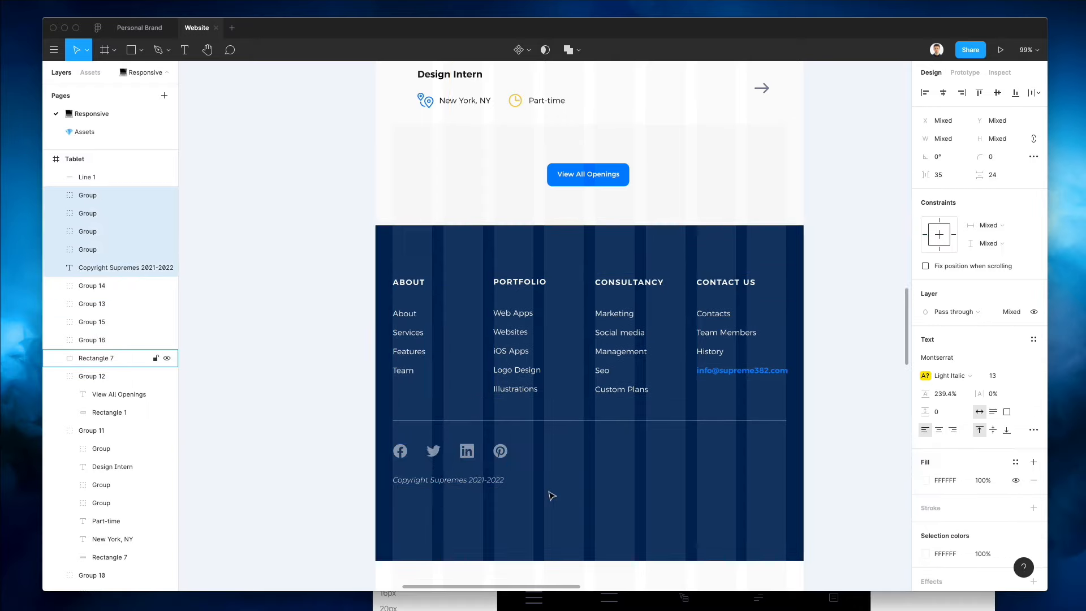
Set the font size of the About, Portfolio, Consultancy and Contact Us headings in the Tablet footer to 13
super+click(518, 277)
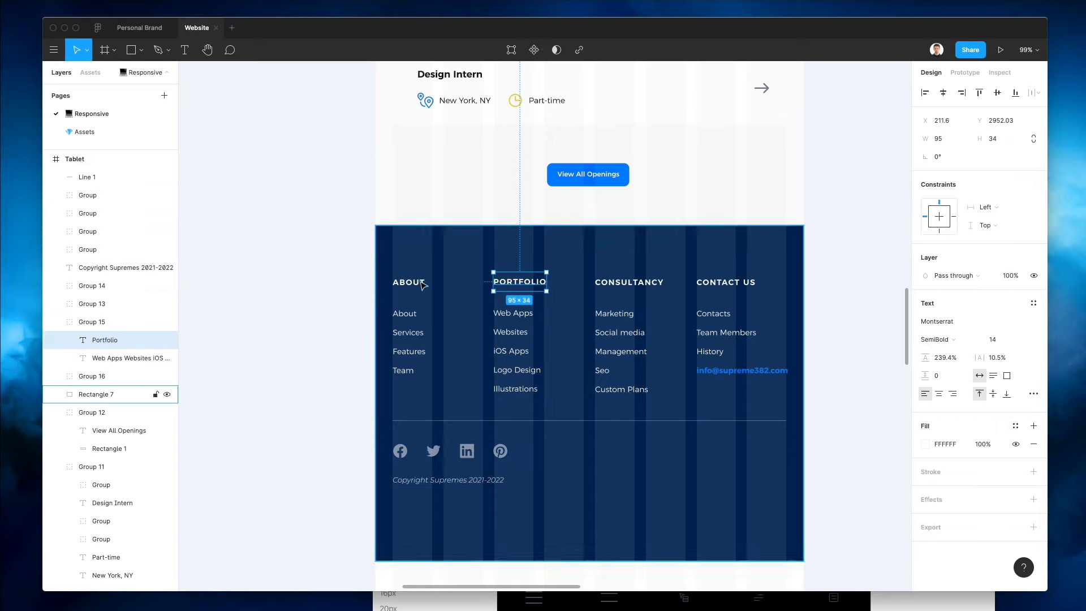
shift+super+click(423, 286)
shift+super+click(630, 282)
shift+super+click(722, 285)
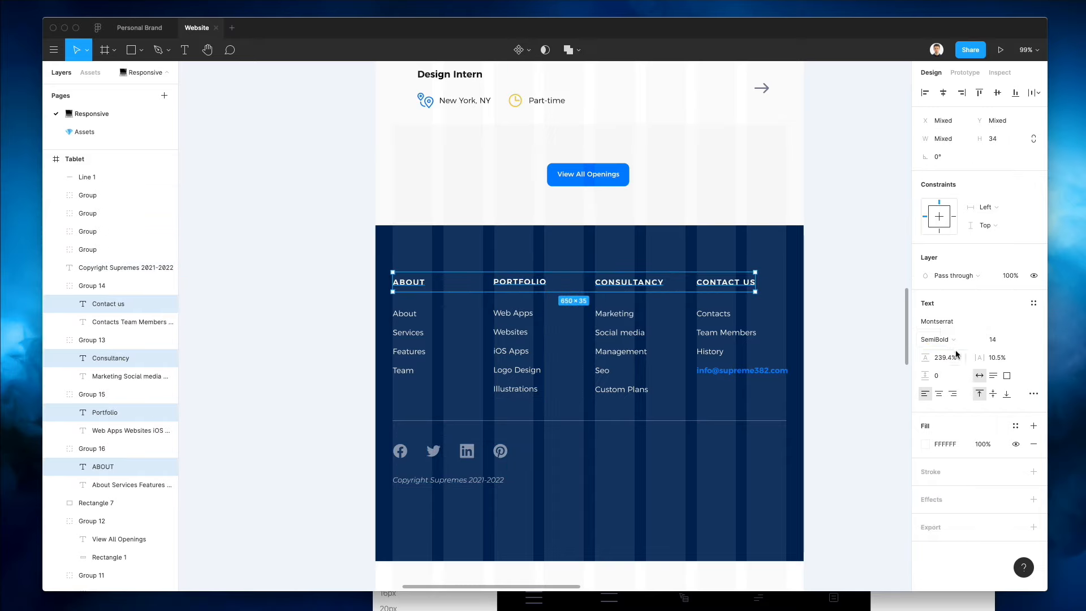
text(13)
key(Return)
key(Escape)
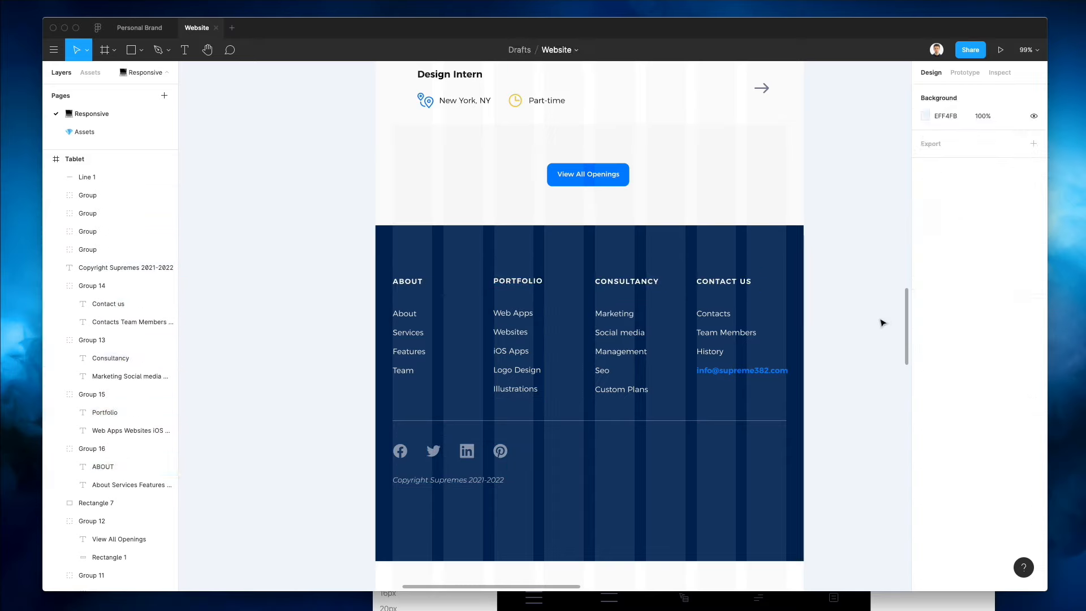
Set the font size of the link lists under the four footer headings to 13
drag(358, 299, 734, 386)
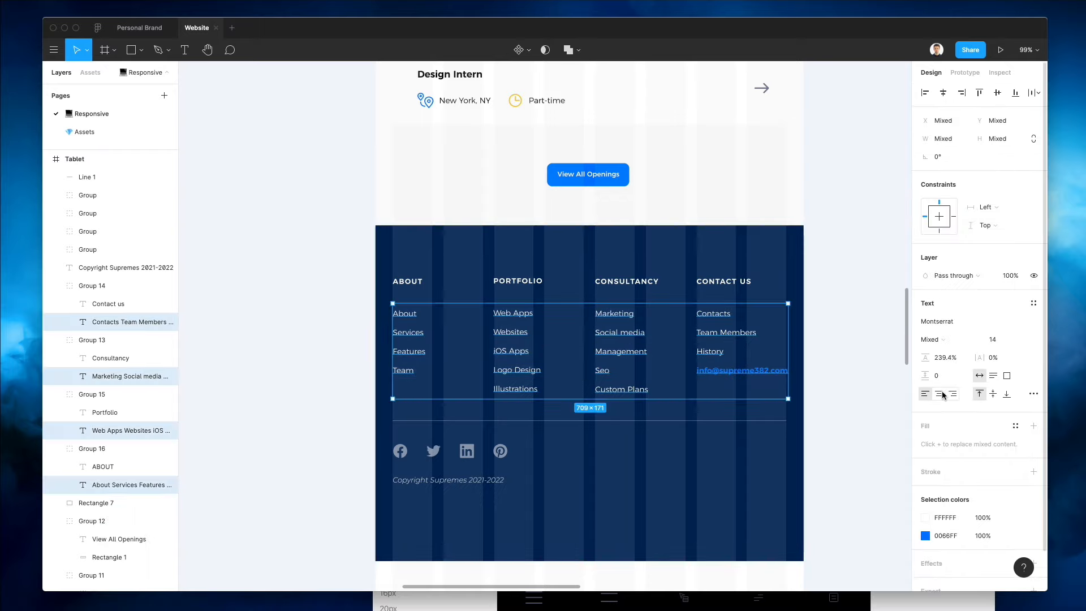
text(13)
key(Return)
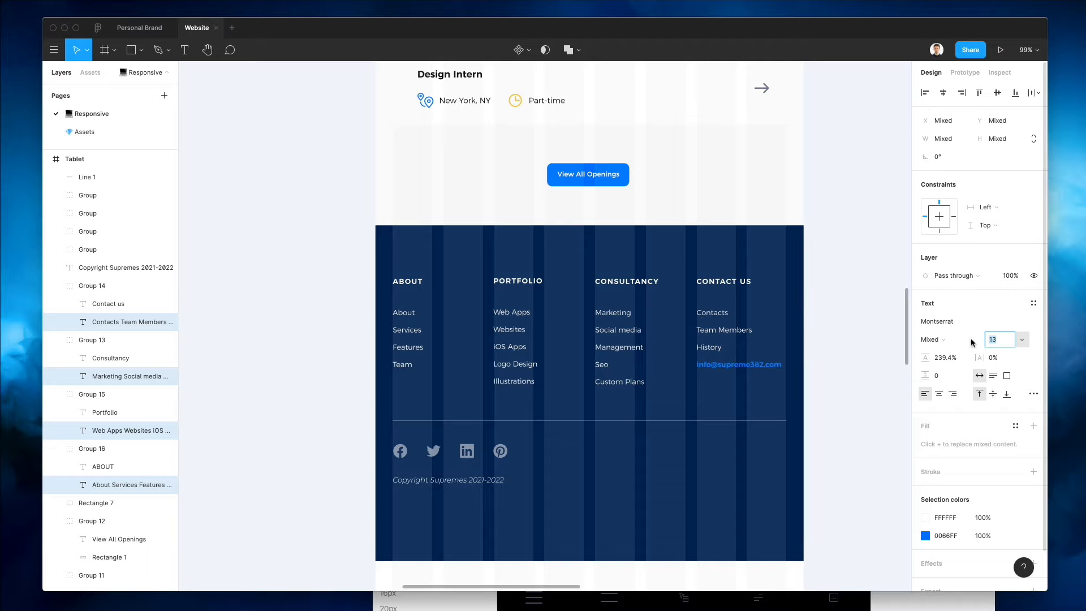
click(858, 313)
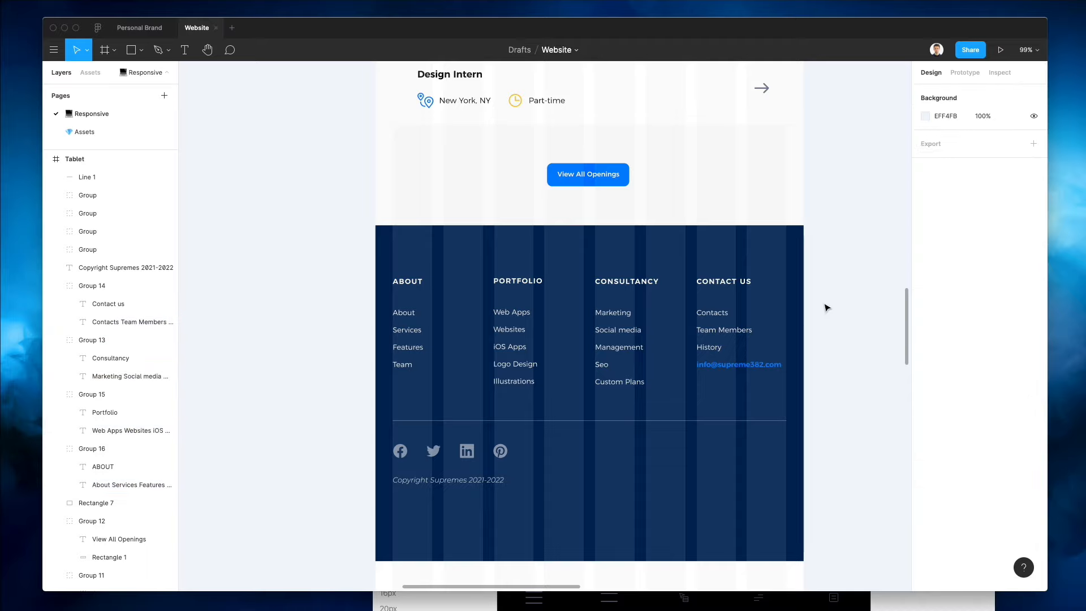
Move the four footer link lists up by about 10, closer to their headings
super+click(634, 328)
shift+super+click(752, 325)
shift+super+click(507, 334)
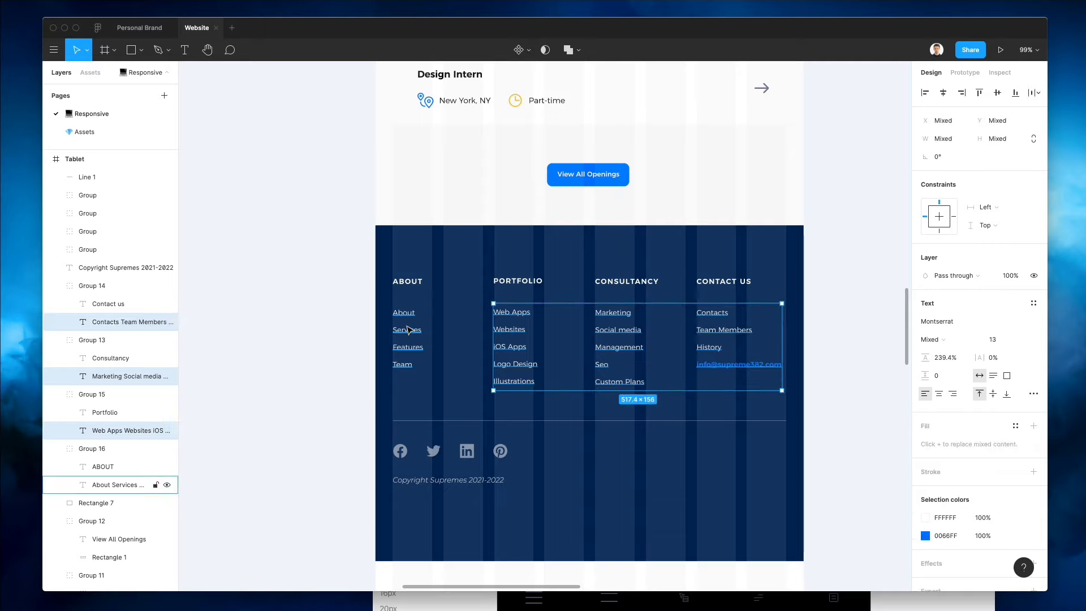
shift+super+click(407, 333)
drag(407, 334, 408, 328)
click(339, 309)
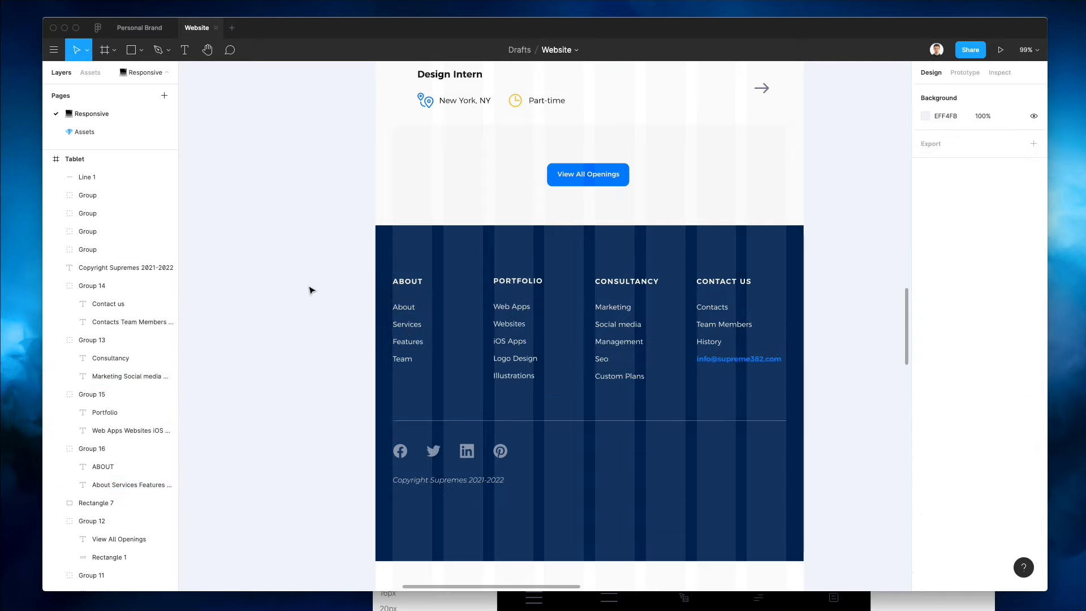
Nudge the footer divider line up to a Y position of 3203.68
click(428, 421)
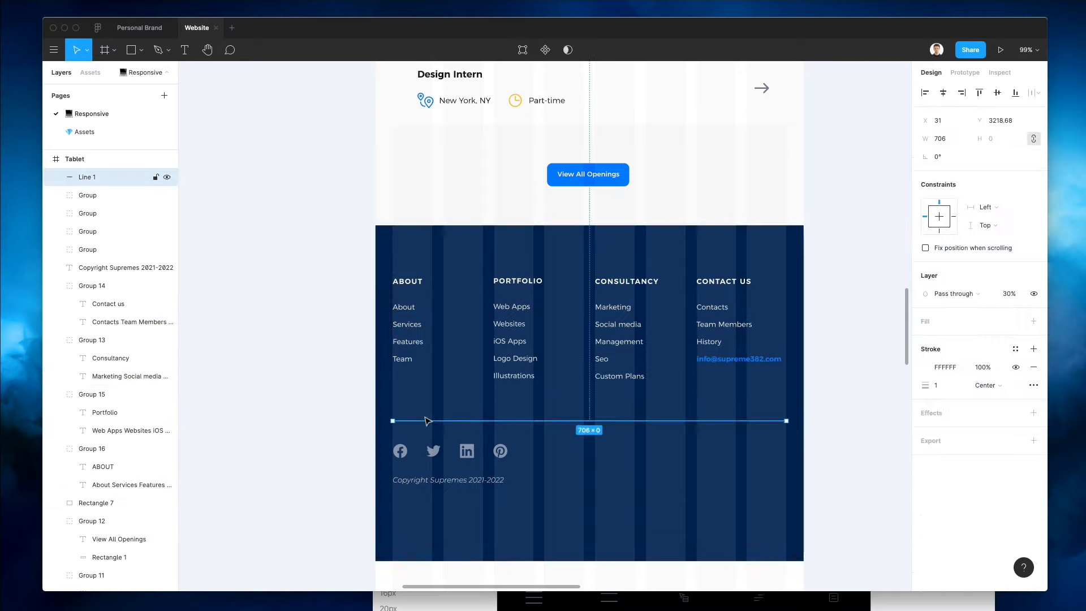
key(Up)
key(Up)
key(Up)
key(Up)
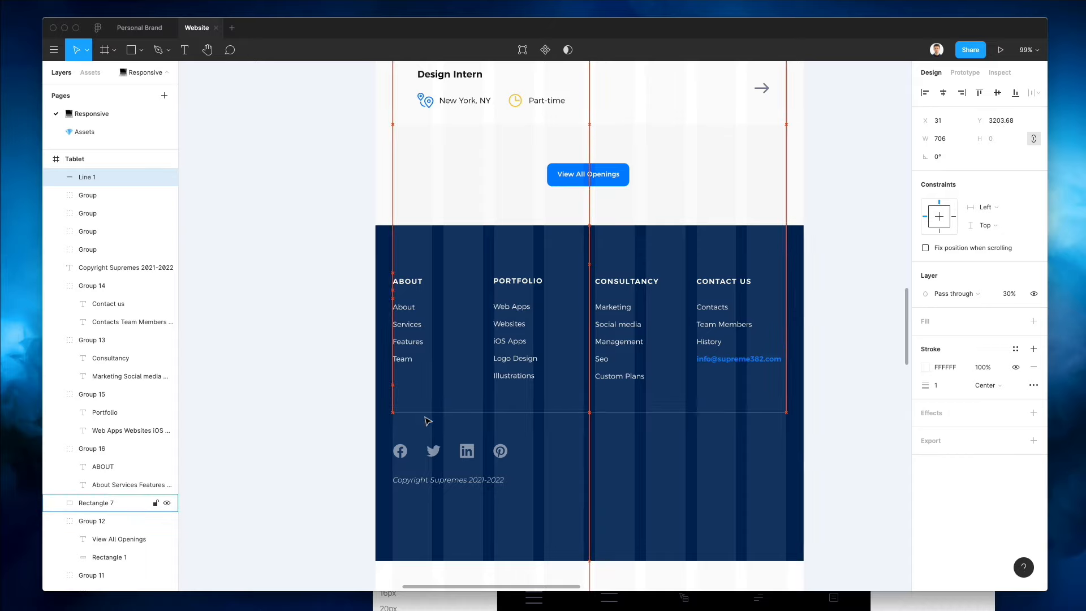
click(308, 385)
Place the copyright text at the divider's right end, level with the social icons, and move the whole row up by 20
mouse_move(453, 480)
mouse_down()
mouse_move(508, 476)
mouse_move(578, 451)
mouse_move(727, 453)
mouse_up()
drag(296, 429, 824, 498)
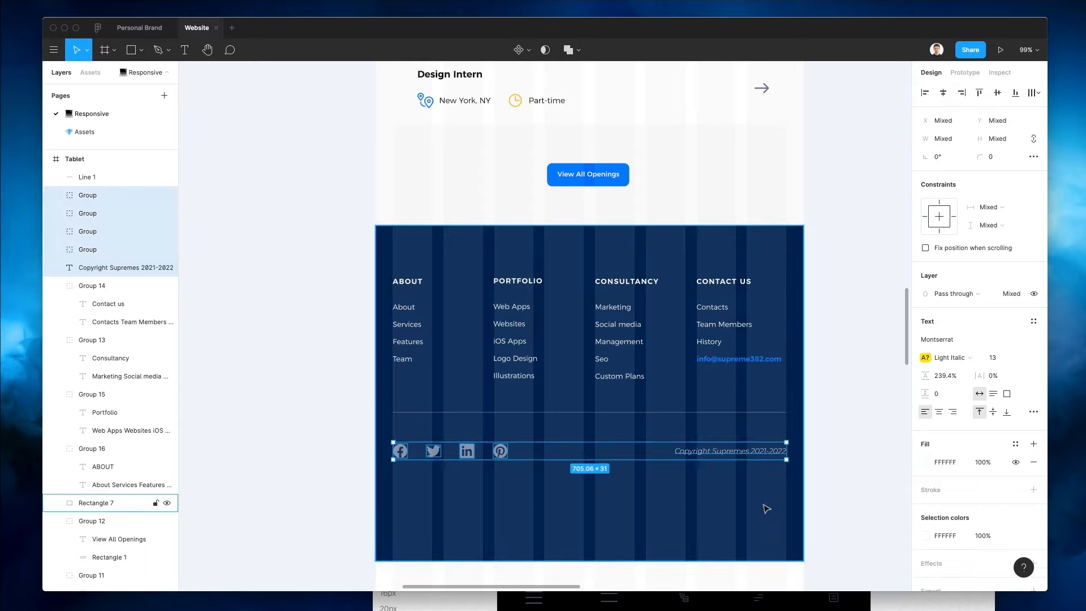
key(shift+Up)
key(shift+Up)
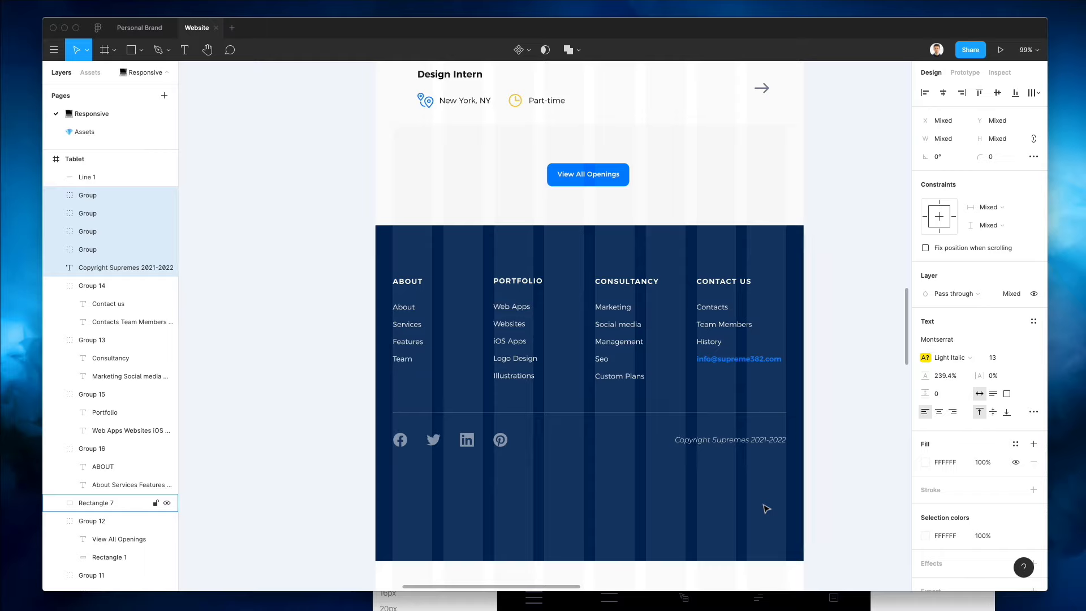
Shorten the navy footer rectangle by raising its lower edge to just below the social icons and copyright text
click(766, 508)
drag(596, 554, 581, 465)
key(Escape)
scroll(533, 219, down, 6)
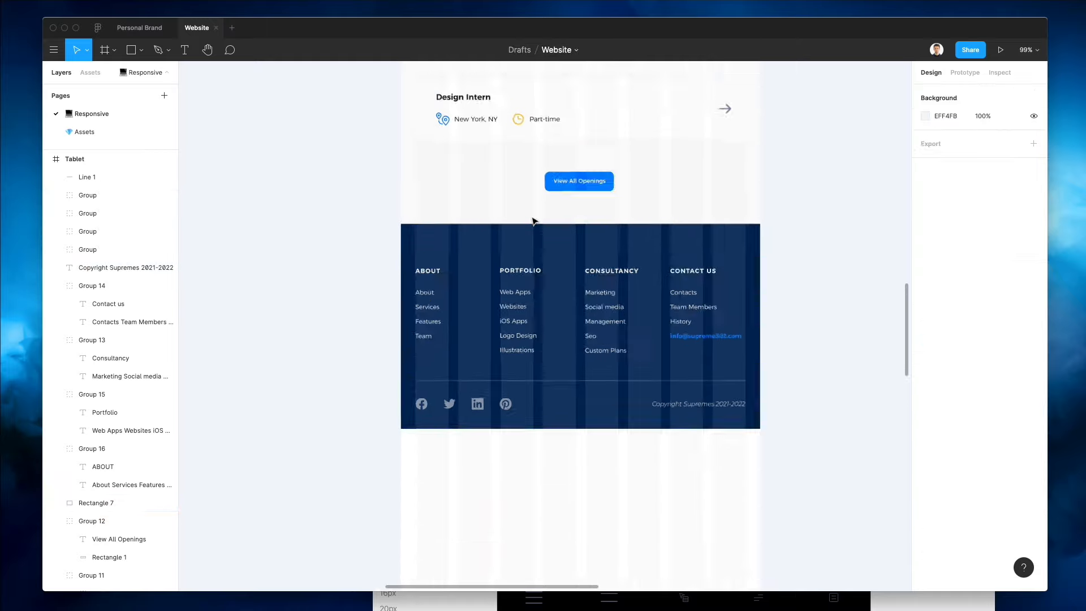
scroll(533, 221, down, 3)
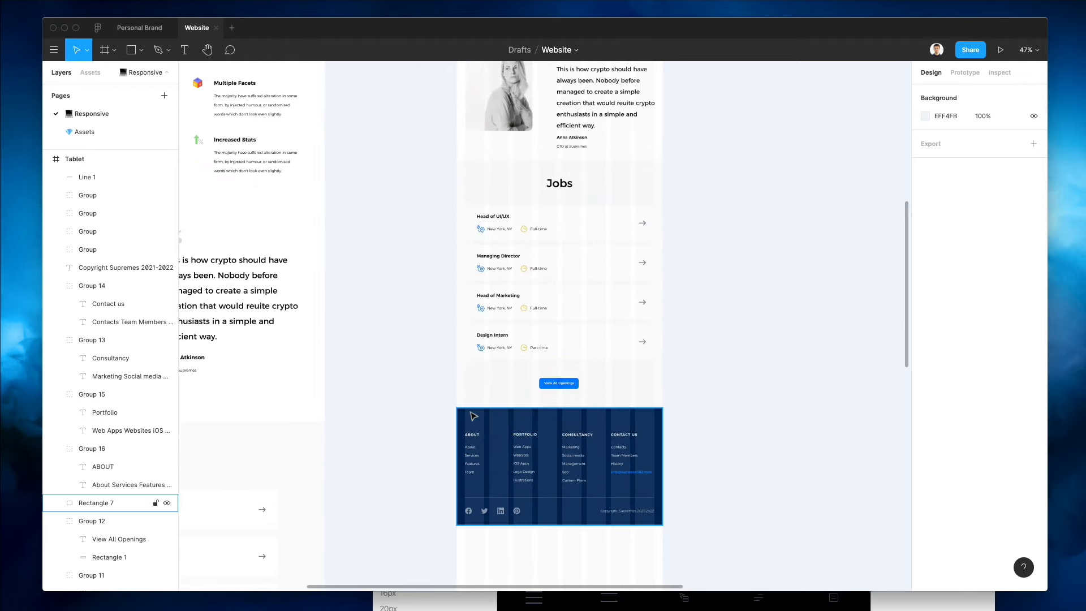
Move all the footer content, without the navy background rectangle, up by 10
drag(434, 408, 743, 540)
drag(696, 408, 649, 421)
key(shift+Up)
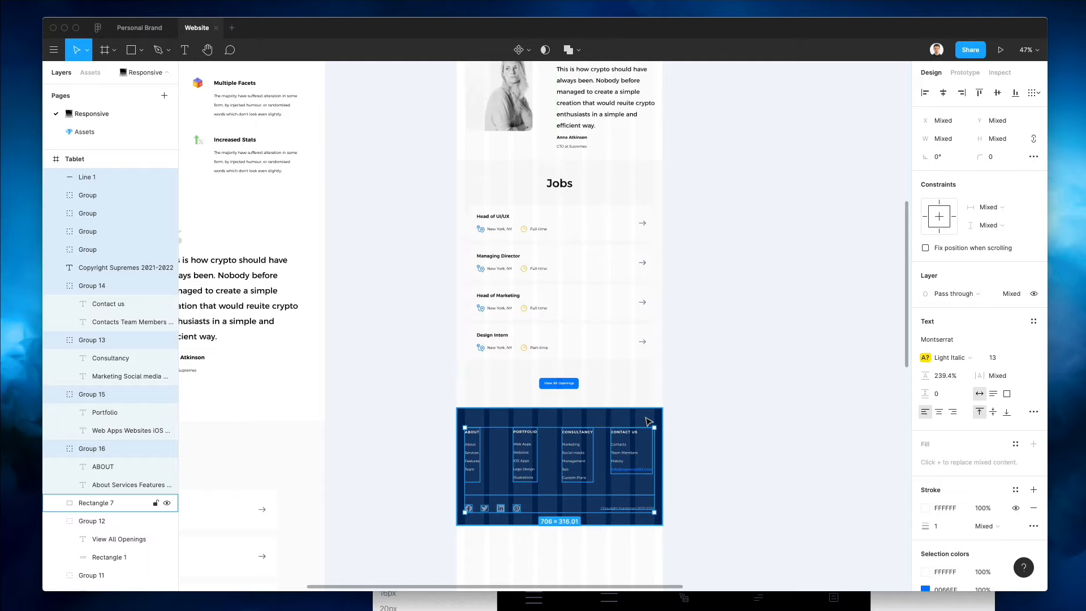
click(713, 344)
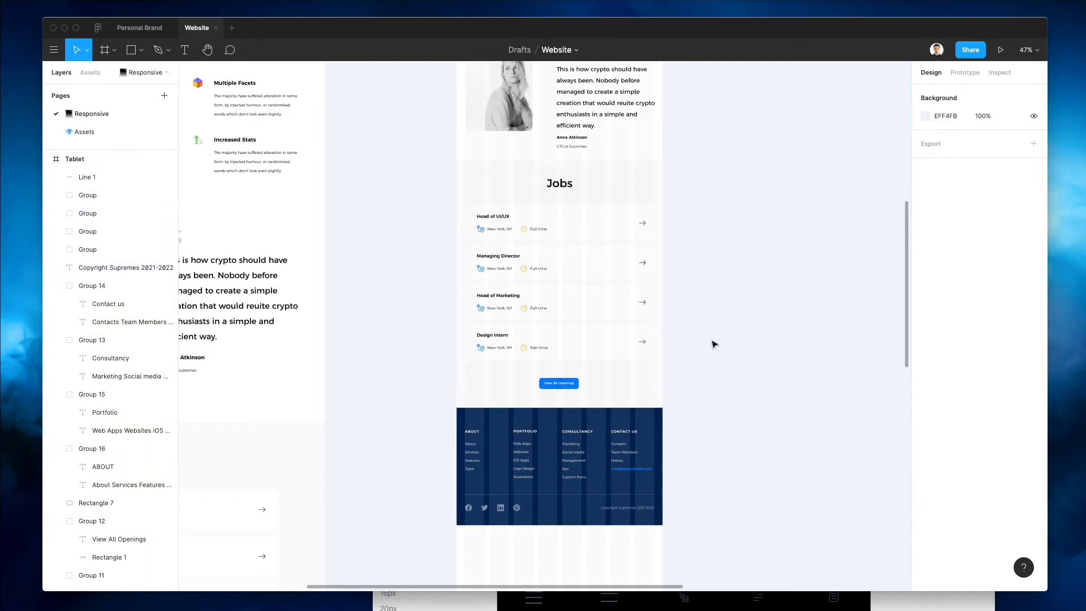
Shorten the Tablet frame to a height of 3306 so that it ends at the footer's lower edge
scroll(713, 344, up, 5)
scroll(650, 142, up, 4)
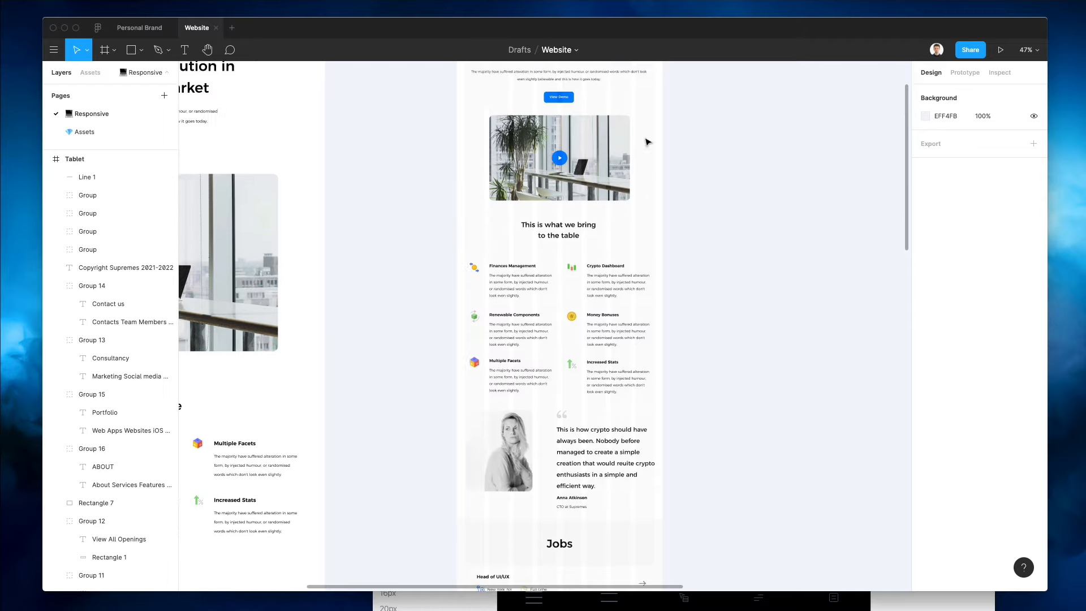
click(464, 97)
scroll(465, 90, down, 5)
scroll(465, 89, down, 10)
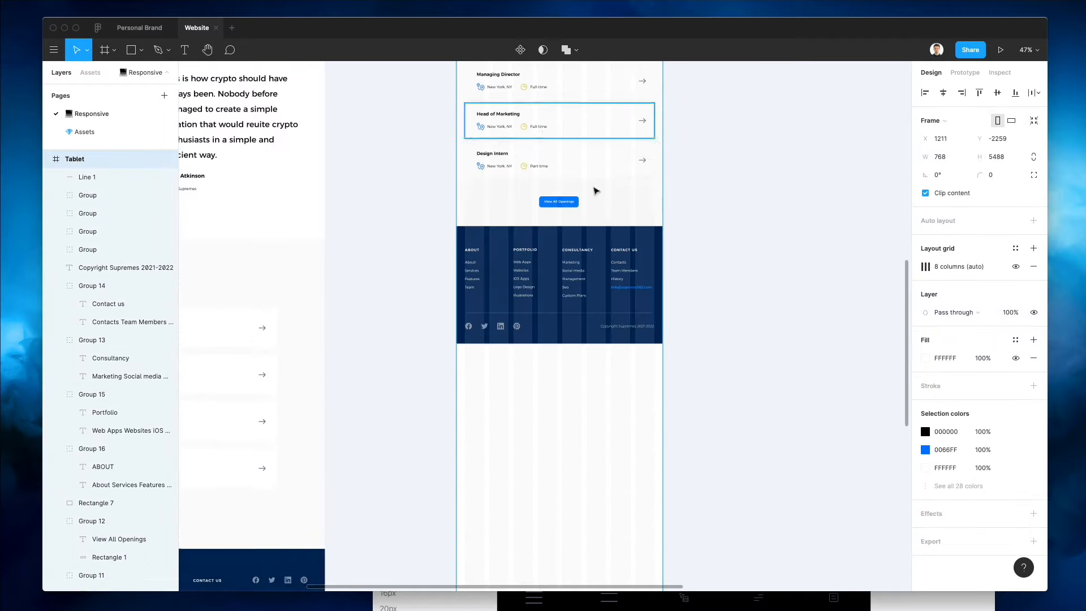
scroll(653, 515, down, 1)
scroll(654, 516, down, 4)
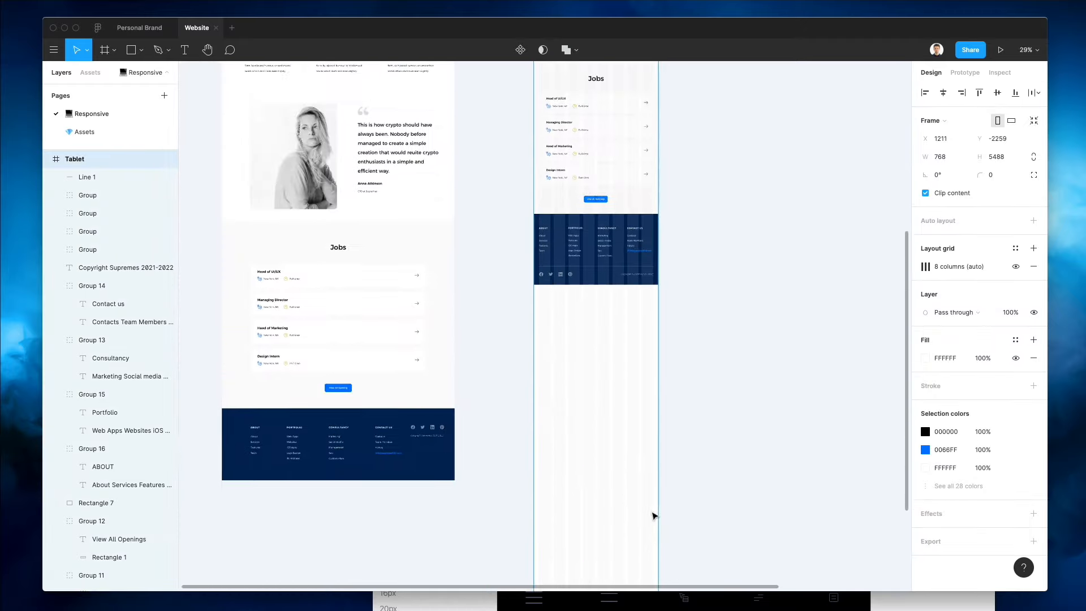
drag(603, 477, 597, 147)
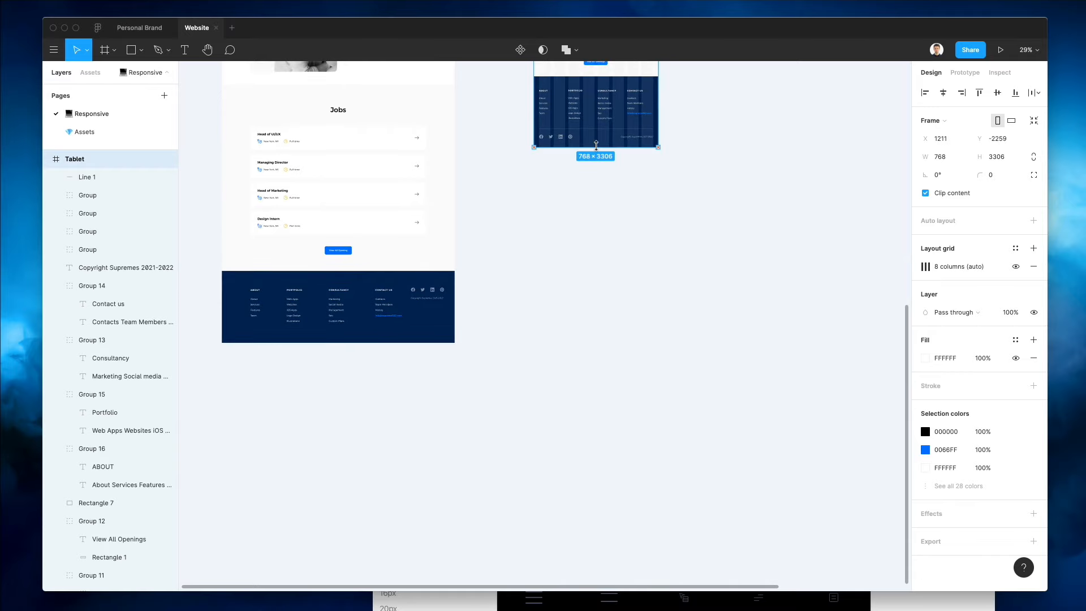
click(663, 177)
scroll(665, 182, up, 6)
scroll(665, 182, up, 8)
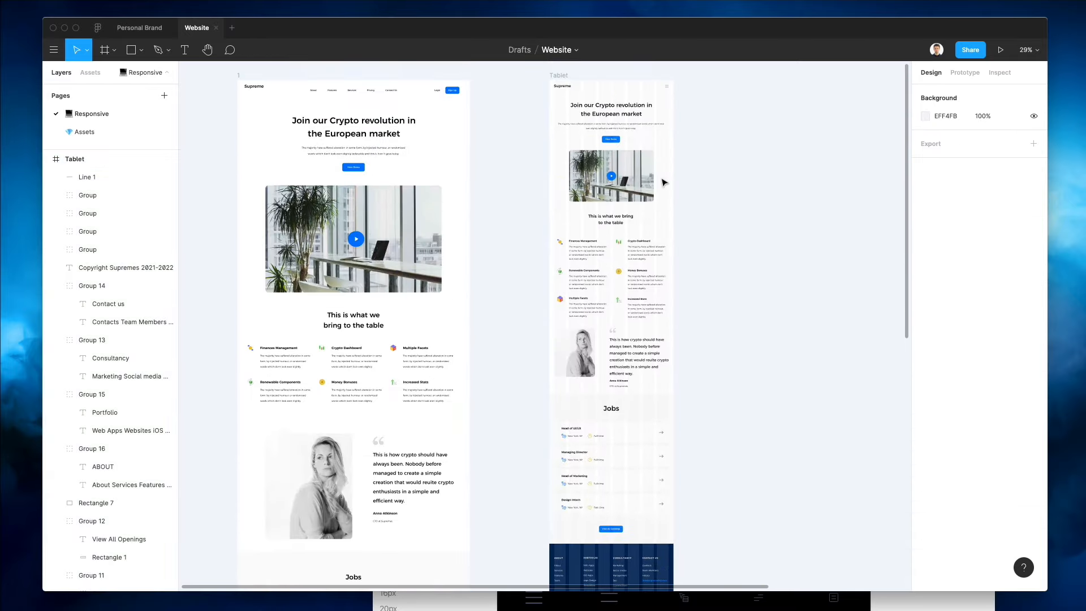
scroll(594, 232, up, 6)
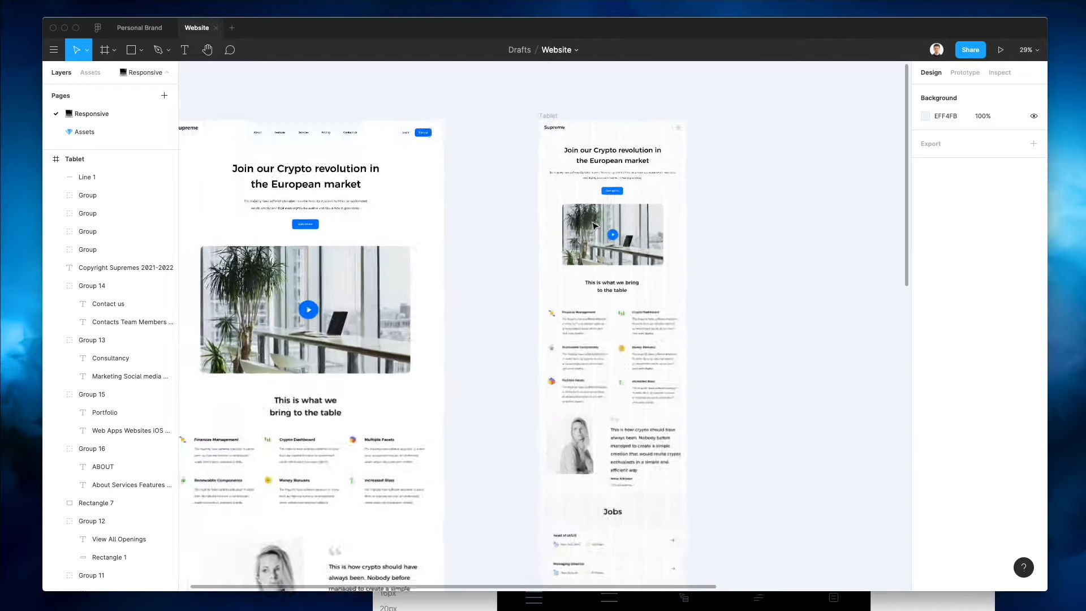
scroll(594, 225, right, 3)
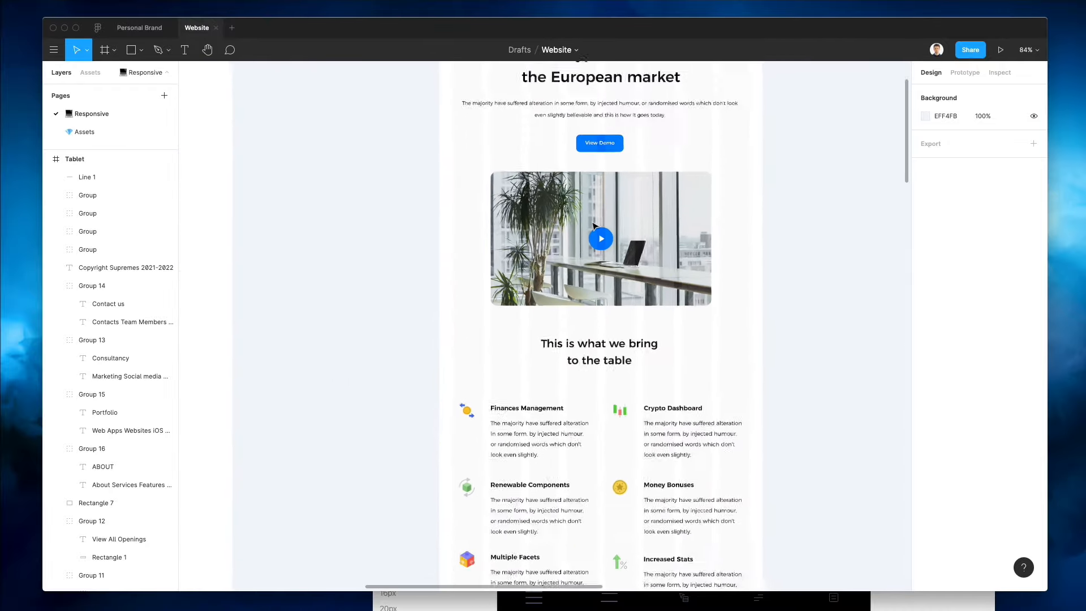
Examine the Tablet layout from its header down to the Jobs section and locate the empty Mobile frame
scroll(594, 225, up, 4)
scroll(594, 227, right, 2)
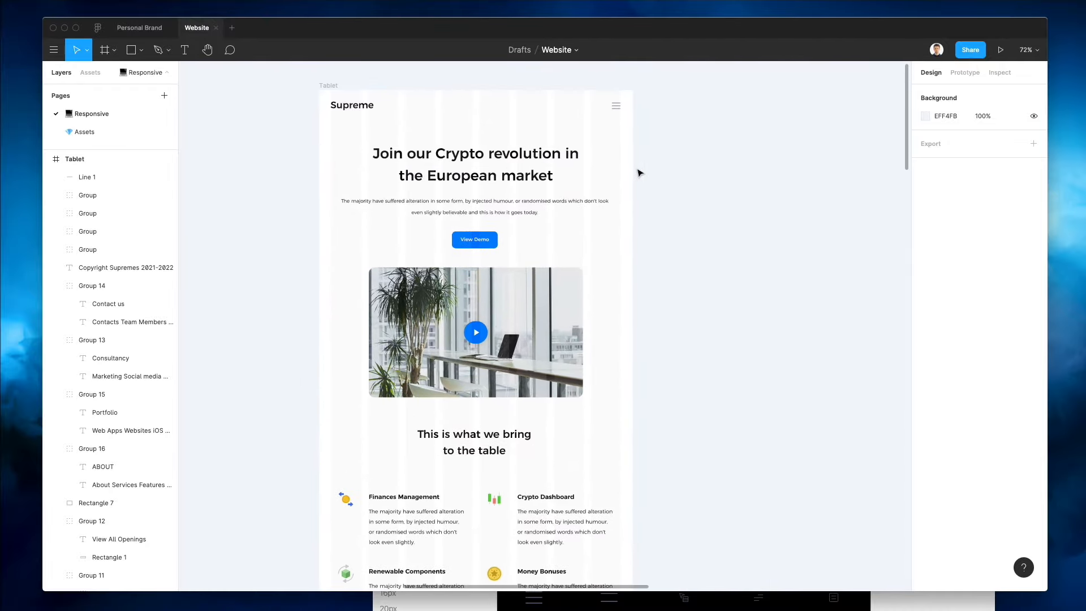
scroll(639, 171, left, 1)
scroll(639, 172, down, 1)
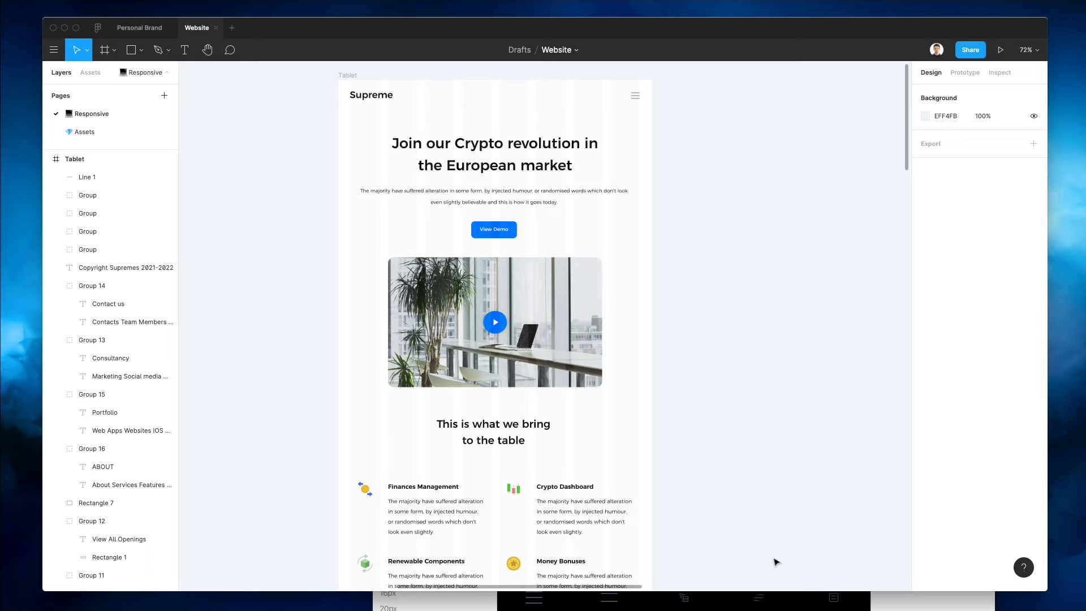
click(773, 601)
click(397, 259)
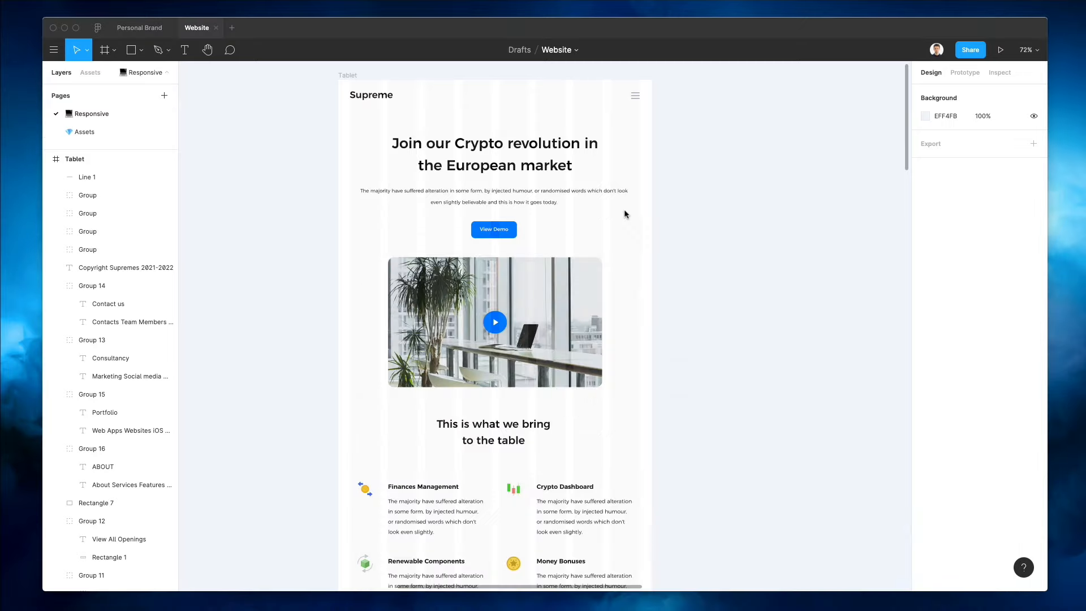
scroll(623, 213, down, 2)
scroll(537, 160, up, 5)
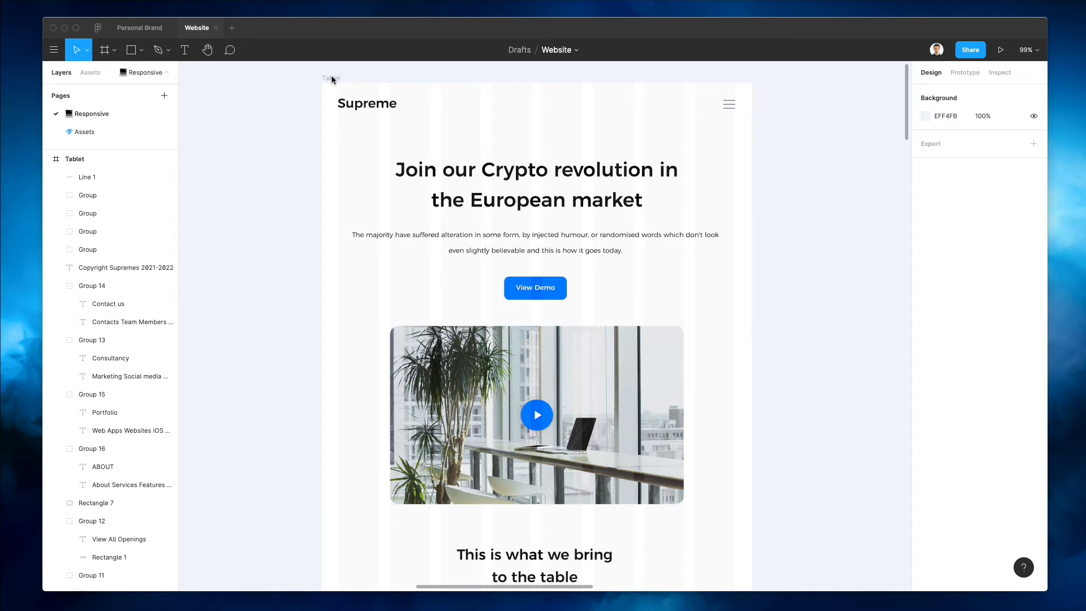
scroll(498, 118, down, 3)
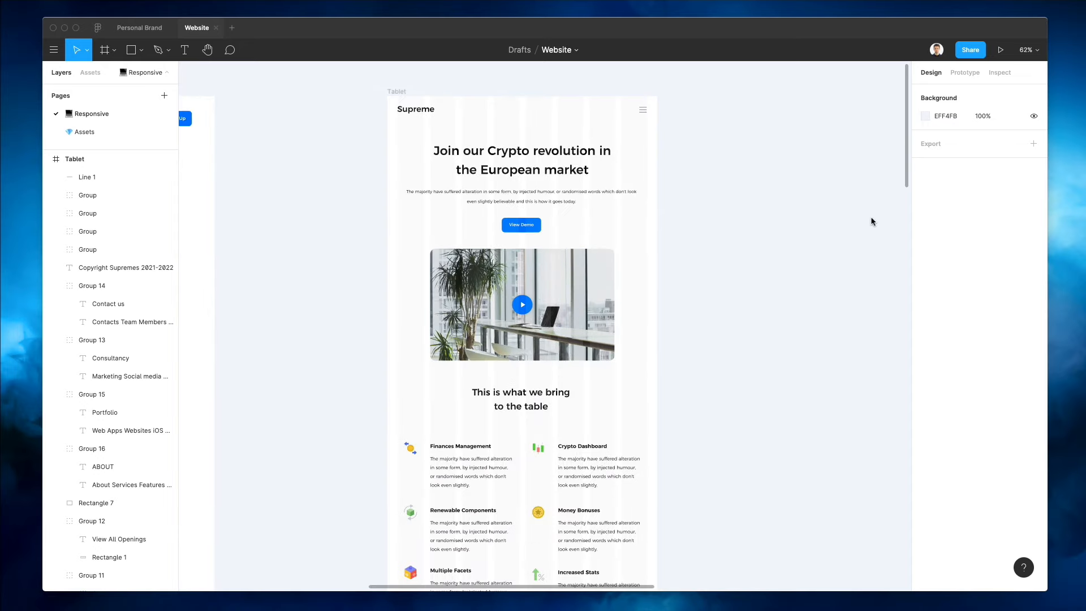
scroll(643, 185, down, 2)
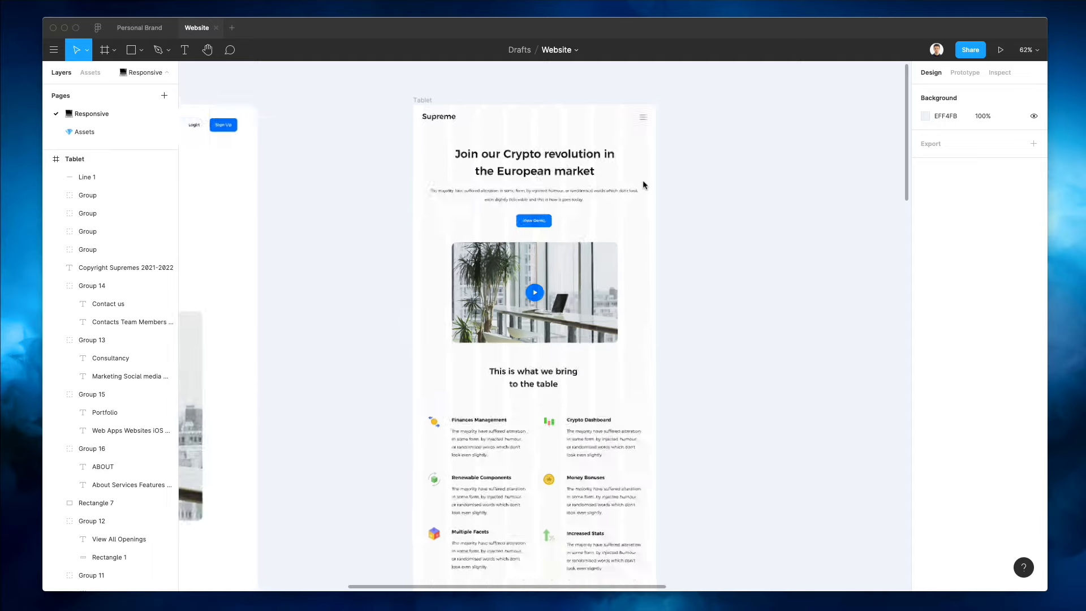
scroll(643, 184, right, 5)
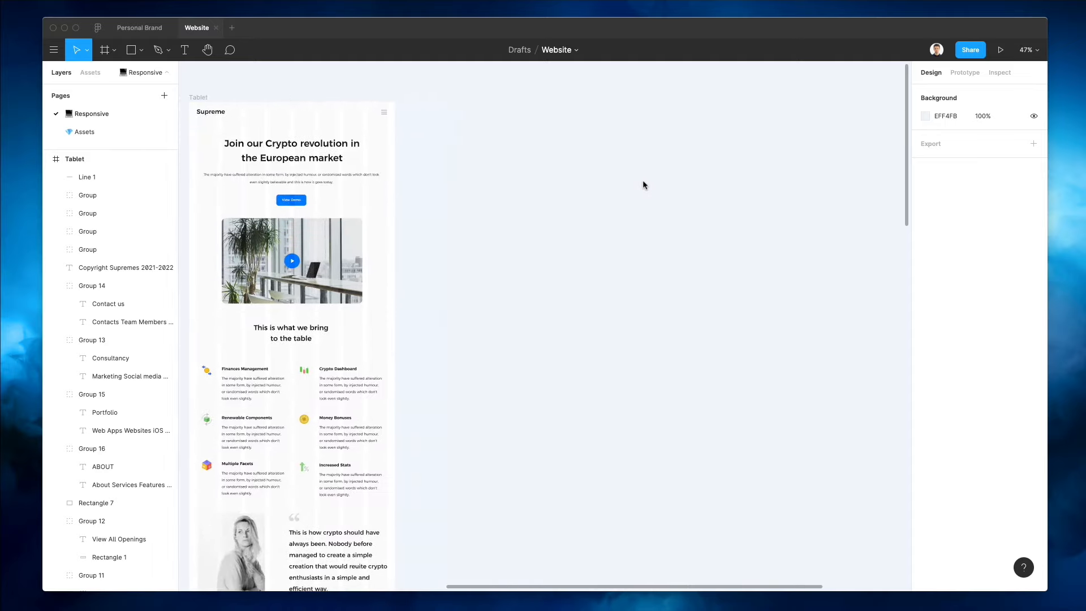
scroll(722, 135, down, 2)
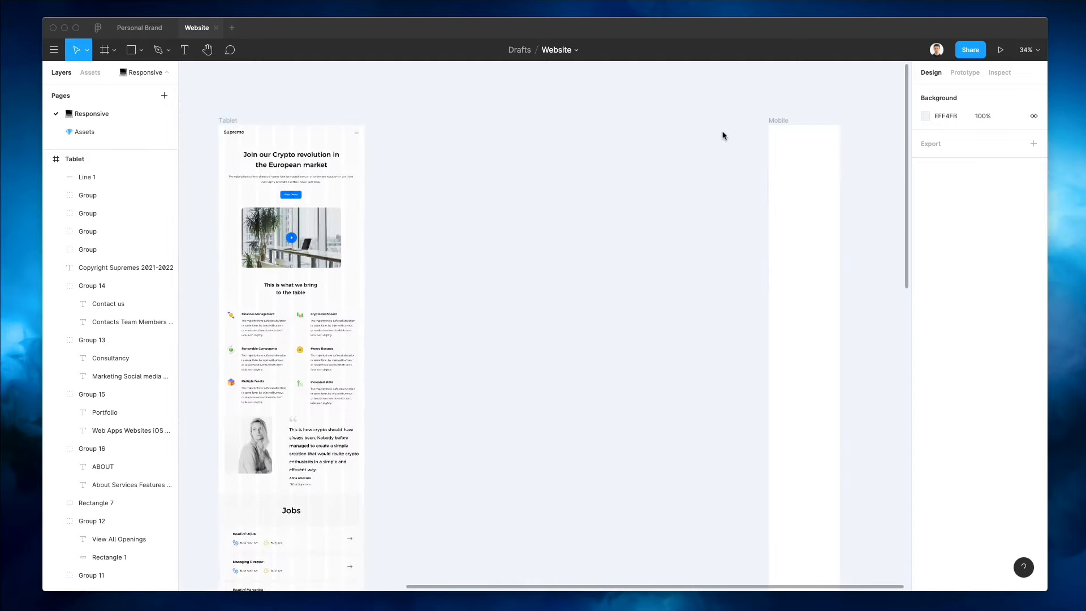
Move the empty Mobile frame close beside the Tablet frame at X 2244, keeping their upper edges level
click(776, 121)
drag(805, 153, 451, 158)
scroll(451, 158, left, 3)
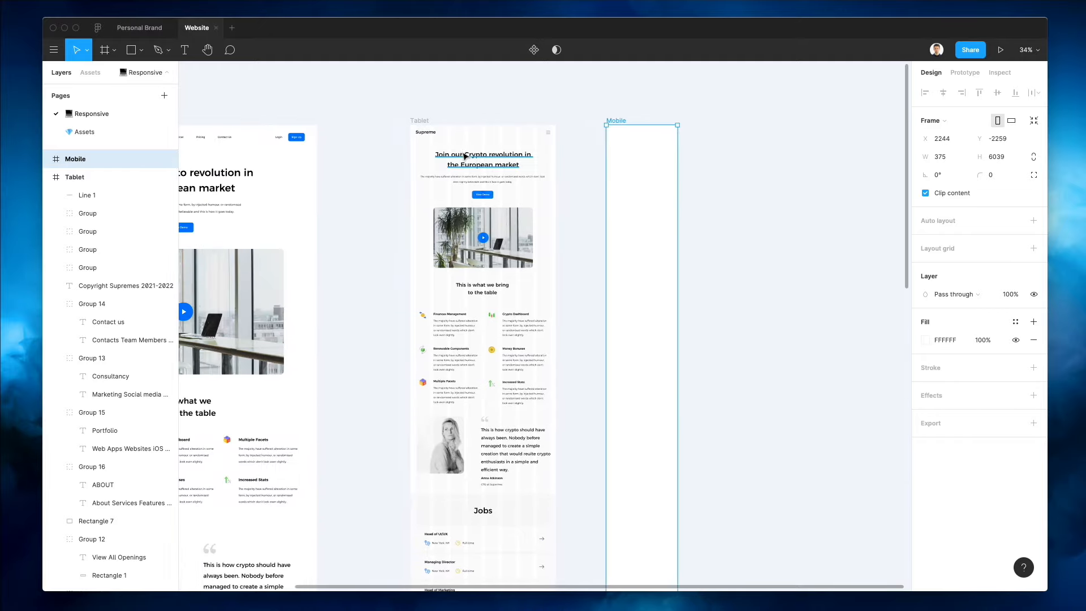
scroll(488, 189, down, 1)
scroll(488, 190, up, 2)
scroll(487, 190, left, 2)
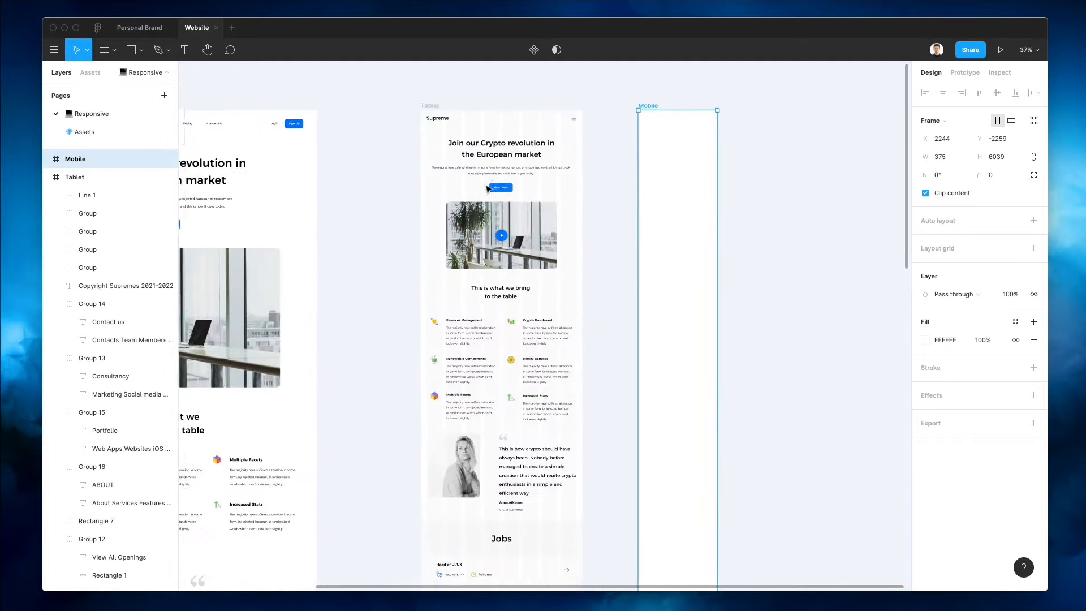
scroll(478, 189, down, 1)
scroll(474, 189, right, 2)
click(767, 178)
Duplicate the Supreme logo from the Tablet header into the header area of the Mobile frame
scroll(666, 121, up, 5)
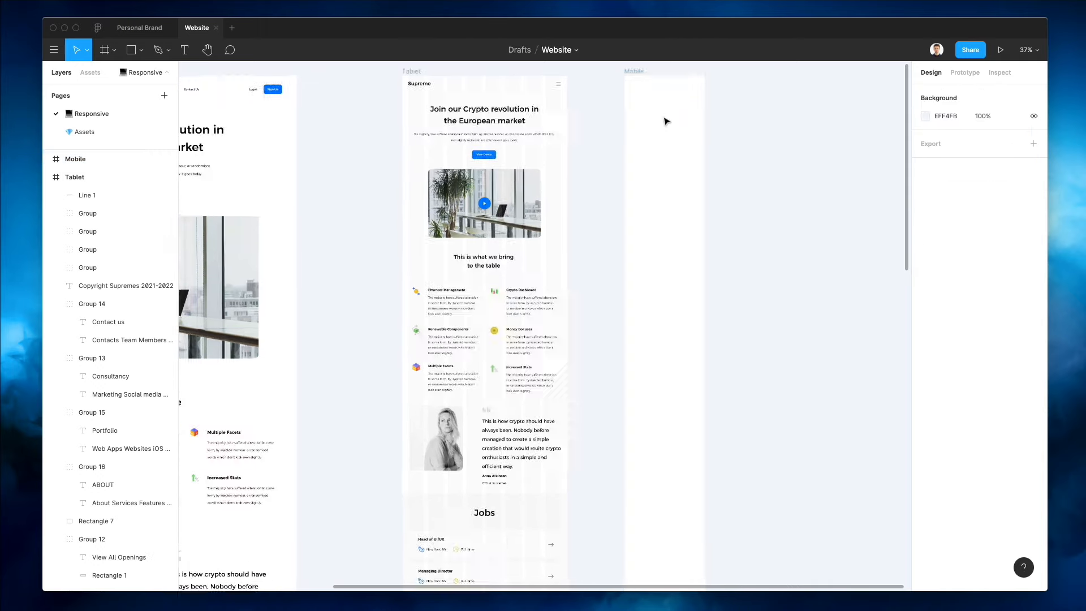
scroll(666, 121, up, 3)
scroll(396, 192, left, 1)
scroll(305, 207, left, 2)
drag(295, 232, 738, 235)
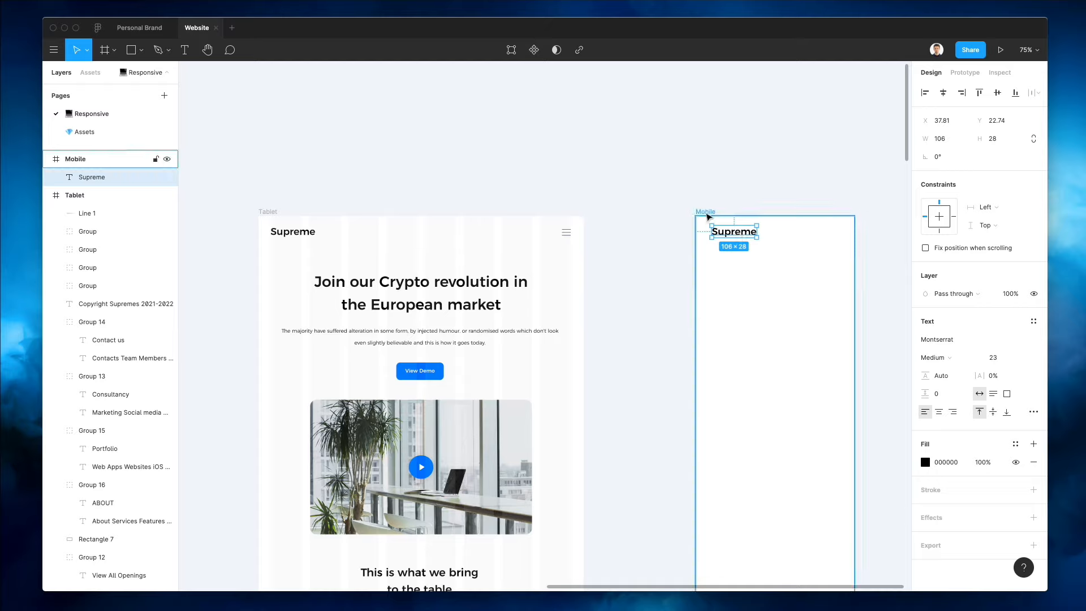
Add a layout grid to the Mobile frame and set it to 2 columns
click(707, 212)
scroll(702, 221, right, 3)
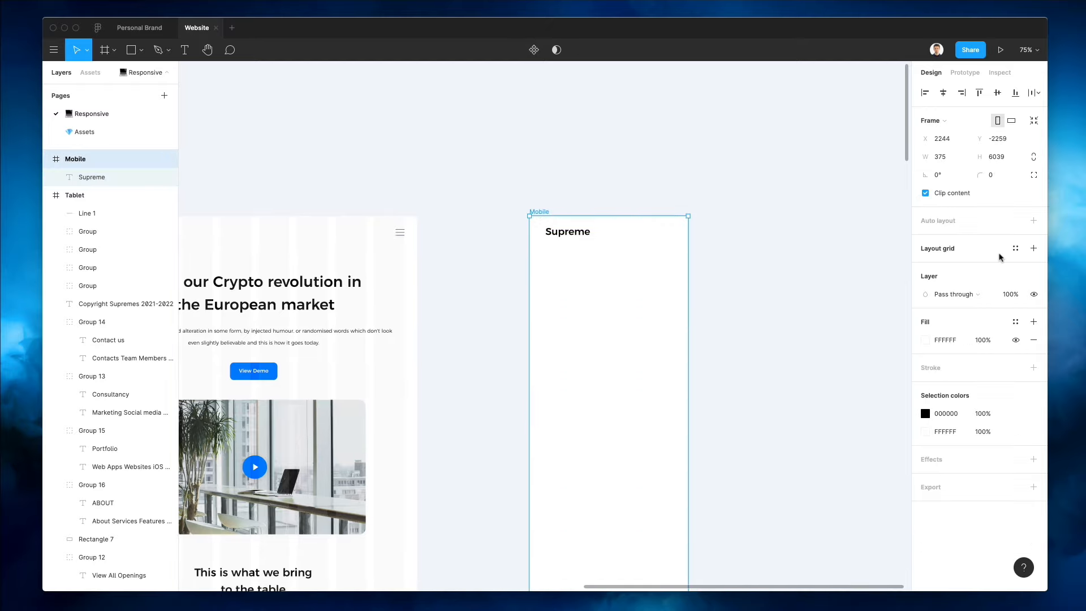
click(947, 248)
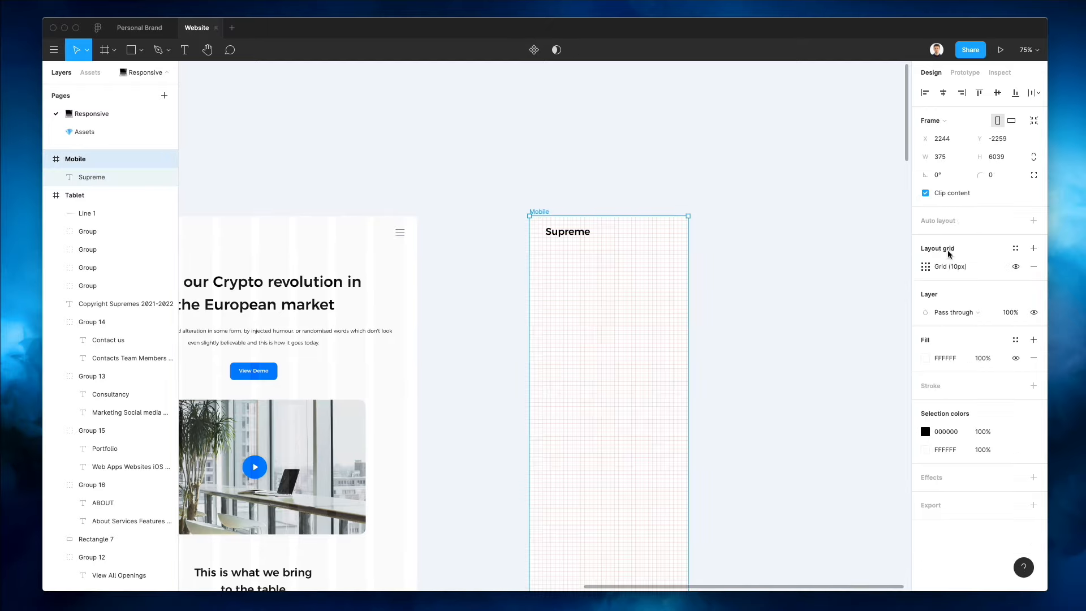
click(926, 266)
click(792, 268)
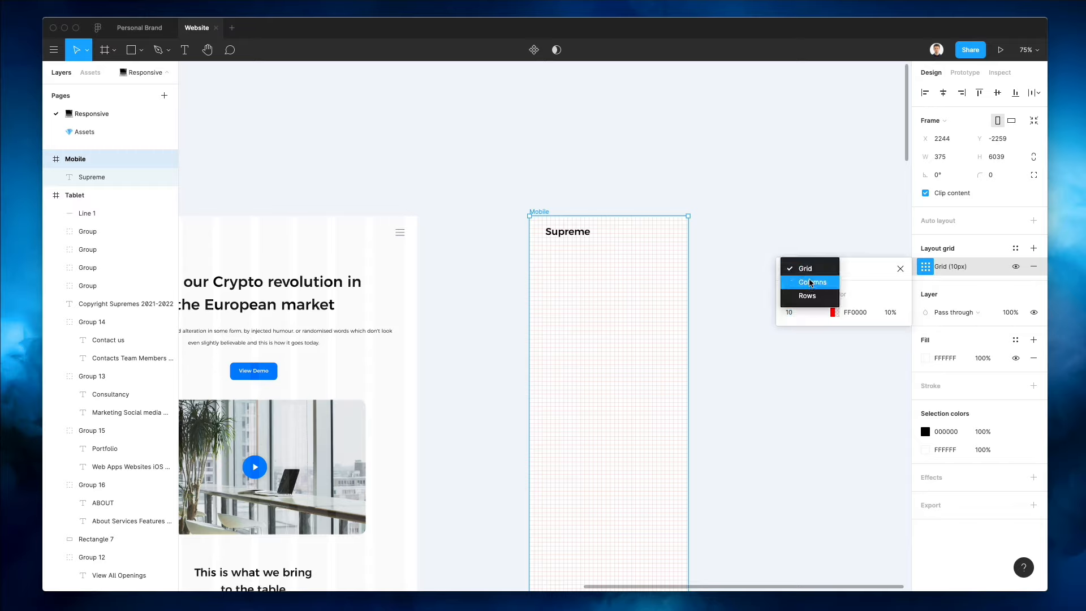
click(810, 282)
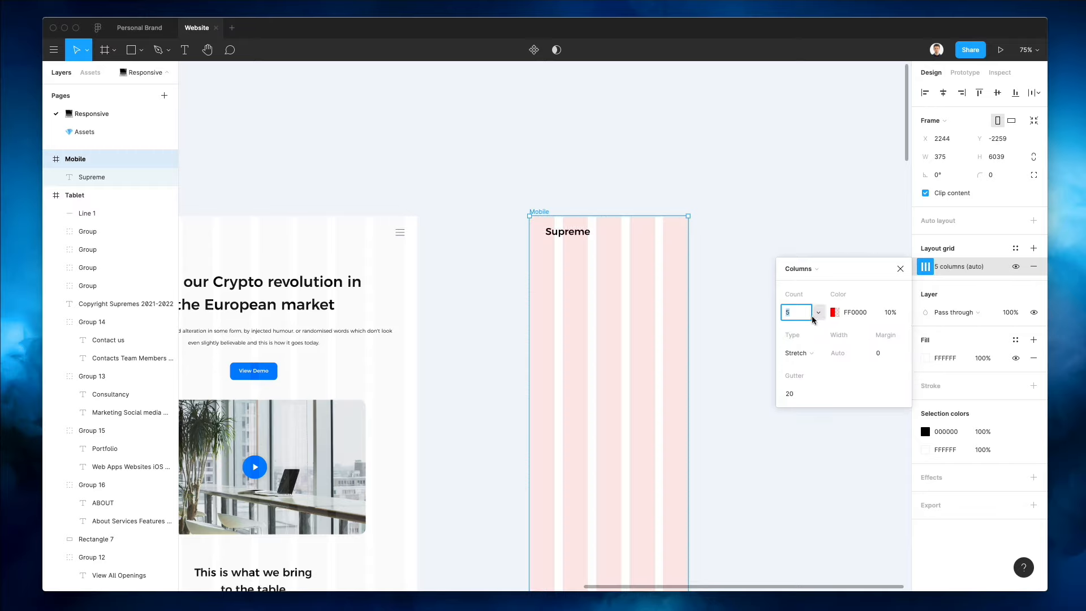
text(2)
key(Return)
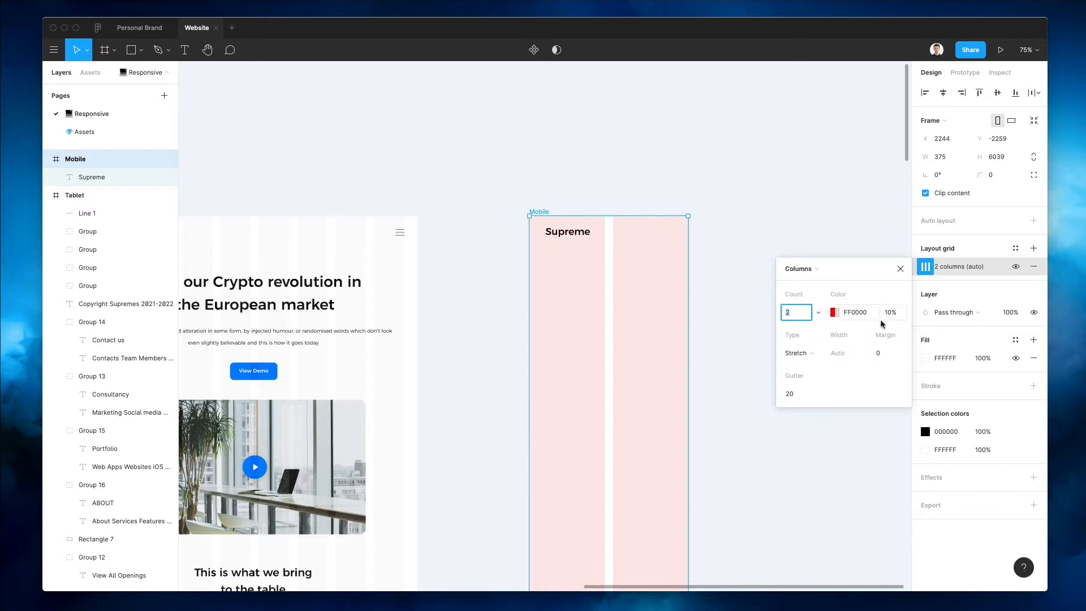
Set the Mobile column grid's margin to 20 and its colour to the pale grey F5F1F1
drag(886, 345, 885, 348)
key(shift+Up)
key(shift+Up)
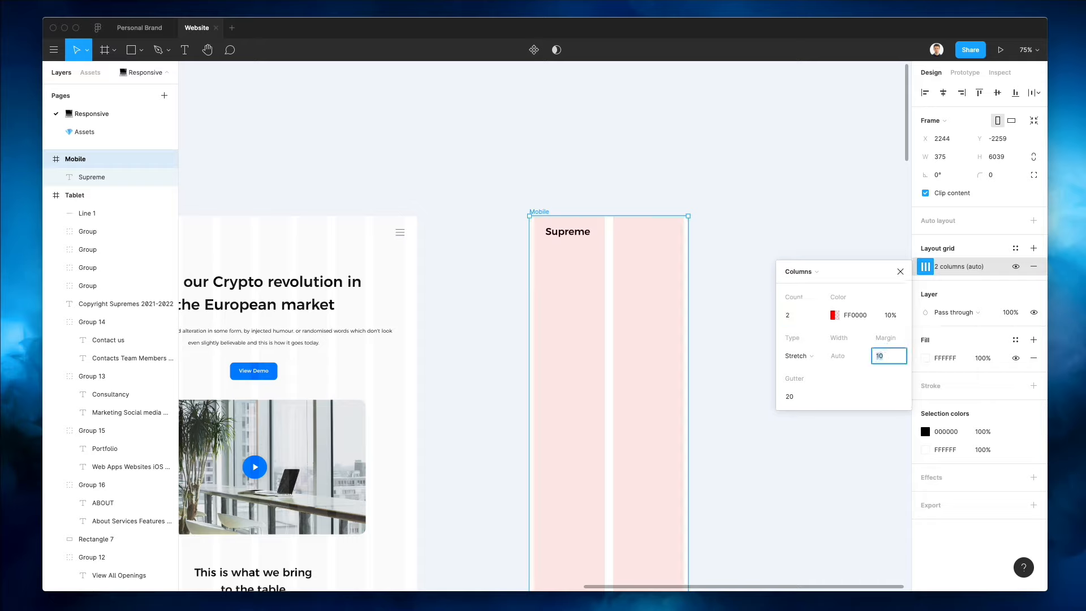
click(834, 315)
click(643, 309)
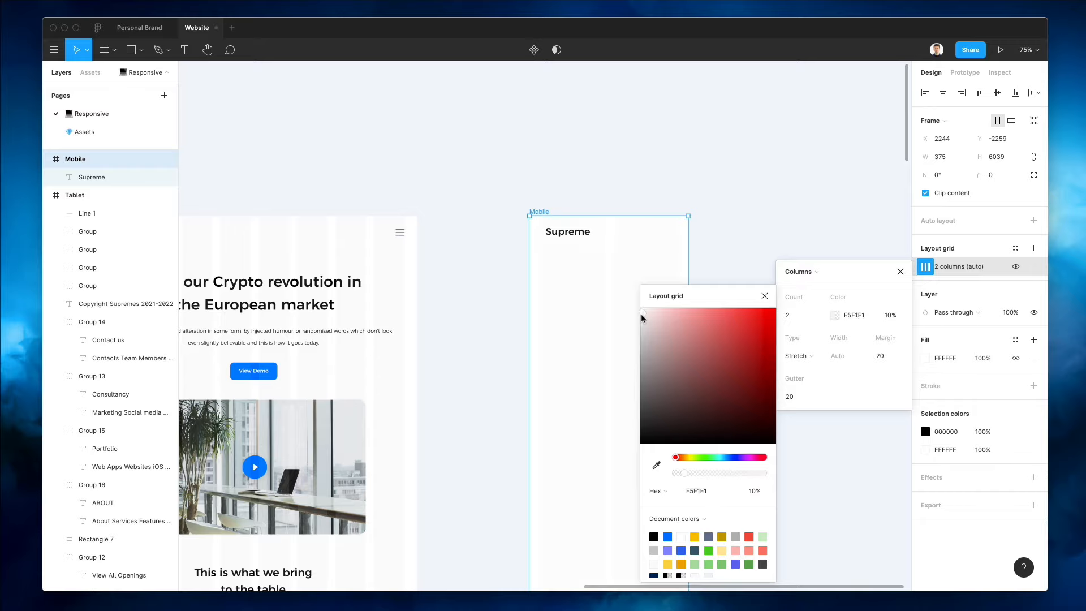
click(739, 206)
Align the Mobile logo to the left margin at X 20 and add a copy of the Tablet menu icon at the right margin
click(580, 235)
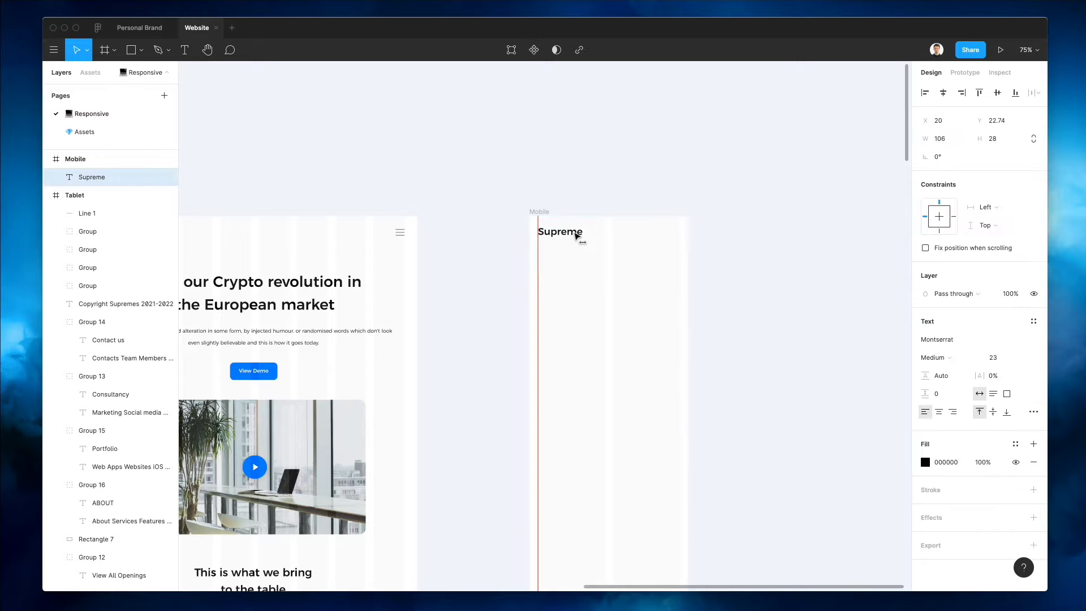
click(400, 232)
key(ctrl+c)
click(537, 212)
key(ctrl+v)
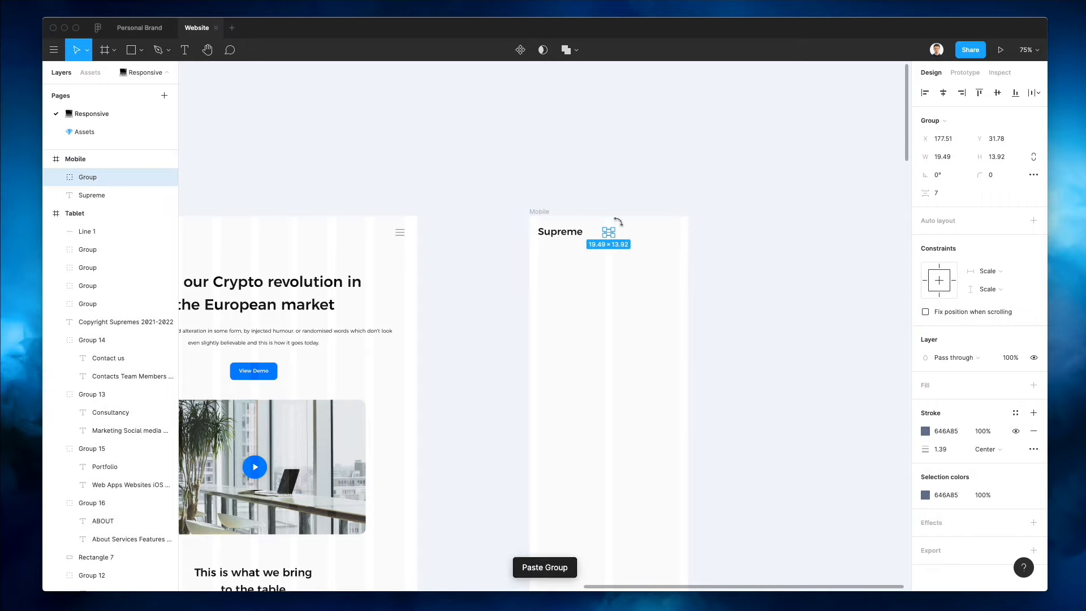
drag(609, 235, 493, 227)
click(639, 189)
click(616, 172)
click(675, 233)
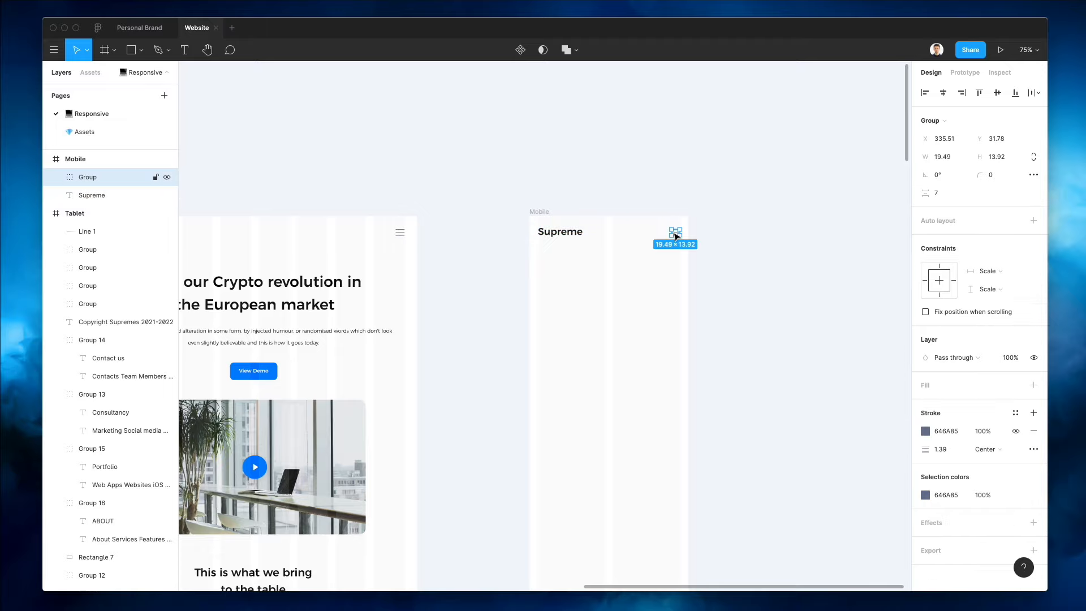
click(655, 175)
Copy the hero heading from the Tablet frame into the Mobile frame and set its font size to 25
scroll(657, 174, left, 5)
scroll(657, 173, down, 3)
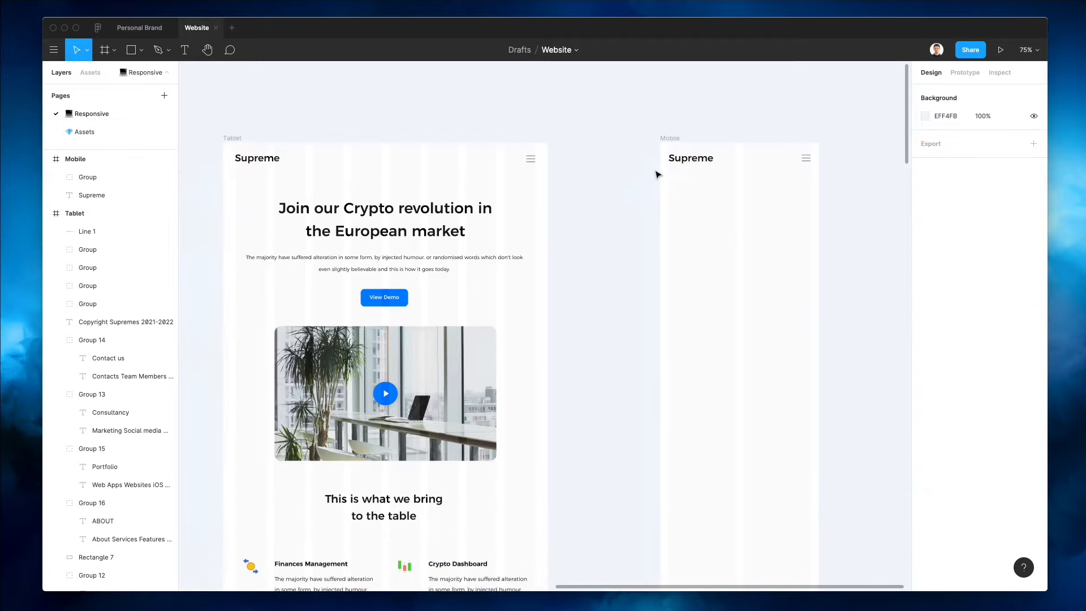
click(435, 209)
drag(435, 209, 771, 214)
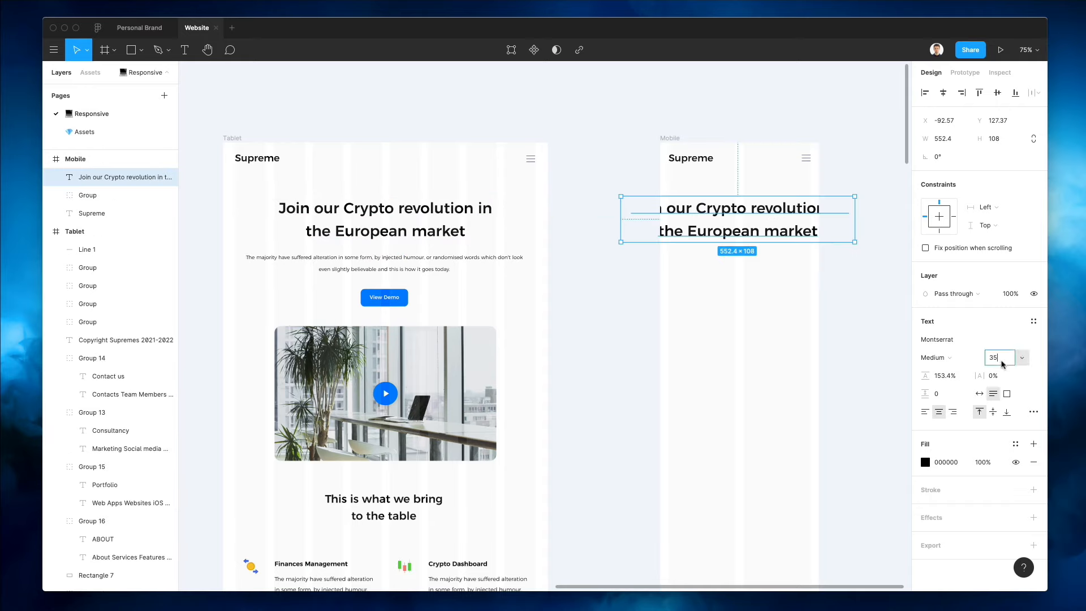
text(25)
key(Return)
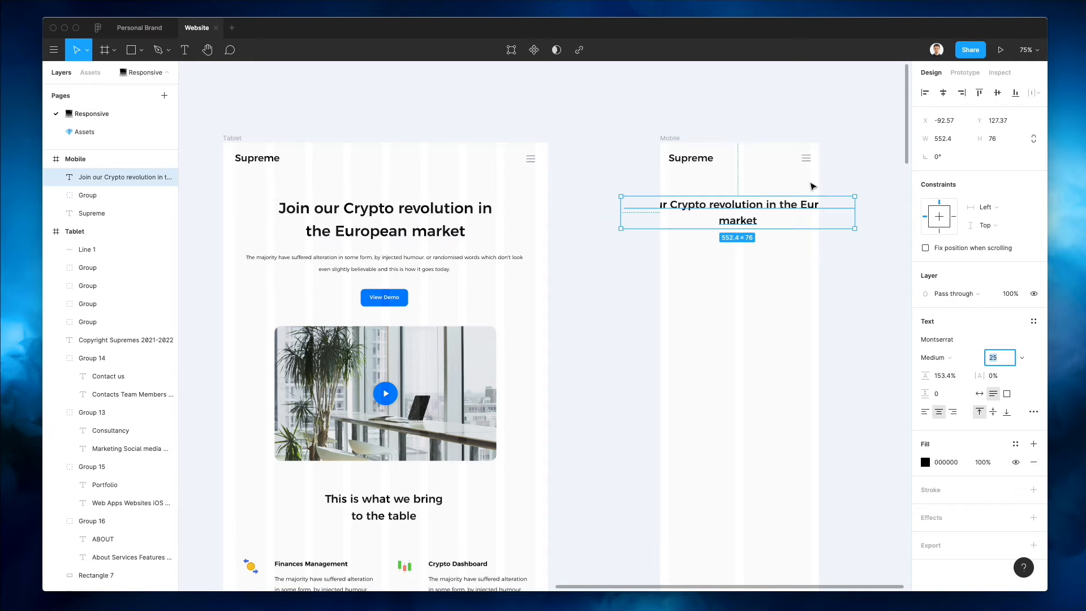
Narrow the Mobile heading's text box to about 343 wide so it fits on two lines, and centre it horizontally in the frame
click(812, 184)
click(785, 206)
drag(851, 212, 812, 207)
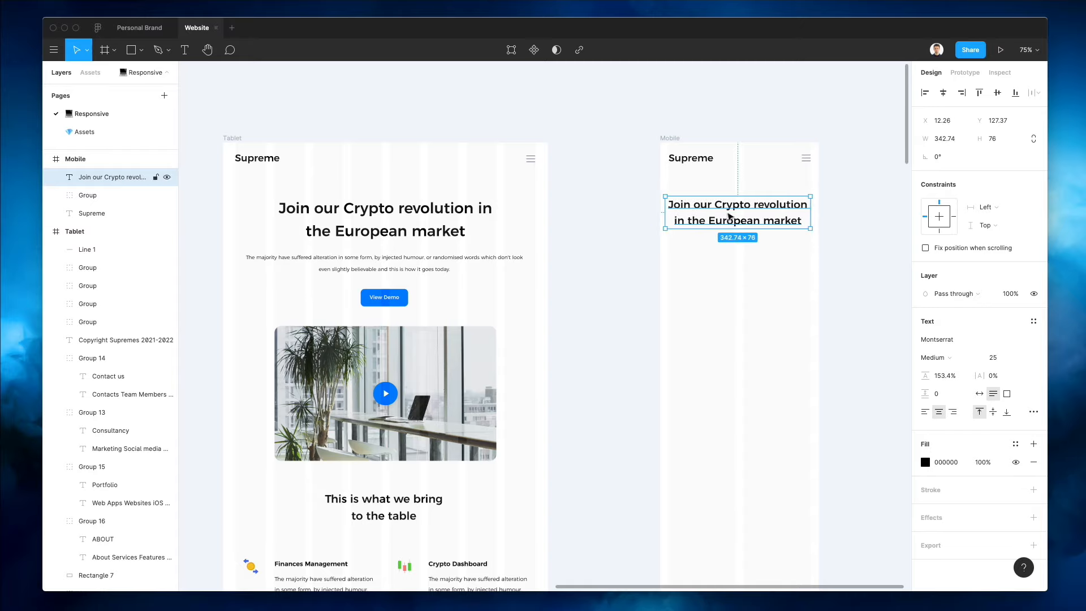
click(943, 89)
click(827, 199)
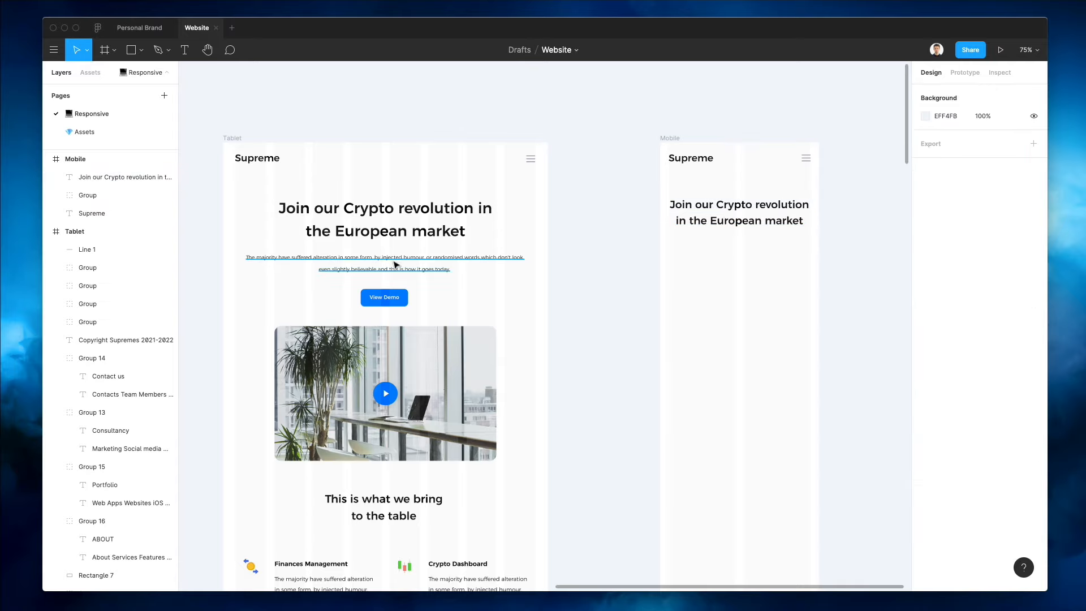
Copy the hero paragraph into the Mobile frame, narrow it to 335 between the margins, and place it just below the heading
alt+drag(395, 258, 761, 257)
click(943, 93)
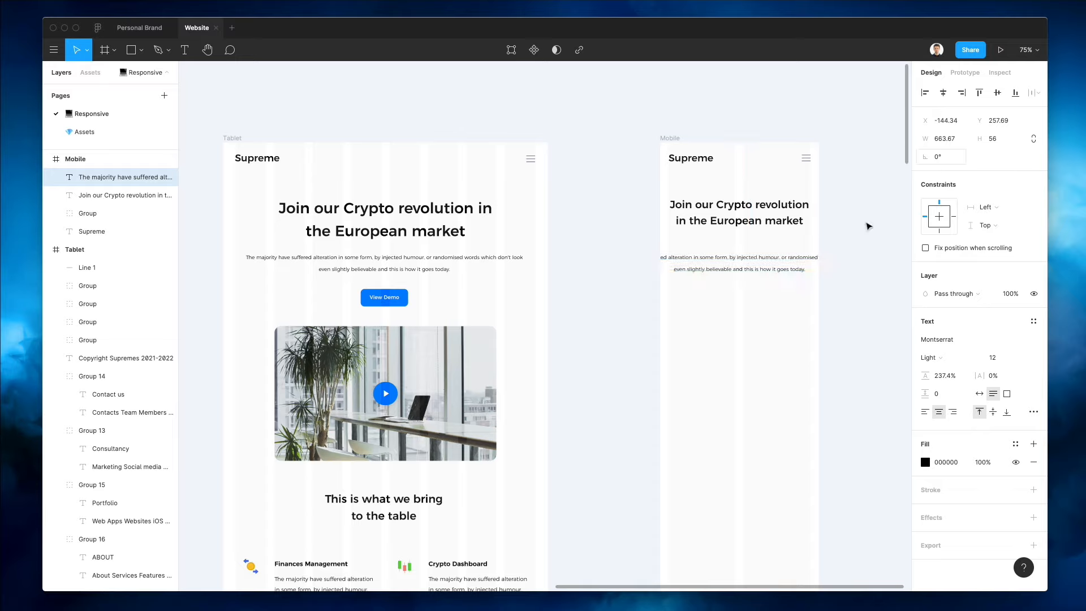
click(815, 236)
click(843, 269)
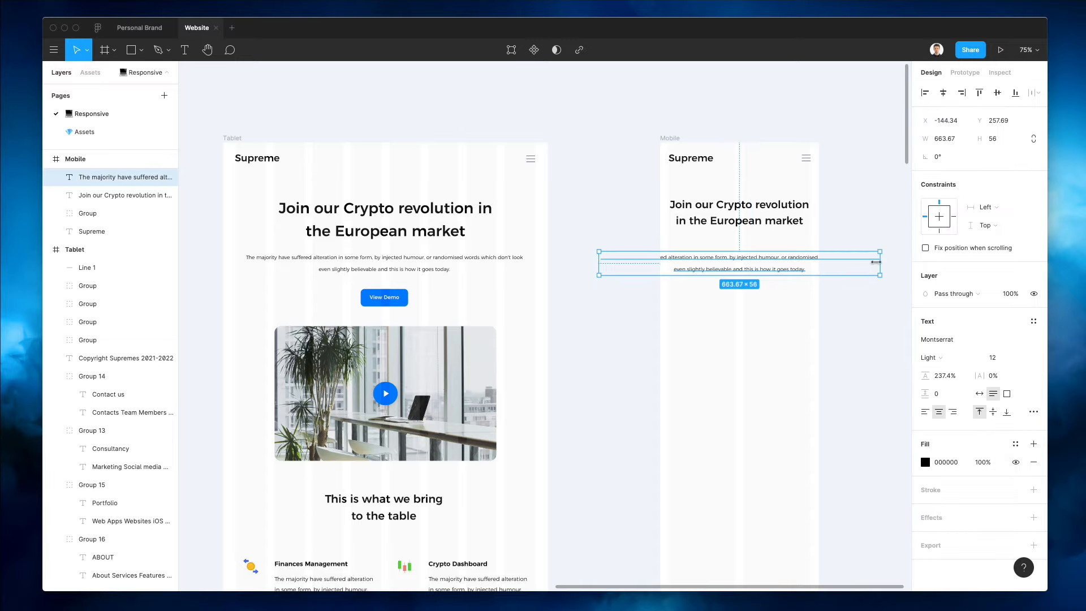
alt+drag(876, 262, 809, 262)
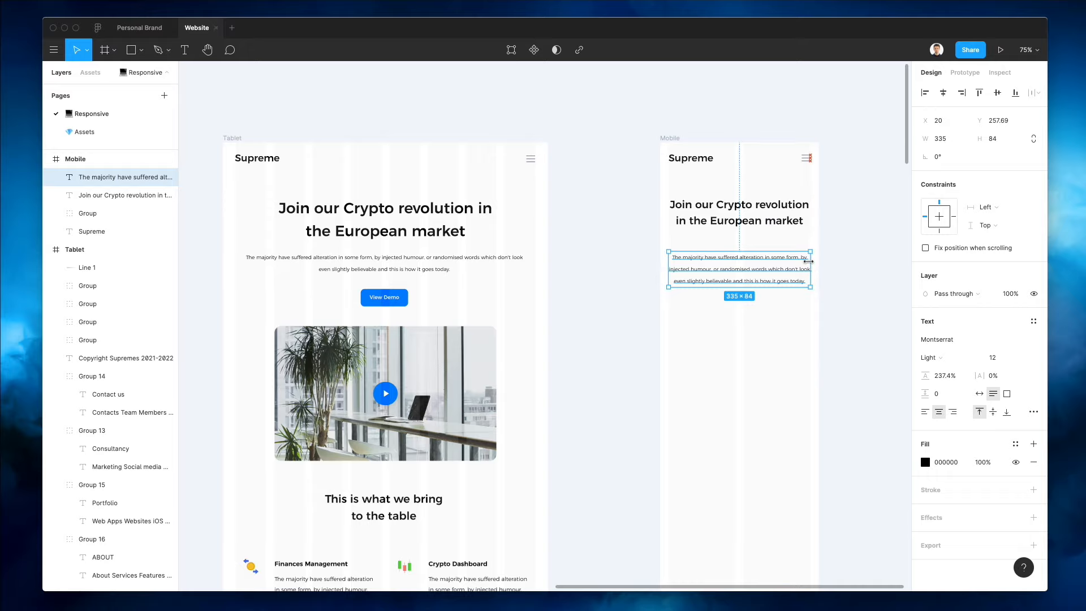
drag(770, 267, 771, 257)
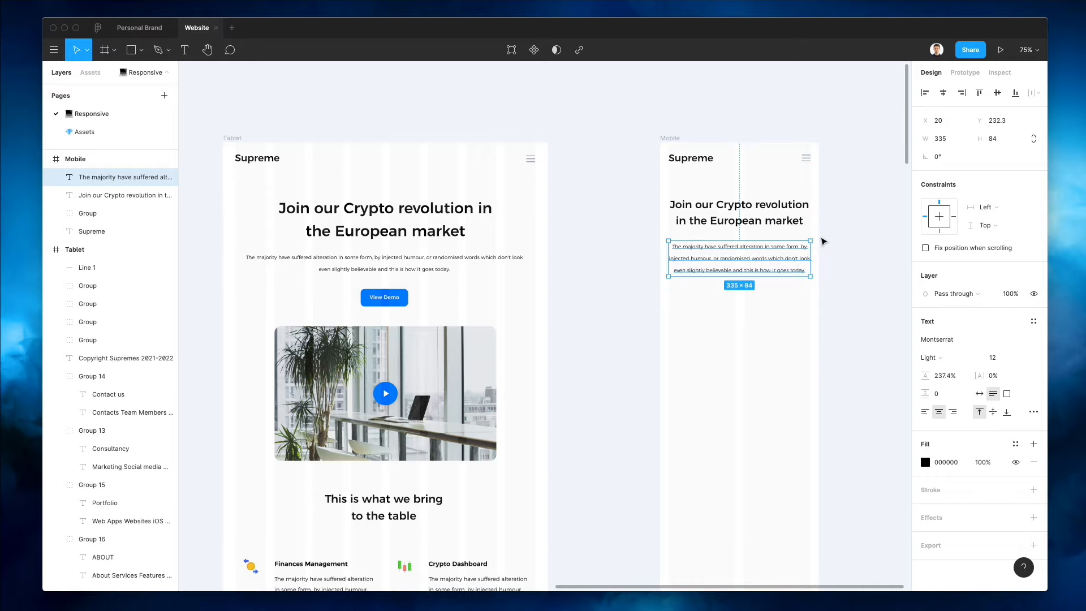
Duplicate the View Demo button from the Tablet frame, centred below the Mobile hero paragraph
click(582, 296)
alt+drag(384, 295, 751, 298)
scroll(773, 283, down, 2)
scroll(774, 283, down, 2)
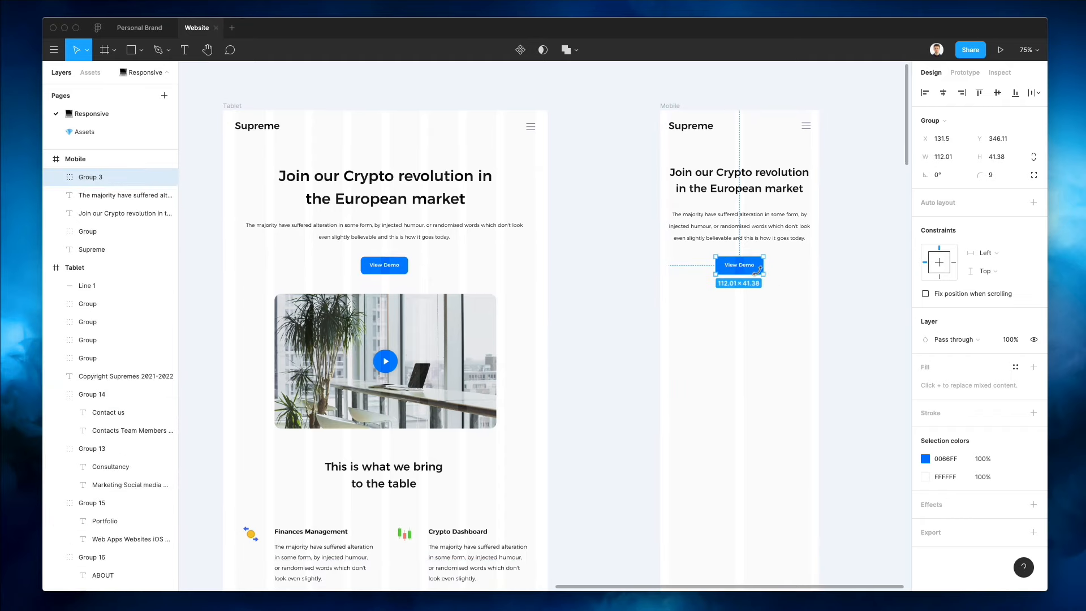
click(802, 269)
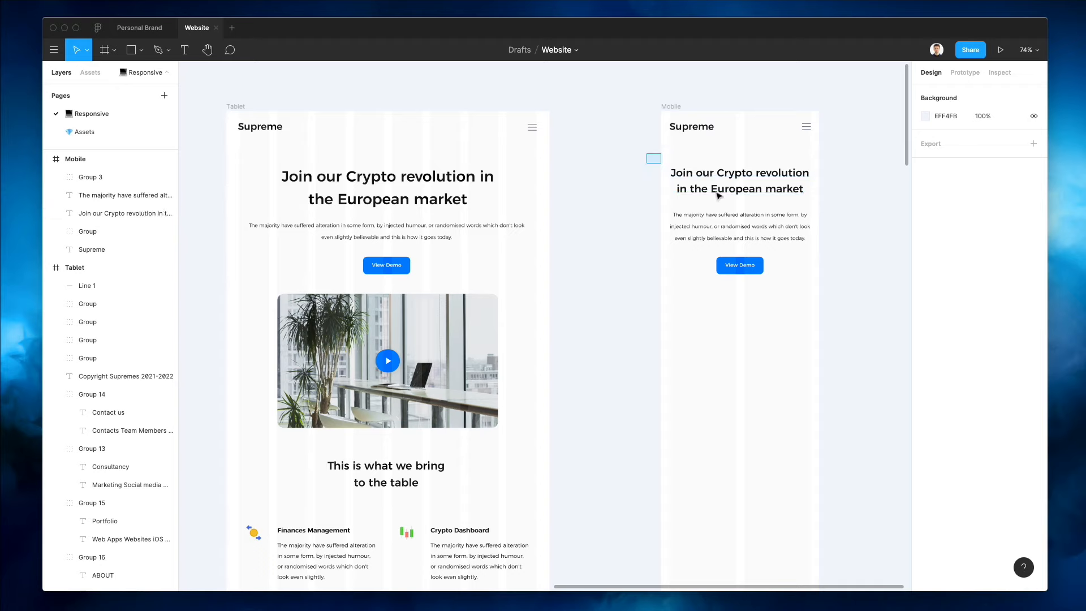
Move the Mobile heading, paragraph and View Demo button together up by 20
drag(649, 155, 868, 291)
key(shift+Up)
key(shift+Up)
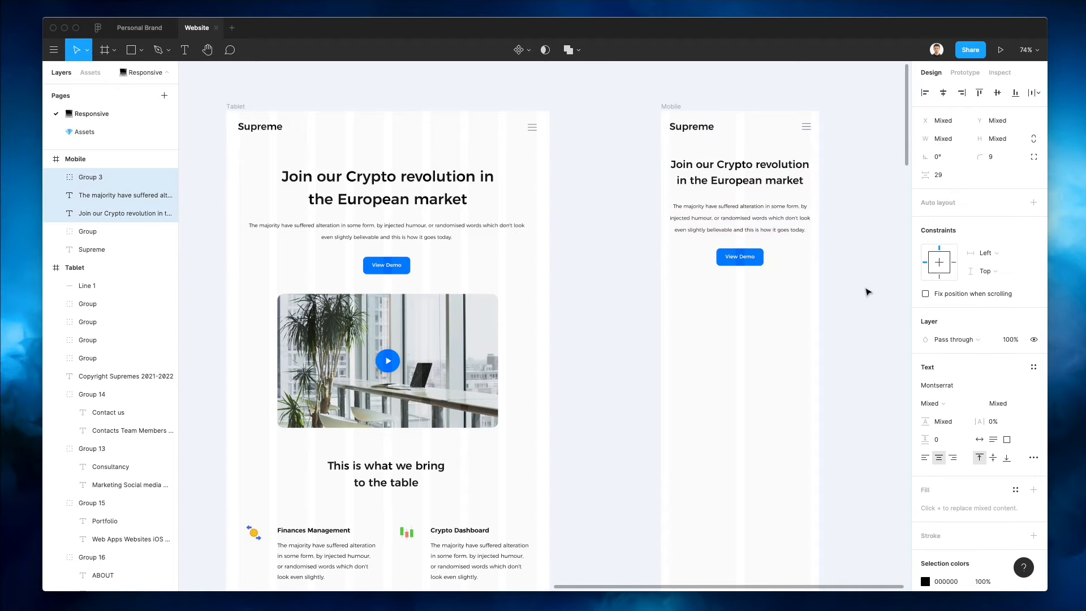
click(843, 304)
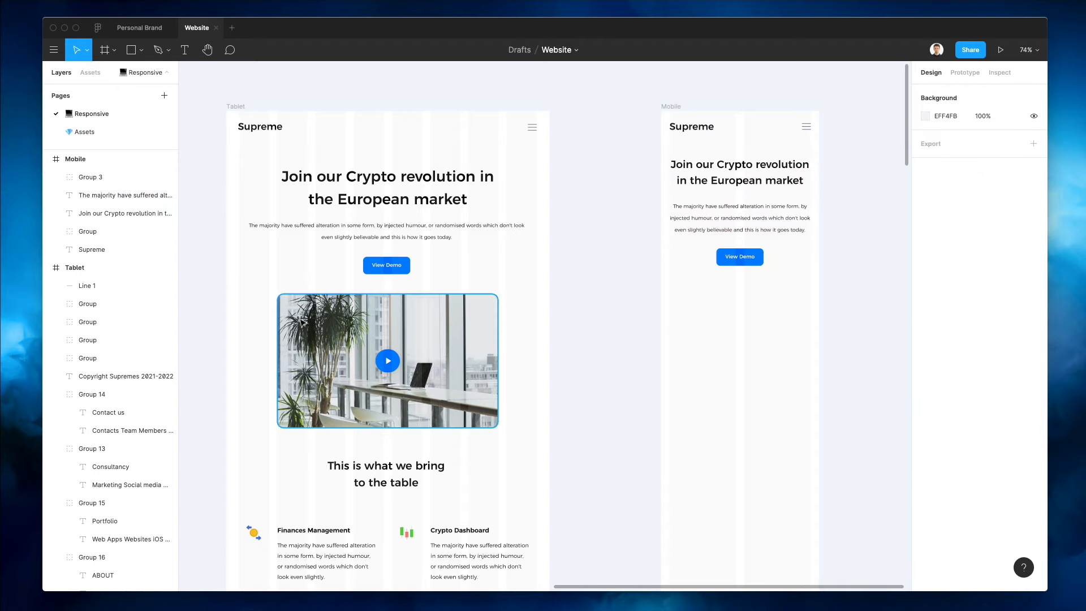
Copy the hero image and its play button from the Tablet frame to below the Mobile View Demo button, and move them up by 20
click(416, 344)
drag(254, 322, 445, 387)
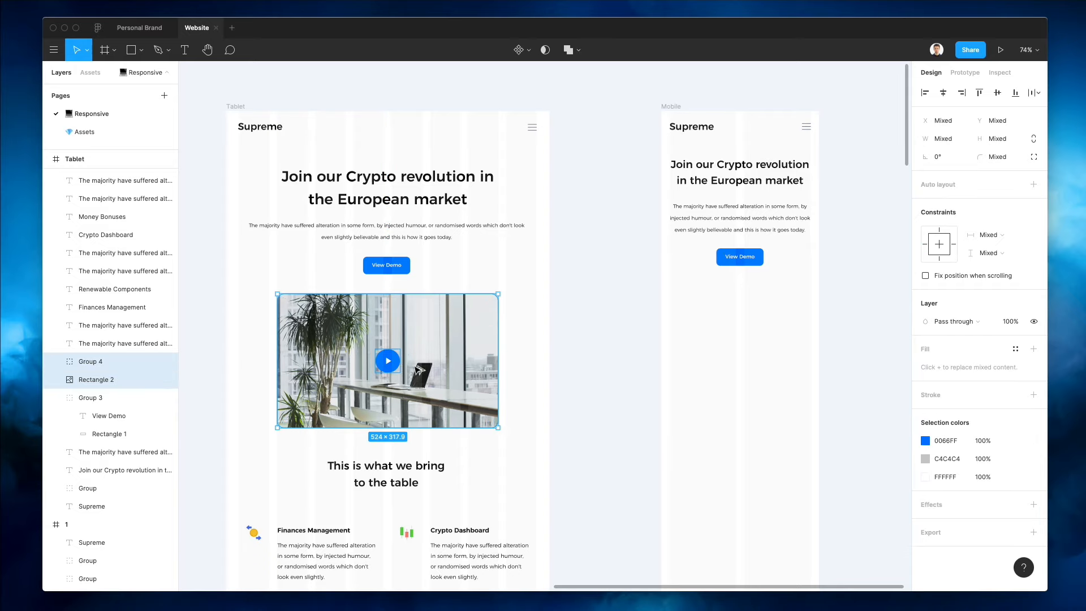
drag(396, 361, 764, 353)
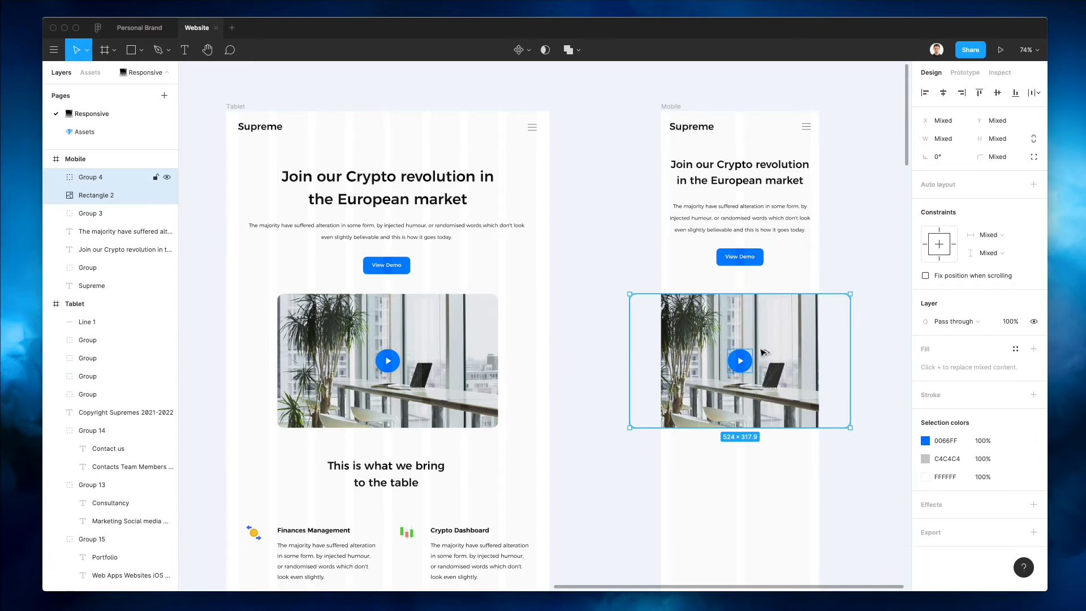
click(901, 228)
drag(726, 279, 786, 369)
key(shift+Up)
key(shift+Up)
Shrink the Mobile hero image around its centre to about 204 high, fitting its sides to the outer layout columns
click(777, 312)
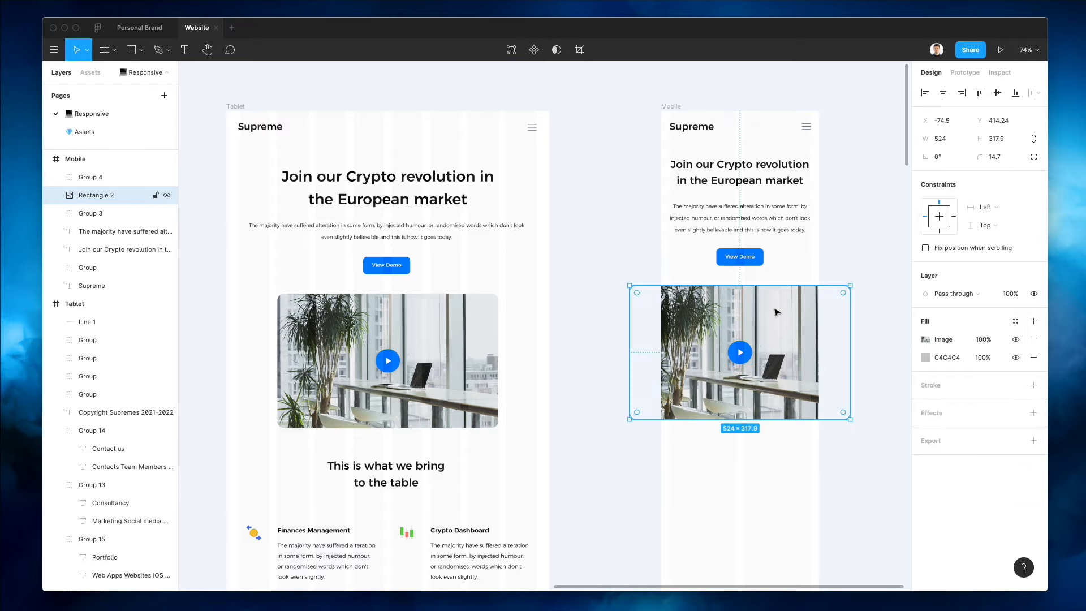
drag(847, 284, 795, 307)
click(811, 274)
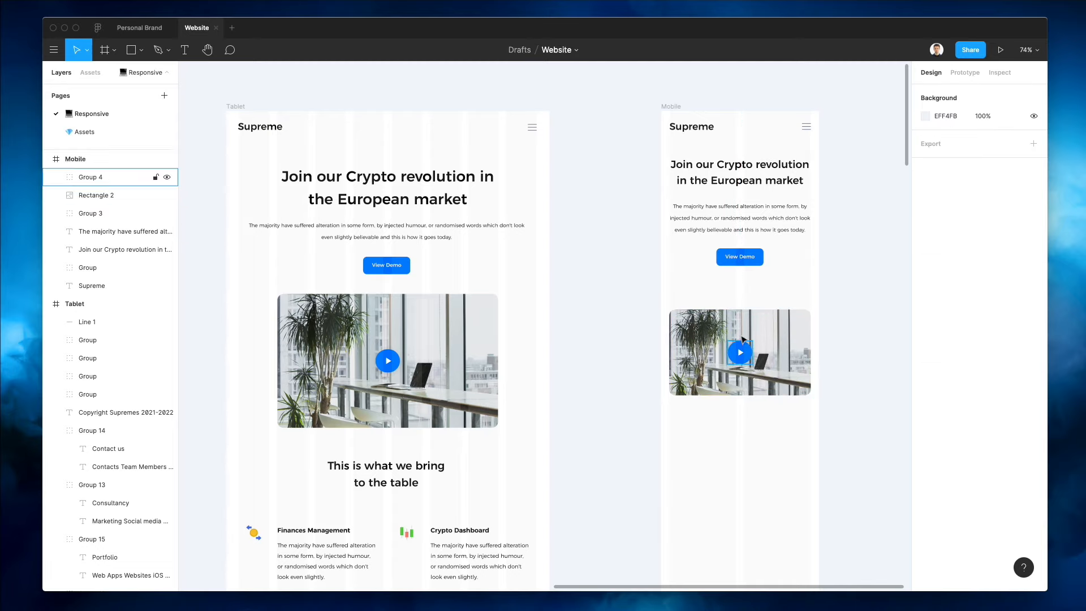
scroll(735, 331, up, 5)
scroll(715, 320, up, 4)
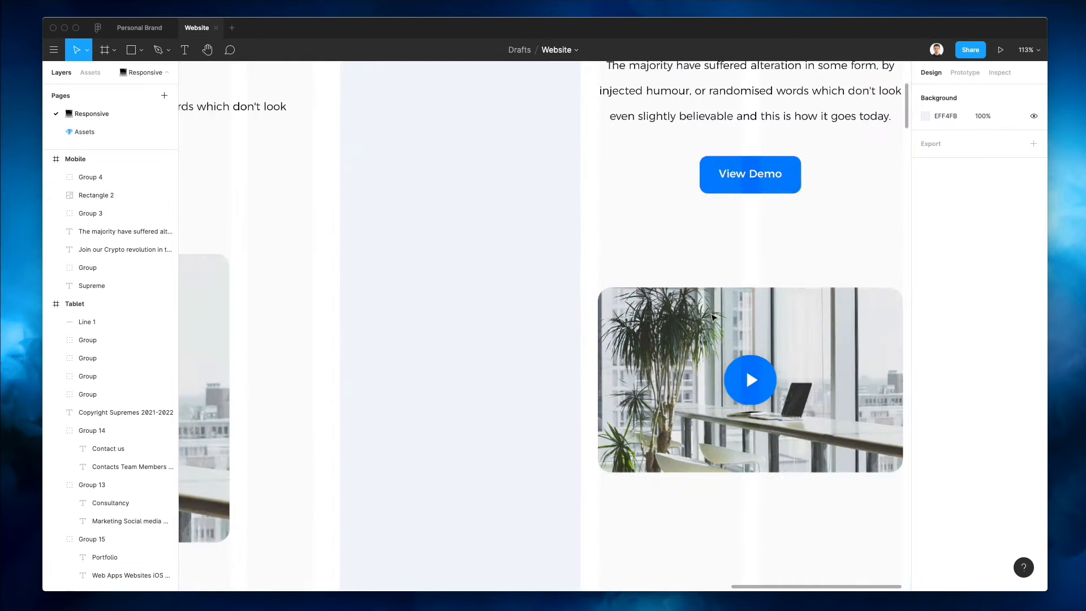
click(633, 340)
scroll(608, 366, right, 2)
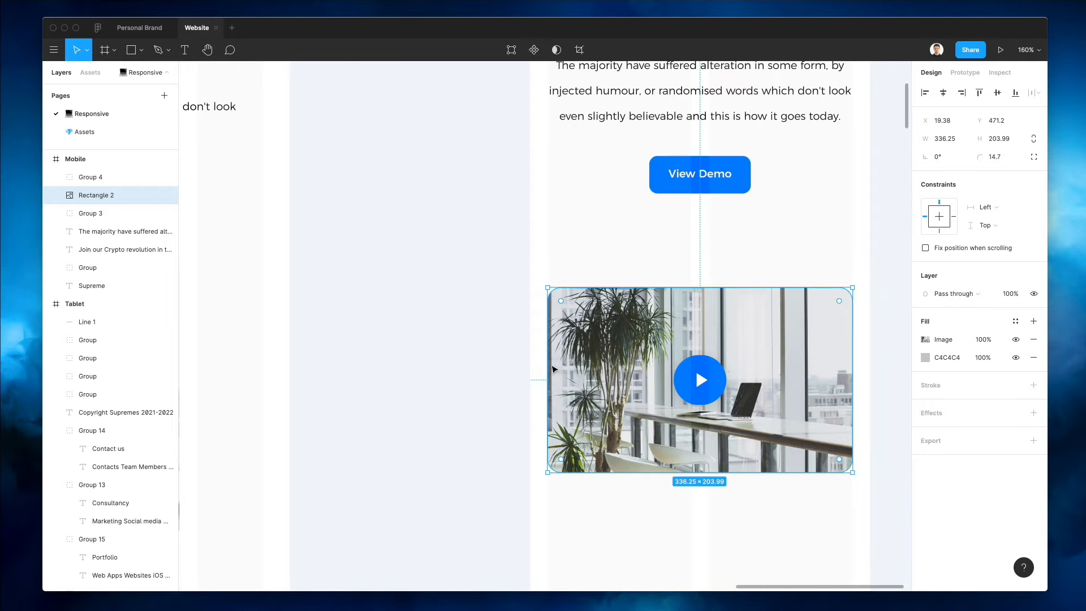
drag(550, 364, 550, 363)
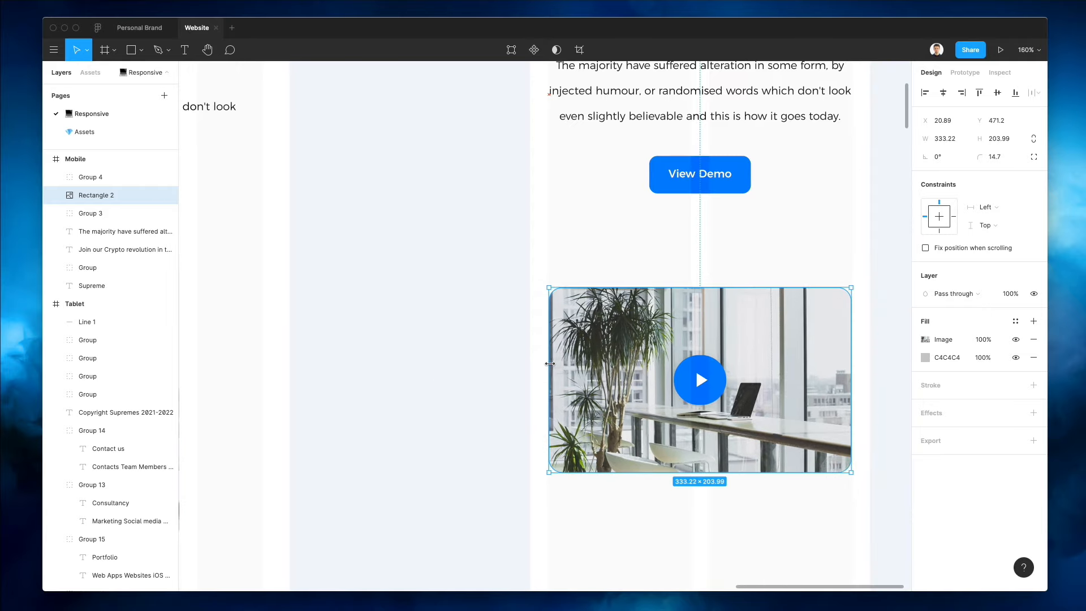
drag(850, 357, 851, 355)
Move the Mobile hero image and play button up together, closer to the View Demo button
drag(874, 272, 595, 485)
drag(700, 388, 699, 338)
scroll(695, 424, down, 5)
click(589, 405)
scroll(332, 440, down, 3)
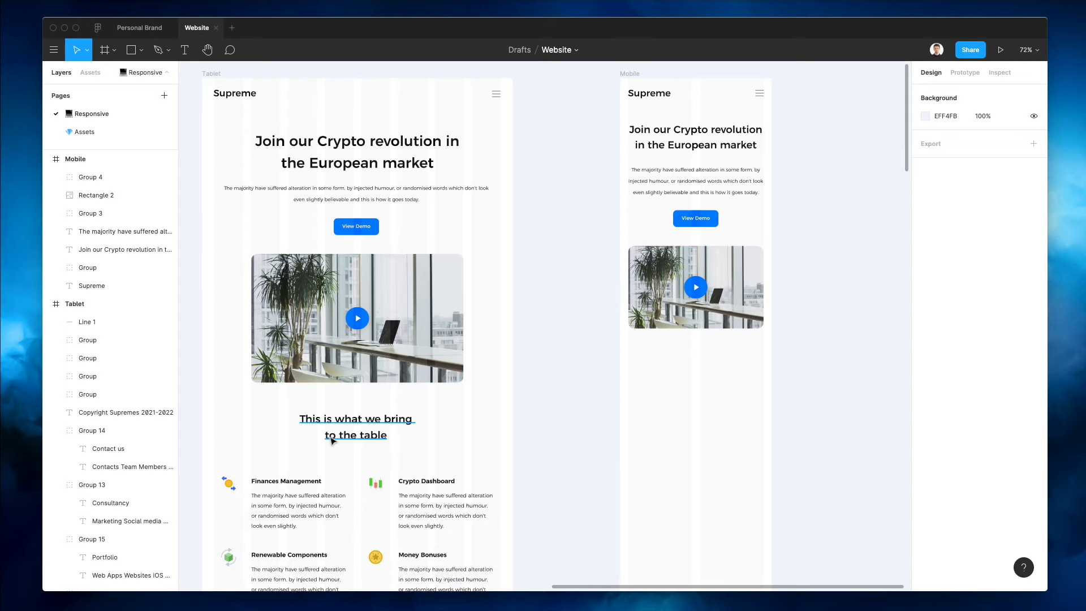
Duplicate the Mobile hero heading below the image, and copy the Tablet's "This is what we bring to the table" heading into the Mobile frame
click(696, 138)
drag(696, 137, 696, 402)
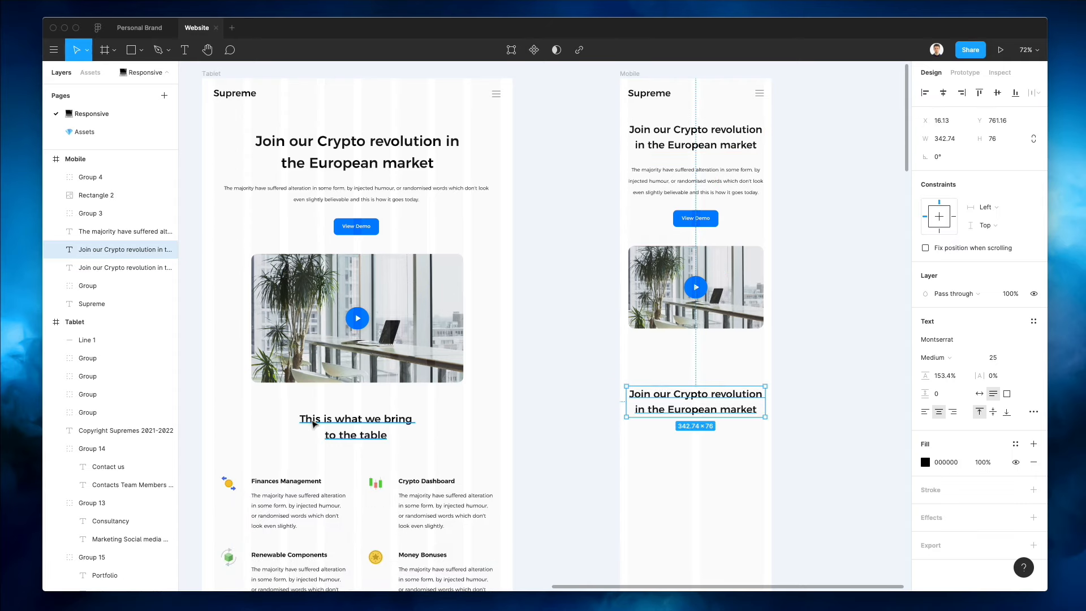
click(338, 421)
drag(366, 430, 699, 432)
Delete the duplicated hero heading, and place the "This is what we bring to the table" heading below the image, centred horizontally in the Mobile frame
click(701, 392)
double_click(702, 392)
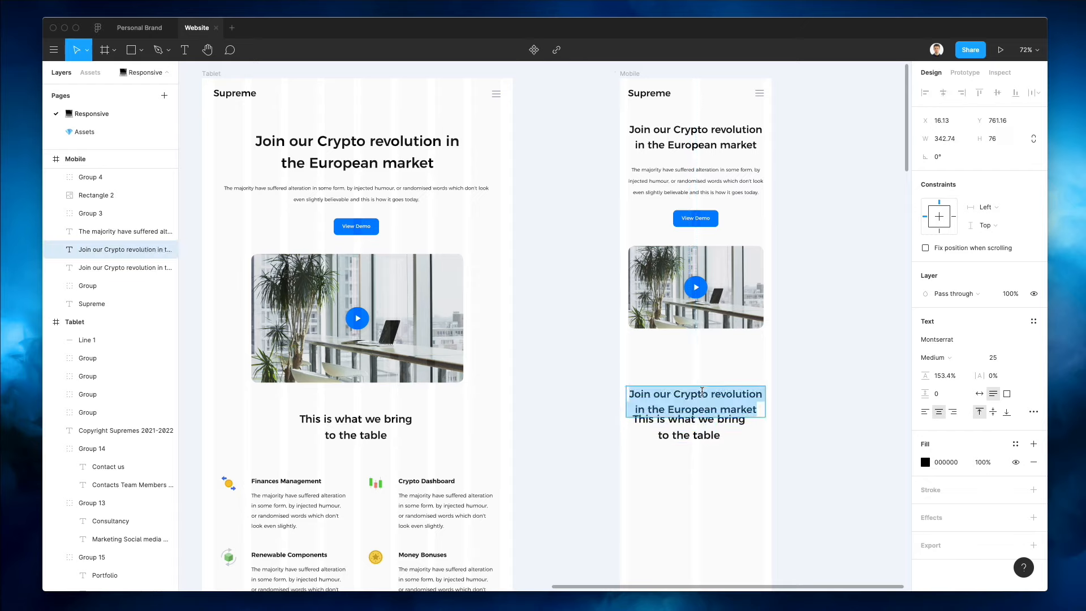
key(Escape)
key(Delete)
drag(700, 423, 700, 359)
click(943, 92)
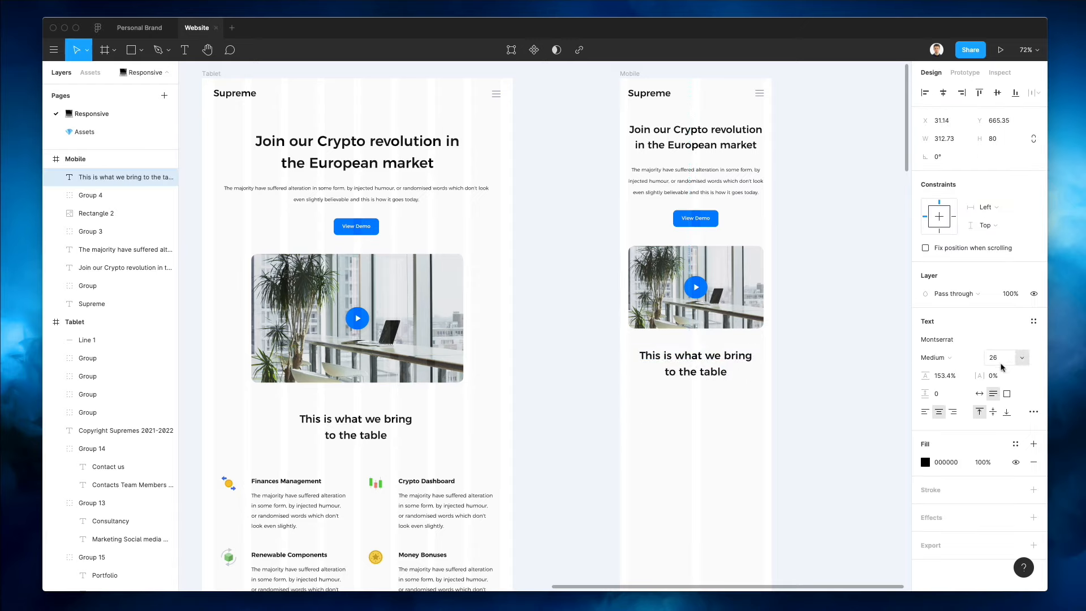
Set the Mobile section heading's font size to 22 and narrow its text box so "the table" wraps onto the second line
key(Down)
key(Down)
key(Down)
key(Down)
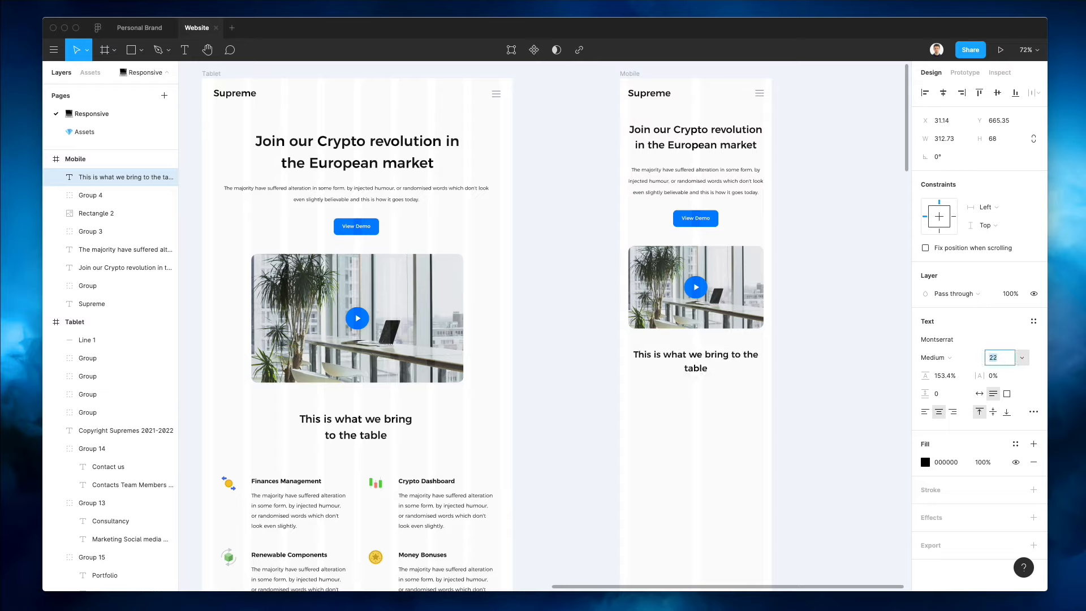
click(729, 390)
click(750, 367)
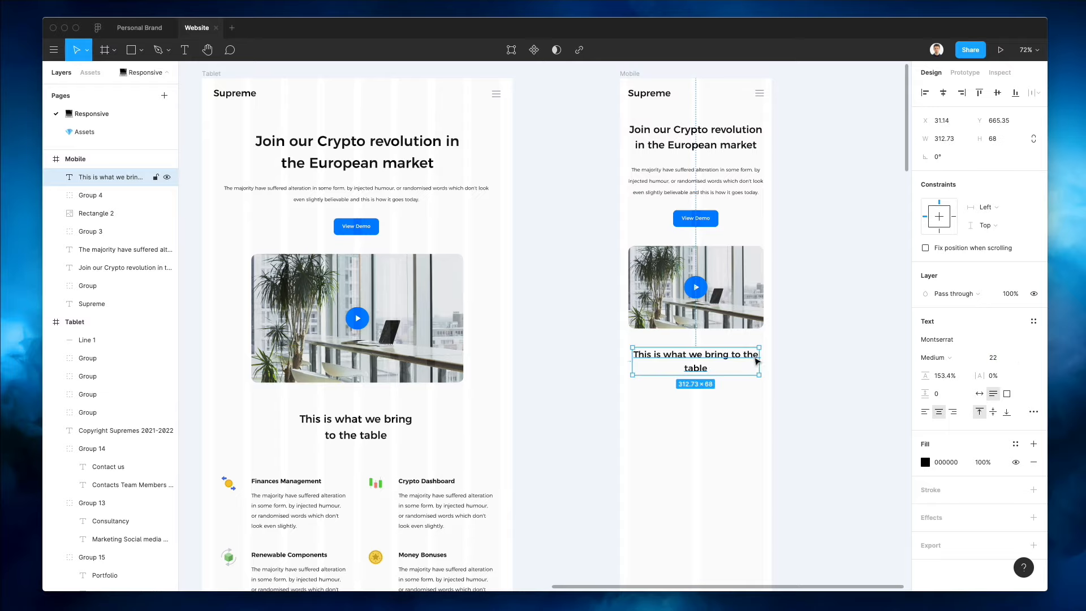
drag(757, 360, 749, 359)
click(809, 364)
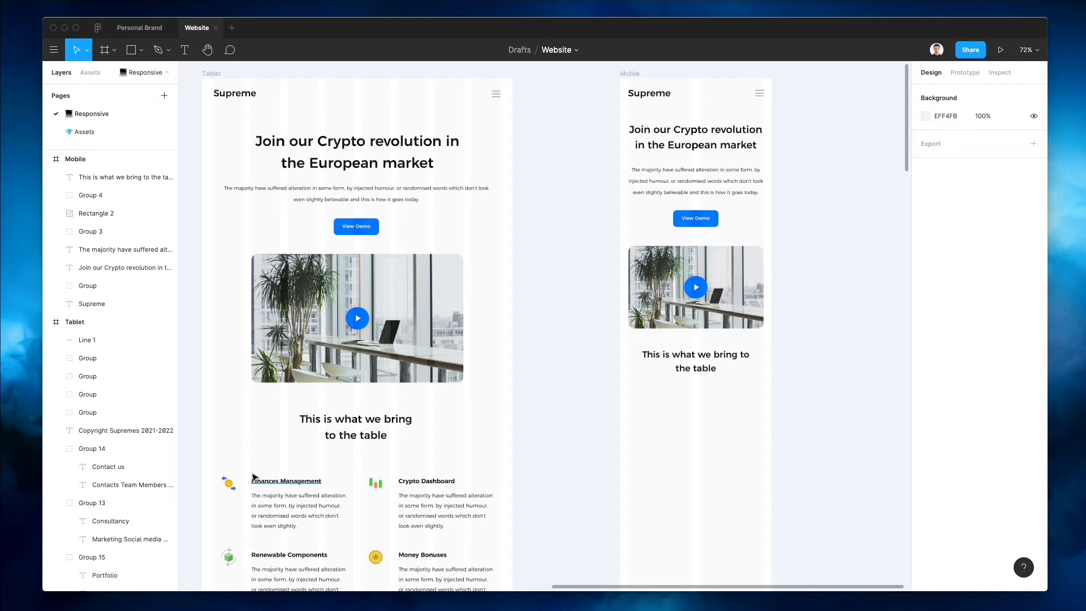
scroll(249, 461, down, 5)
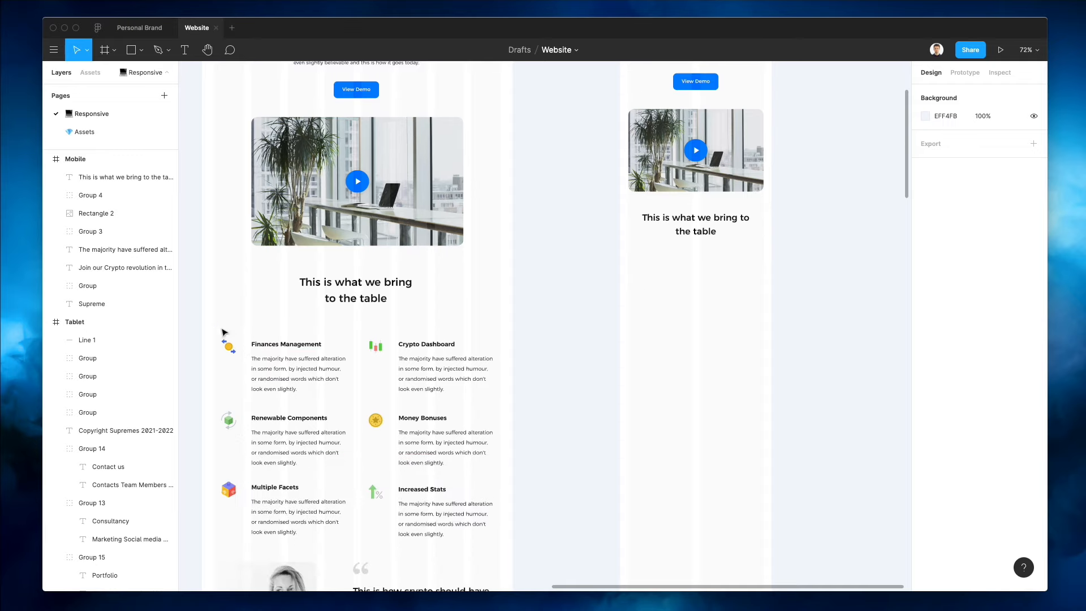
drag(215, 321, 348, 403)
drag(293, 372, 700, 298)
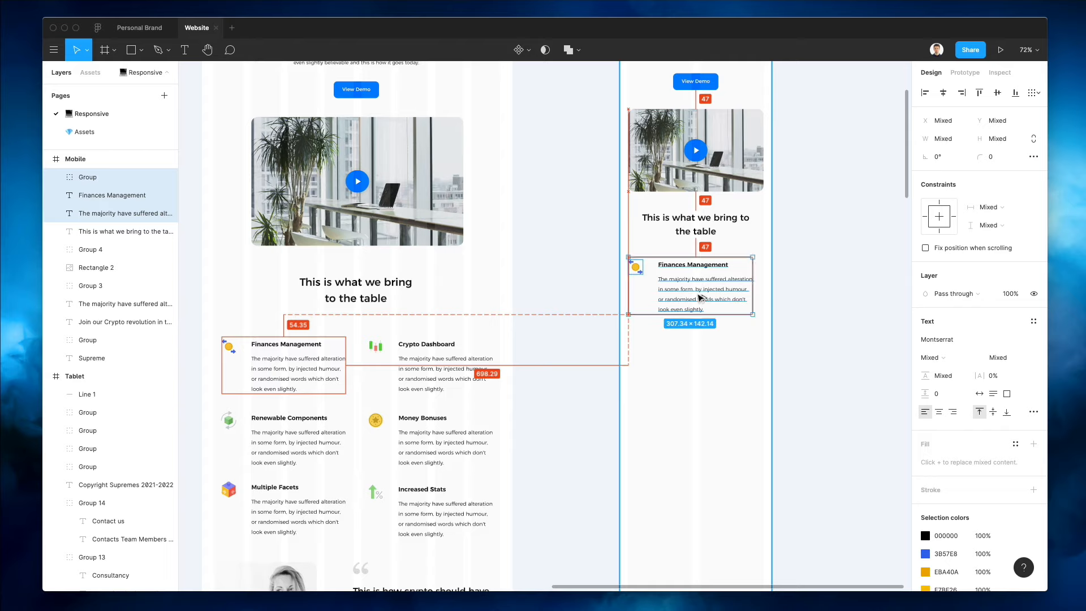
scroll(506, 370, down, 2)
key(super+z)
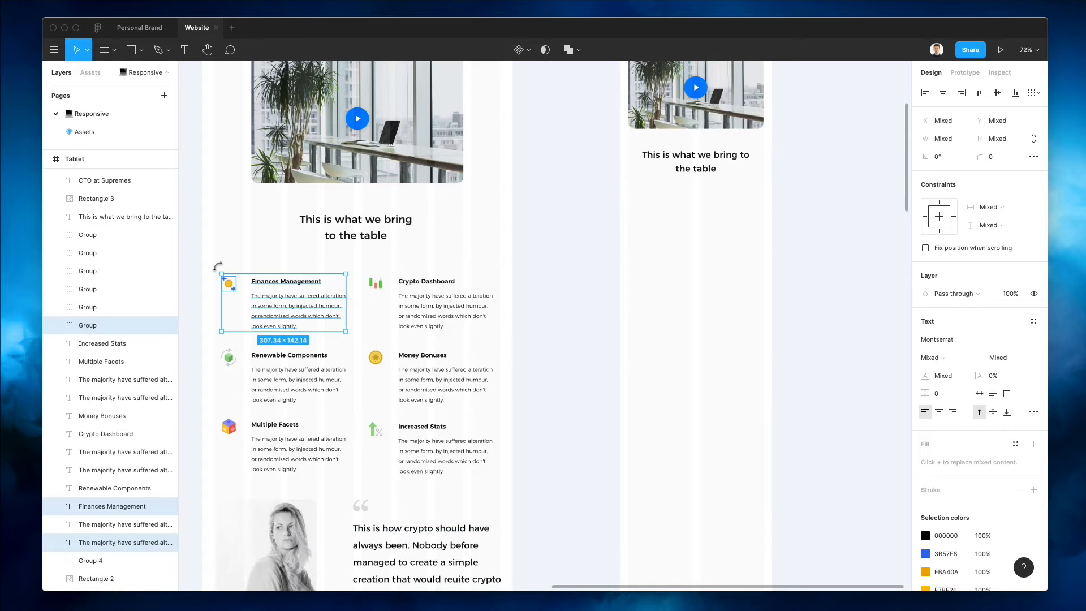
Copy the Tablet's first column of three features below the Mobile section heading, and its second column beneath them, stacking all six
drag(205, 271, 346, 475)
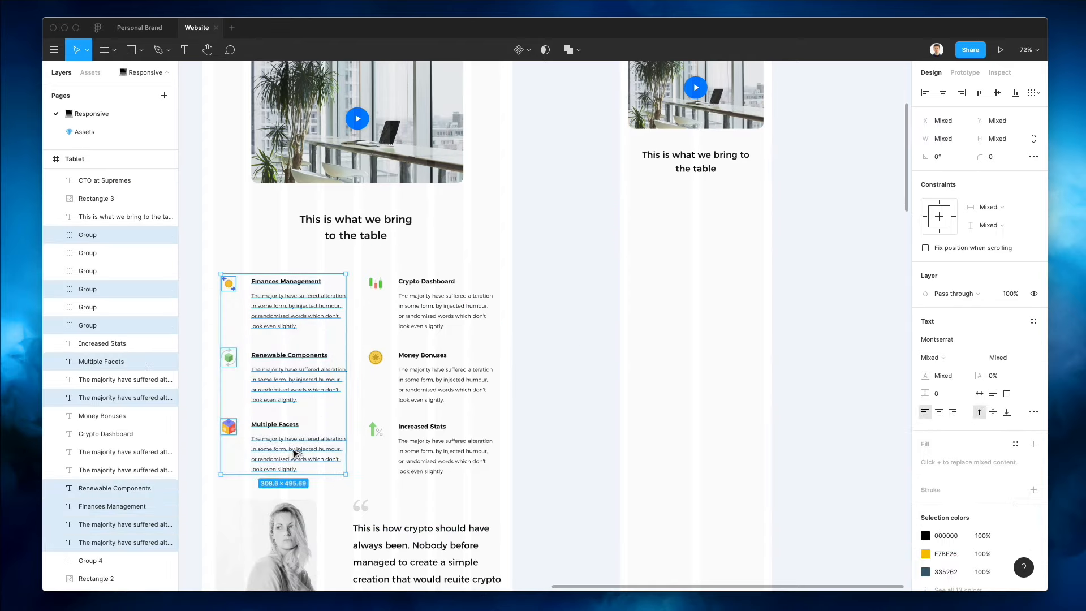
drag(295, 448, 695, 369)
click(782, 232)
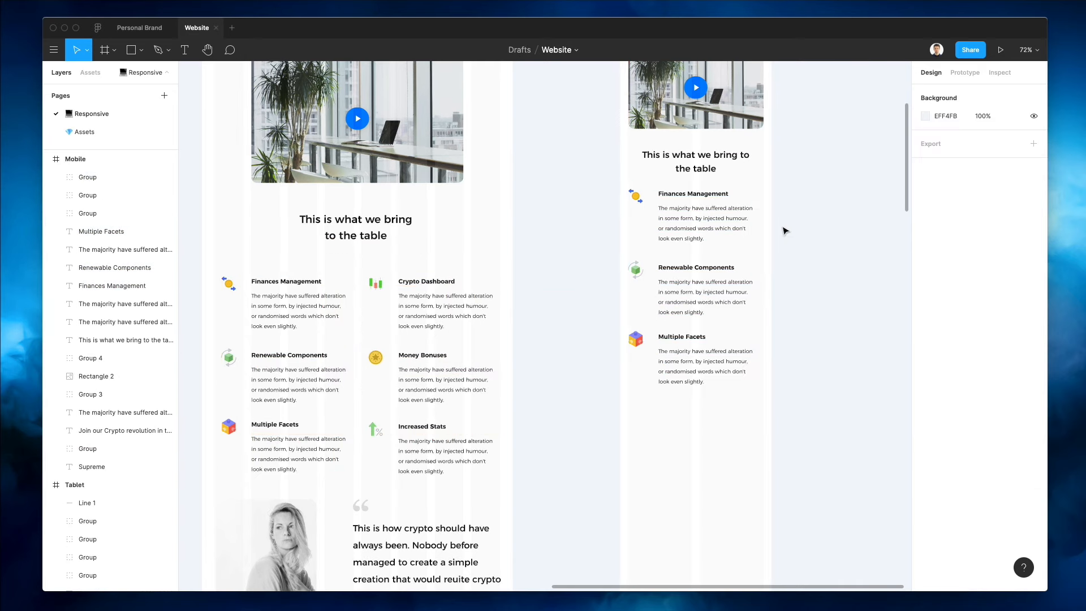
drag(365, 270, 699, 576)
click(840, 384)
scroll(840, 385, down, 2)
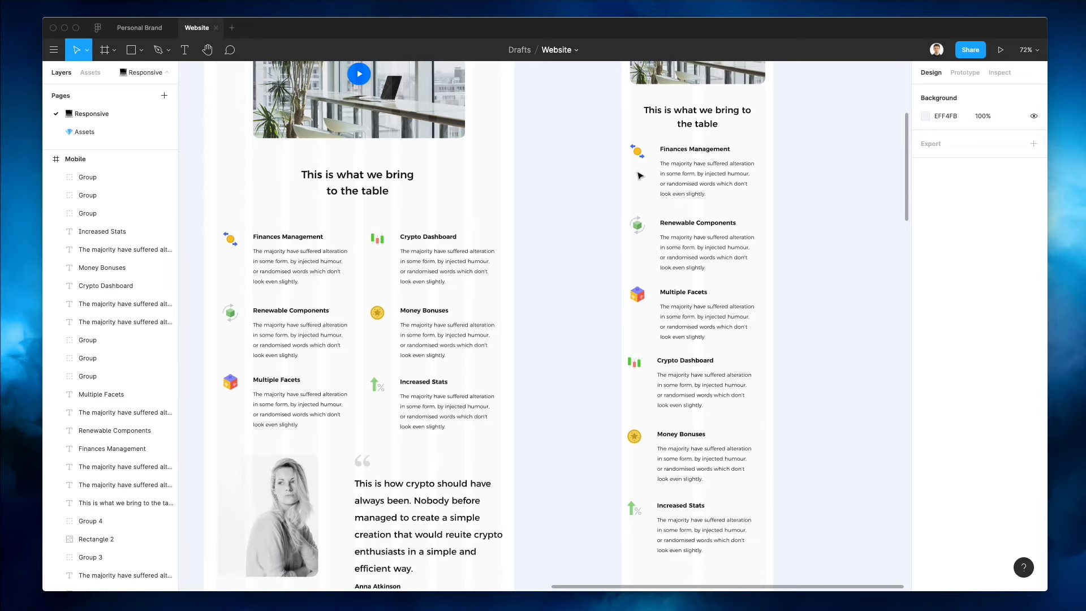
Align the six Mobile feature icons by their horizontal centres
drag(621, 140, 653, 520)
click(944, 94)
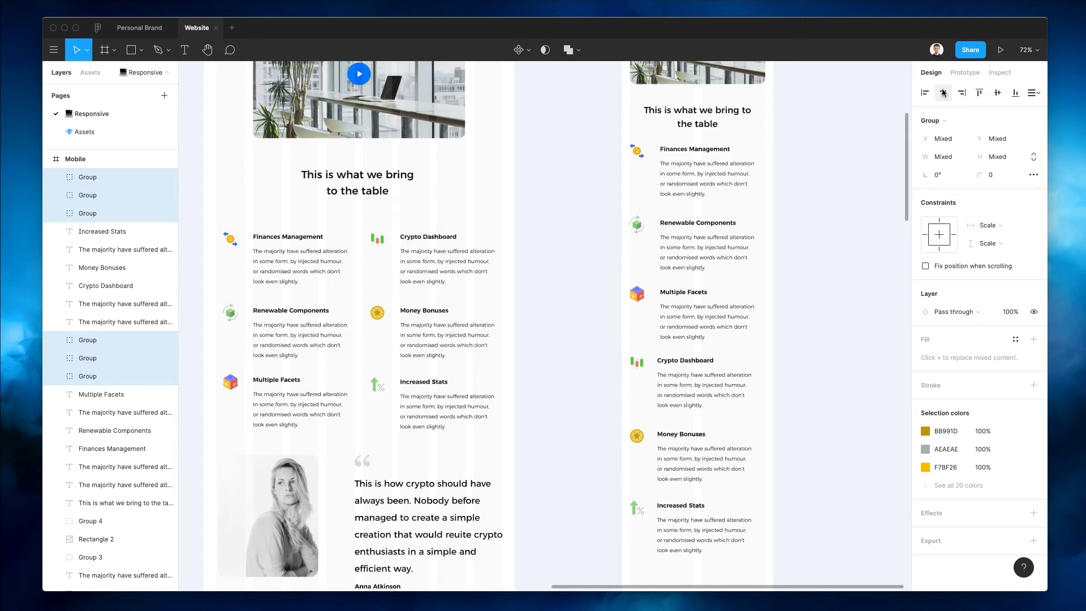
click(789, 253)
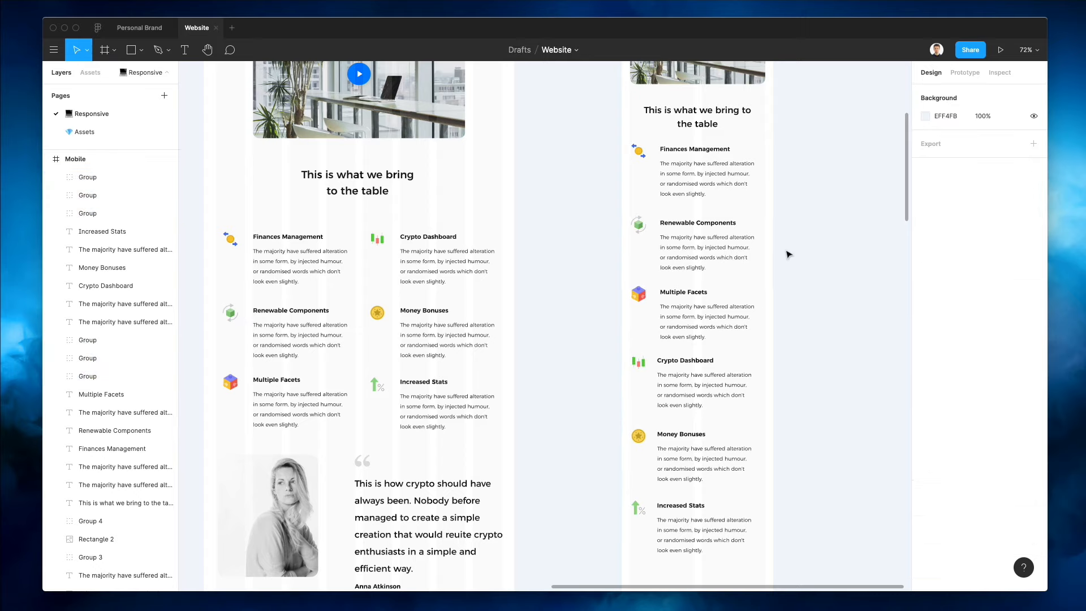
Copy the testimonial portrait from the Tablet frame into the Mobile frame, below the Increased Stats feature
scroll(789, 255, down, 8)
scroll(789, 254, down, 3)
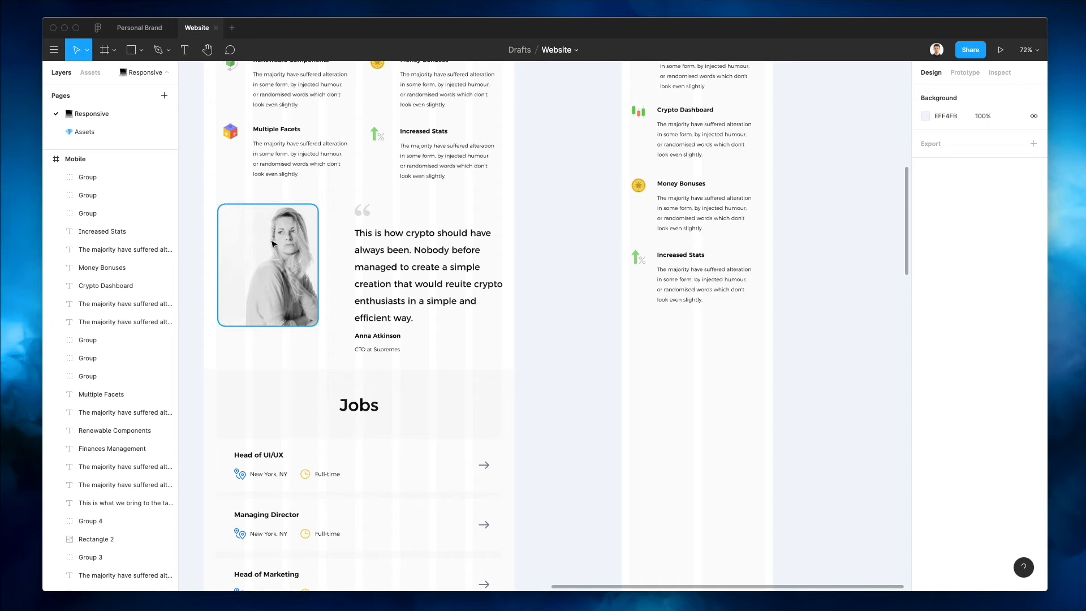
drag(276, 246, 682, 371)
click(792, 319)
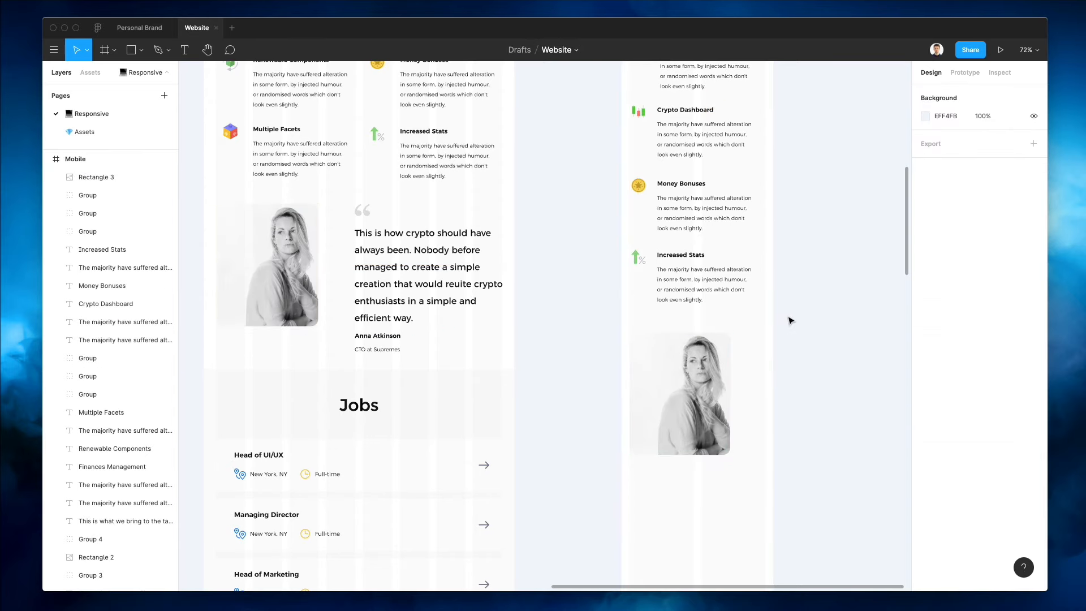
Widen the Mobile portrait to span the layout columns at about 302 high, and trim its left edge to line up with the feature icons
click(723, 347)
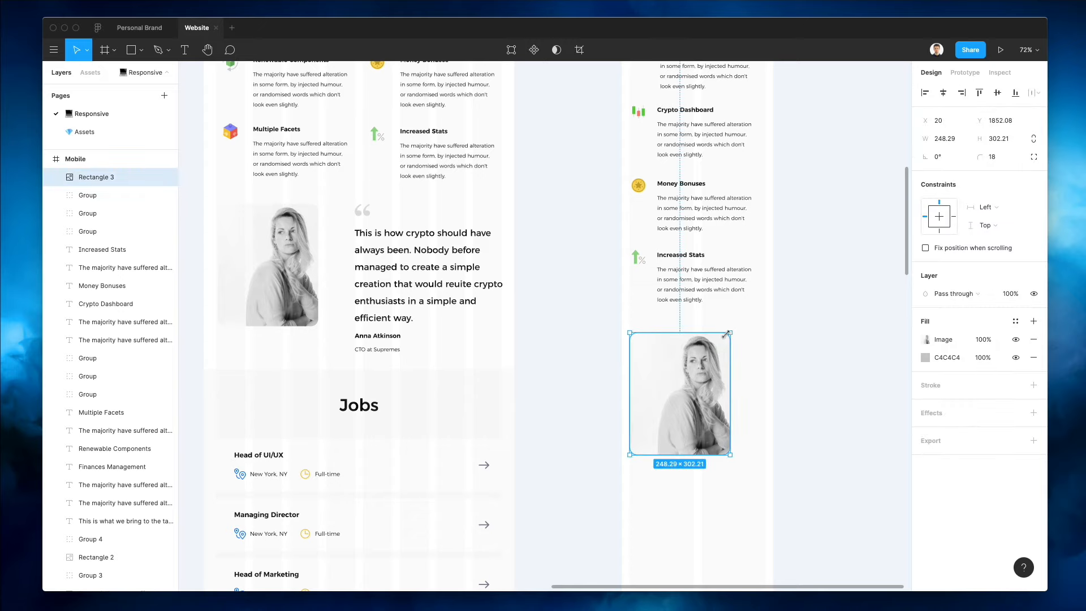
drag(727, 334, 764, 369)
key(super+z)
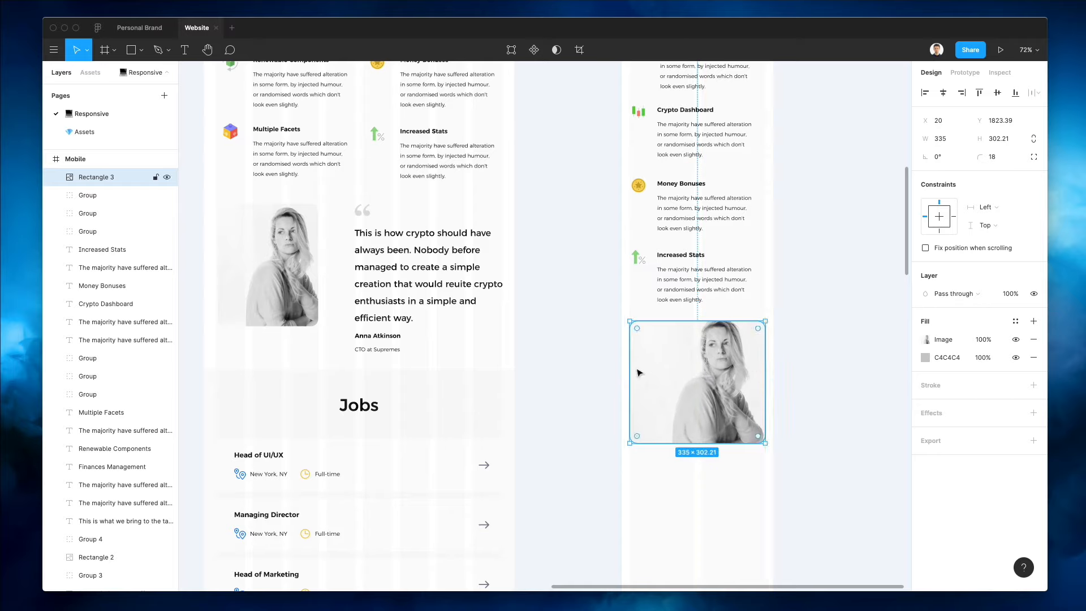
drag(630, 368, 630, 367)
click(745, 317)
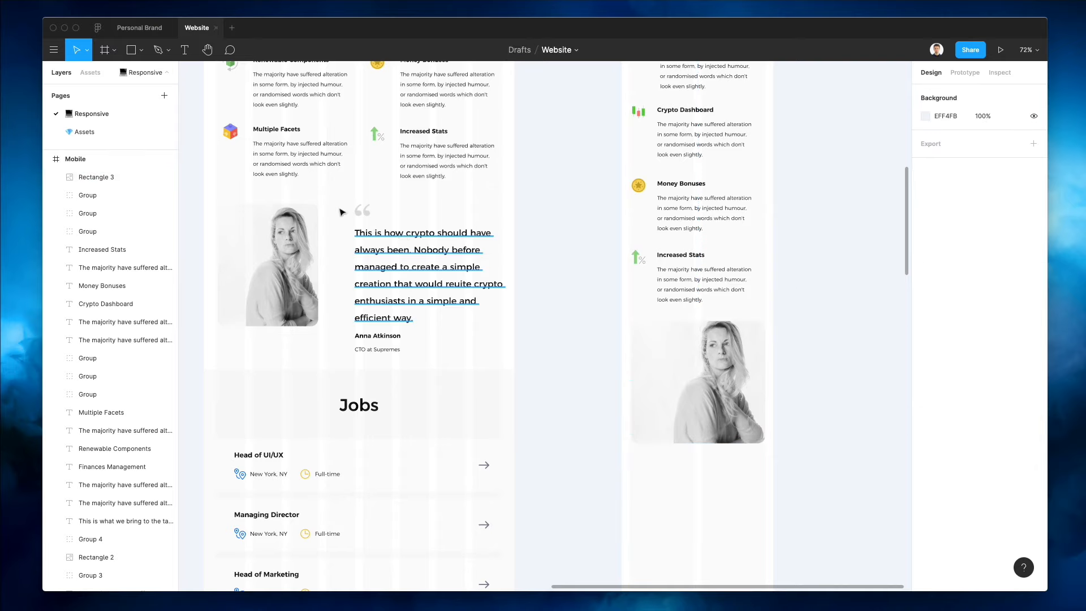
Copy the quote mark, testimonial text, author name and job title from the Tablet frame to below the Mobile portrait
drag(419, 317, 425, 354)
drag(419, 272, 694, 404)
scroll(696, 526, down, 4)
click(813, 345)
Narrow the Mobile testimonial text box to about 331 wide and set its font size to 19
click(124, 232)
drag(787, 423, 762, 423)
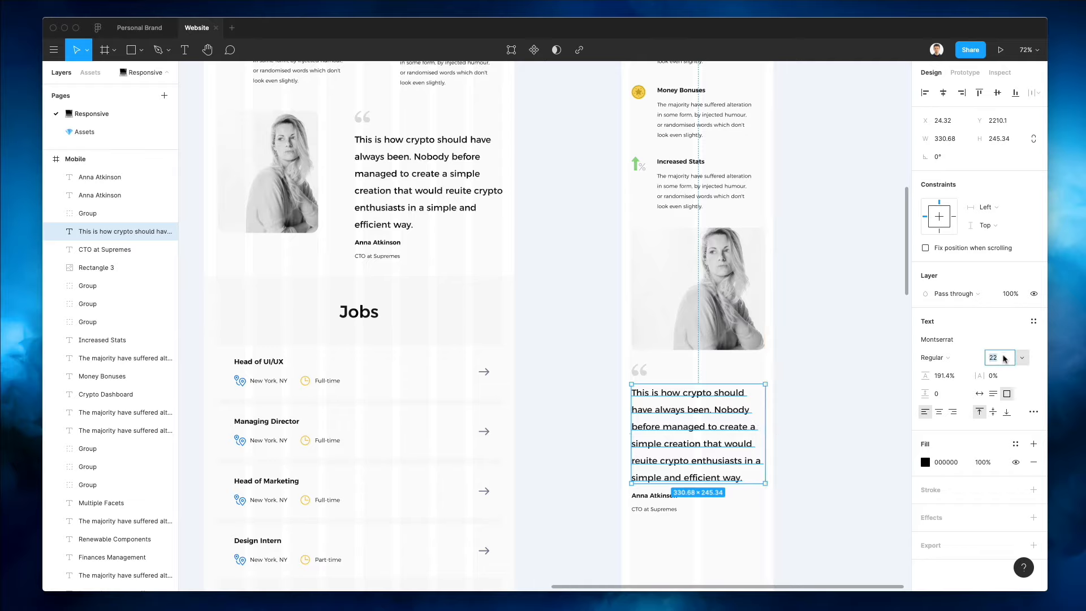
key(Down)
key(Down)
key(Down)
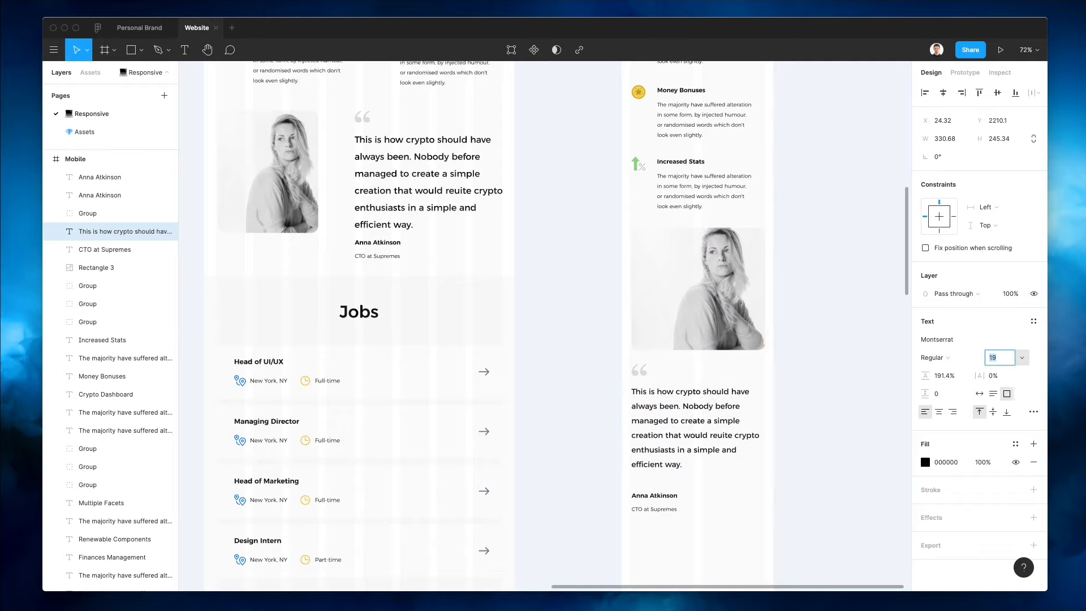
Move the Mobile testimonial's author name and job title up by 12, closer to the quote text
drag(724, 525, 606, 487)
key(shift+Up)
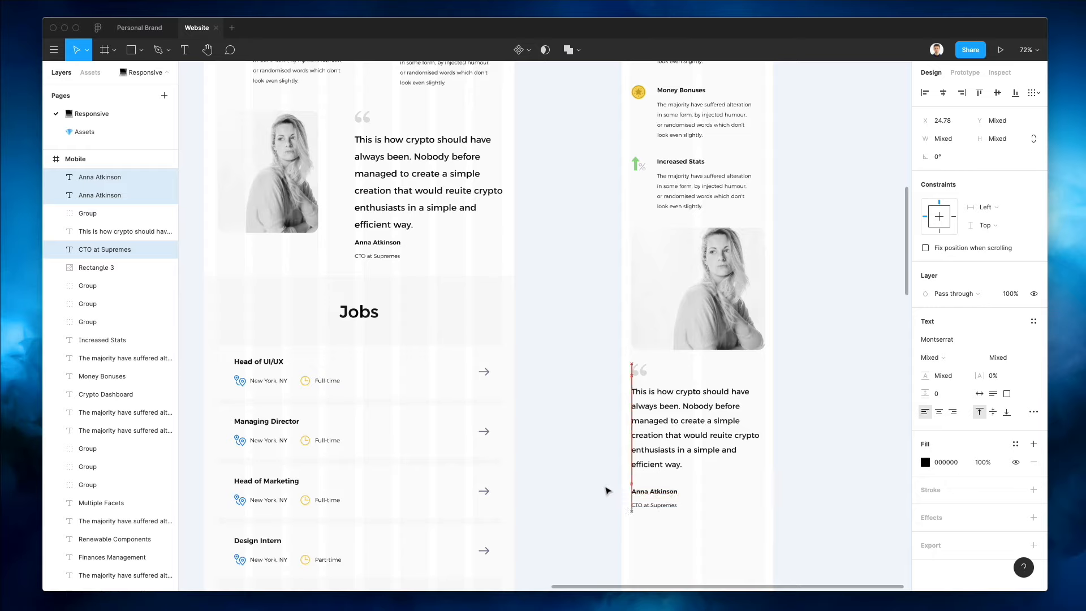
key(Up)
key(Up)
Move the quote text and author lines down by 10 from the quote mark, and lower the whole testimonial block slightly below the portrait
drag(626, 402, 719, 511)
key(shift+Down)
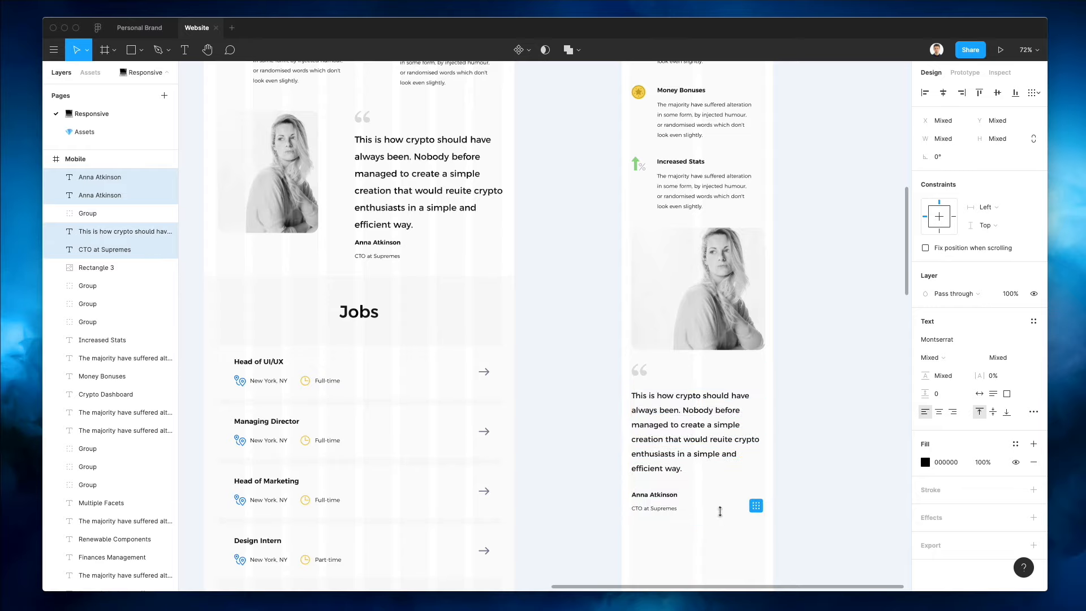
key(shift+Down)
drag(781, 557, 617, 364)
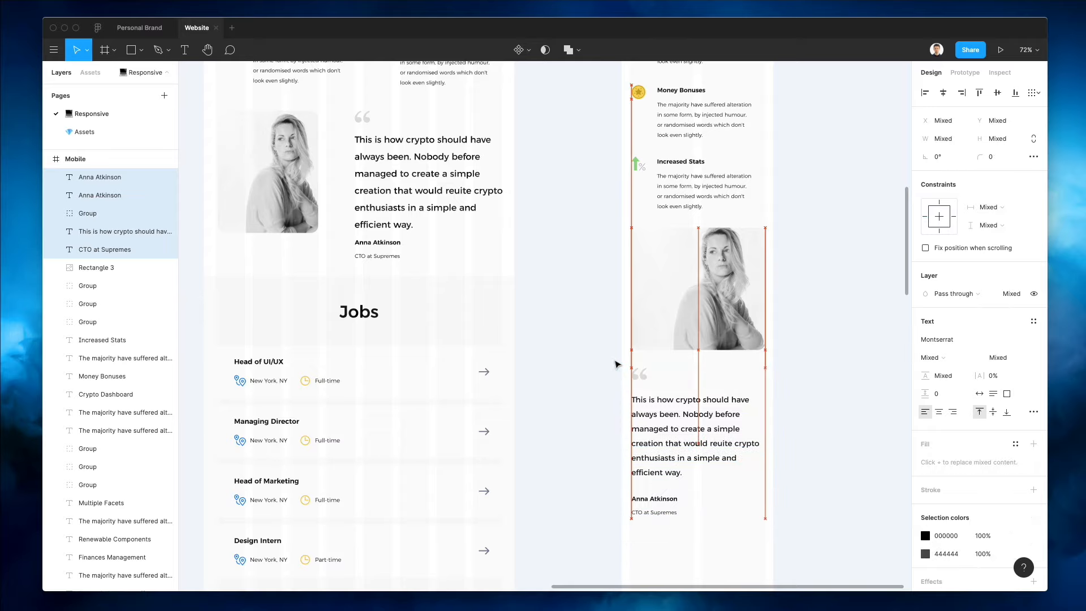
key(Up)
key(Up)
click(596, 330)
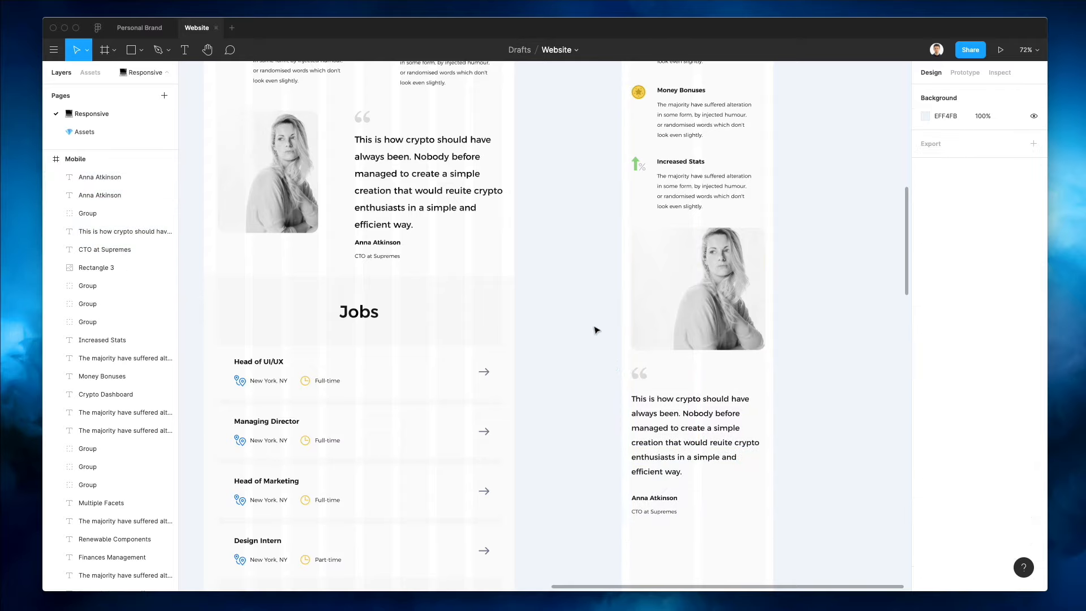
Set the font size of the Tablet frame's "Jobs" title to 26, matching the "This is what we bring to the table" heading
scroll(596, 330, down, 3)
scroll(351, 207, up, 10)
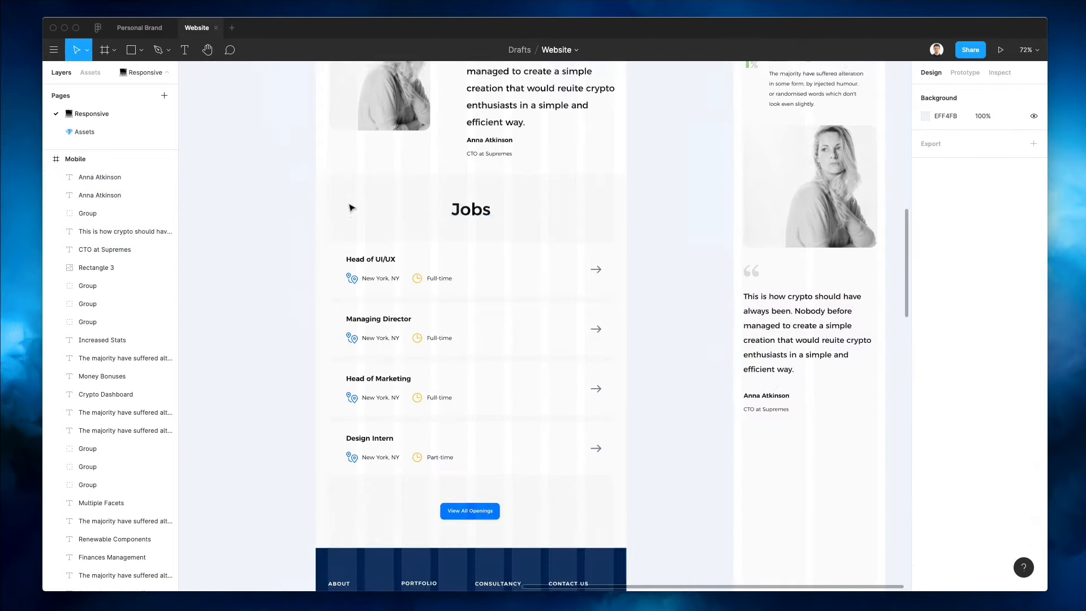
click(505, 277)
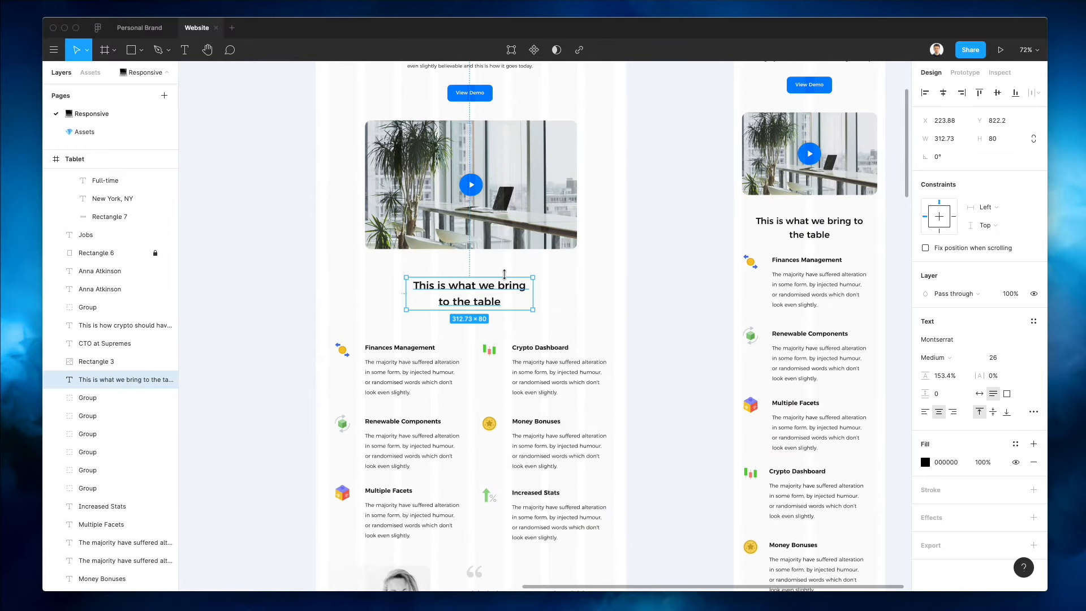
scroll(505, 273, down, 5)
click(488, 519)
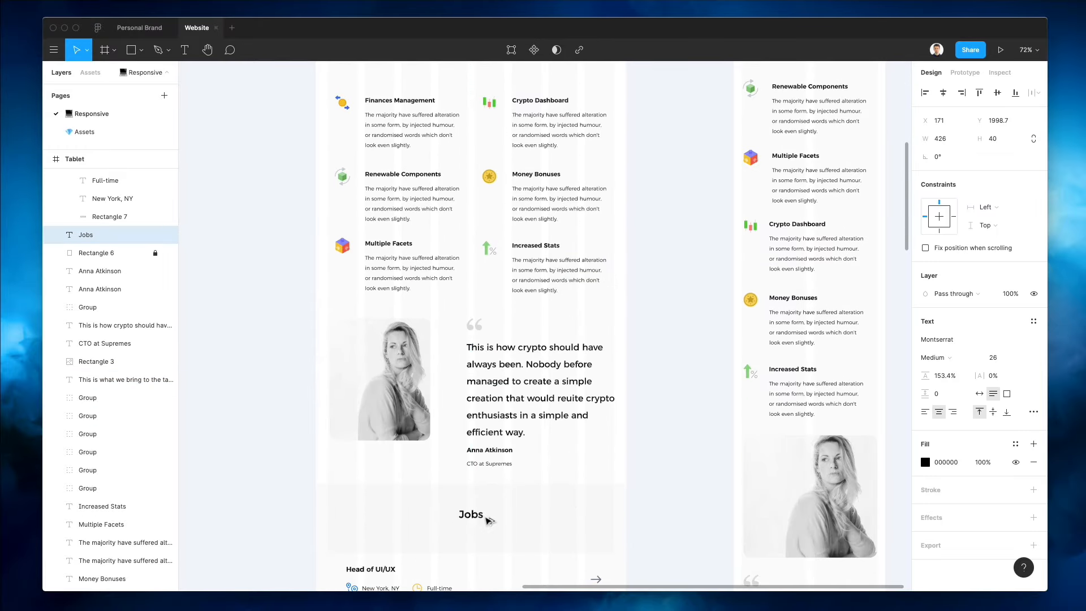
scroll(488, 518, down, 4)
scroll(538, 308, down, 3)
scroll(538, 309, right, 3)
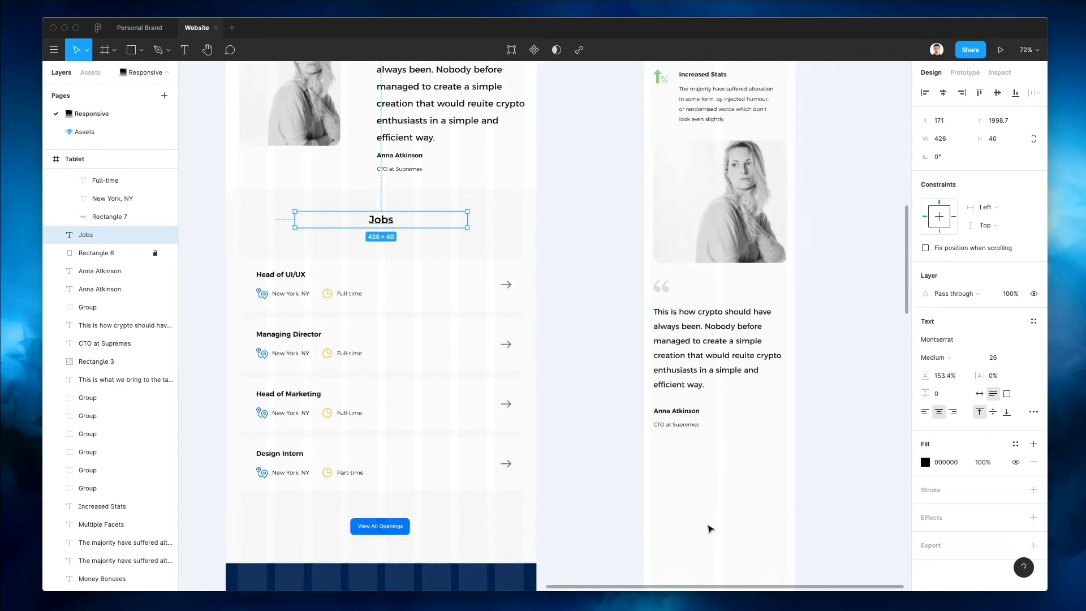
Copy the locked background rectangle behind the Tablet frame's Jobs section
click(527, 291)
right_click(507, 230)
mouse_move(544, 232)
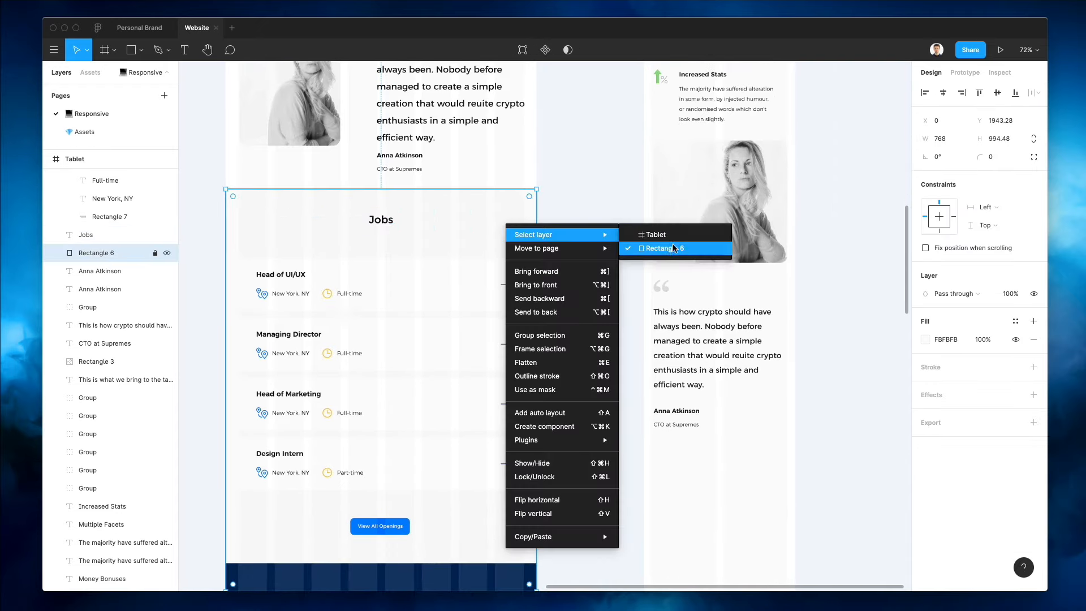
click(673, 247)
Move the author name and job title up, closer to the quote text in the Mobile testimonial
click(682, 414)
drag(709, 469, 635, 404)
key(shift+Up)
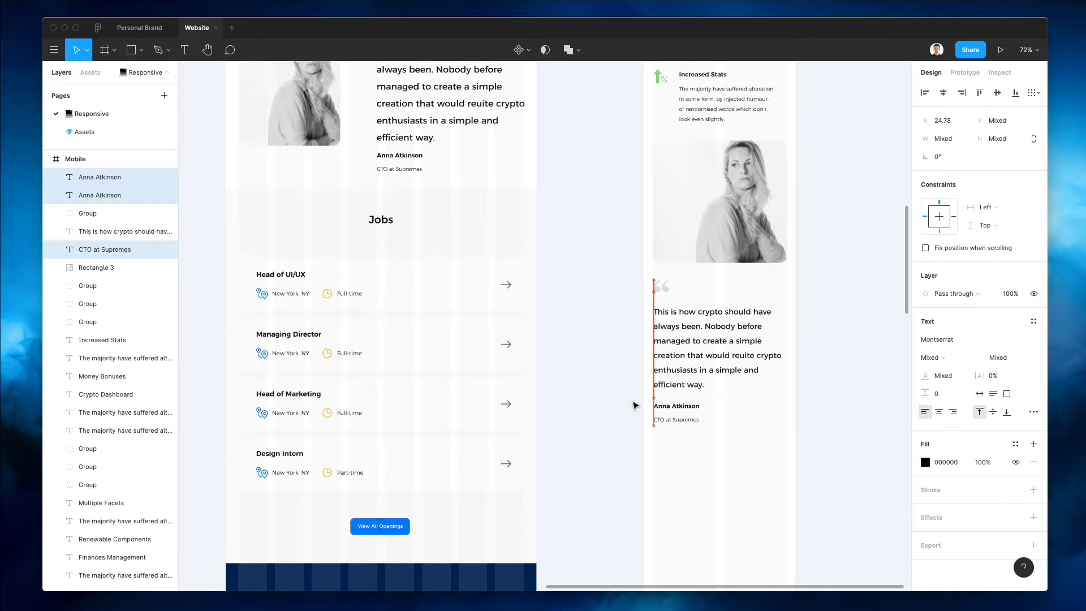
Paste the Jobs background rectangle into the Mobile frame and unlock it
key(ctrl+v)
scroll(703, 342, down, 4)
scroll(703, 342, right, 3)
click(711, 300)
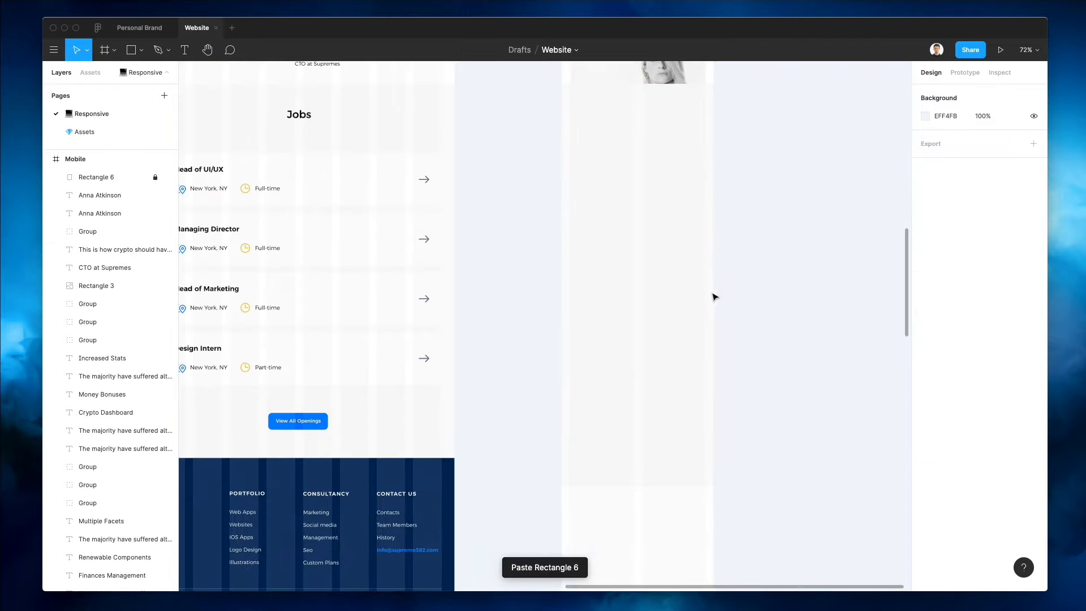
right_click(655, 162)
mouse_move(737, 177)
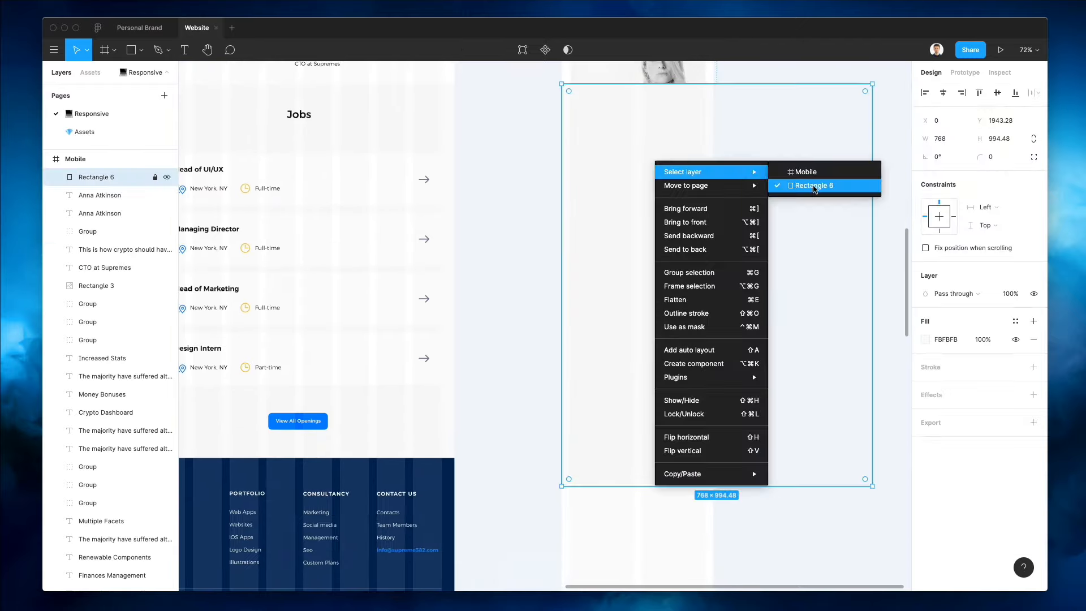
click(813, 185)
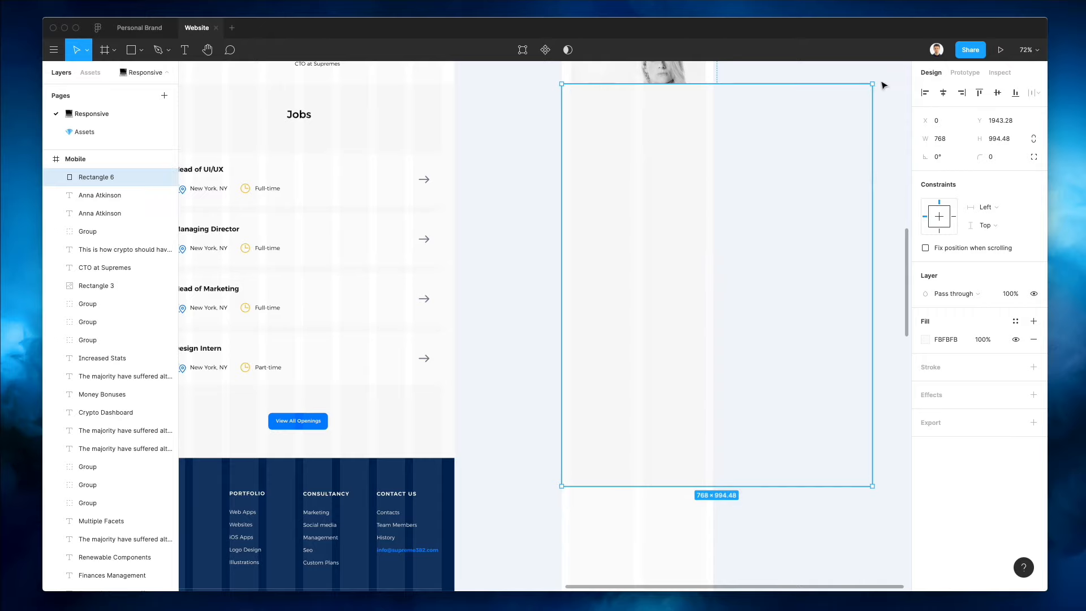
Resize the pasted background to 375 wide, starting just below the testimonial's job title, and extend its lower edge downward
drag(865, 88, 714, 331)
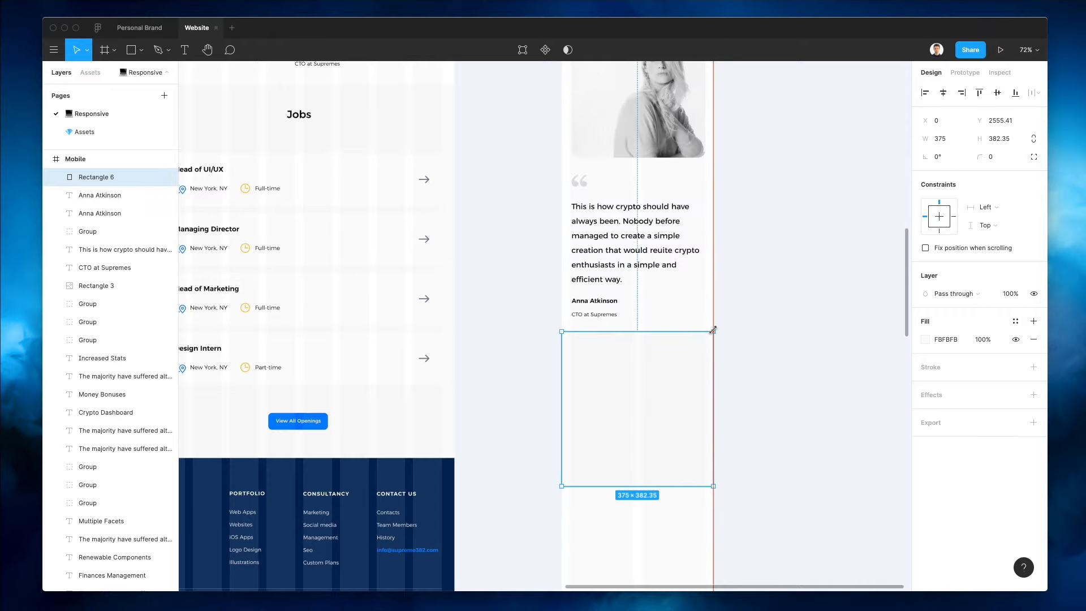
scroll(658, 406, down, 2)
drag(654, 421, 663, 529)
drag(681, 313, 684, 318)
Nudge the Mobile testimonial's quote mark slightly upward
click(568, 102)
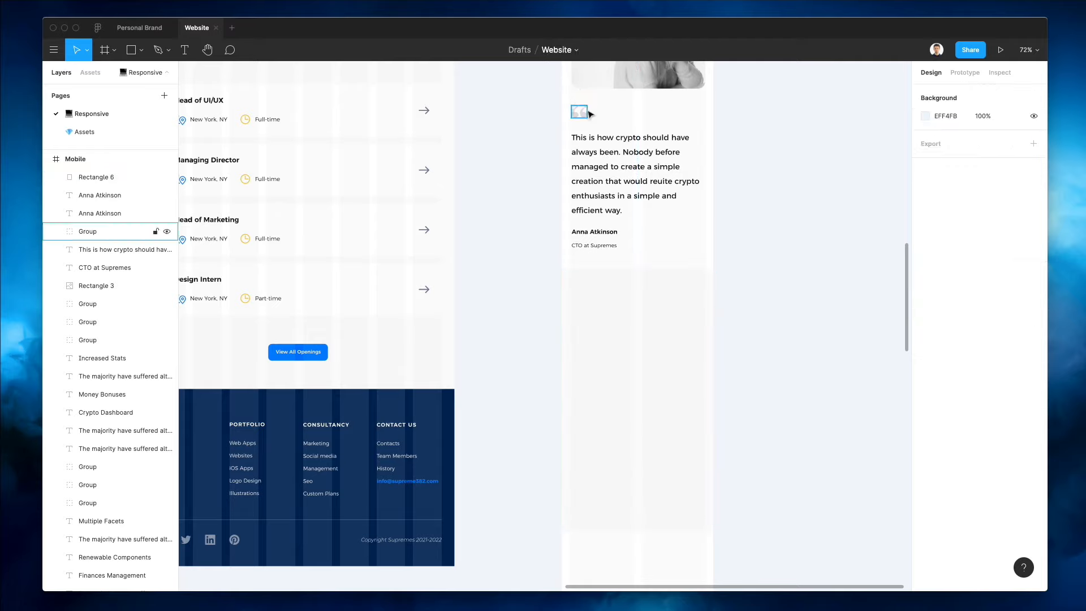
click(585, 113)
key(Up)
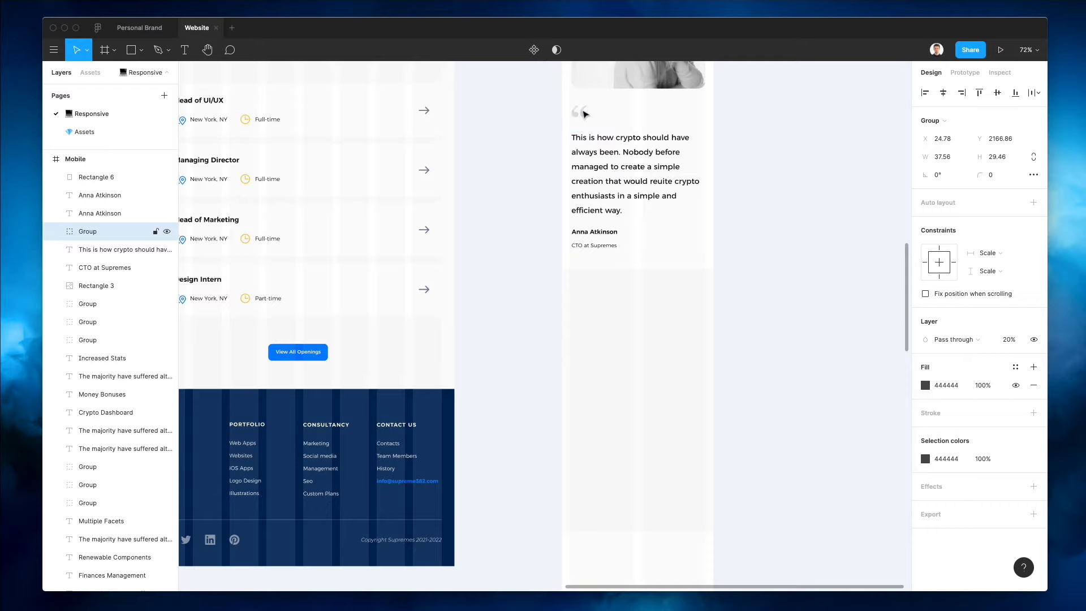
Duplicate the four job cards from the Tablet frame onto the empty canvas beside the Mobile frame
click(819, 144)
scroll(819, 146, up, 3)
scroll(819, 146, left, 3)
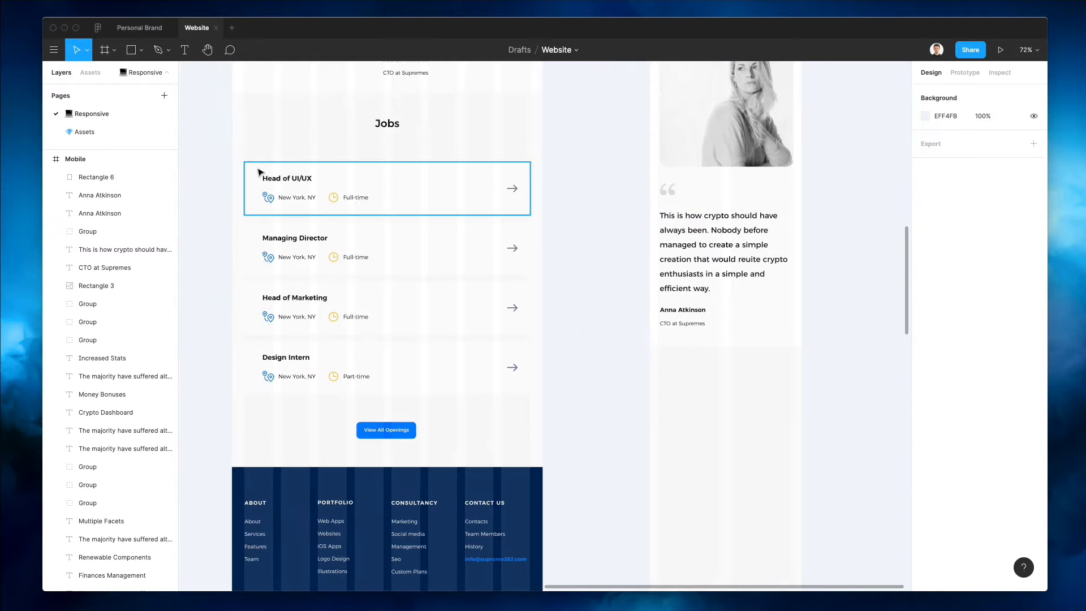
drag(238, 159, 540, 397)
drag(328, 311, 723, 479)
scroll(657, 259, down, 2)
scroll(657, 259, right, 4)
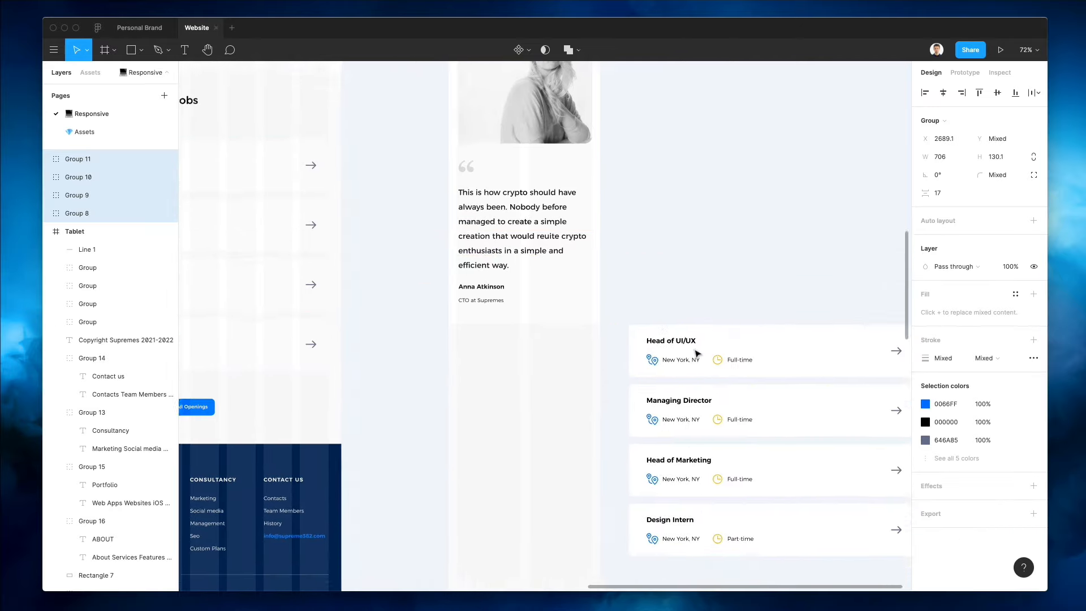
Scale the location icons on all four copied job cards down to 21.95 wide with proportions locked
click(659, 258)
scroll(591, 314, up, 5)
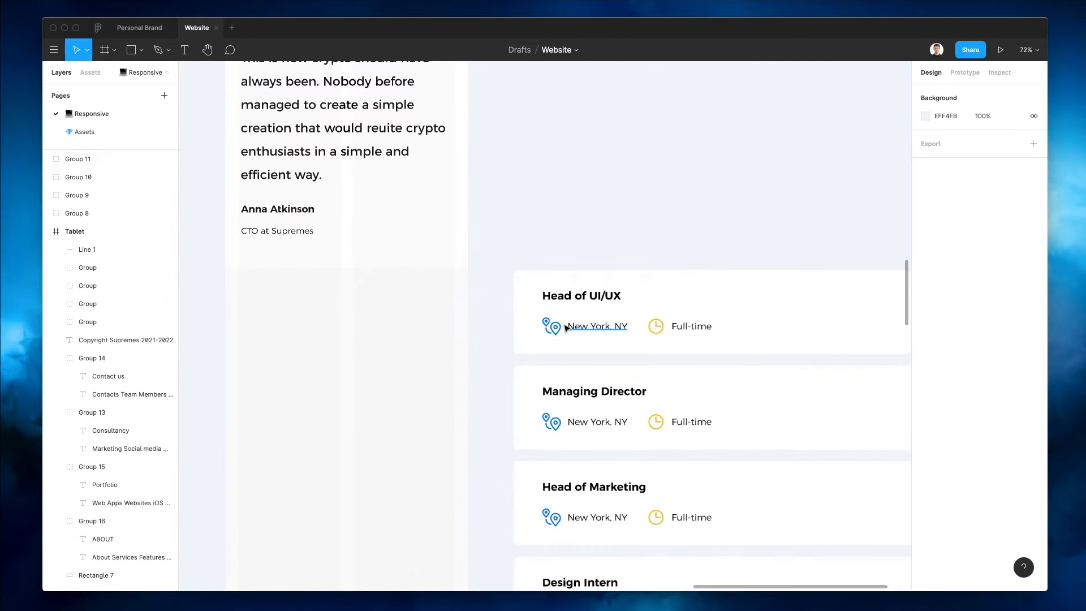
double_click(553, 327)
shift+double_click(554, 422)
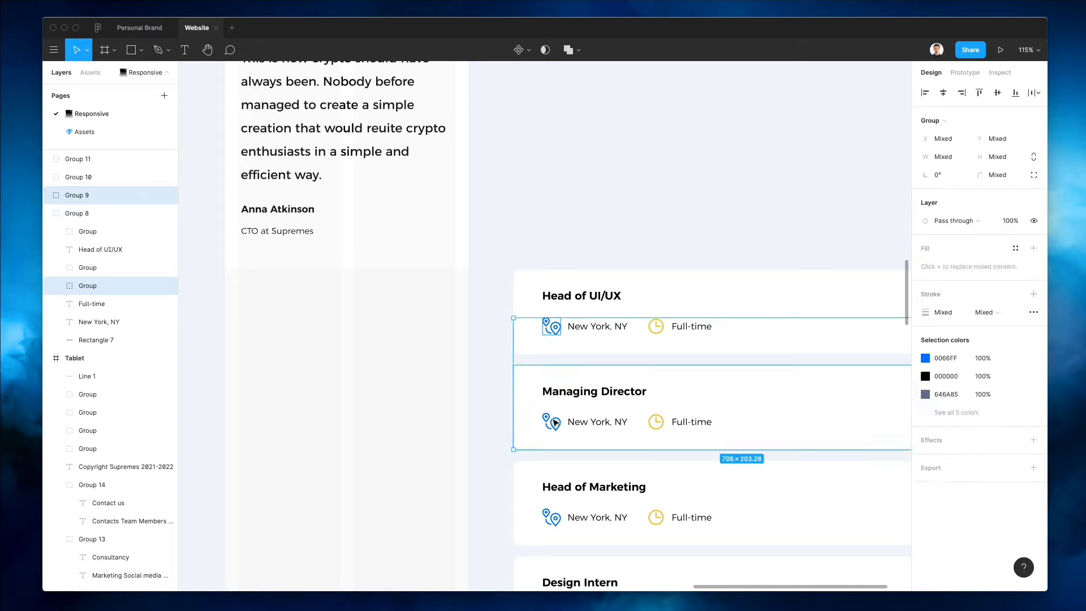
scroll(552, 339, down, 3)
shift+double_click(550, 334)
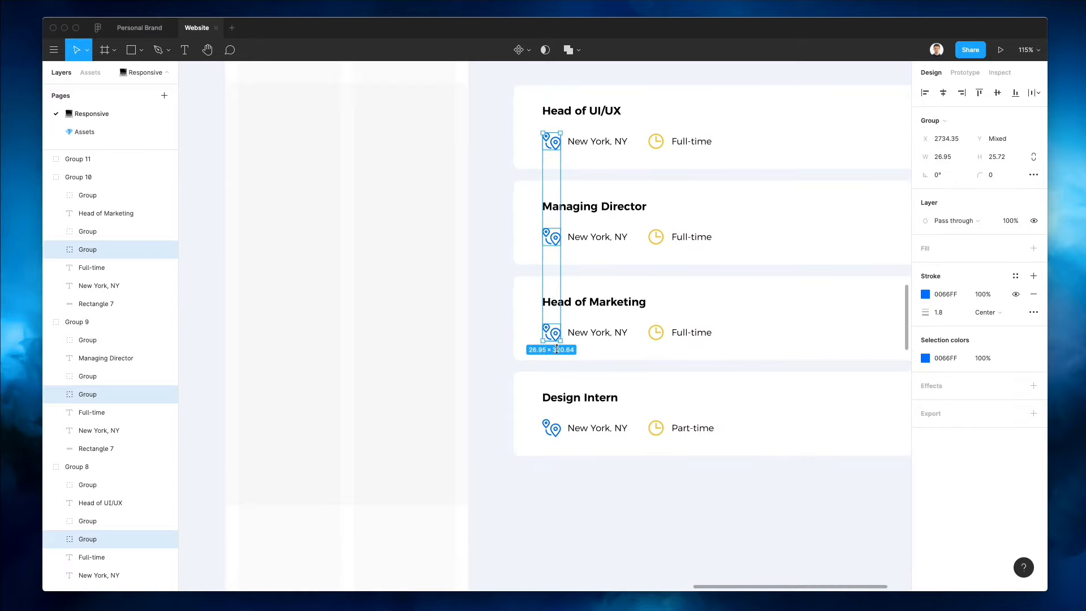
shift+double_click(553, 428)
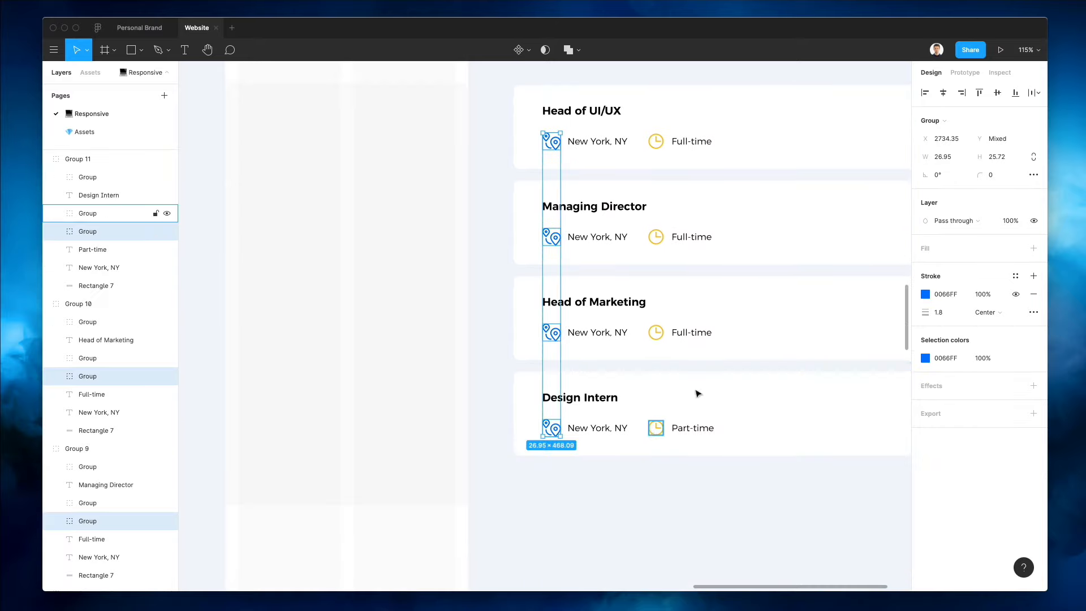
click(1033, 158)
click(946, 159)
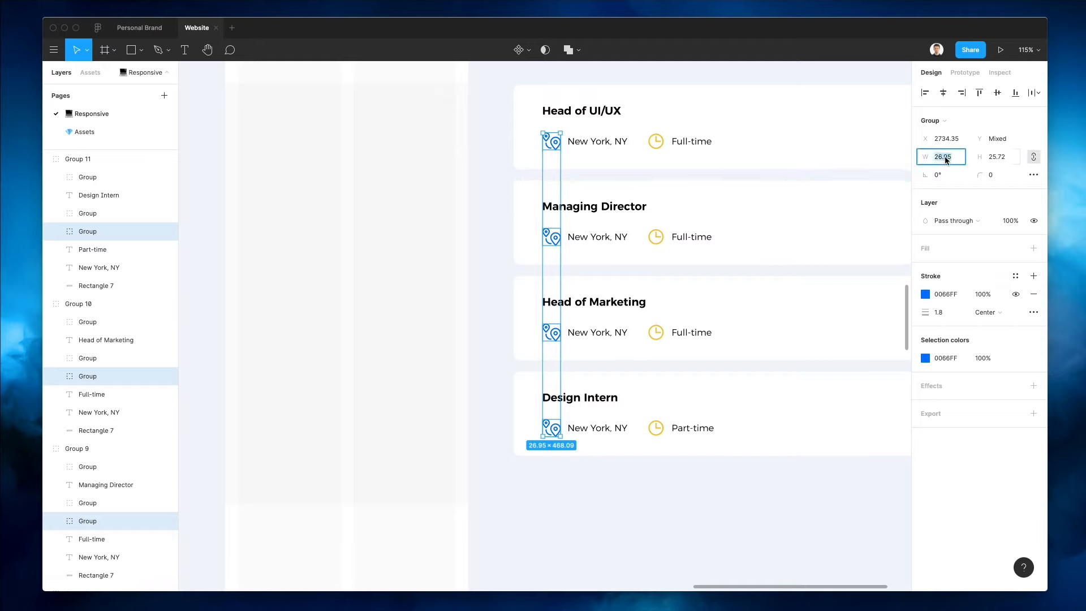
key(Down)
key(Down)
key(Down)
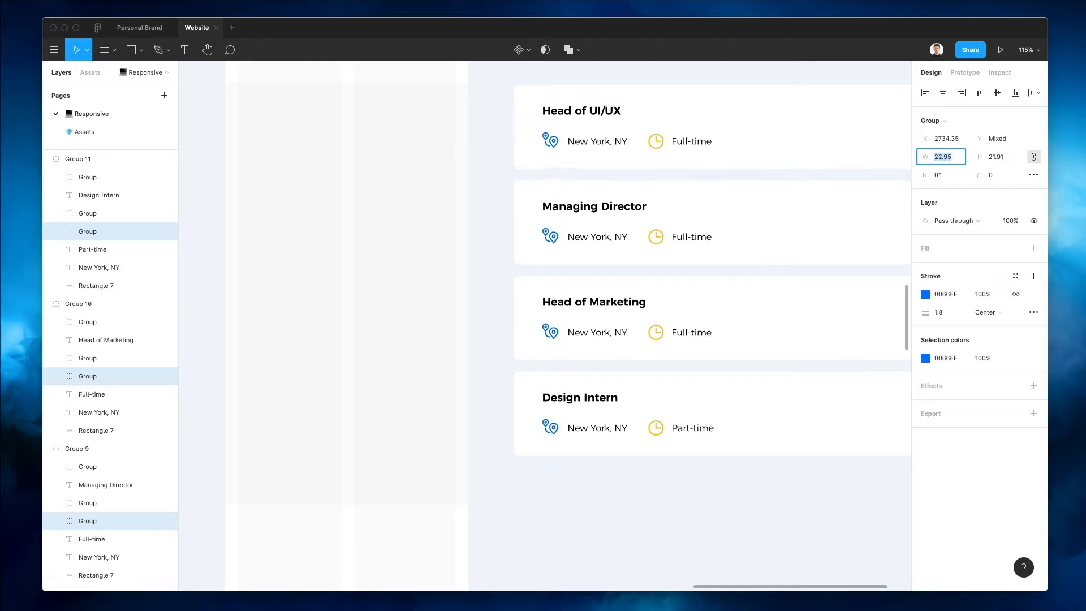
key(Down)
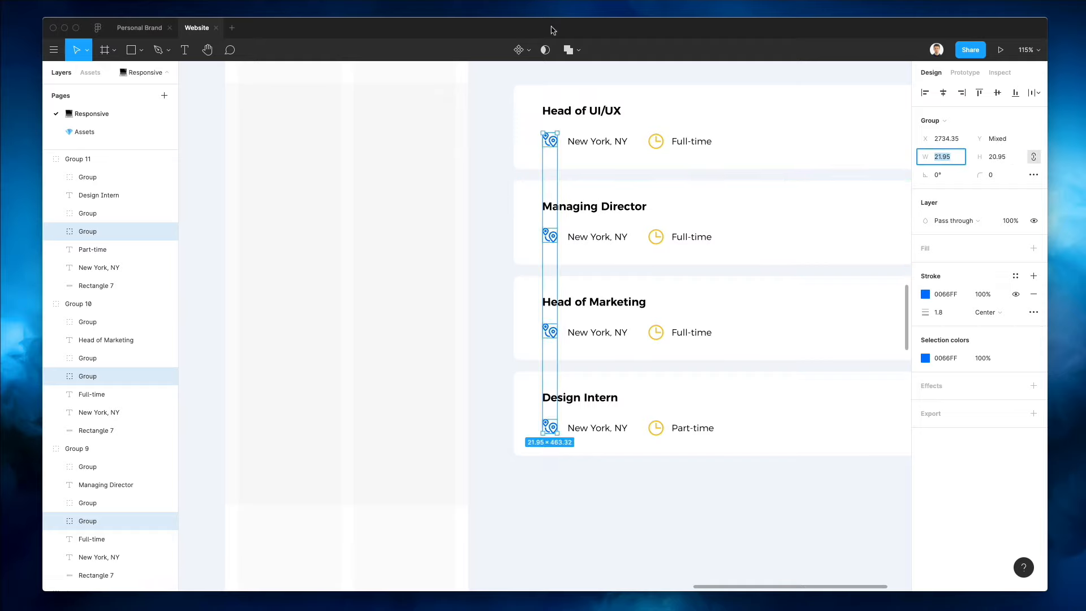
Scale the clock icons on all four copied job cards down to 17.49 by 17.49 with proportions locked
click(656, 143)
double_click(656, 144)
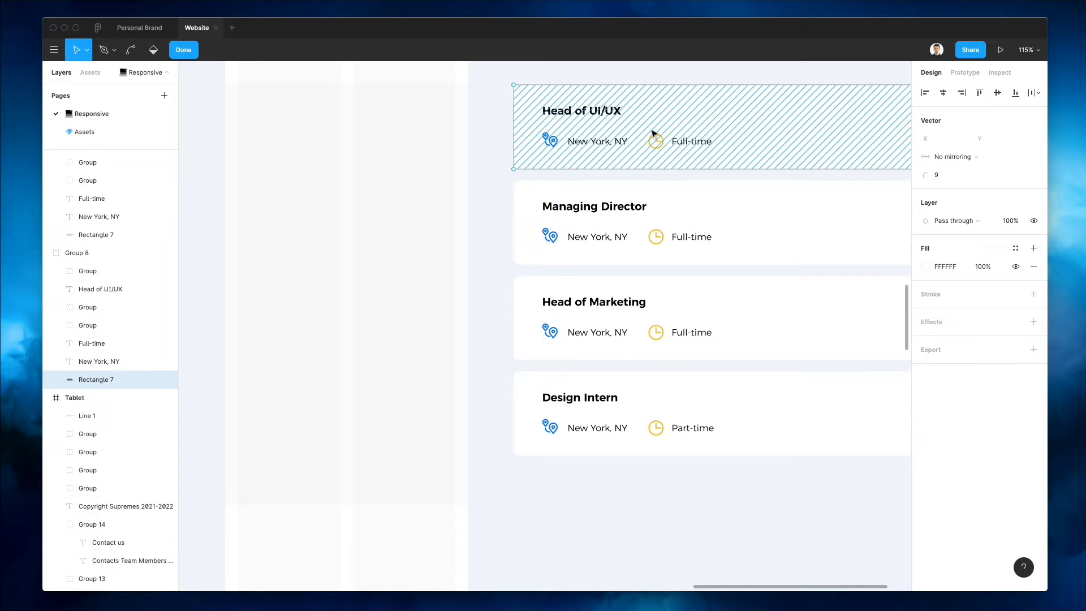
click(655, 139)
click(653, 140)
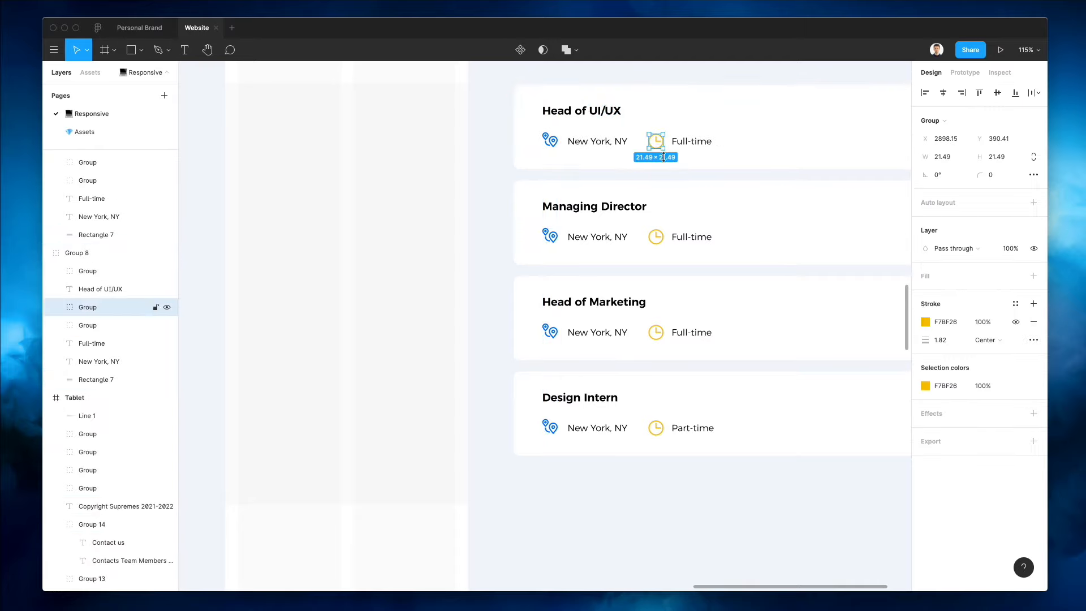
shift+click(656, 238)
shift+click(658, 333)
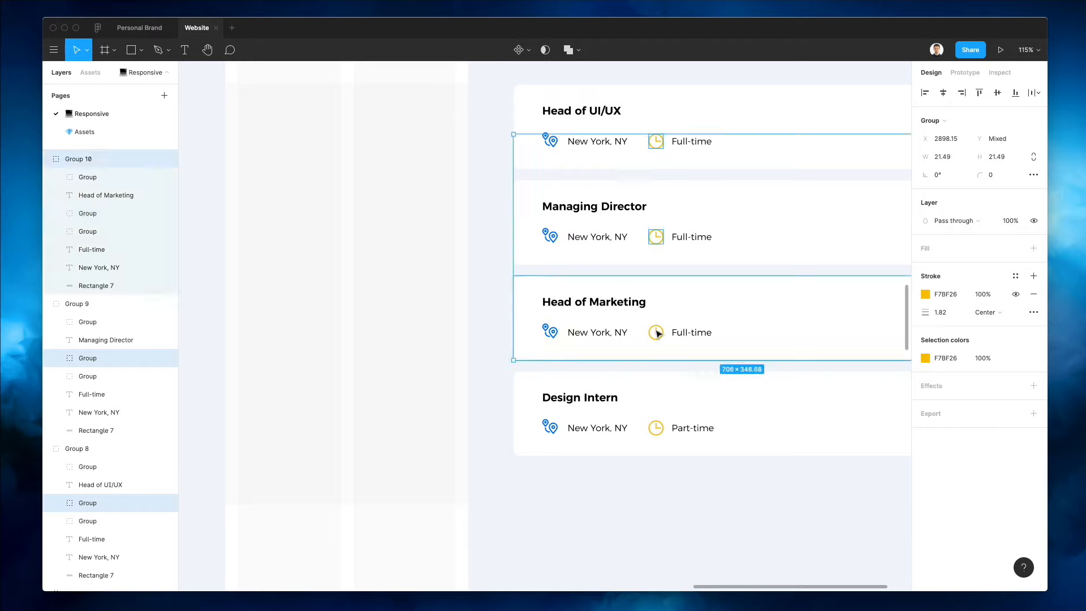
shift+click(657, 425)
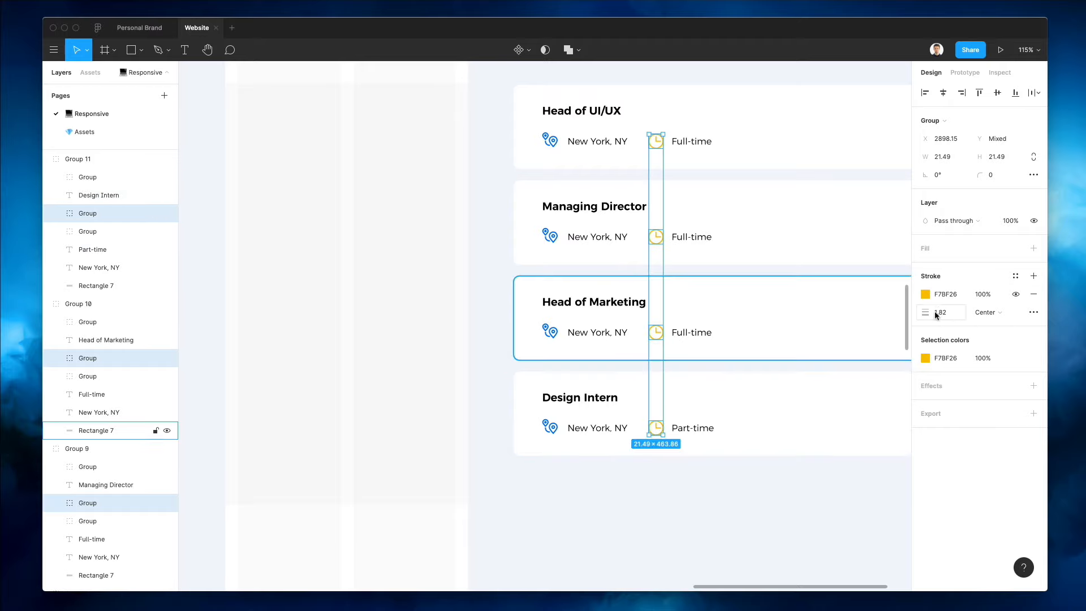
key(Down)
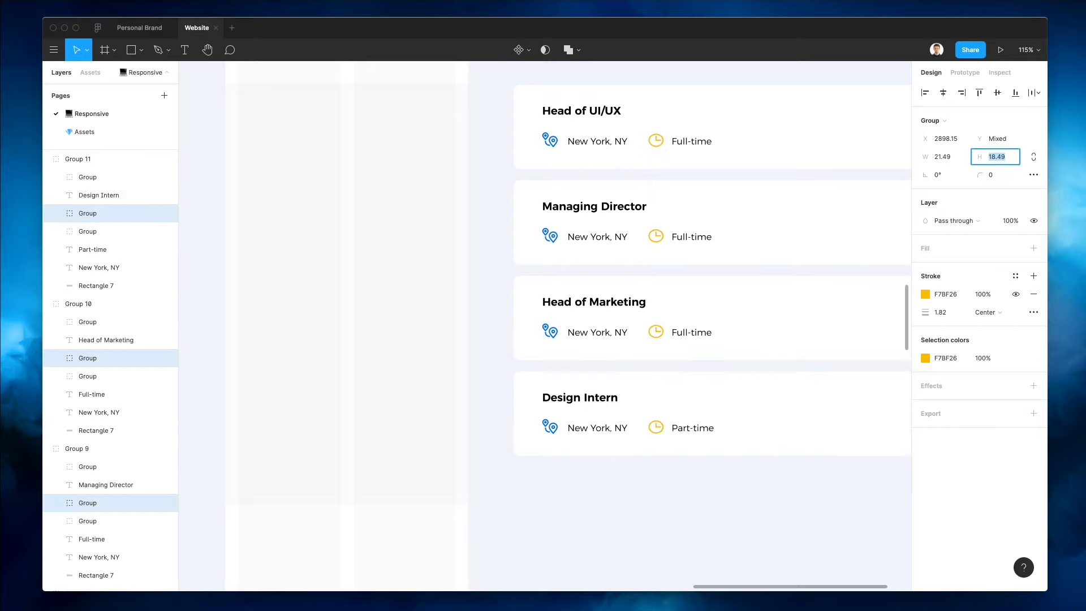
key(super+z)
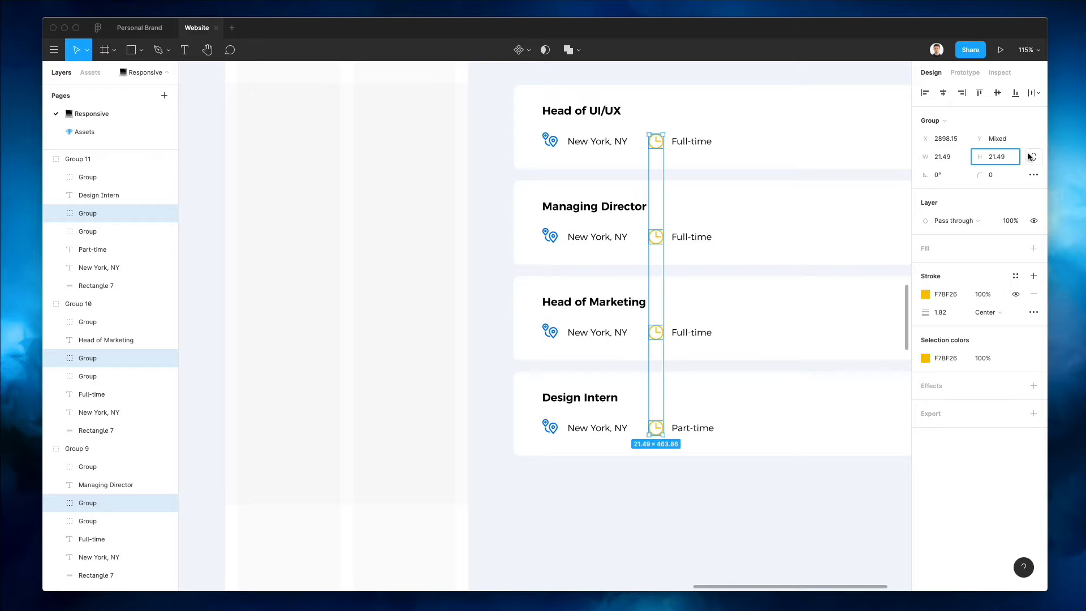
click(1030, 157)
key(Down)
key(Down)
key(Return)
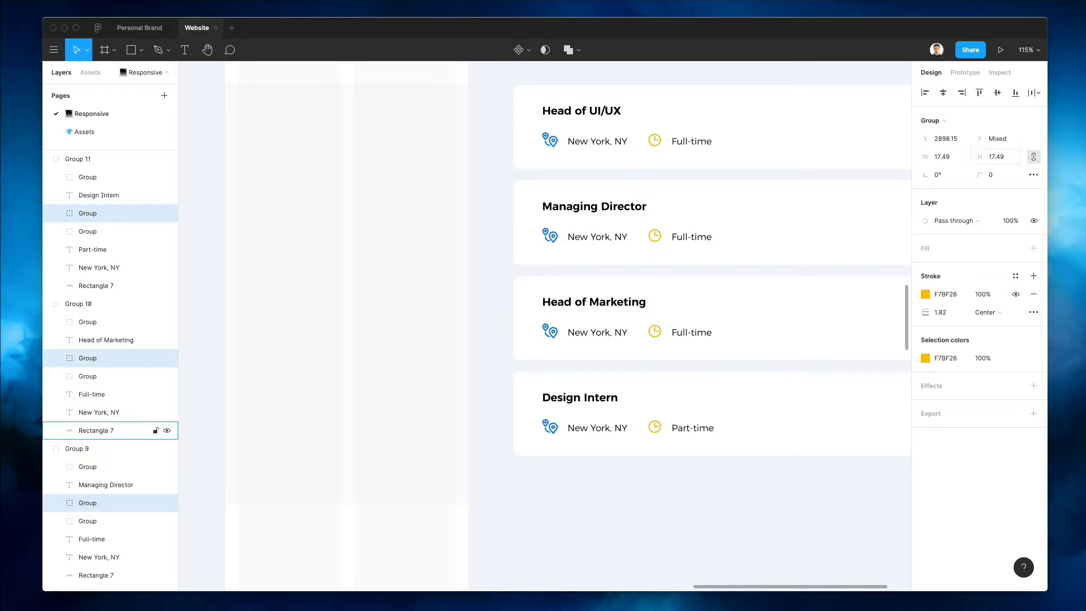
Shift the four clock icons left by 21, closer to the "New York, NY" labels
key(Left)
key(Left)
key(Left)
key(Left)
key(Left)
key(Left)
key(Left)
key(Left)
key(Left)
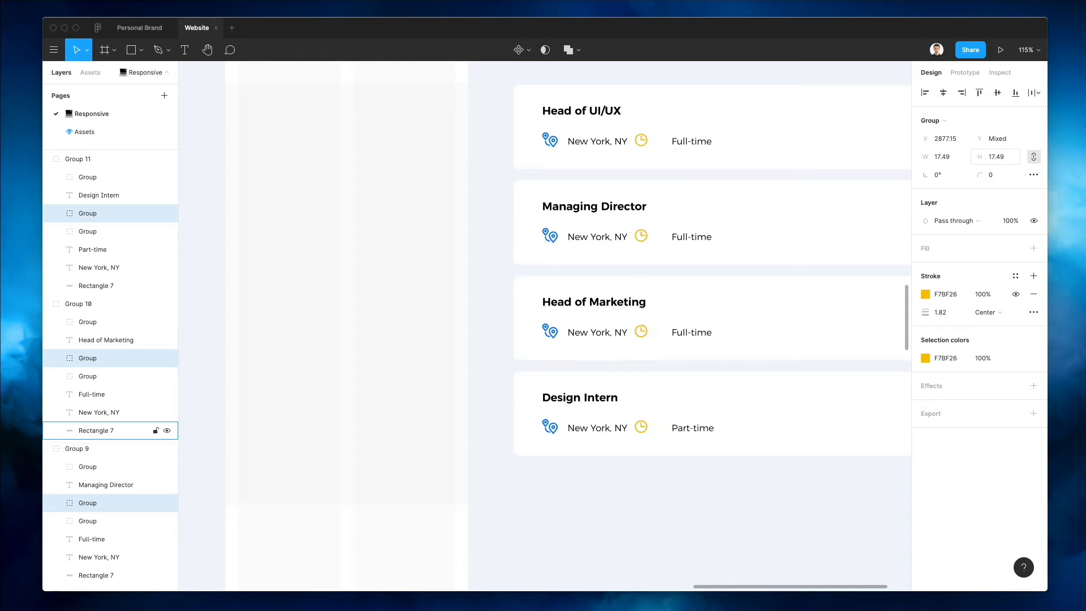
Set the font size of the location and employment-type labels on all four copied job cards to 12
click(598, 237)
shift+click(599, 143)
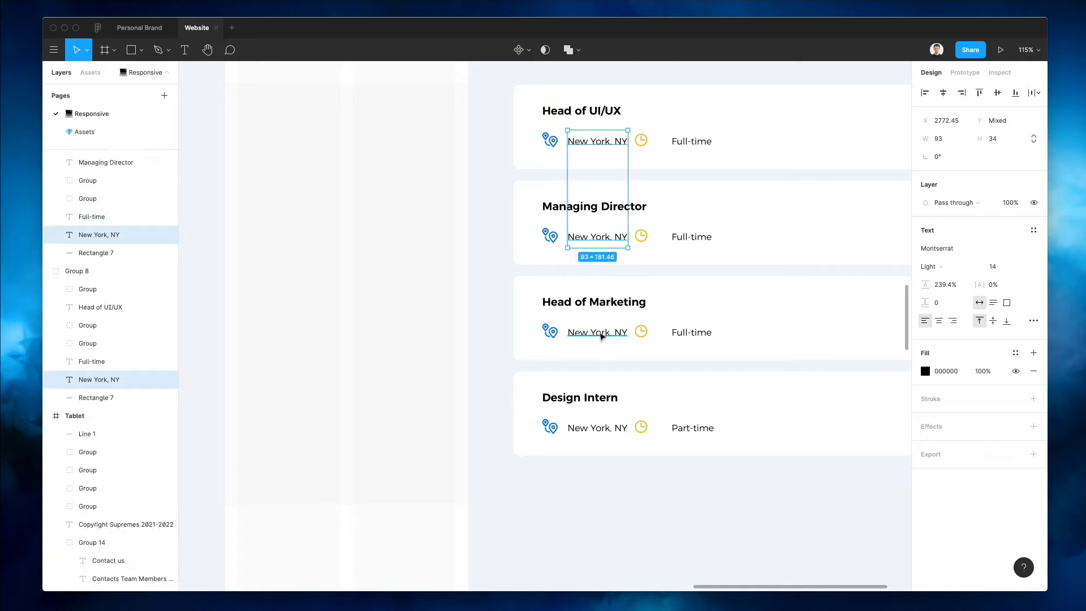
shift+click(602, 335)
shift+click(605, 428)
shift+click(692, 428)
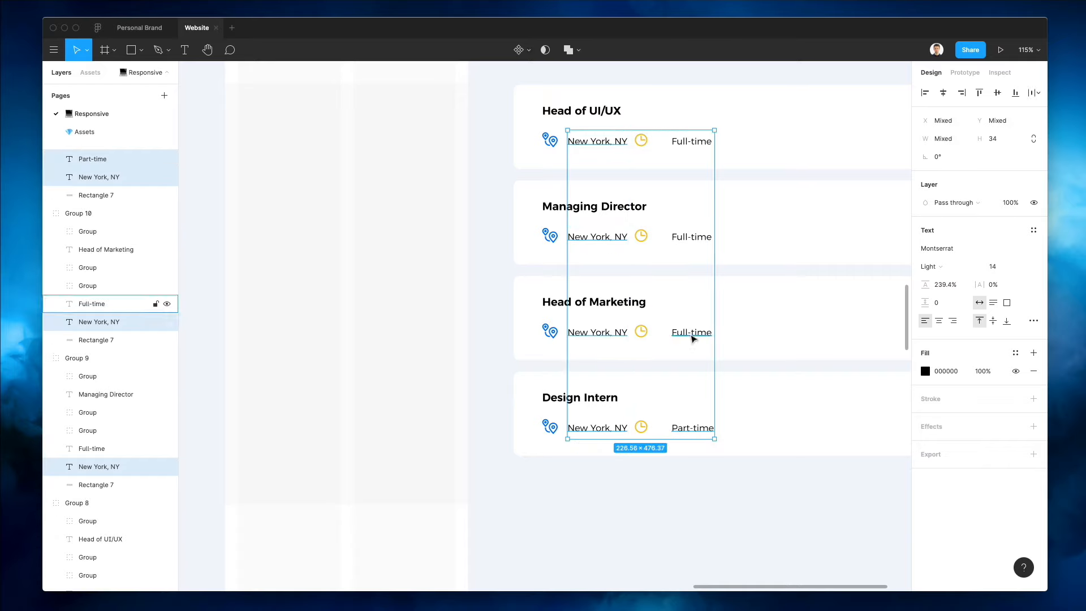
shift+click(692, 338)
shift+click(692, 241)
shift+click(691, 142)
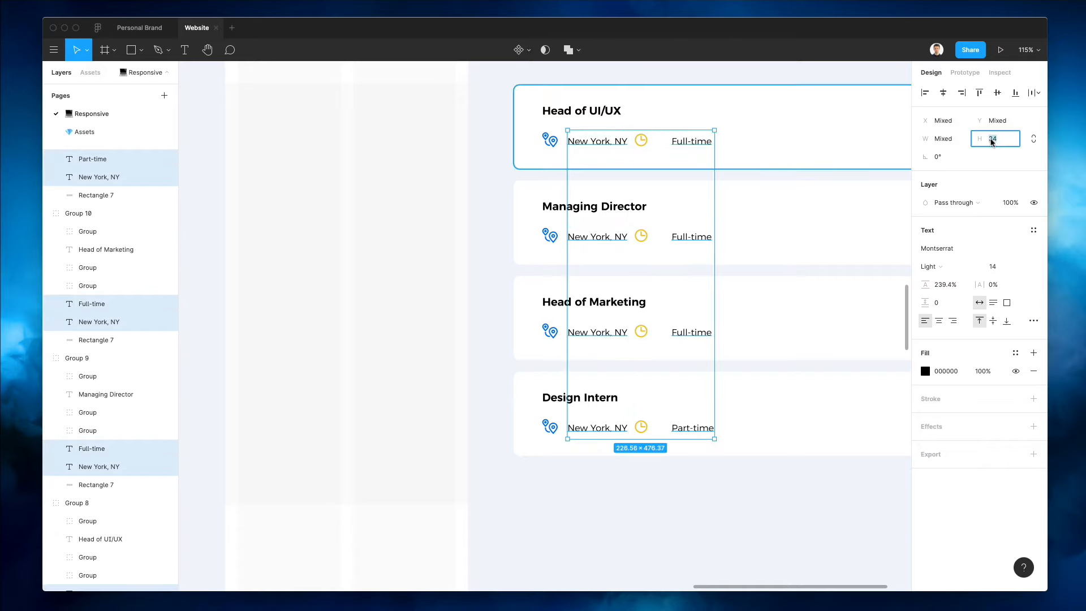
click(997, 267)
text(12)
key(Return)
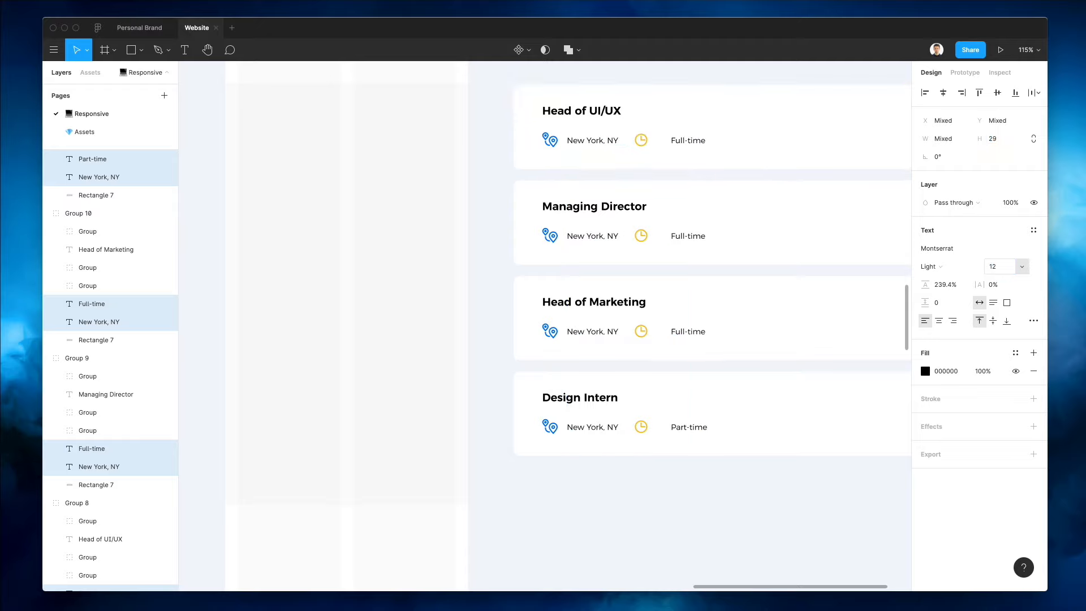
Move the four Full-time and Part-time labels left by 20, closer to their clock icons
click(686, 502)
drag(686, 501, 729, 168)
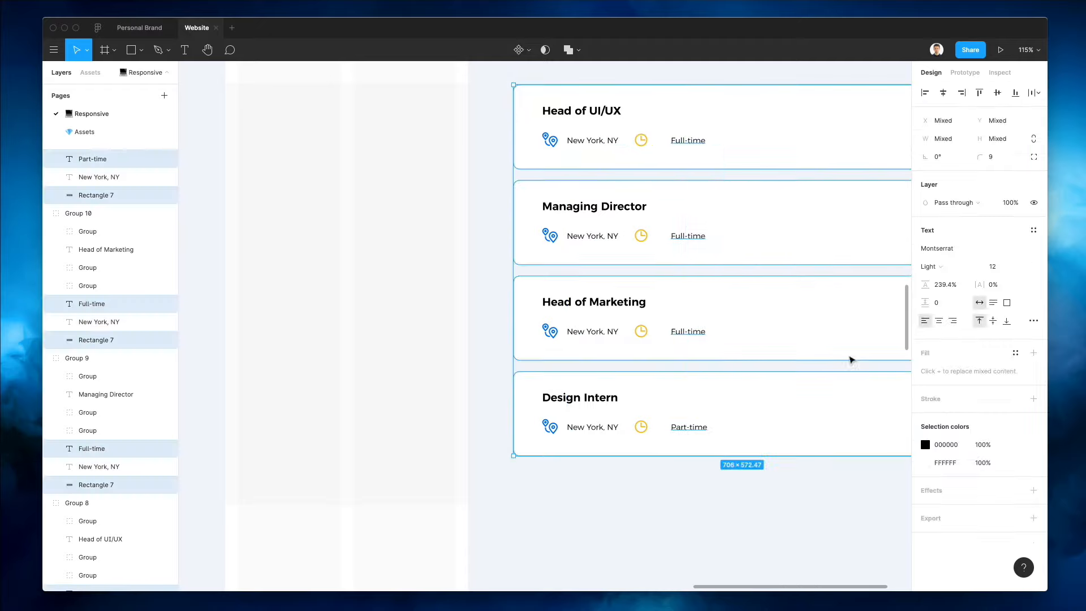
drag(803, 527, 836, 127)
key(shift+Left)
key(shift+Left)
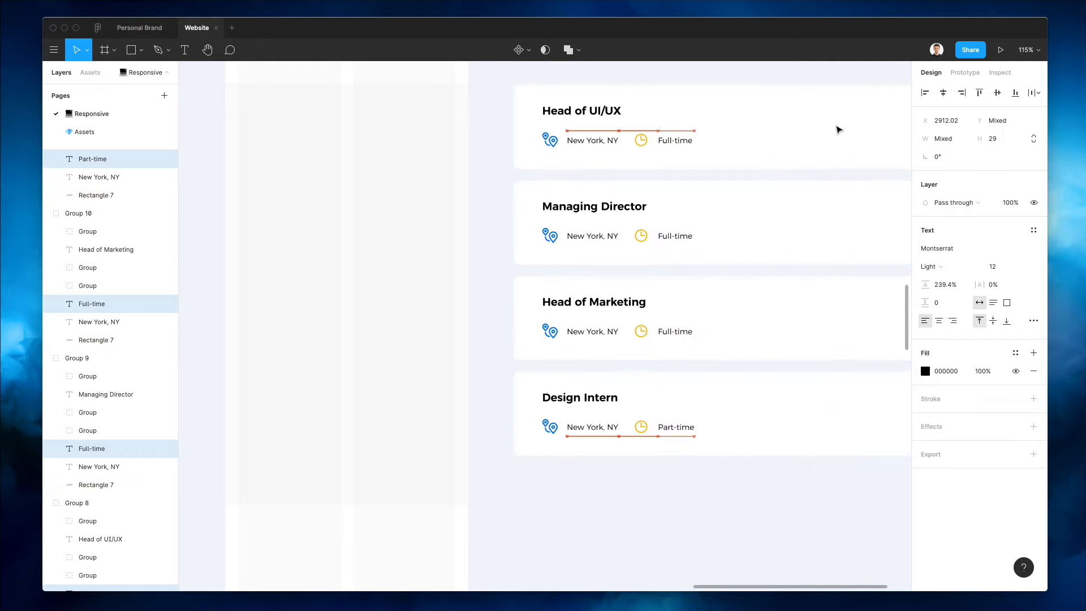
Nudge the four Full-time and Part-time labels a further 4 left, closer to their clock icons
key(Left)
key(Left)
key(Left)
key(Left)
key(Left)
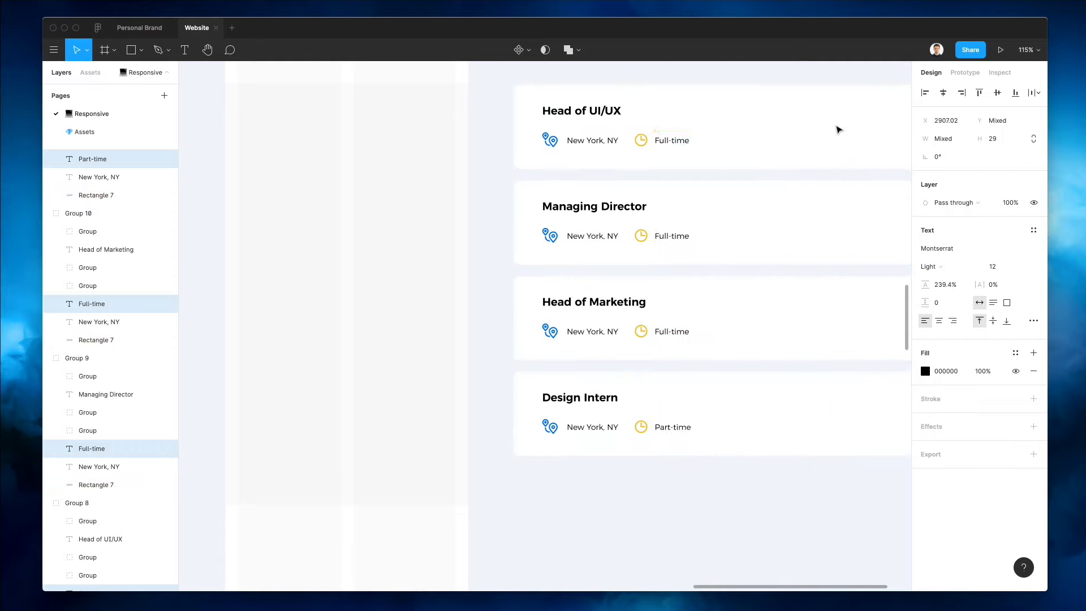
key(Right)
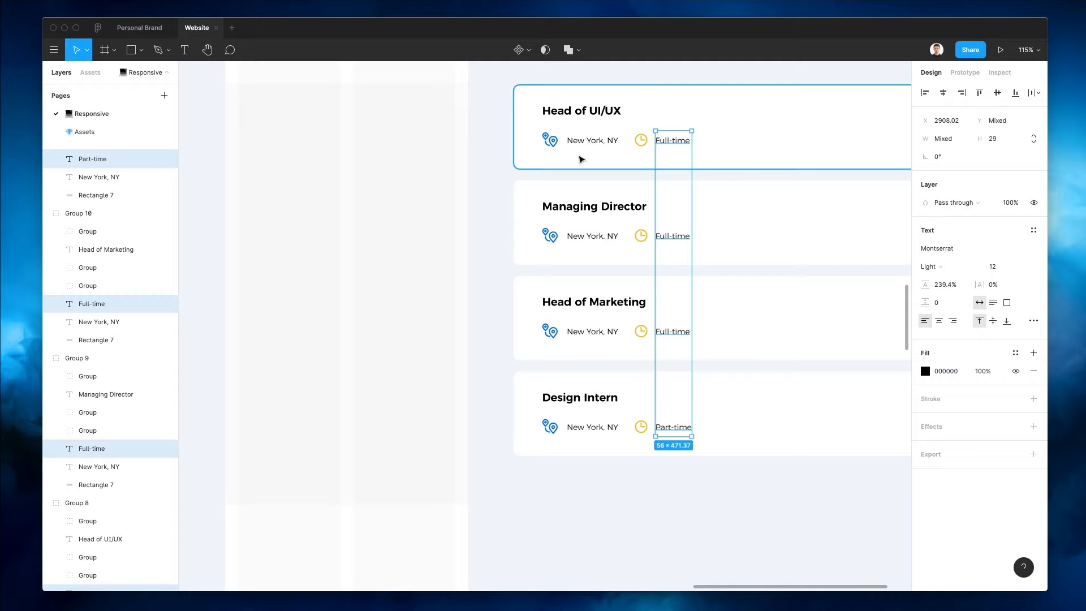
Set the font size of the four job titles on the copied cards to 14
click(594, 111)
shift+click(617, 207)
shift+click(619, 302)
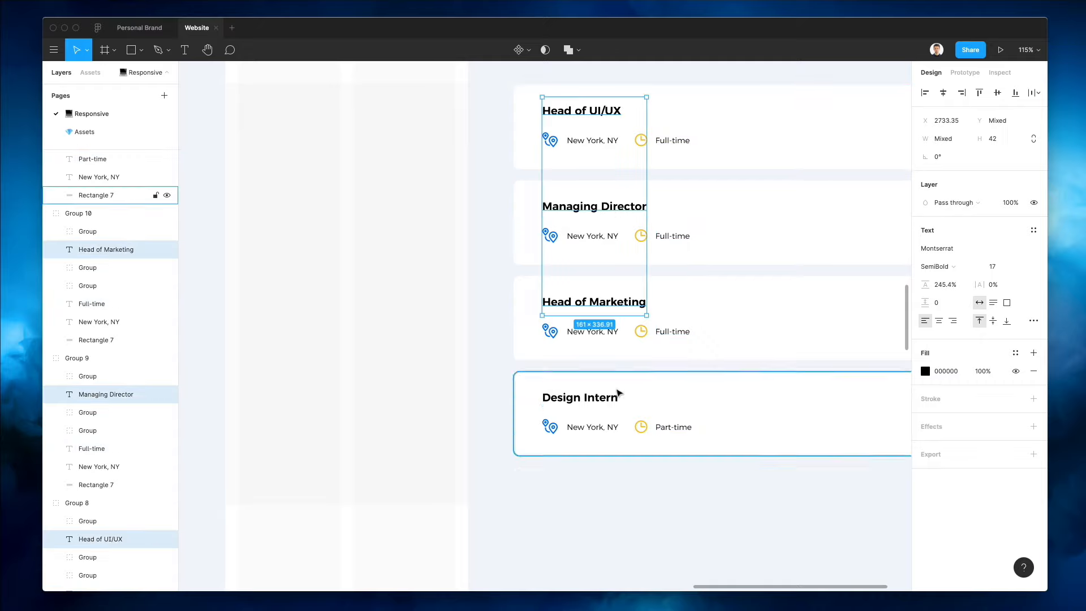
shift+click(619, 396)
text(14)
key(Return)
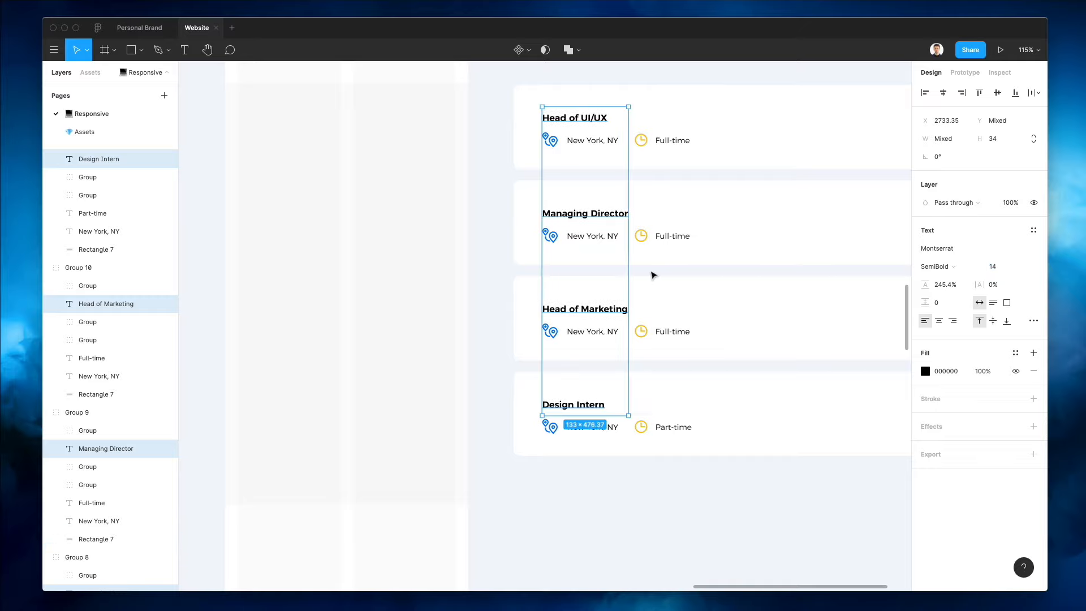
scroll(652, 275, down, 1)
scroll(652, 274, right, 2)
click(453, 259)
Scale the four arrow icons down to 10.64 by 10.64 with proportions locked and shift them left by 350
scroll(487, 245, down, 3)
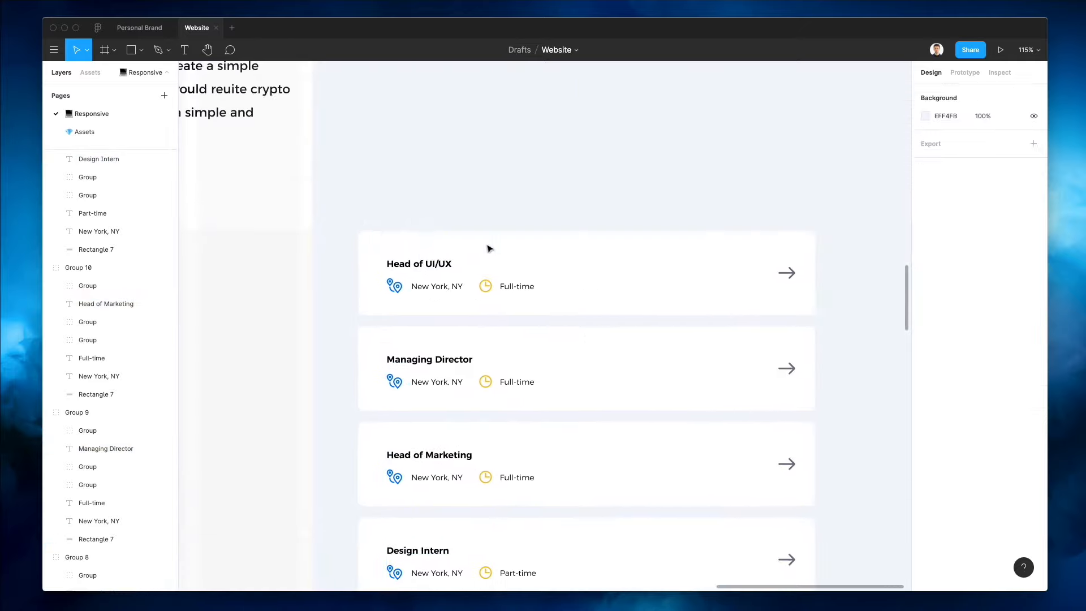
scroll(714, 163, down, 2)
drag(714, 164, 842, 532)
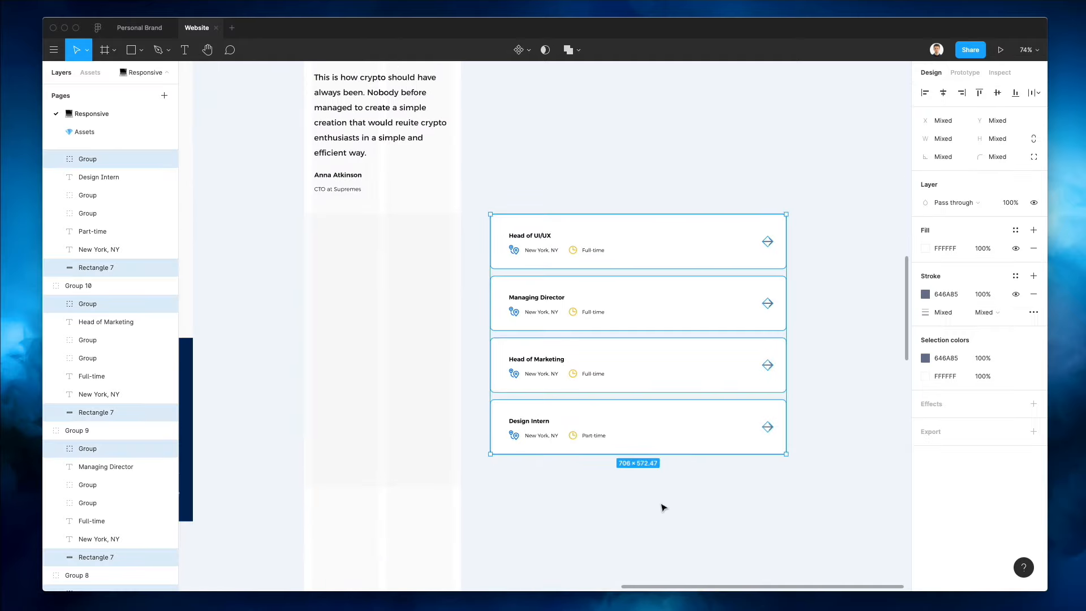
drag(659, 504, 690, 185)
click(1001, 158)
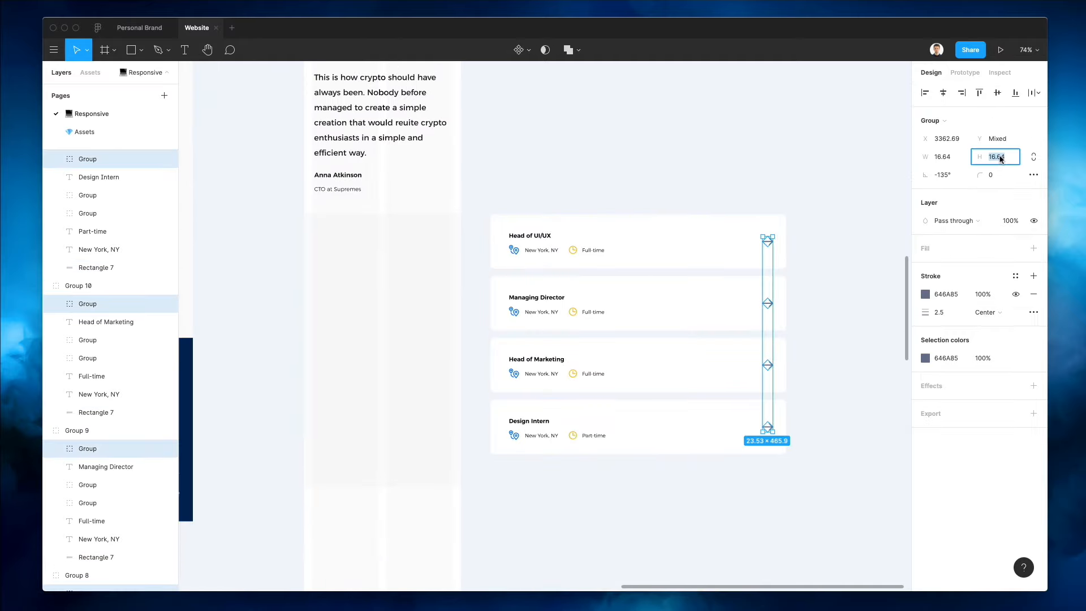
key(Down)
key(Down)
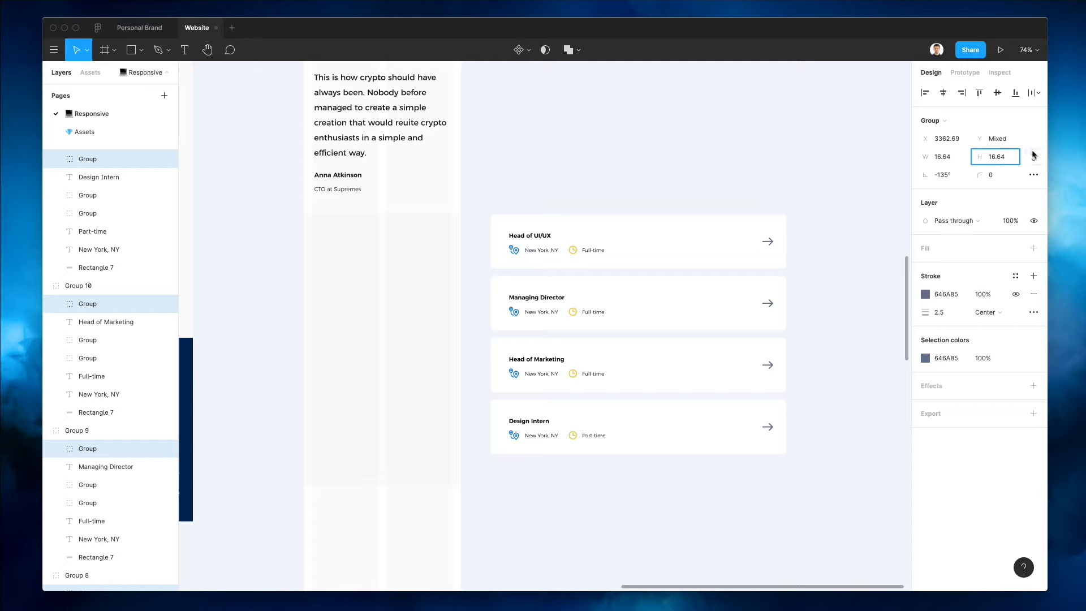
click(1033, 155)
key(Down)
key(Escape)
key(shift+Left)
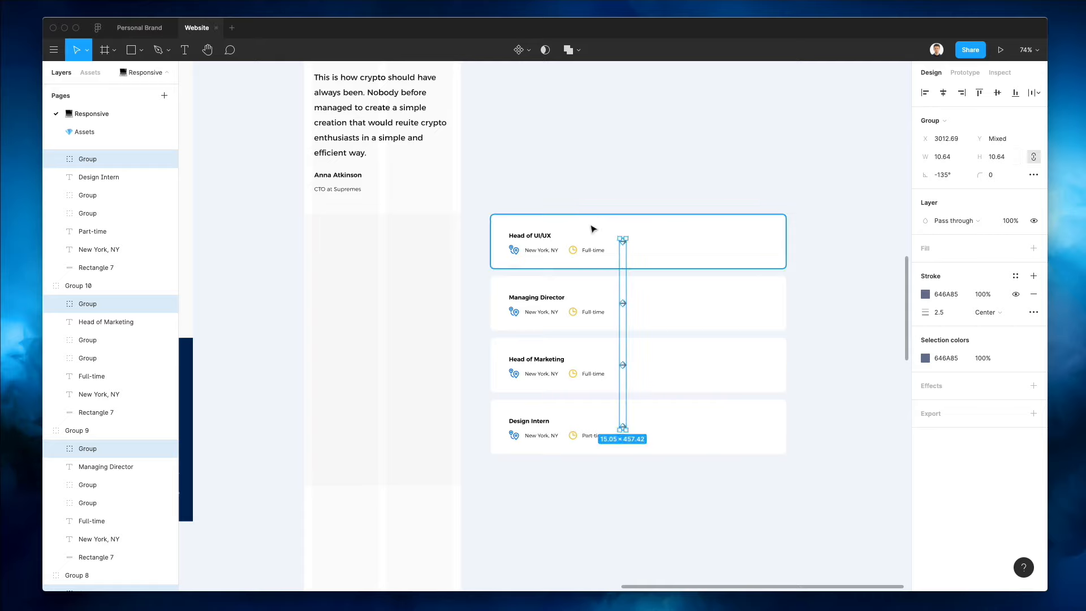
Set the height of the four white card background rectangles to 110.1
click(581, 210)
super+click(582, 221)
scroll(582, 220, up, 3)
scroll(582, 220, up, 1)
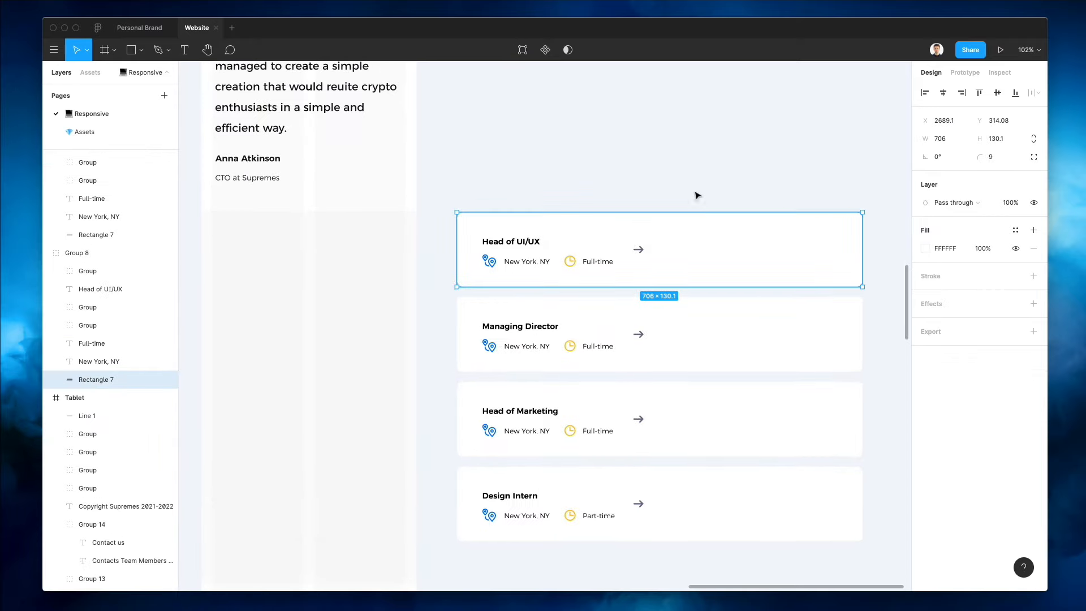
drag(695, 194, 824, 572)
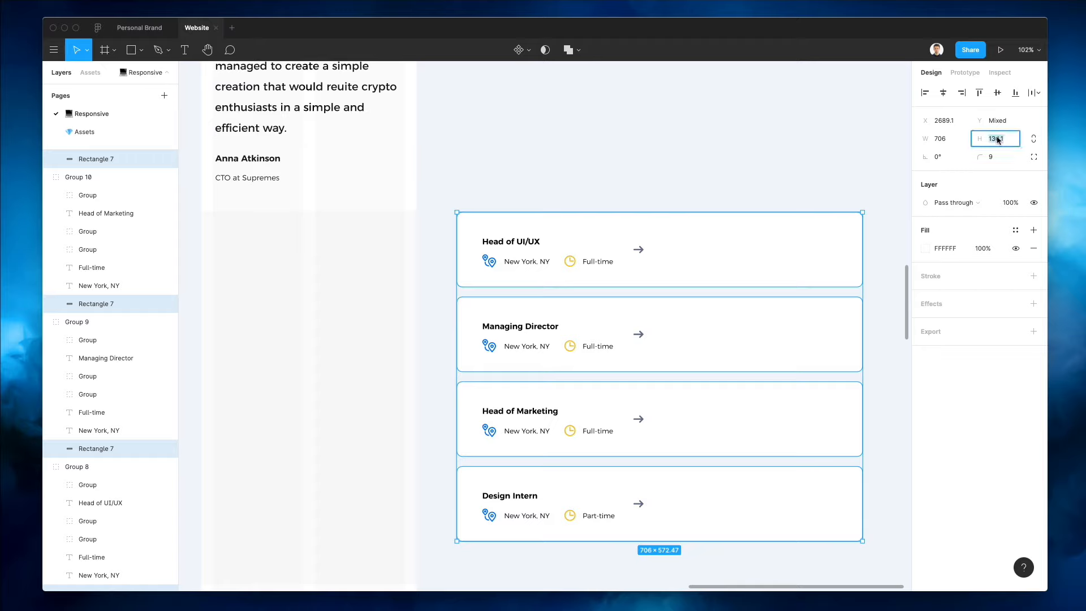
text(110.1)
key(Return)
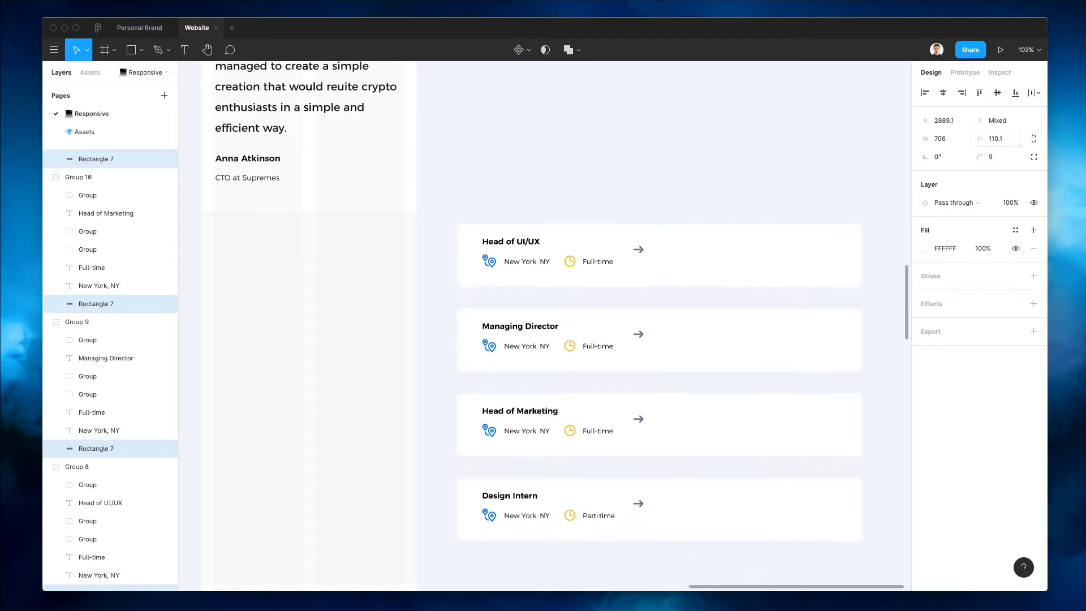
Shift the four card backgrounds right by 15 and slightly up, and narrow them to about 342 wide around the arrows
key(shift+Right)
key(shift+Right)
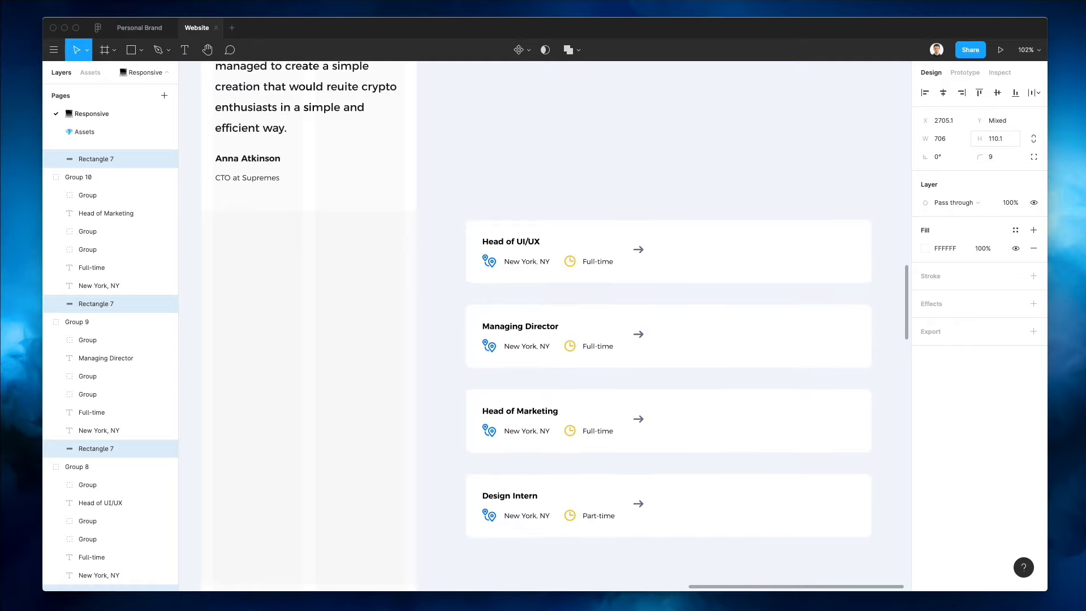
scroll(867, 462, down, 2)
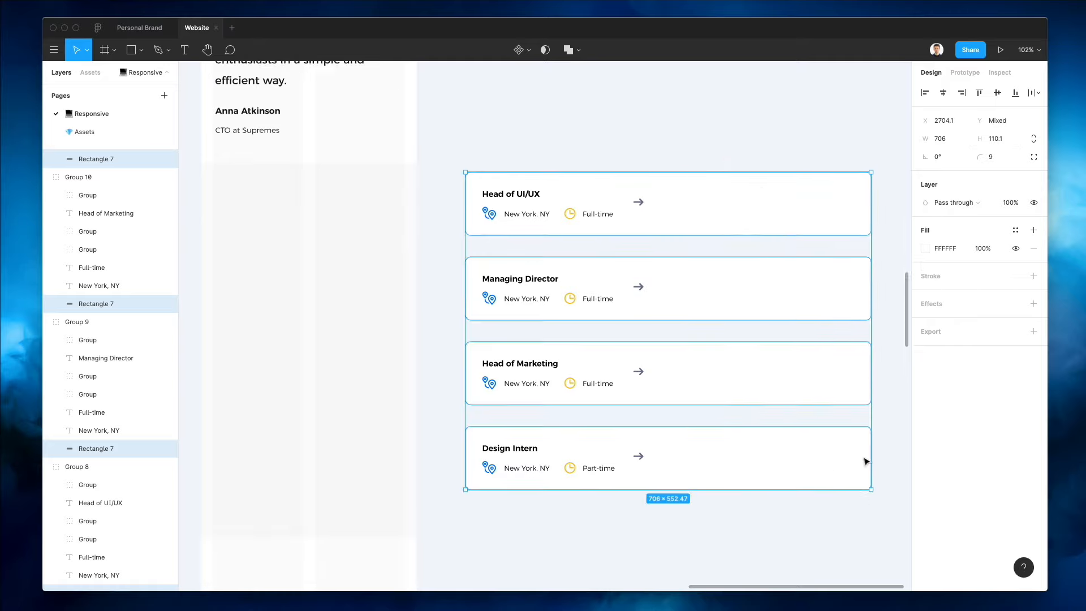
drag(868, 330, 661, 327)
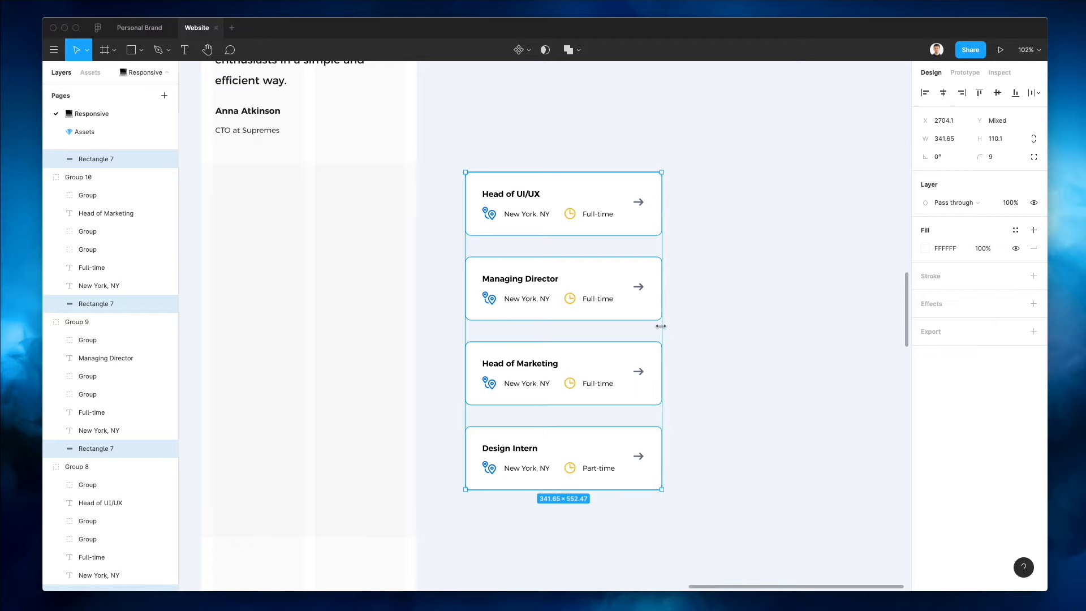
Set the stroke weight of the four arrow icons to 1.5
mouse_move(702, 175)
mouse_down()
mouse_move(647, 572)
mouse_move(635, 568)
mouse_up()
mouse_move(693, 519)
mouse_down()
mouse_move(671, 214)
mouse_move(660, 209)
mouse_up()
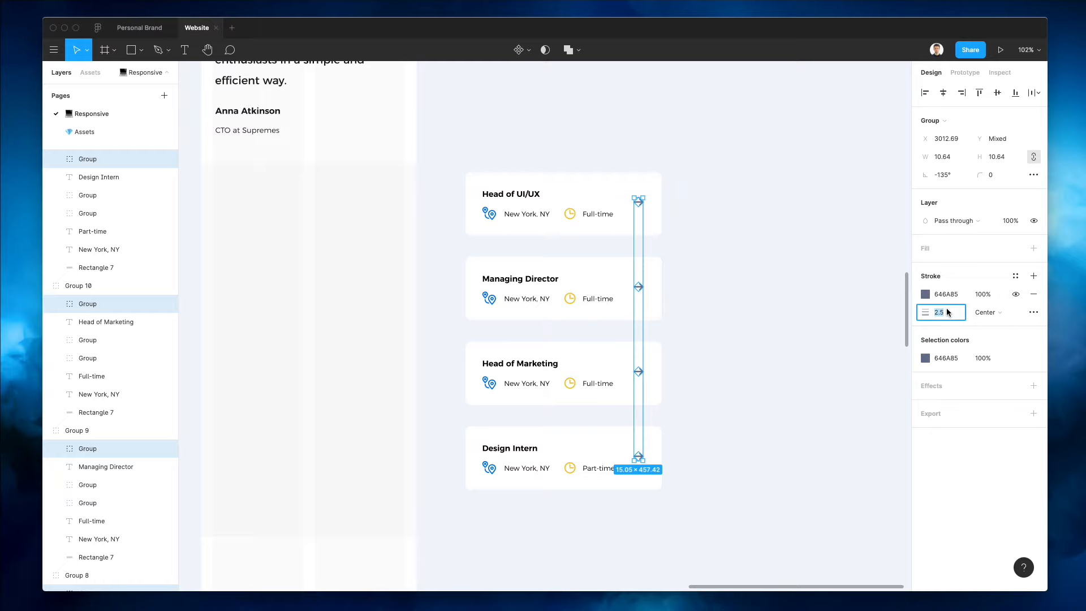
text(.5)
key(Return)
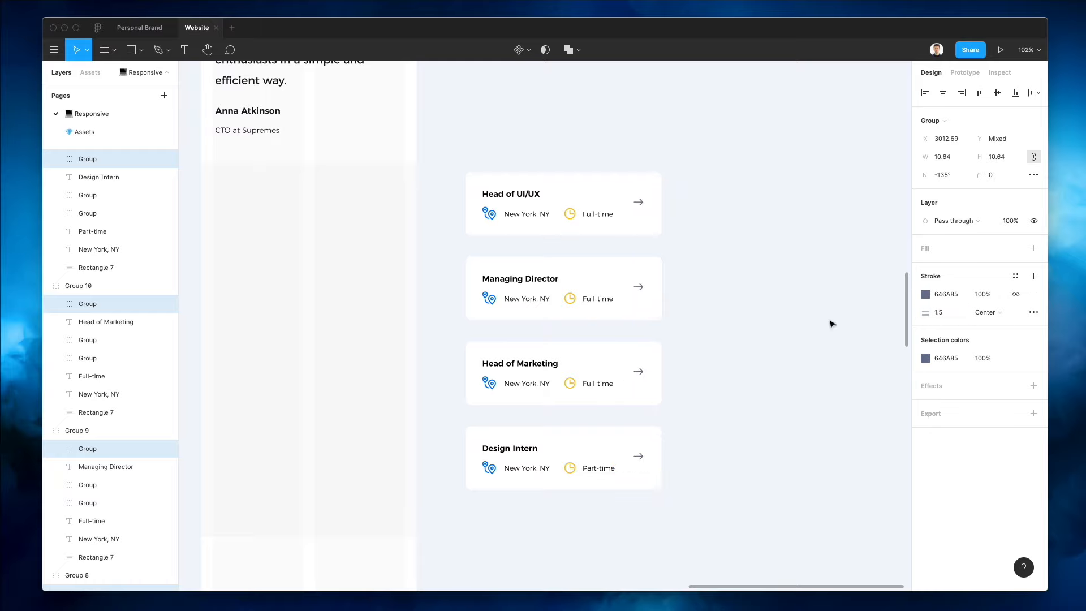
scroll(689, 356, up, 1)
click(757, 318)
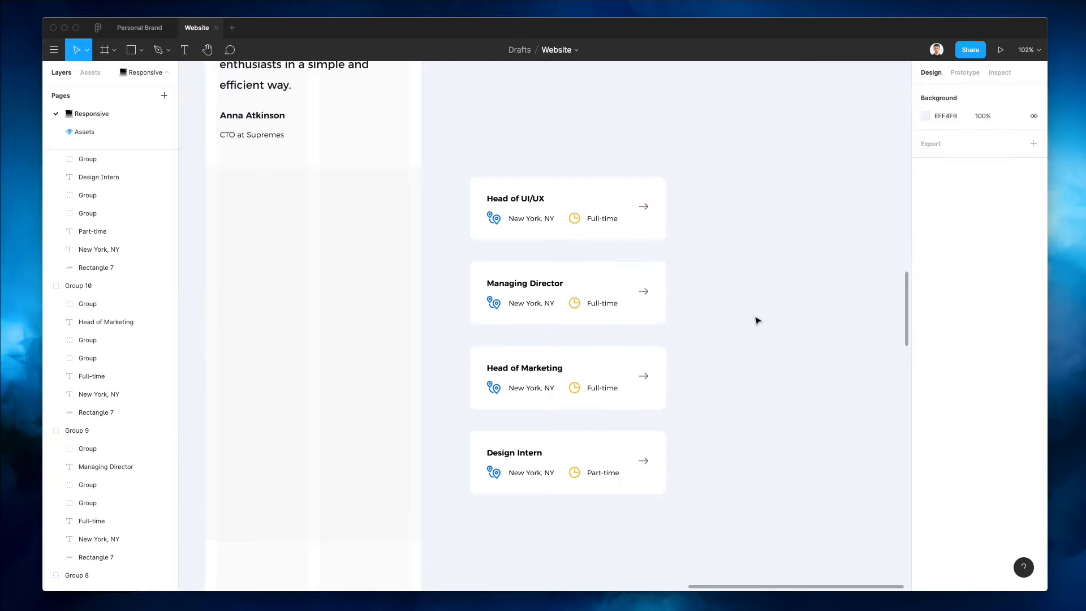
Move the four job cards onto the Mobile frame's Jobs background and narrow their card rectangles to 335 wide, within the column margins
scroll(792, 227, left, 4)
drag(818, 124, 571, 481)
drag(681, 204, 447, 213)
drag(550, 191, 513, 452)
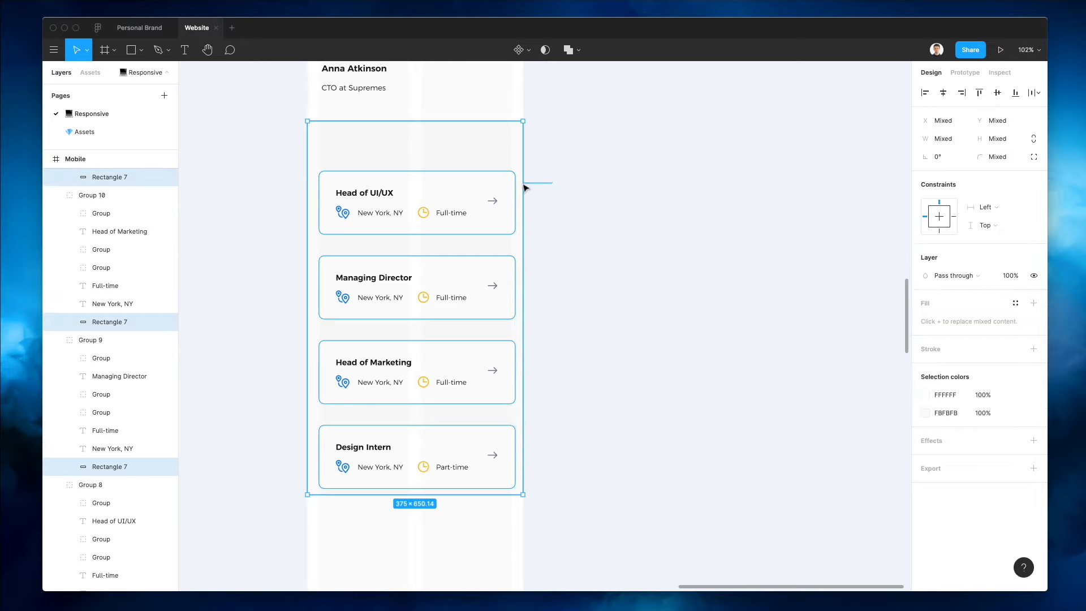
drag(524, 185, 519, 191)
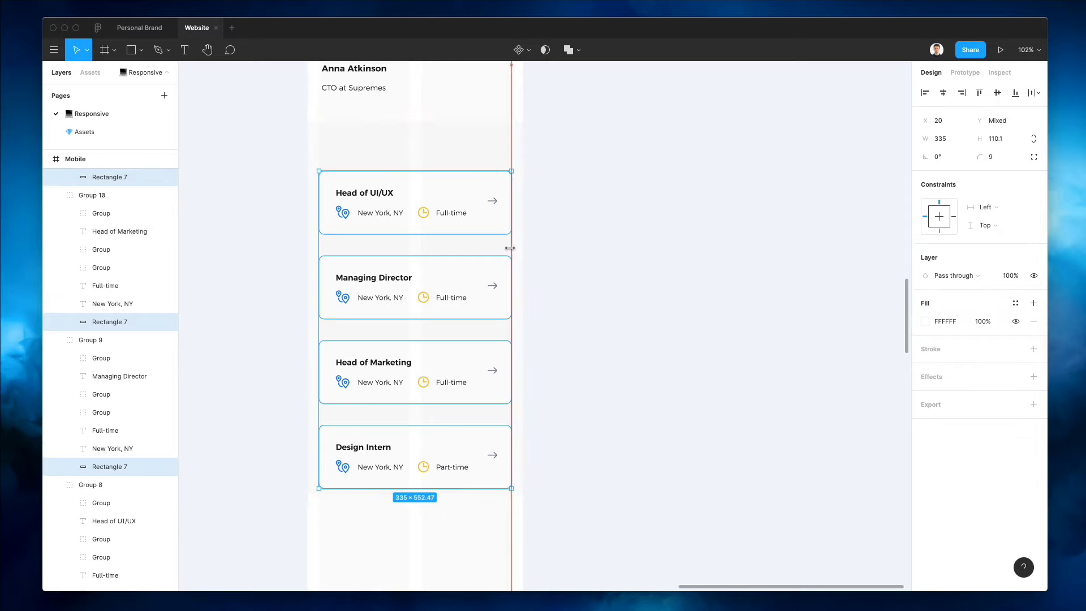
click(576, 301)
Move the Managing Director, Head of Marketing and Design Intern cards up by about 20, closer to the Head of UI/UX card
scroll(576, 301, down, 3)
scroll(576, 301, left, 2)
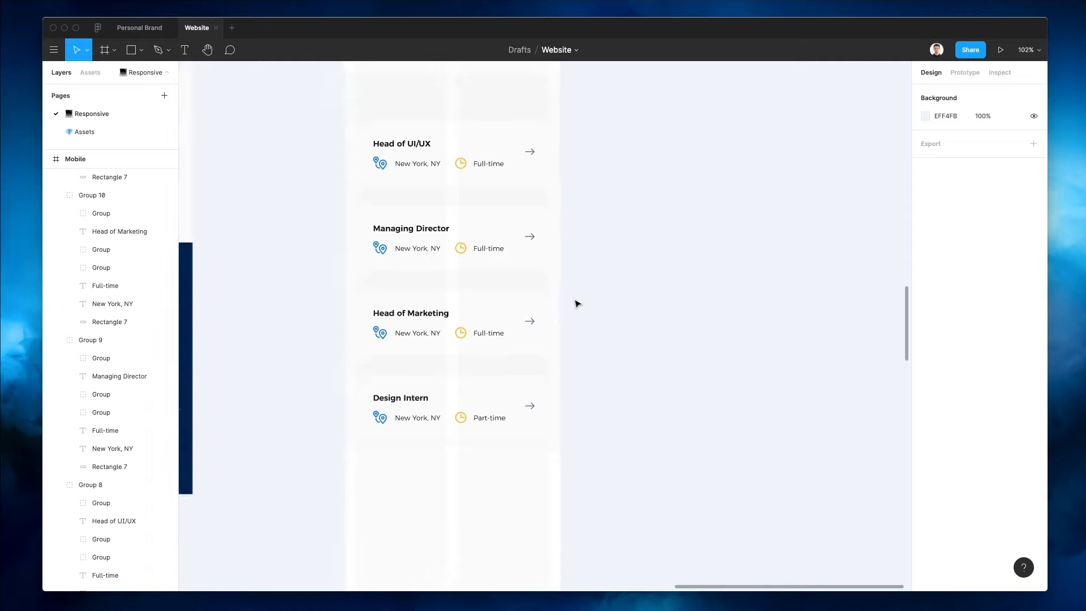
scroll(555, 304, down, 2)
ctrl+scroll(555, 305, down, 3)
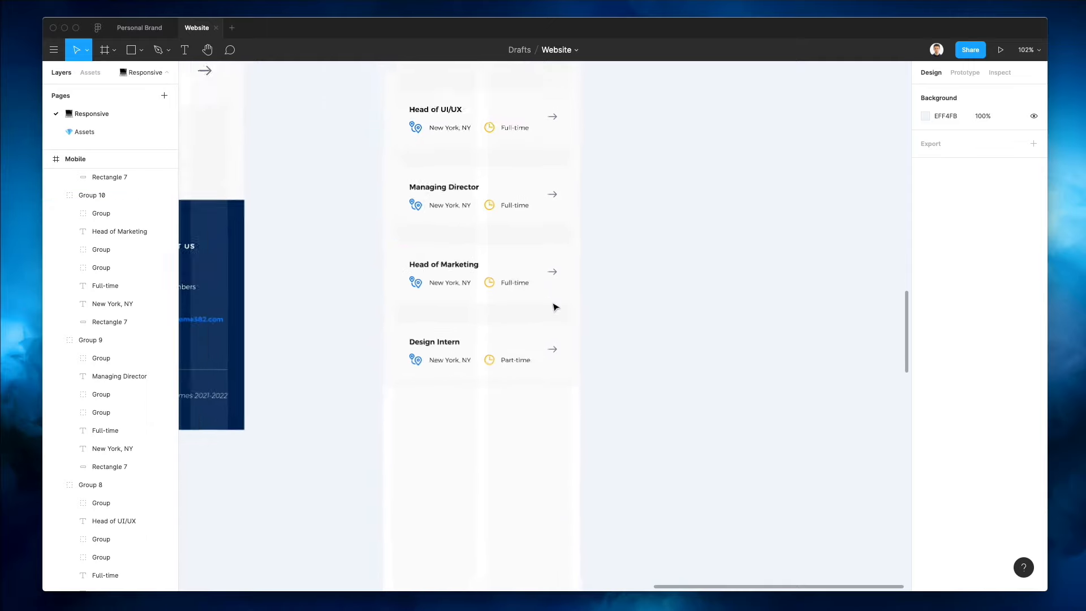
click(475, 237)
shift+click(481, 291)
shift+click(488, 333)
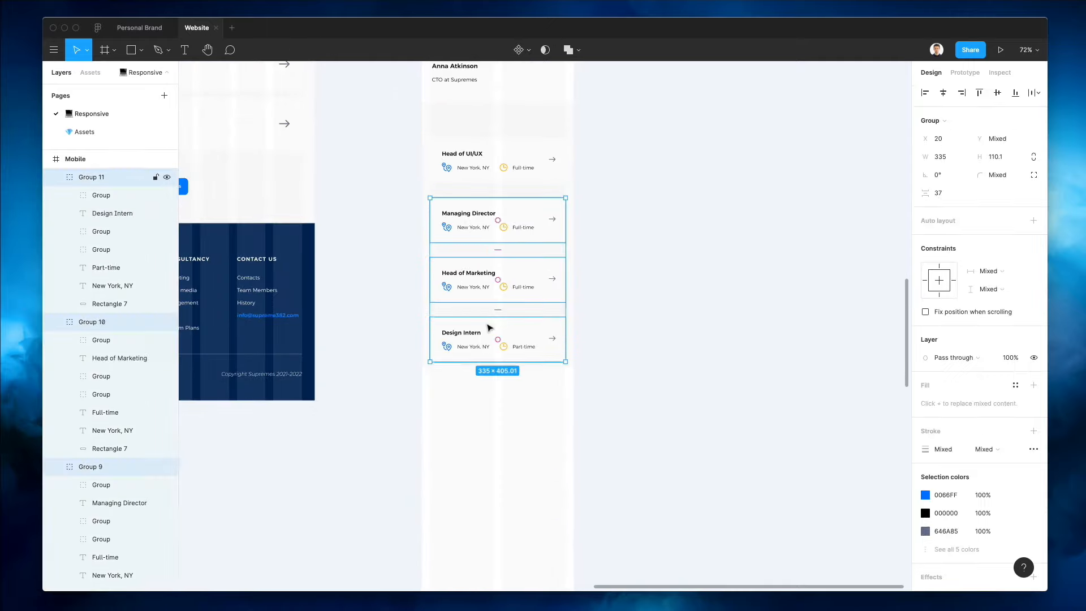
drag(488, 333, 490, 327)
key(Escape)
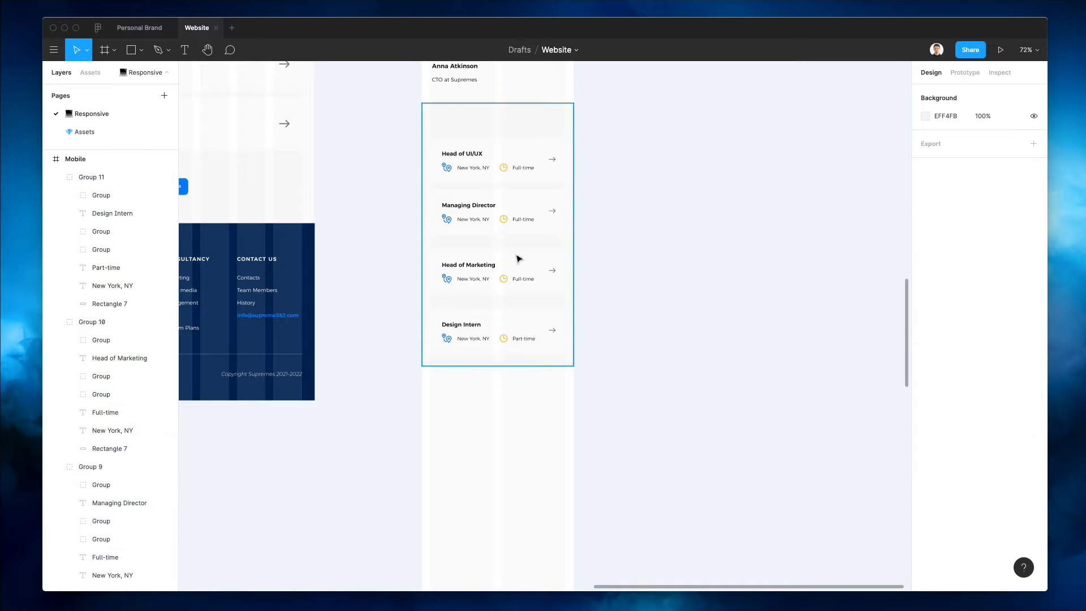
Move the Head of Marketing and Design Intern cards up by 20, and the Design Intern card up another 20, to even the gaps
click(498, 272)
shift+click(481, 321)
key(shift+Up)
key(shift+Up)
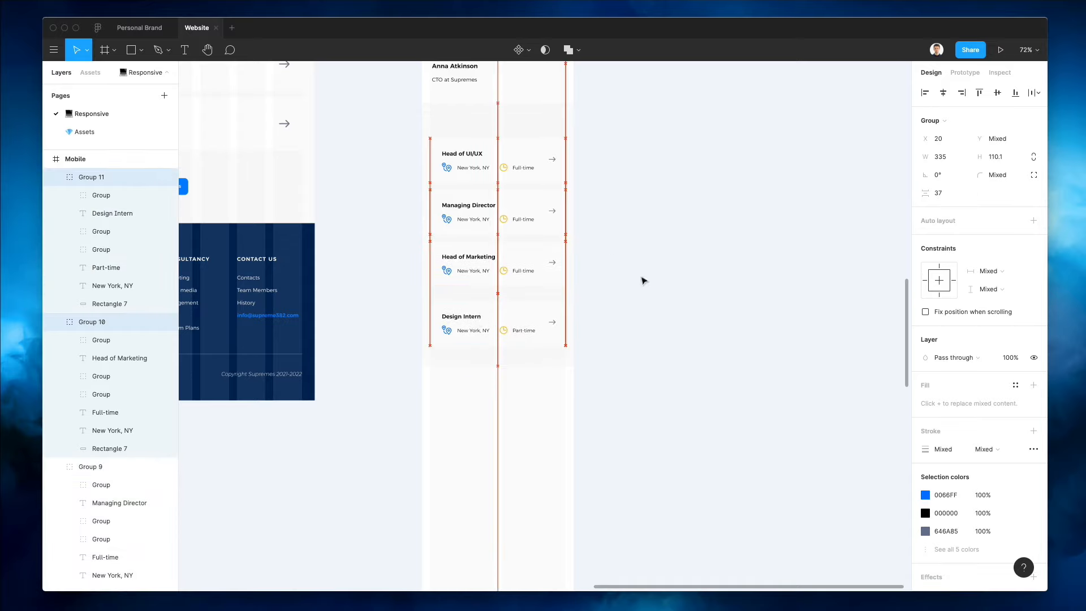
click(643, 280)
click(519, 317)
key(shift+Up)
key(shift+Up)
click(587, 225)
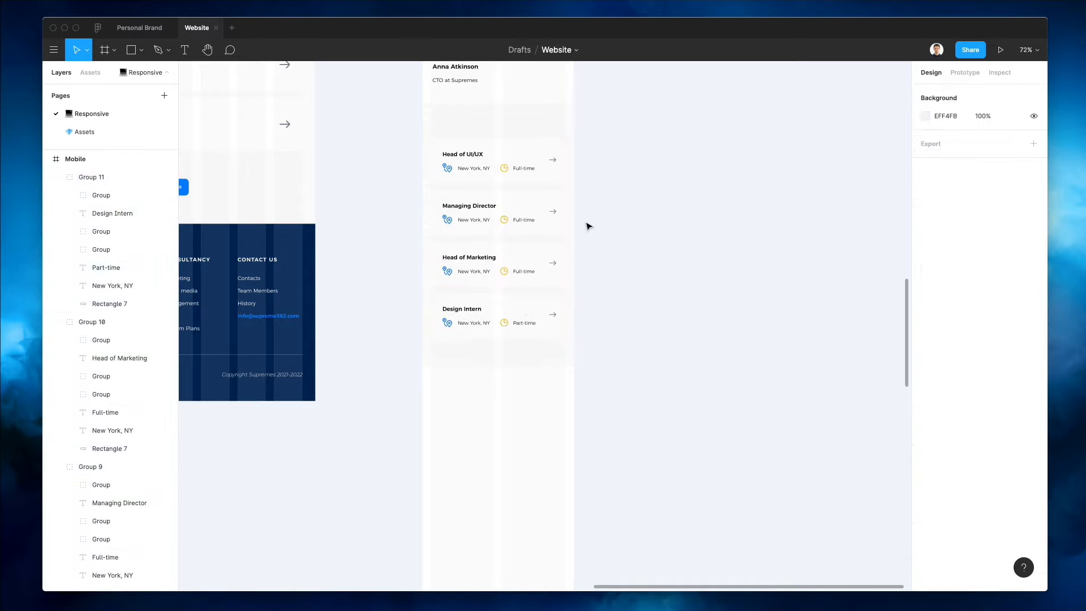
Extend the Mobile Jobs background rectangle to about 850 high and move it down to about Y 2595
scroll(594, 225, up, 6)
scroll(594, 224, left, 4)
scroll(426, 222, down, 8)
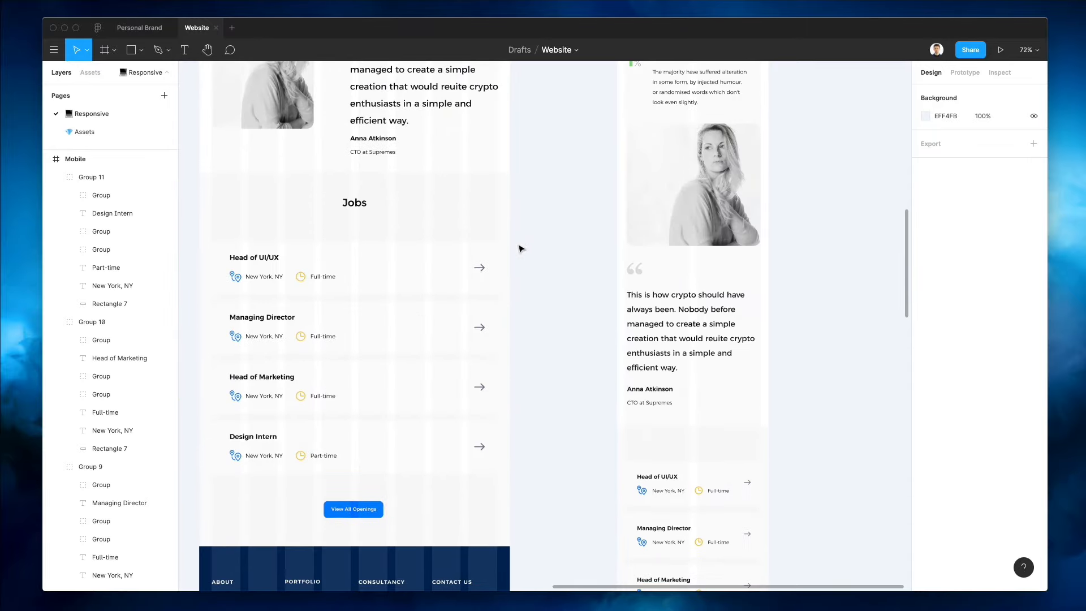
click(743, 459)
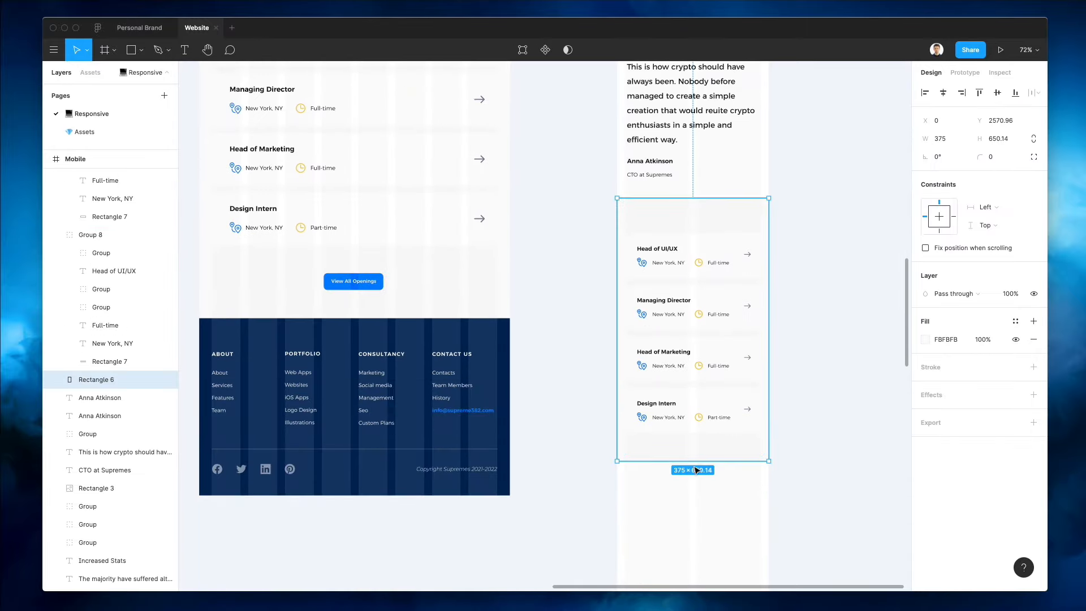
drag(695, 461, 698, 542)
drag(695, 219, 689, 227)
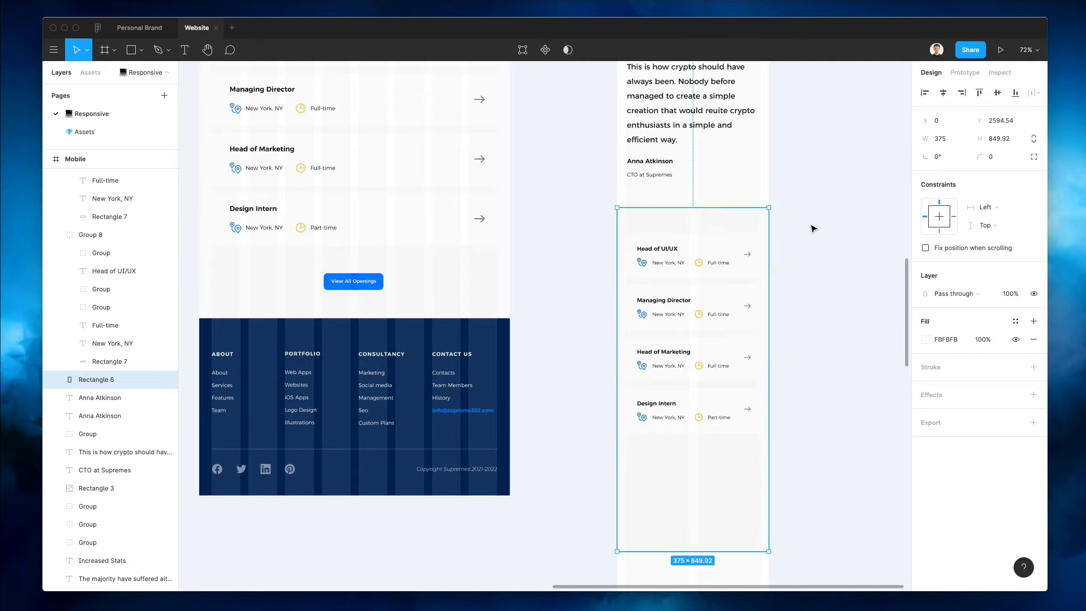
Move the four job cards down by 80 to make room for a heading in the Jobs section
drag(812, 226, 620, 492)
shift+click(695, 498)
key(shift+Down)
key(shift+Down)
key(shift+Down)
key(shift+Down)
key(shift+Down)
key(shift+Down)
key(shift+Down)
key(shift+Down)
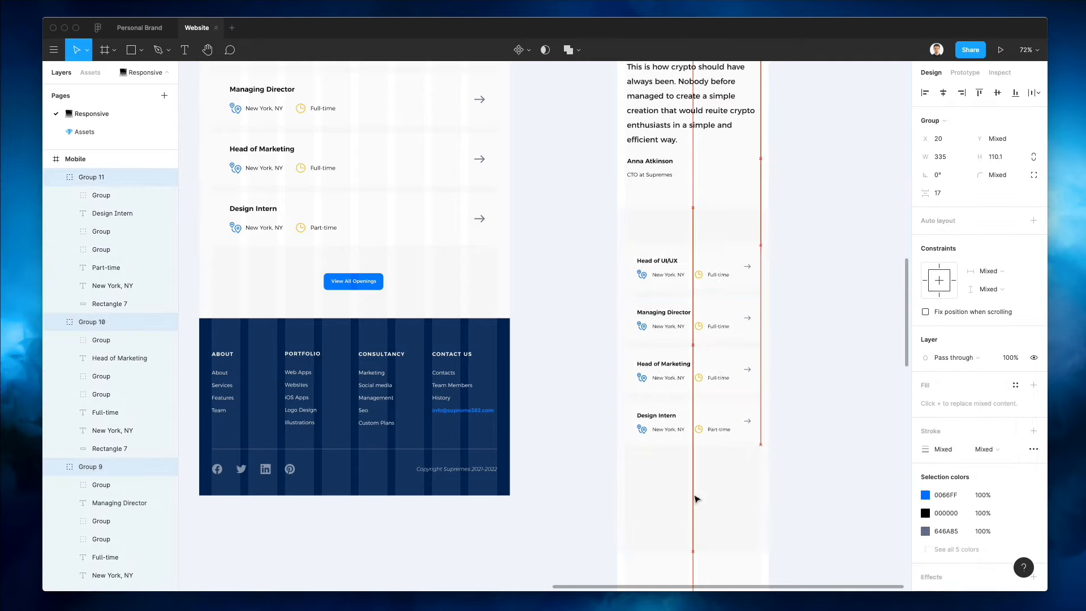
Duplicate the "This is what we bring to the table" heading and place the copy centred above the Mobile job cards
scroll(697, 497, up, 8)
scroll(699, 266, up, 6)
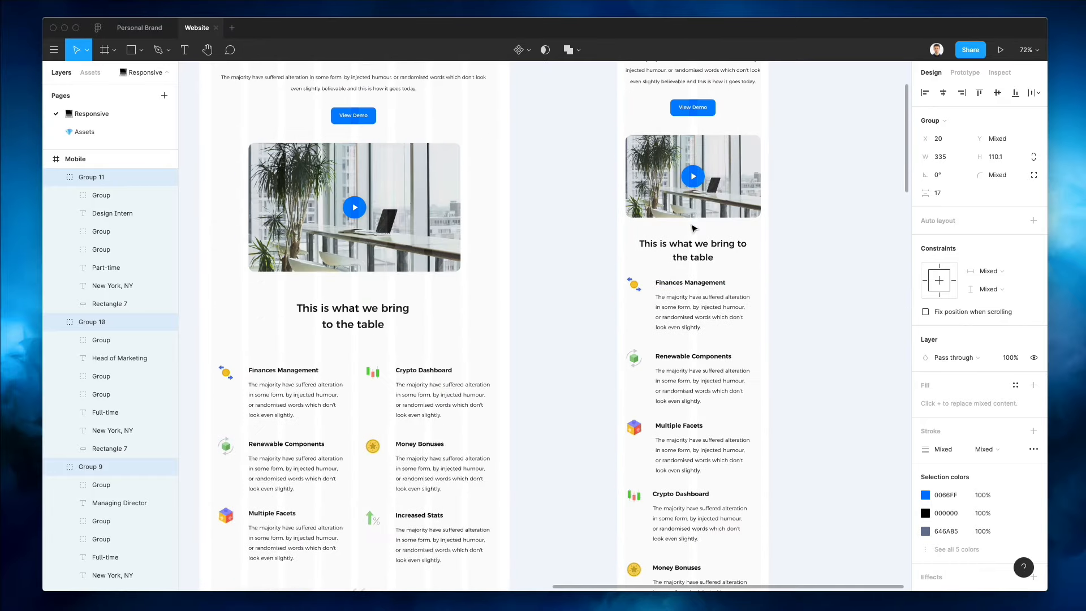
click(686, 253)
scroll(686, 253, down, 9)
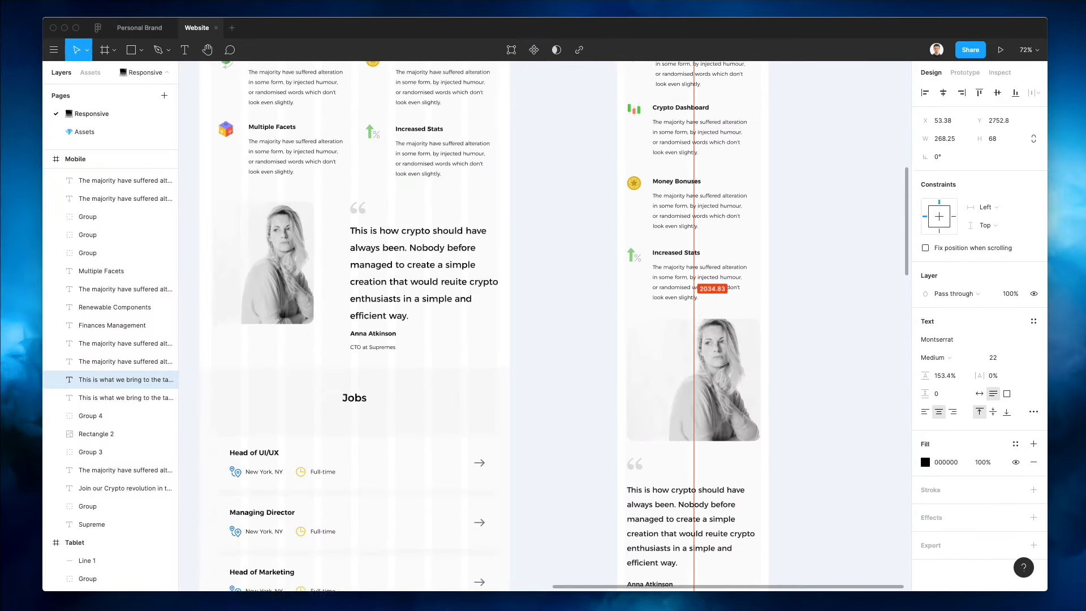
drag(693, 588, 684, 369)
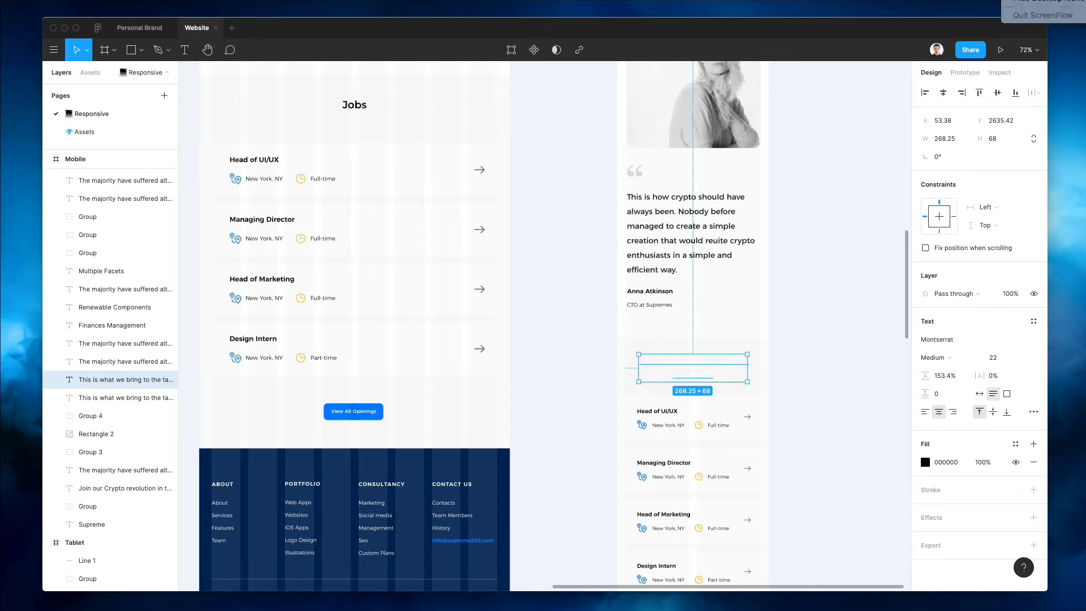
key(alt)
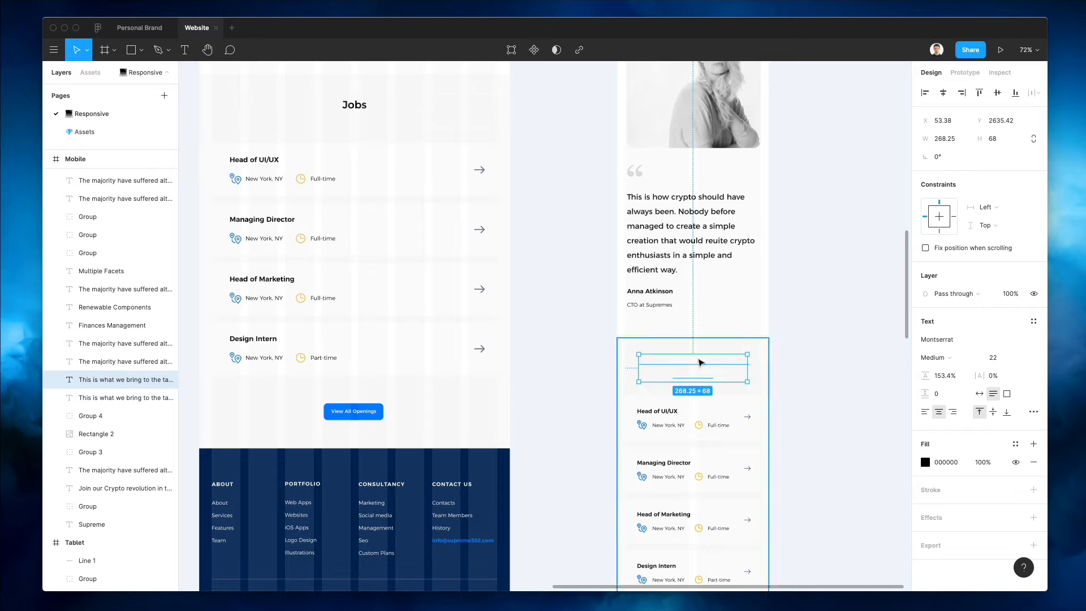
Bring the duplicated heading forward in the Mobile layer order until it sits above the Jobs section's background and cards
key(super+])
key(super+])
key(super+])
key(super+])
key(super+])
key(super+])
key(super+])
key(super+])
key(super+])
key(super+])
key(super+])
key(super+])
key(super+])
key(super+])
key(super+])
key(super+])
key(super+])
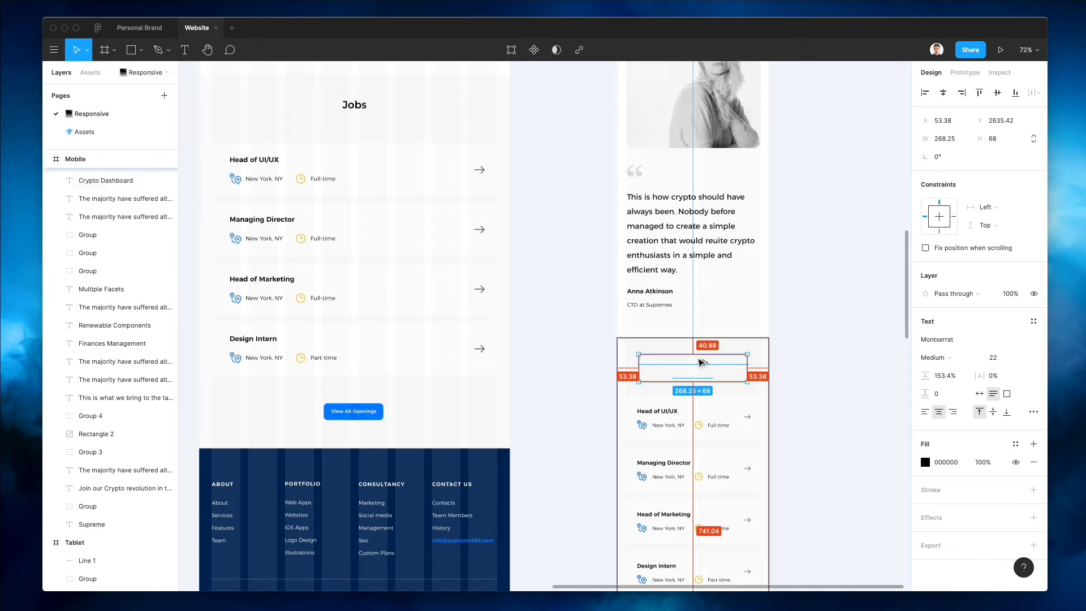
key(super+])
key(super+])
key(super+])
key(super+])
Replace the duplicated heading's text with "Jobs" and move it down by 10
key(Return)
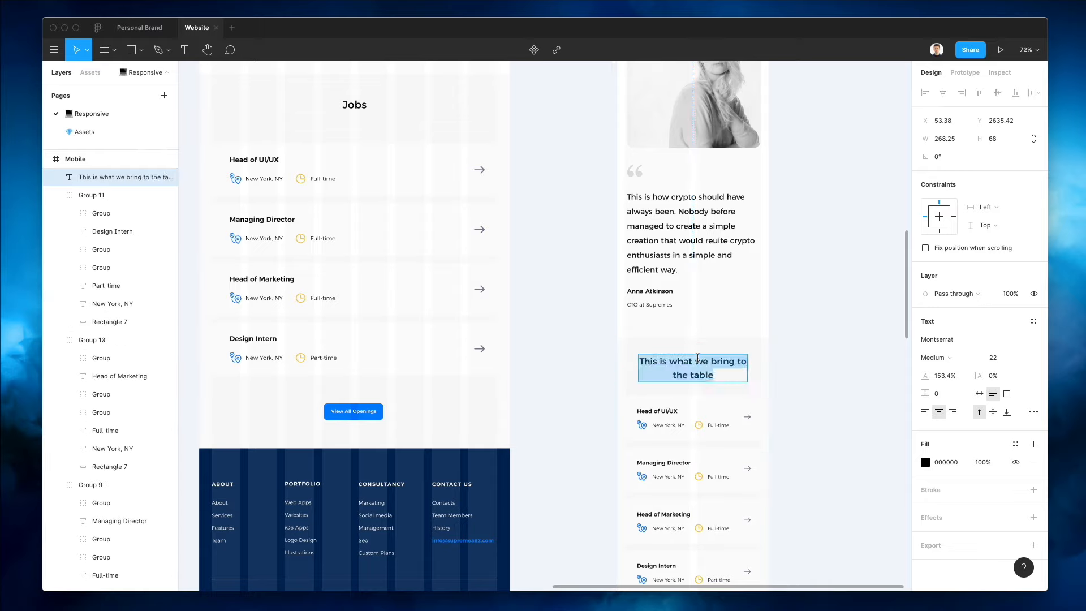
text(Jobs)
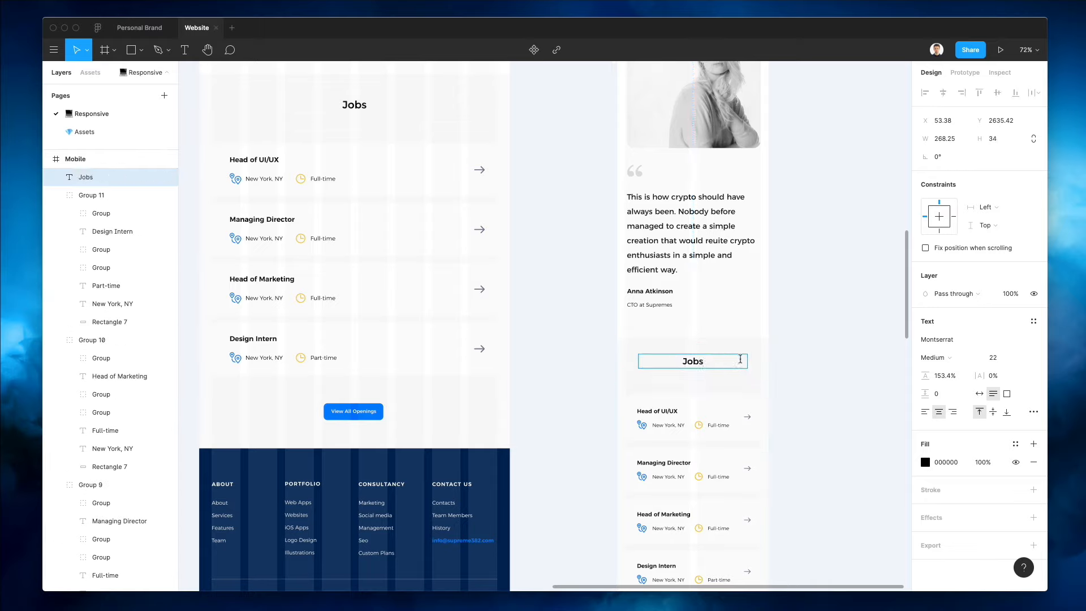
key(Escape)
key(shift+Down)
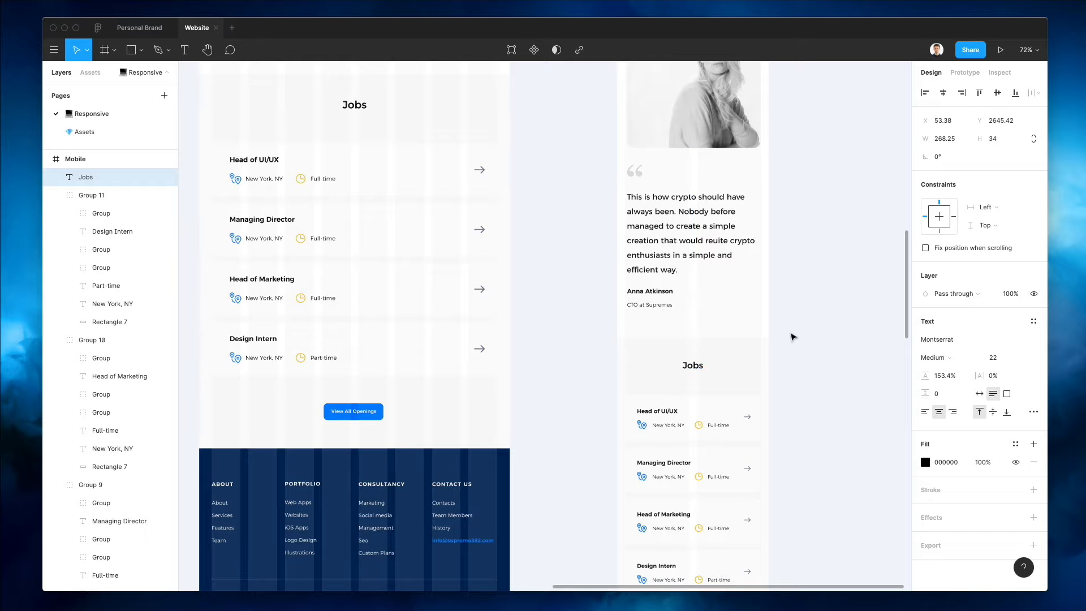
Duplicate the Tablet "View All Openings" button and place the copy centred below the Mobile Design Intern card
scroll(793, 338, down, 3)
click(786, 334)
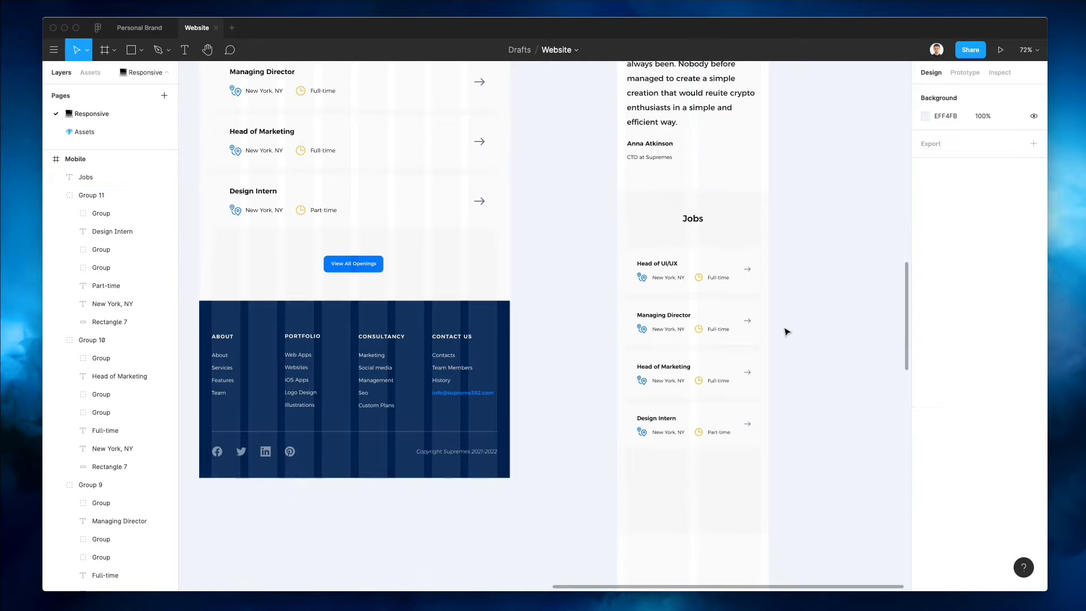
scroll(425, 252, up, 1)
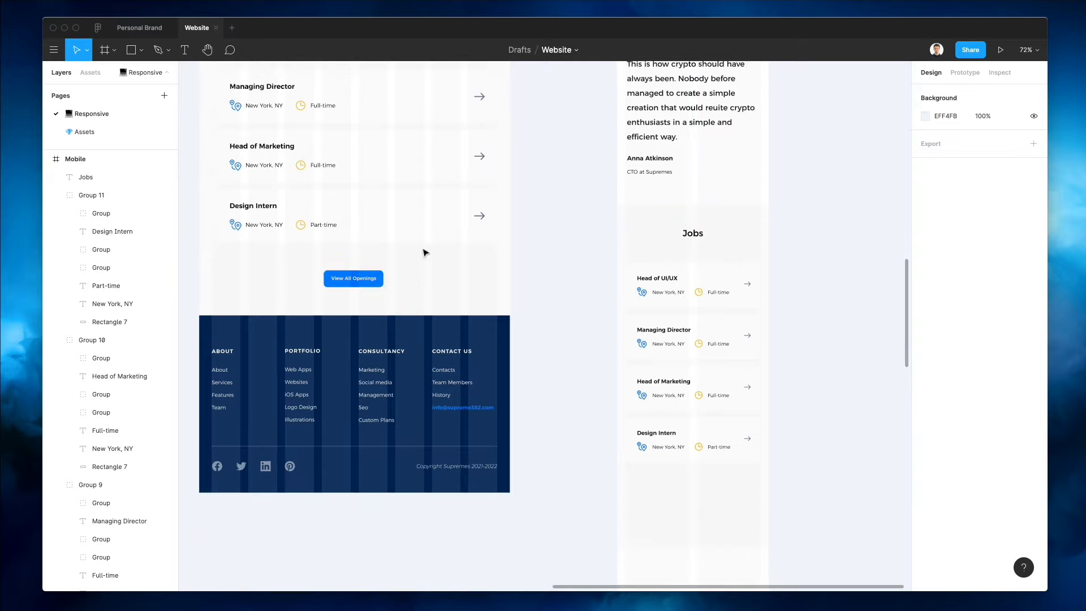
drag(359, 281, 700, 488)
click(800, 470)
Widen the Mobile "View All Openings" button's rectangle symmetrically to 335, starting at X 20
ctrl+scroll(717, 465, up, 5)
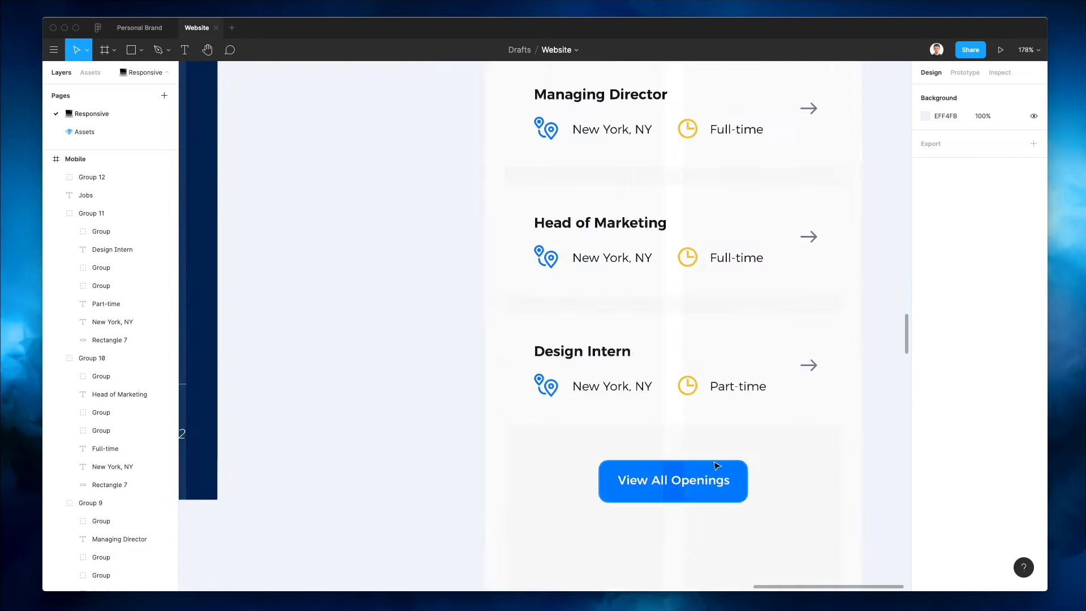
double_click(716, 465)
drag(747, 480, 842, 478)
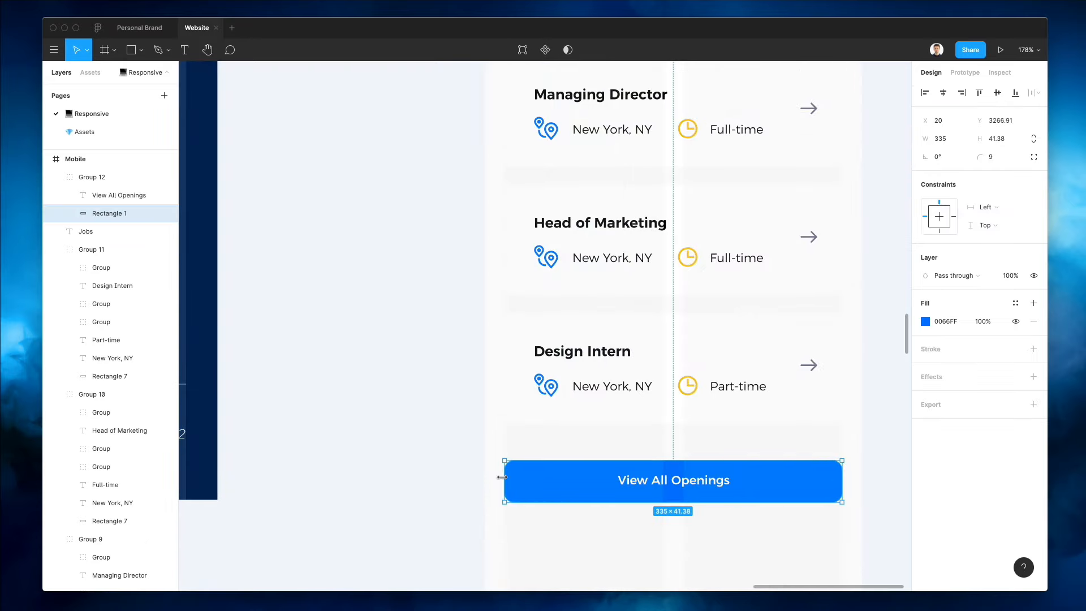
scroll(555, 461, down, 5)
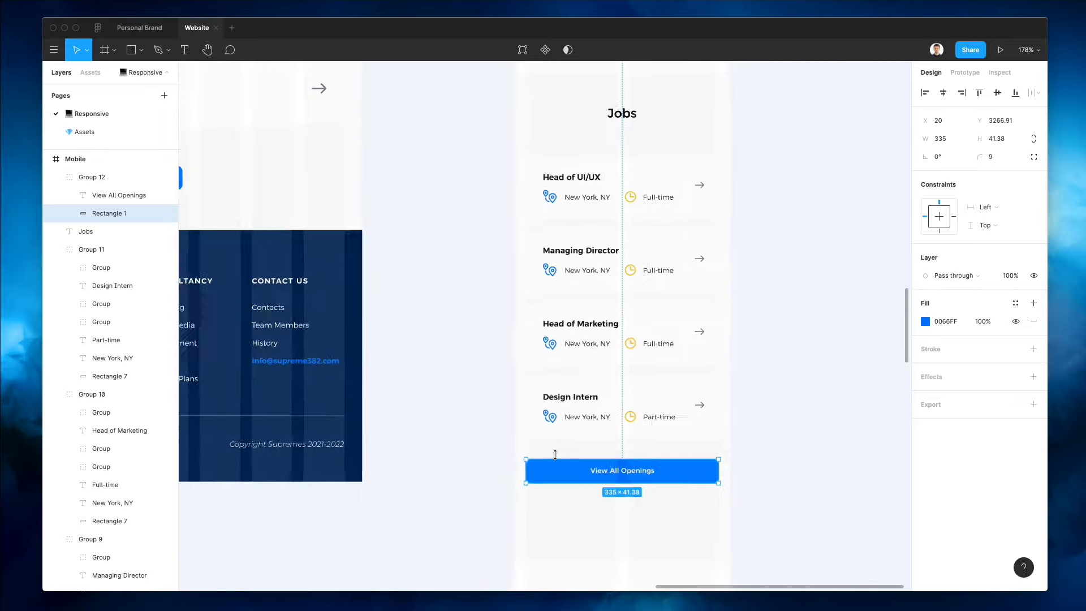
click(741, 475)
Widen the Mobile "View Demo" button's rectangle symmetrically to span the full content column
scroll(741, 475, up, 4)
scroll(741, 475, up, 10)
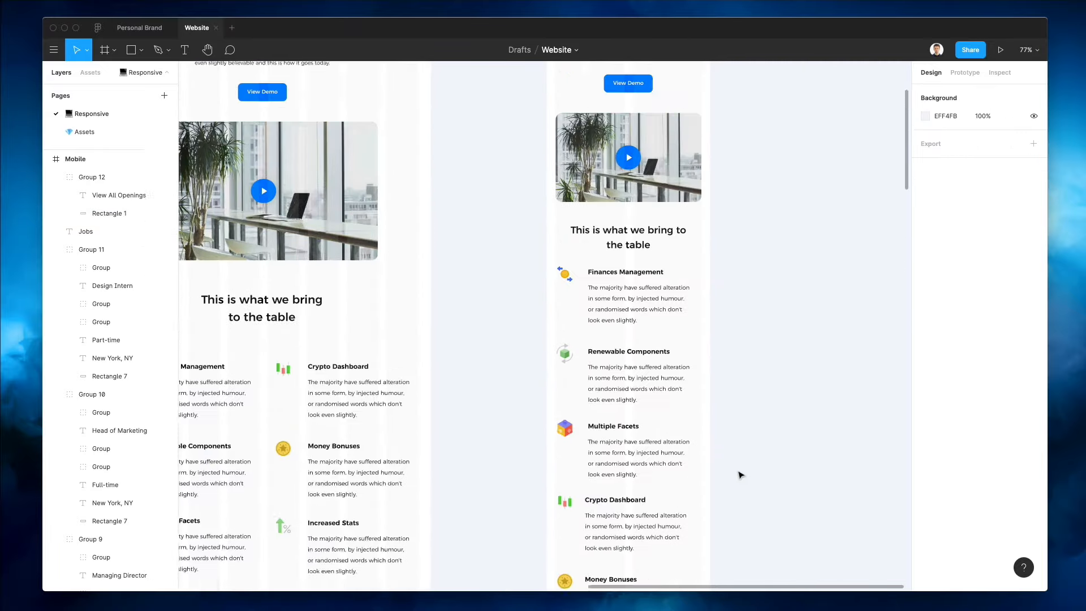
scroll(621, 229, up, 3)
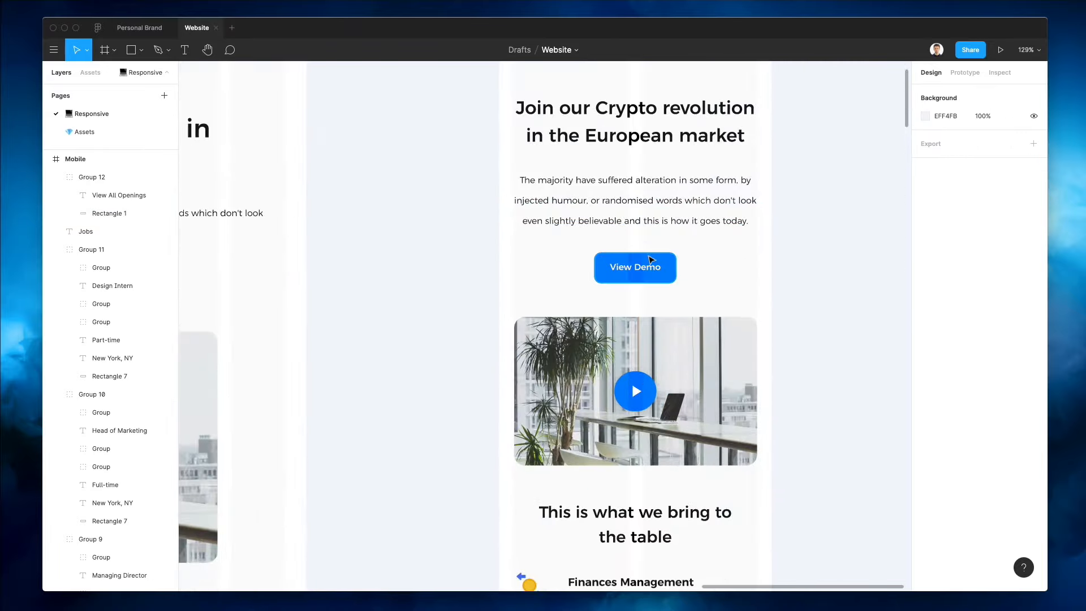
double_click(665, 266)
drag(673, 266, 754, 265)
click(805, 352)
Move the whole Mobile Jobs section, including its background, up by 20 to tighten the gap below the testimonial
scroll(805, 351, down, 5)
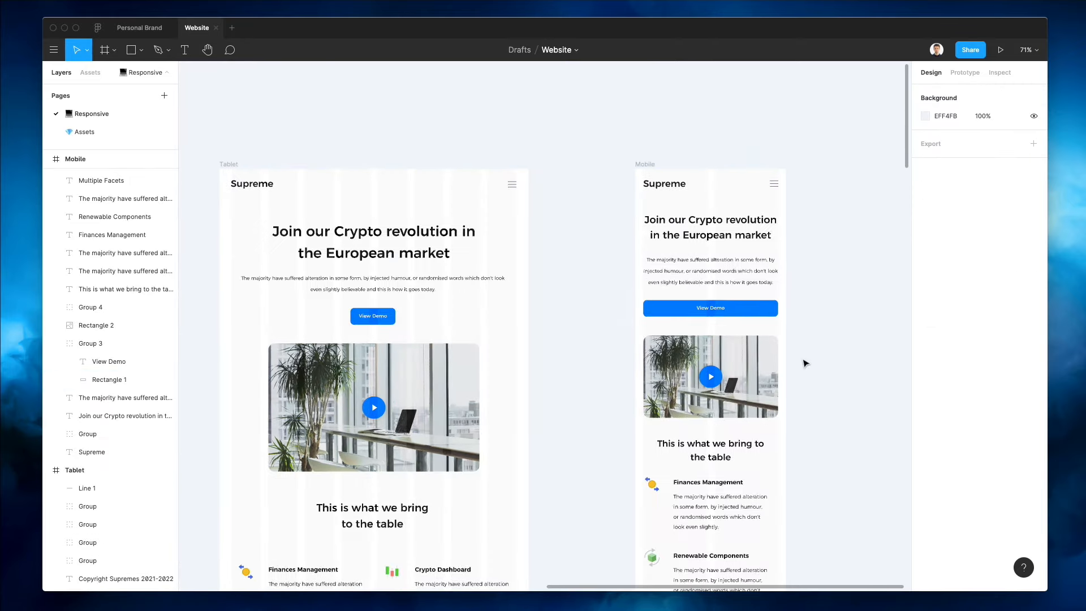
scroll(792, 398, down, 15)
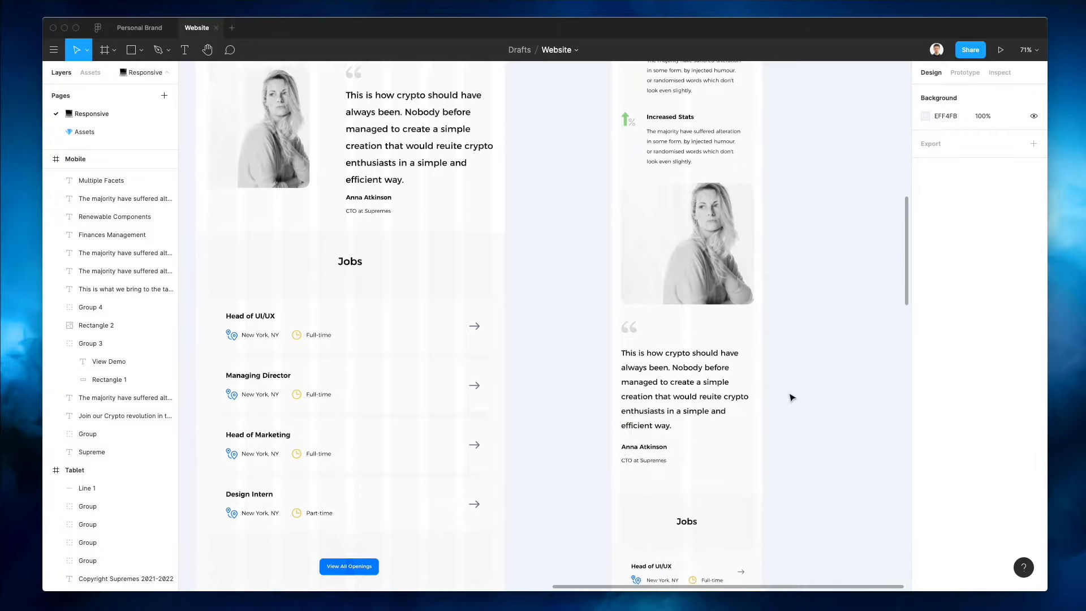
scroll(792, 398, down, 3)
scroll(792, 398, right, 2)
scroll(792, 397, up, 8)
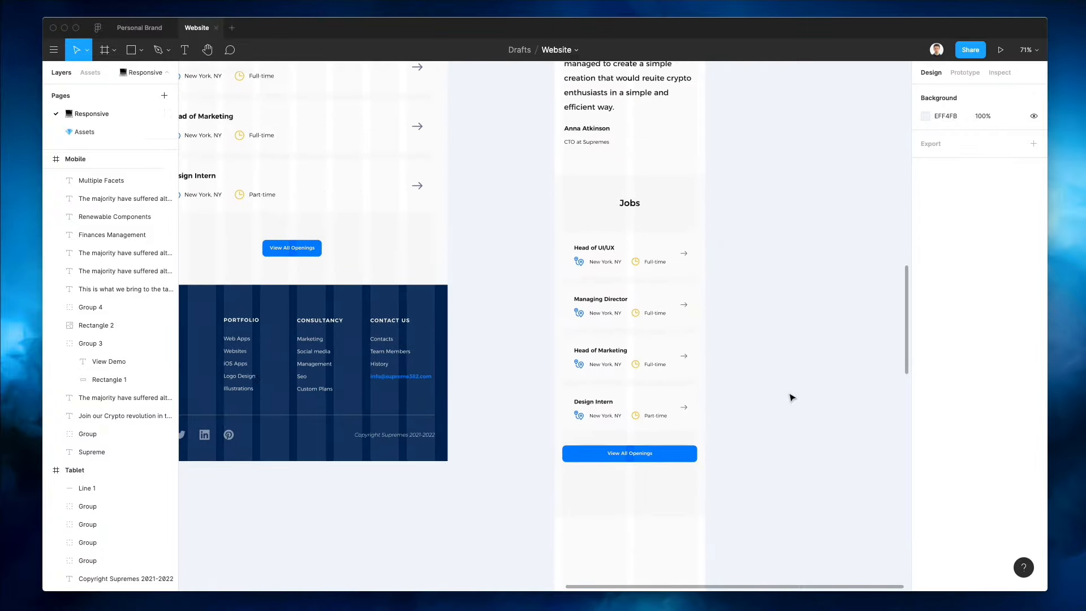
scroll(792, 397, down, 1)
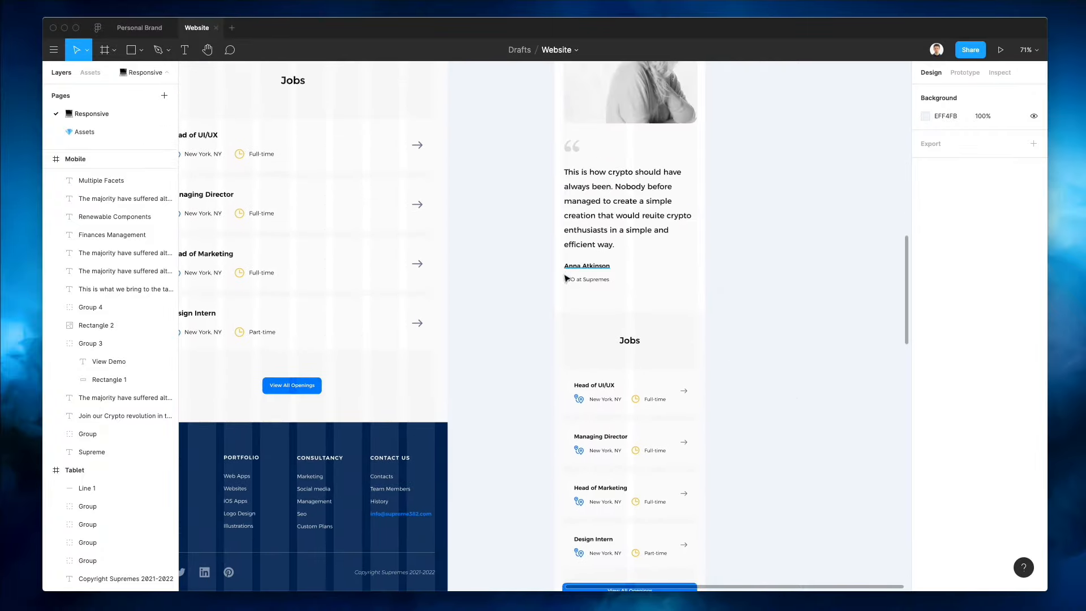
drag(638, 419, 705, 599)
key(shift+Up)
key(shift+Up)
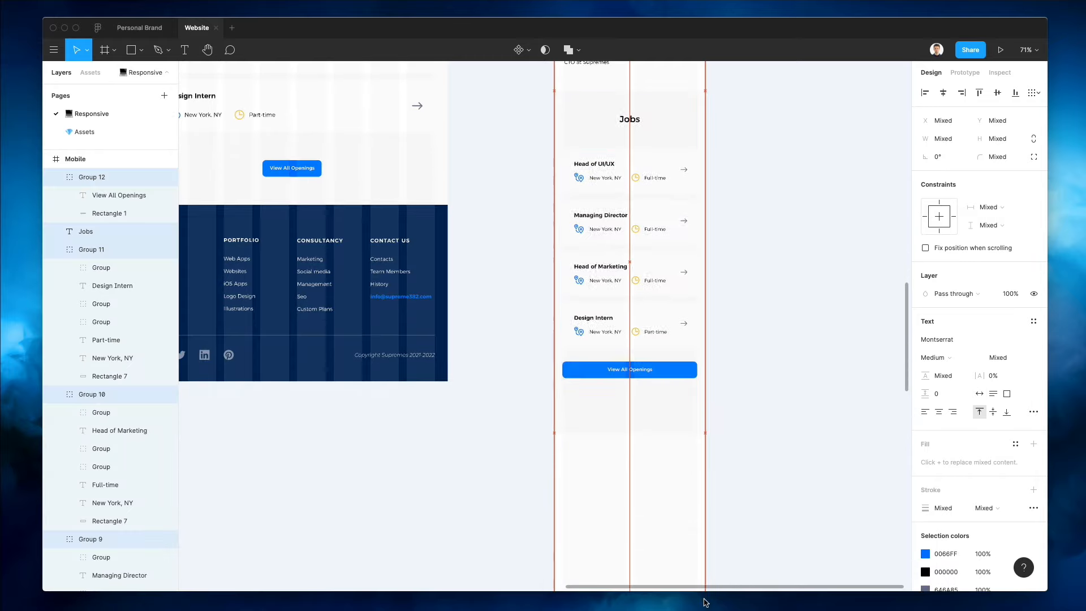
click(752, 168)
Move the Jobs heading, cards and button up by 10, and the cards and button up another 10
drag(501, 105, 781, 457)
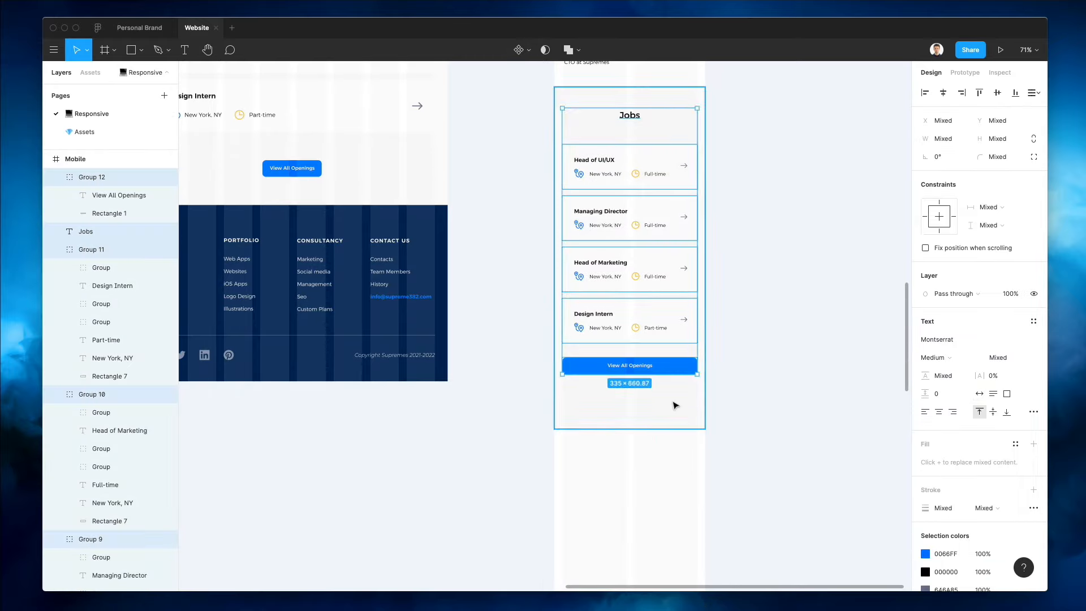
key(shift+Up)
drag(824, 422, 556, 129)
key(shift+Up)
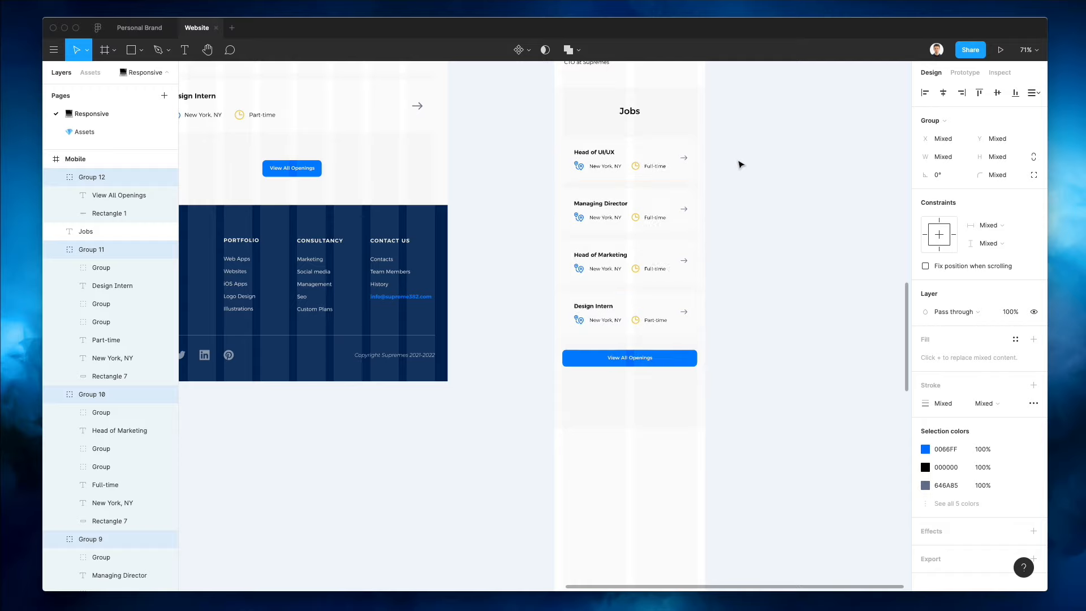
click(759, 279)
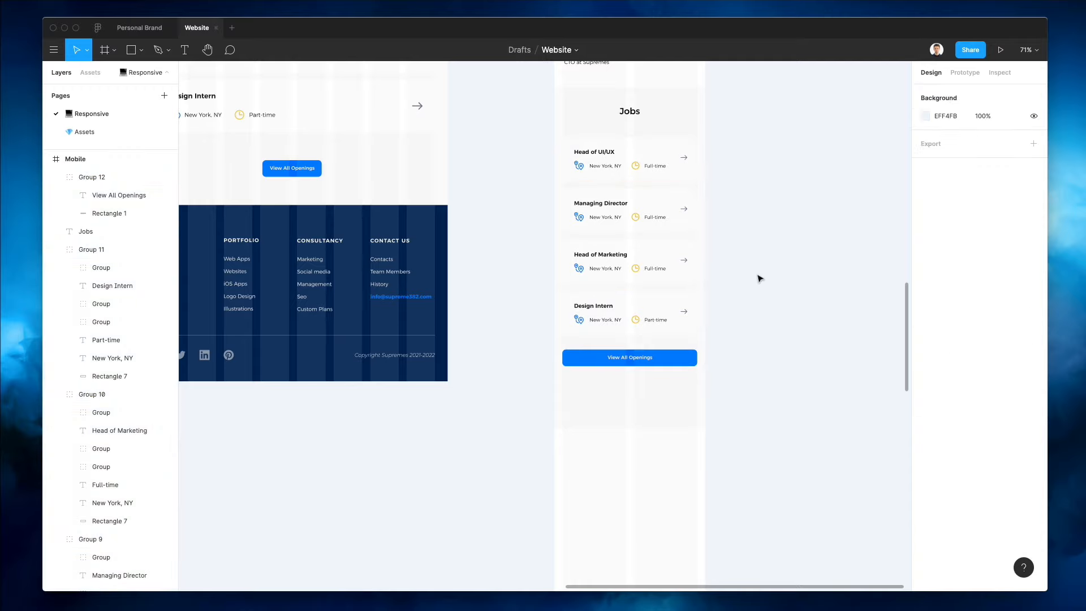
Shorten the Mobile Jobs background rectangle from below so it ends a small margin beneath the "View All Openings" button
click(625, 379)
drag(648, 431, 642, 380)
click(649, 404)
Duplicate the Tablet footer background directly below the Mobile Jobs section and resize it to 375 wide and about 948 high at X 0
scroll(645, 405, left, 5)
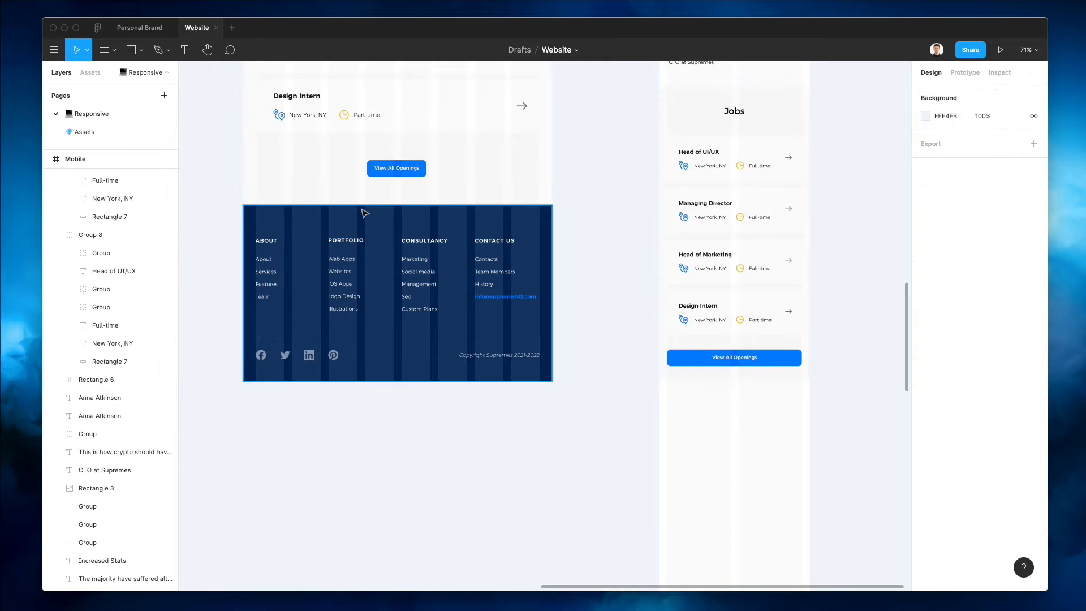
drag(365, 212, 711, 391)
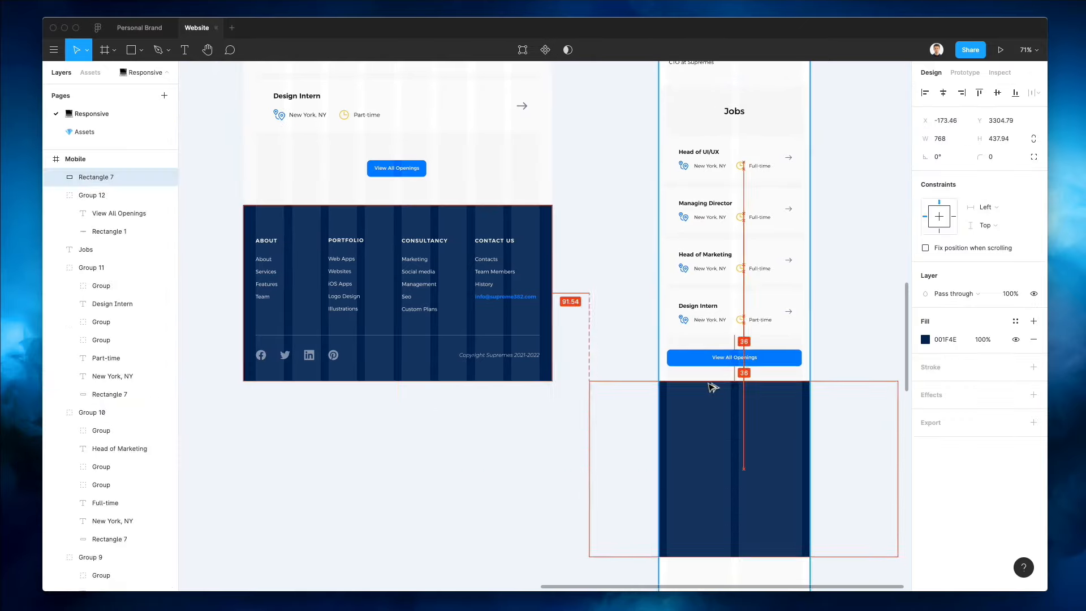
scroll(715, 405, down, 5)
drag(744, 431, 754, 516)
scroll(749, 563, down, 4)
drag(884, 306, 807, 304)
mouse_move(677, 301)
mouse_down()
mouse_move(647, 300)
mouse_move(658, 298)
mouse_up()
scroll(711, 318, up, 3)
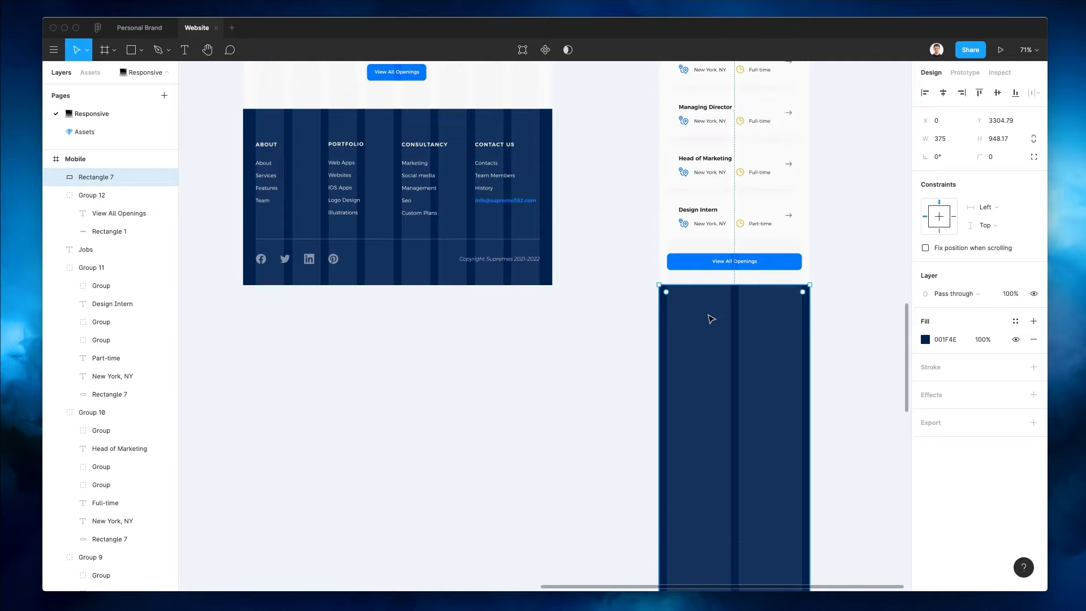
Extend the Mobile footer background to about 1205 high and lock it
scroll(711, 317, down, 3)
scroll(712, 317, down, 5)
drag(735, 450, 734, 516)
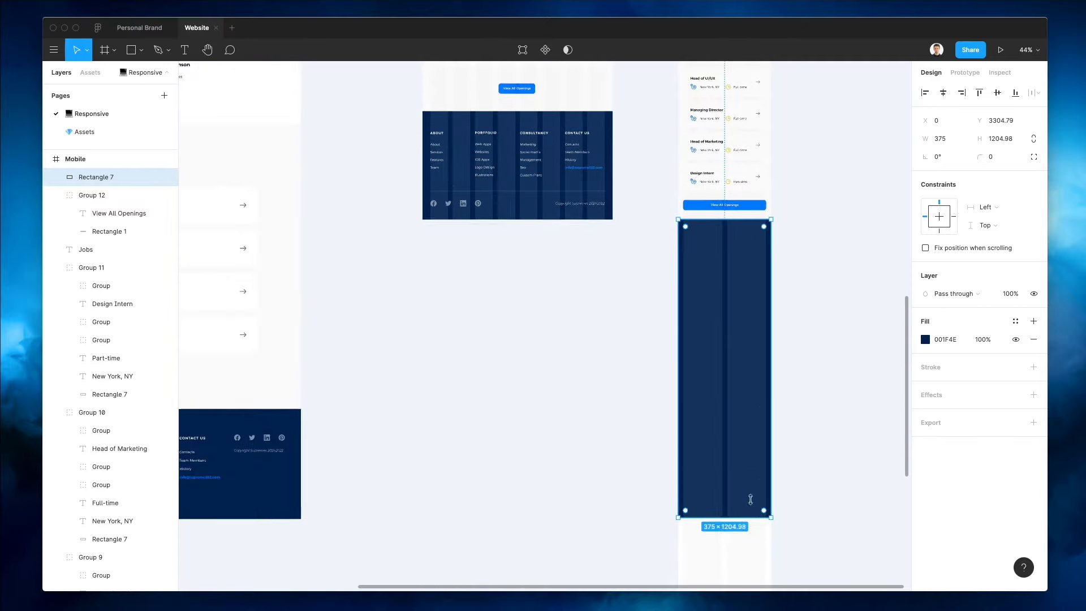
right_click(745, 261)
click(792, 514)
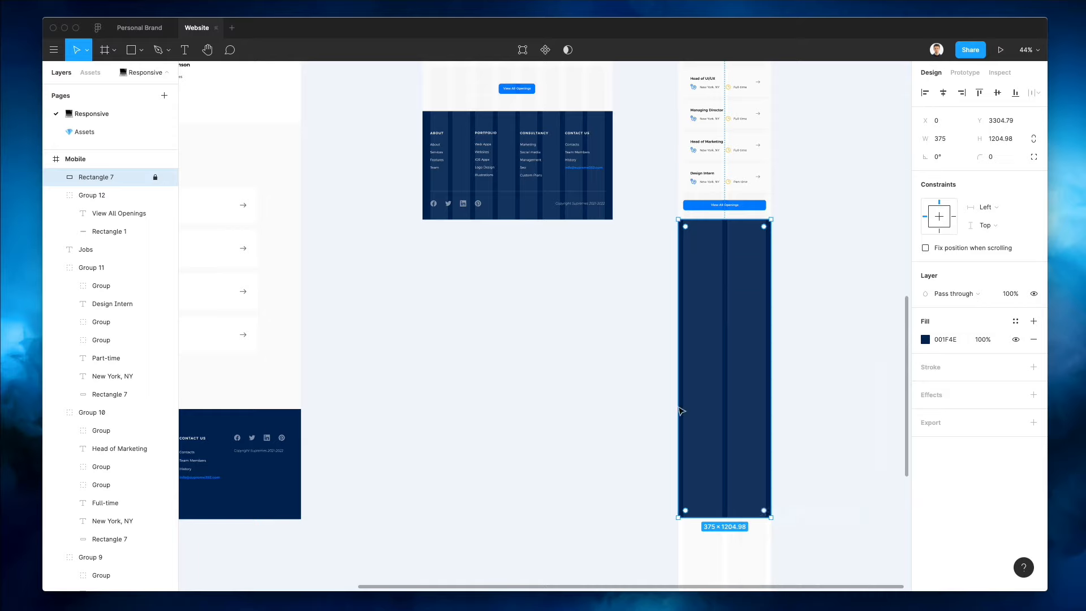
Duplicate the About and Portfolio link groups from the Tablet footer onto the Mobile footer background
click(444, 127)
click(439, 137)
shift+click(484, 138)
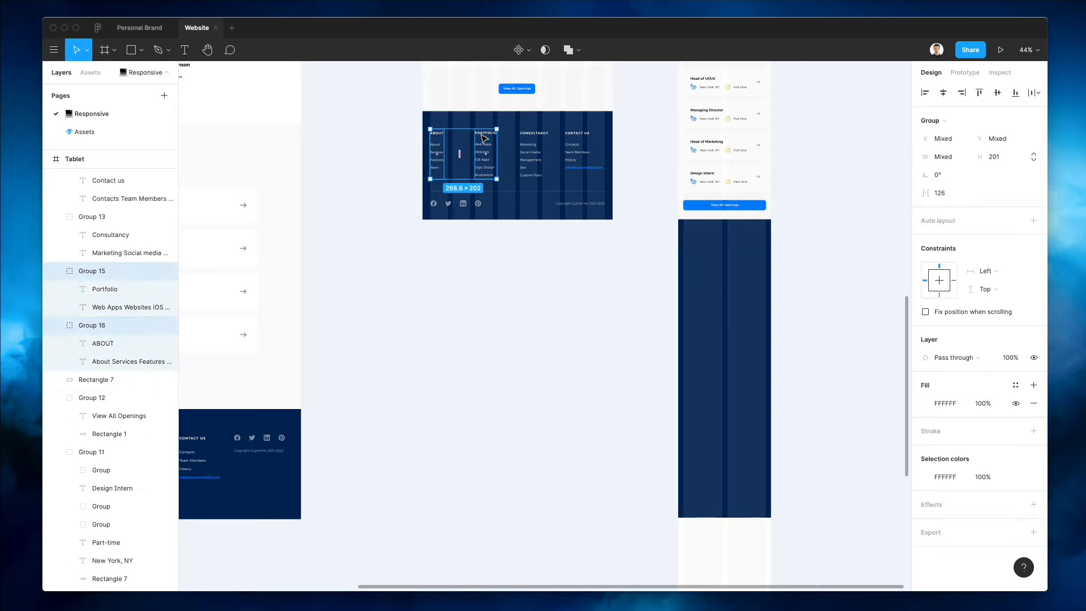
drag(484, 137, 727, 255)
click(798, 238)
Place the About column at X 20, Y 3349.17 near the footer's upper edge and align the Portfolio column beside it
scroll(727, 228, up, 5)
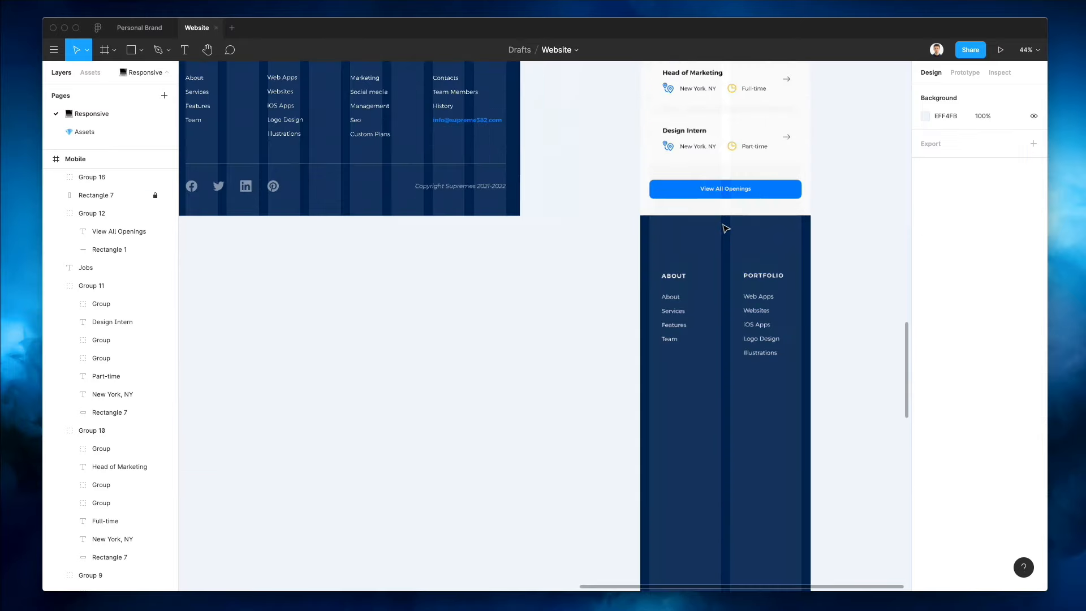
drag(669, 296, 660, 263)
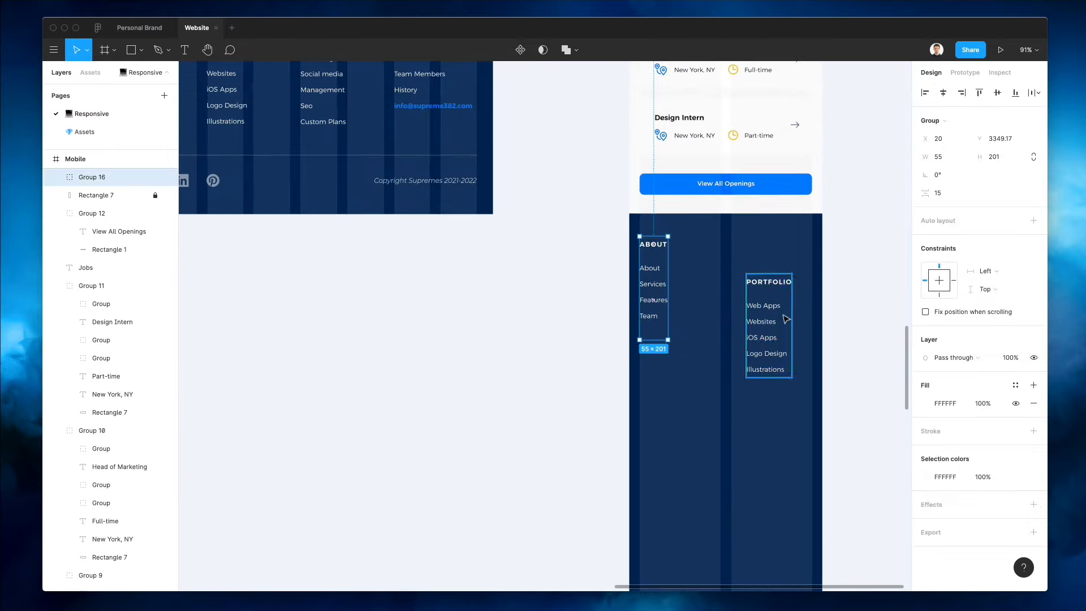
drag(773, 322, 759, 284)
Duplicate the Consultancy and Contact Us groups from the Tablet footer below the Mobile About and Portfolio columns, at Y 3587.41
scroll(560, 253, up, 3)
click(345, 127)
shift+click(425, 122)
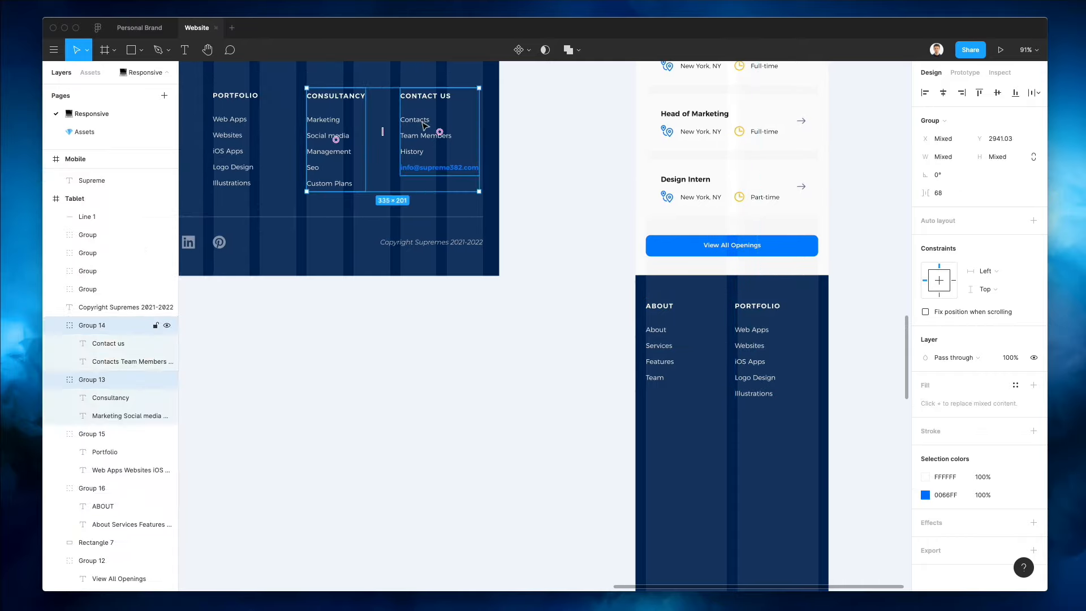
drag(422, 121, 756, 469)
key(shift+Up)
key(shift+Up)
key(shift+Up)
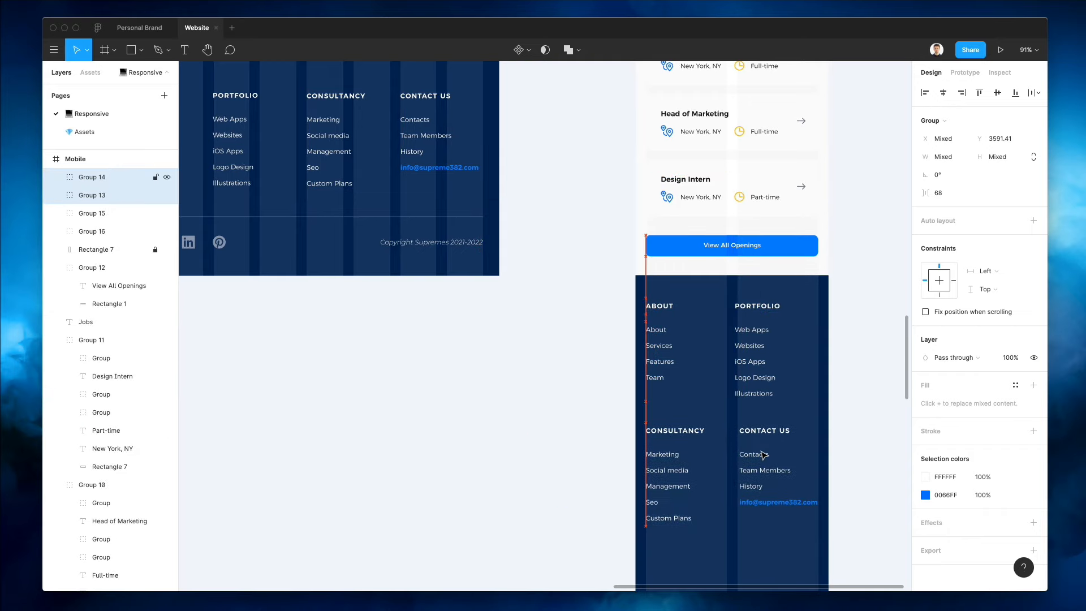
key(Up)
key(Up)
key(Up)
key(Up)
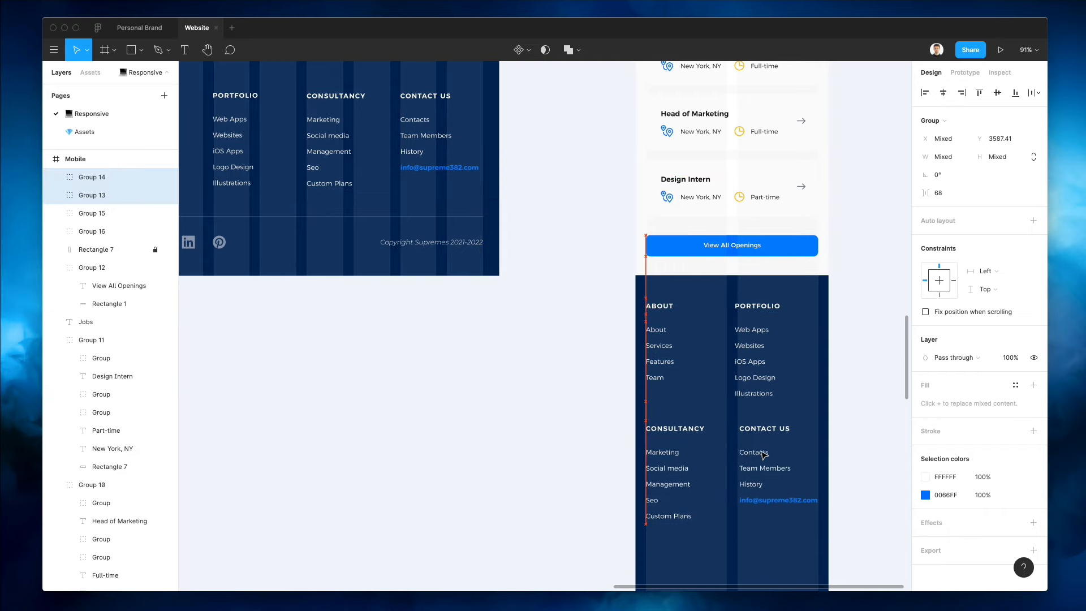
Move the Mobile Portfolio column to X 201.8 to line up with the Contact Us column
click(836, 410)
drag(743, 341, 747, 341)
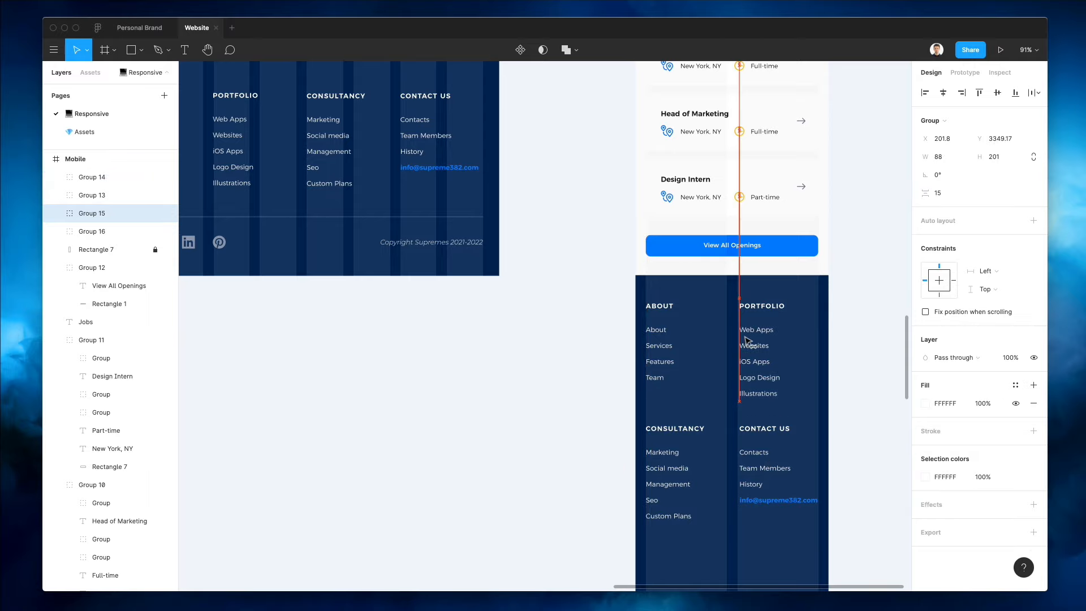
key(Escape)
drag(757, 440, 773, 431)
key(Escape)
Duplicate the Tablet social icons, scaled to about 181 × 22, and the copyright text into the Mobile footer below the link columns
scroll(806, 401, down, 3)
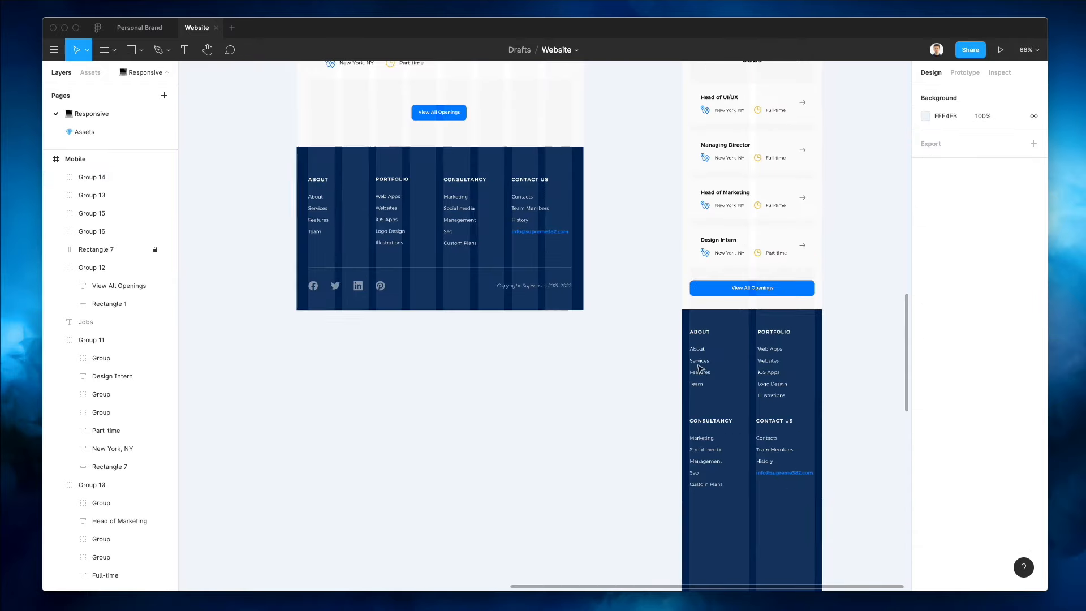
drag(305, 288, 436, 316)
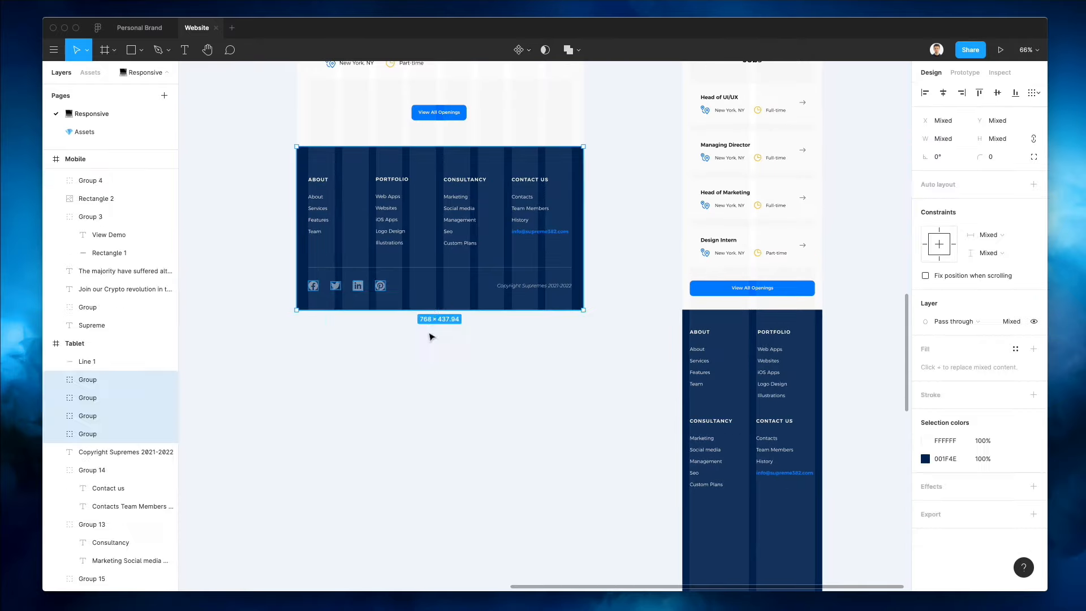
scroll(336, 277, up, 2)
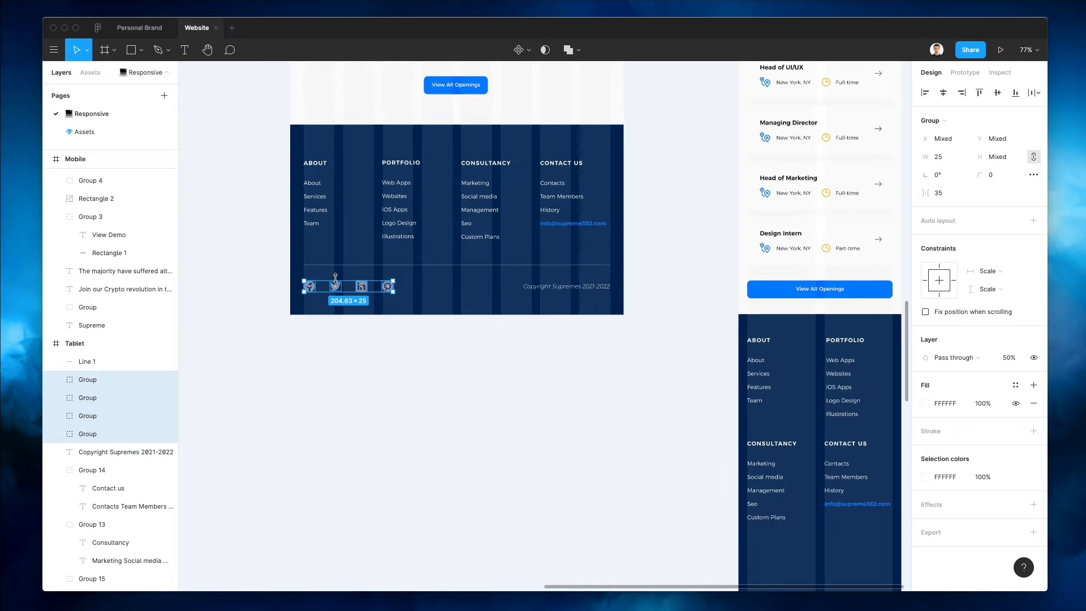
key(l)
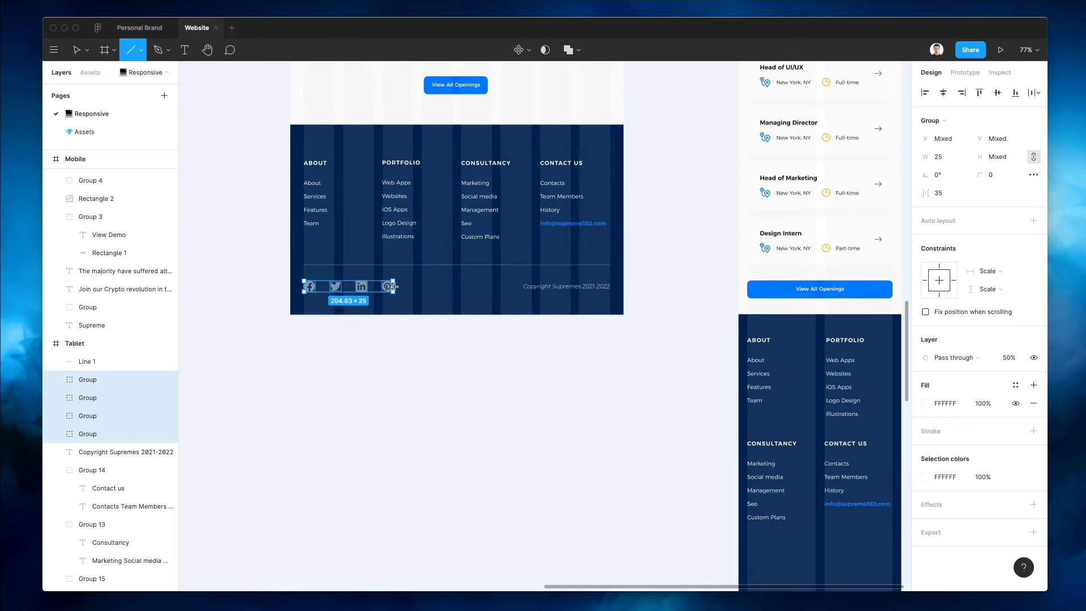
key(Escape)
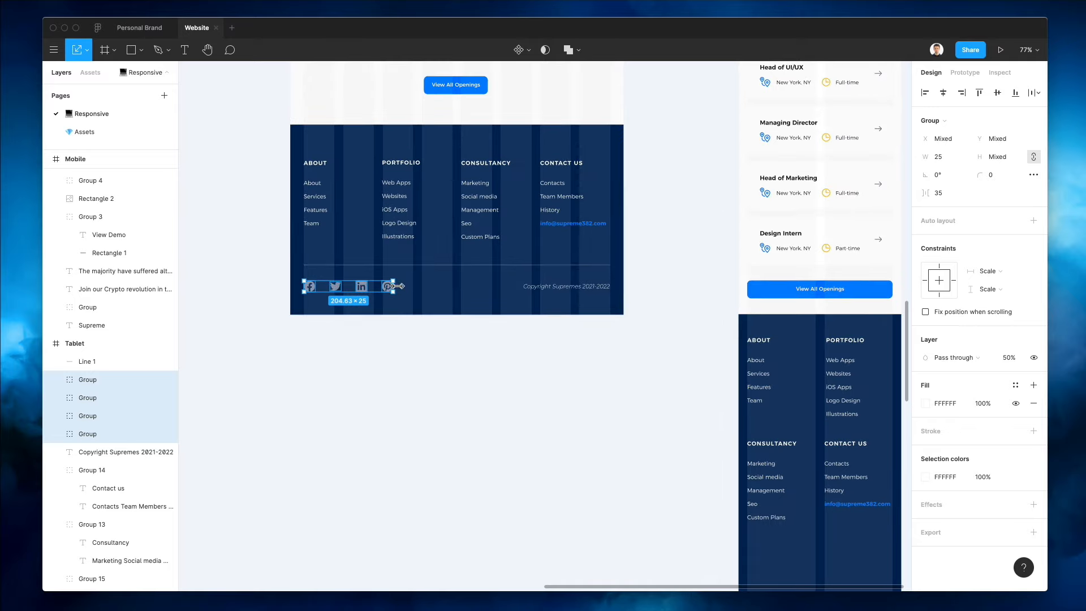
drag(395, 286, 681, 439)
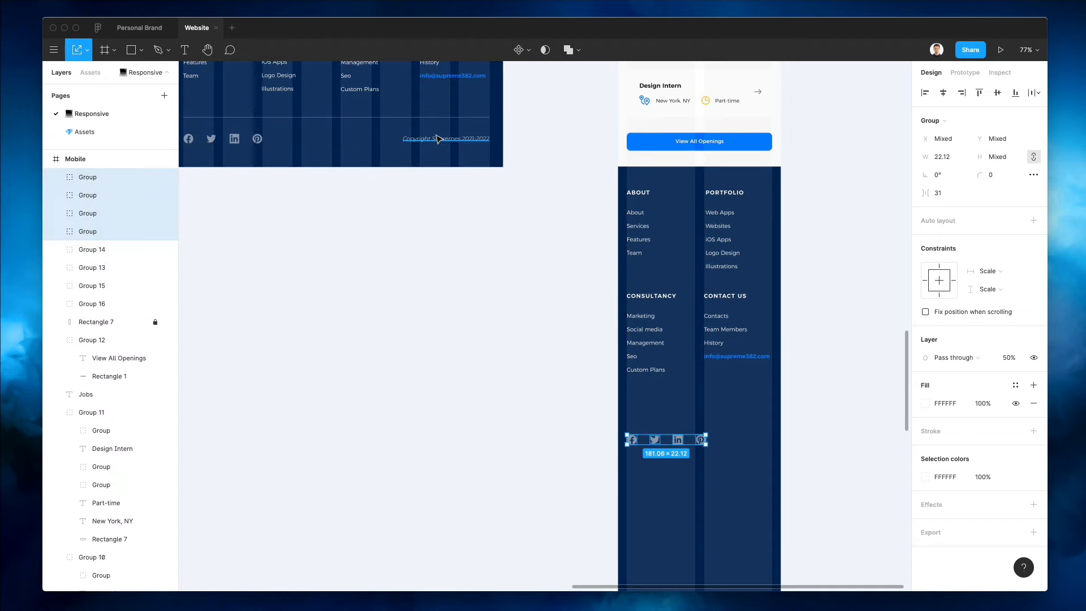
drag(438, 137, 663, 458)
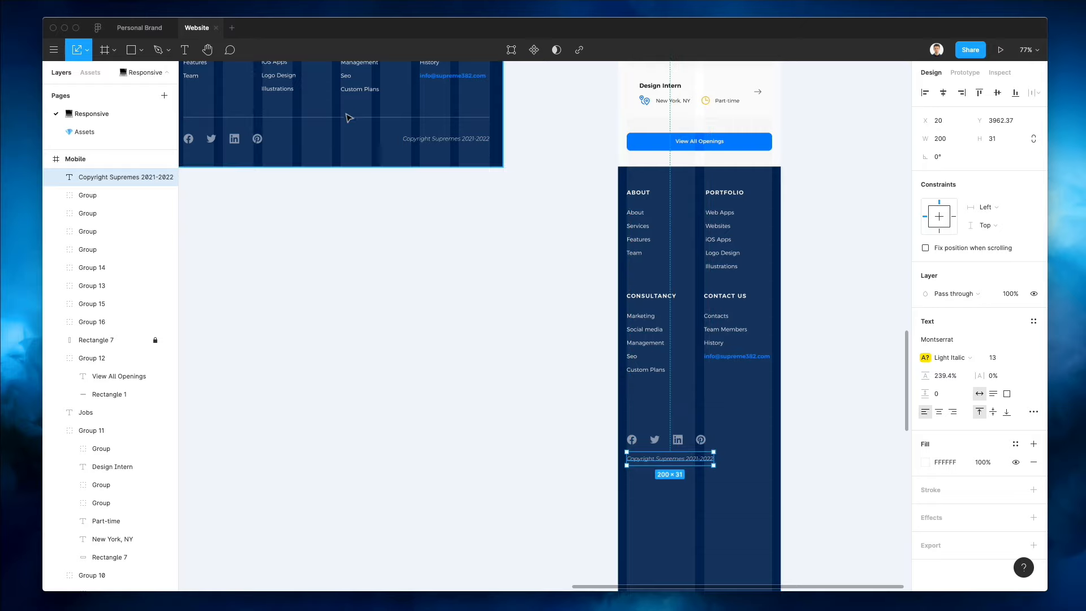
Duplicate the Tablet divider line above the Mobile social icons, shortened to 331 wide and placed at X 20, Y 3830.46
drag(349, 117, 727, 402)
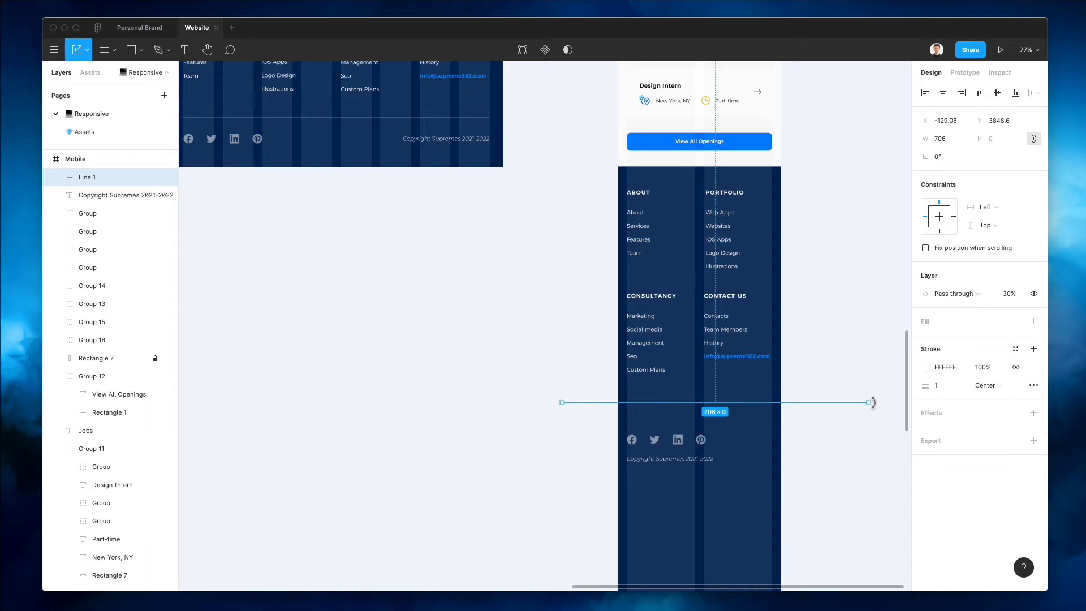
drag(869, 402, 771, 403)
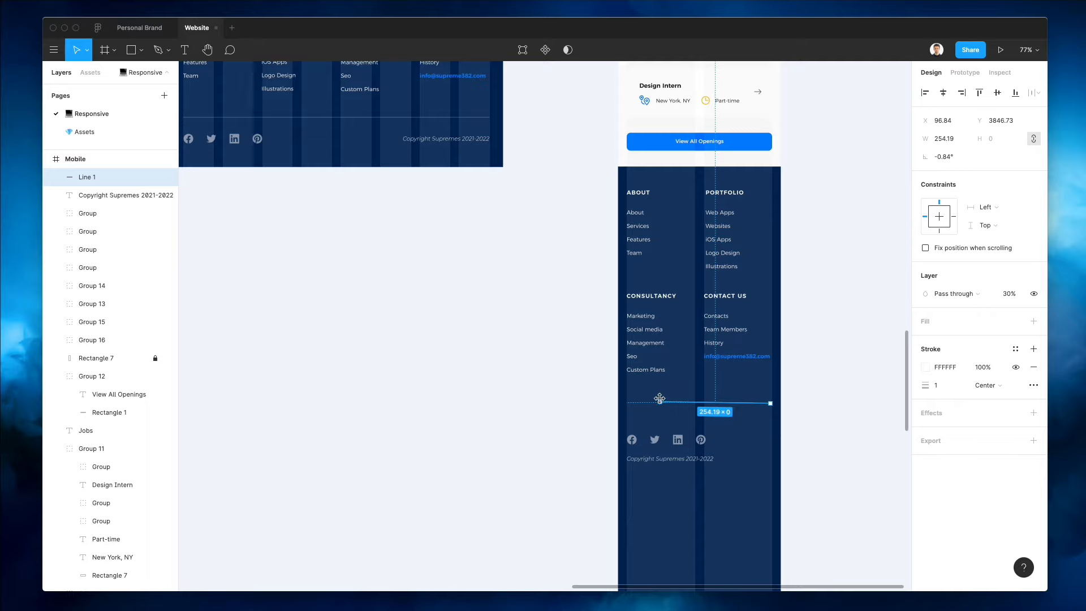
drag(659, 398, 626, 402)
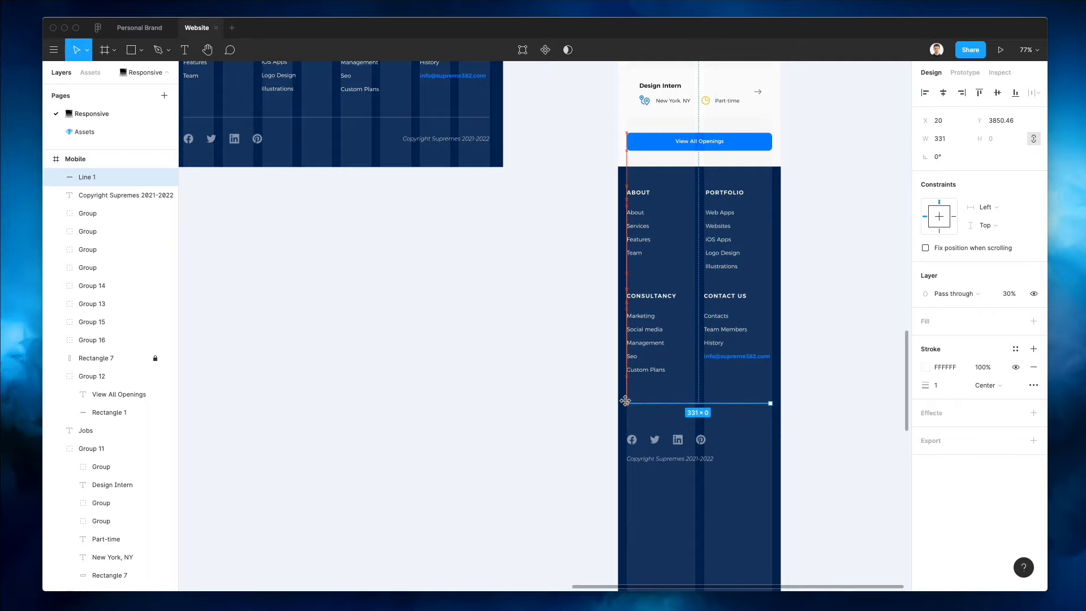
drag(837, 393, 691, 405)
key(shift+Up)
key(shift+Up)
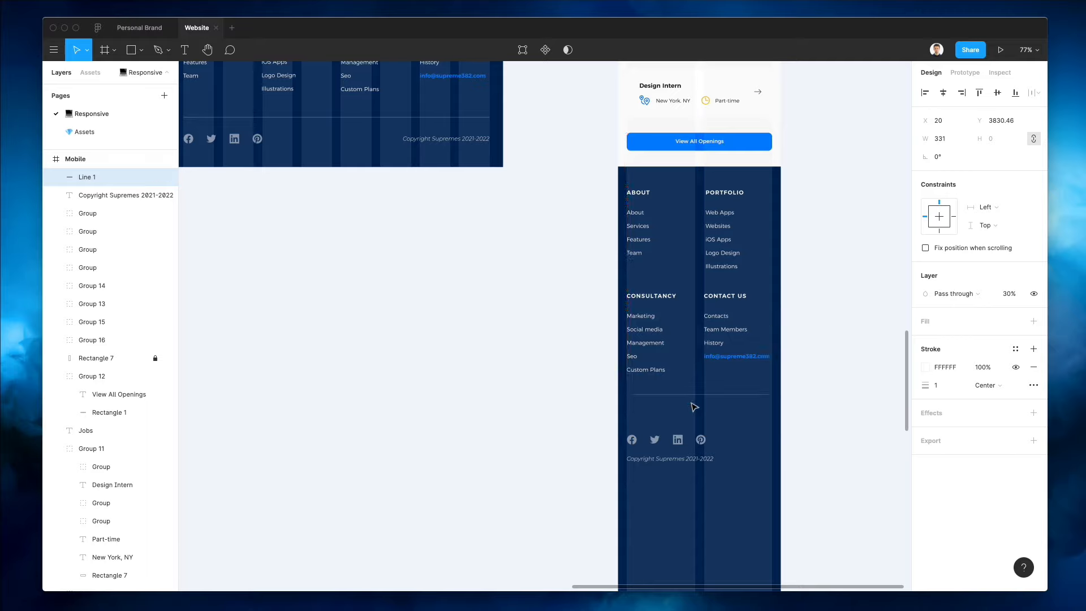
Move the Mobile social icons and copyright text up together, closer to the divider line
drag(783, 416, 576, 477)
key(shift+Up)
key(shift+Up)
key(shift+Up)
key(shift+Up)
key(shift+Up)
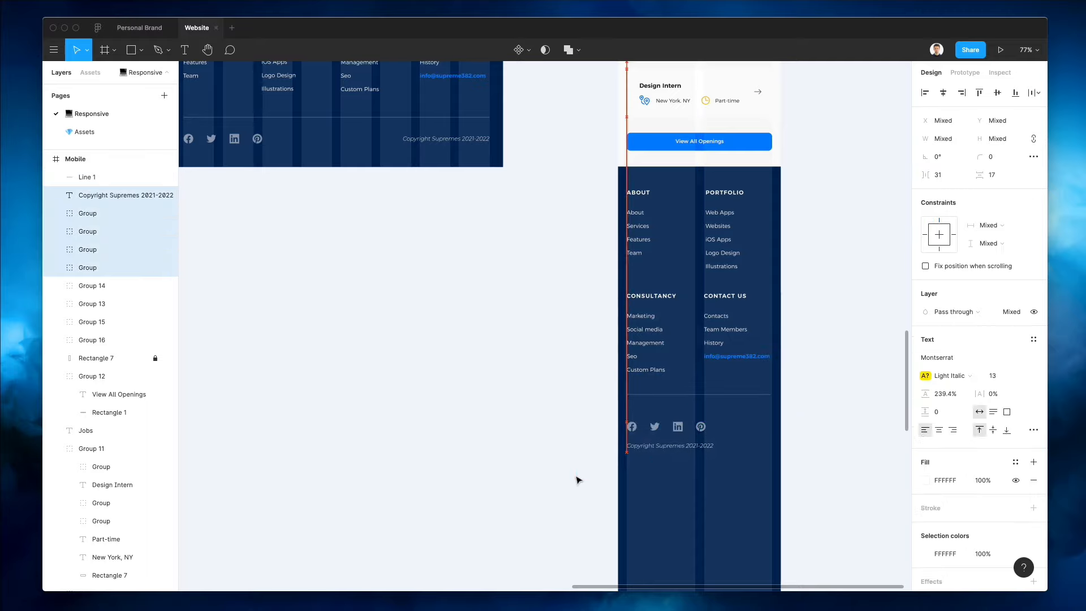
click(588, 443)
Shorten the Mobile frame to a height of 3980 so that it ends just below the footer's copyright text
scroll(594, 439, down, 3)
scroll(630, 435, down, 1)
scroll(650, 413, down, 2)
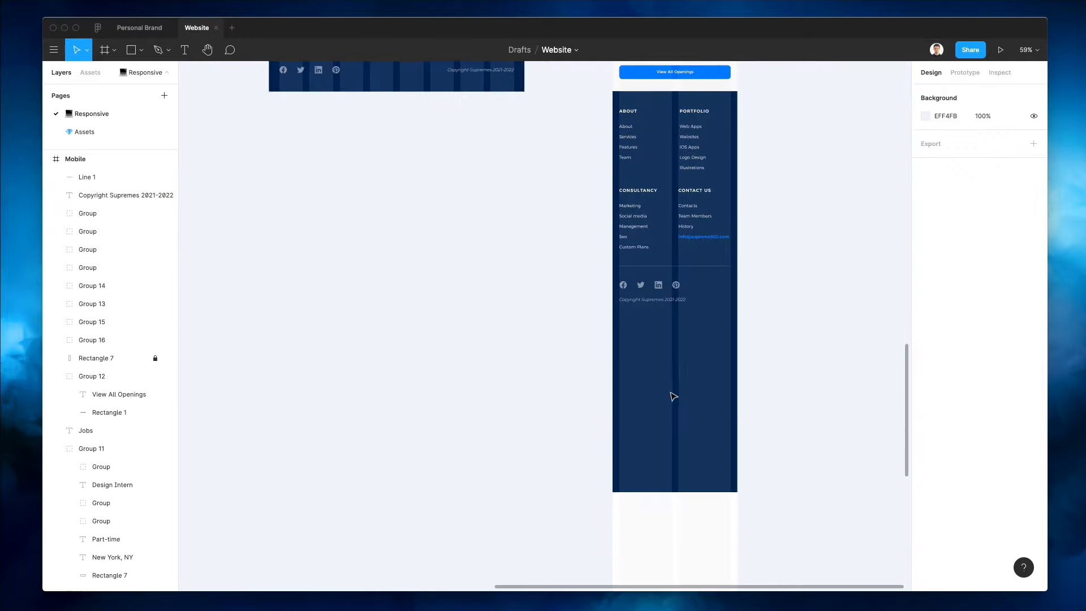
scroll(671, 395, up, 5)
scroll(671, 396, down, 5)
scroll(672, 398, up, 10)
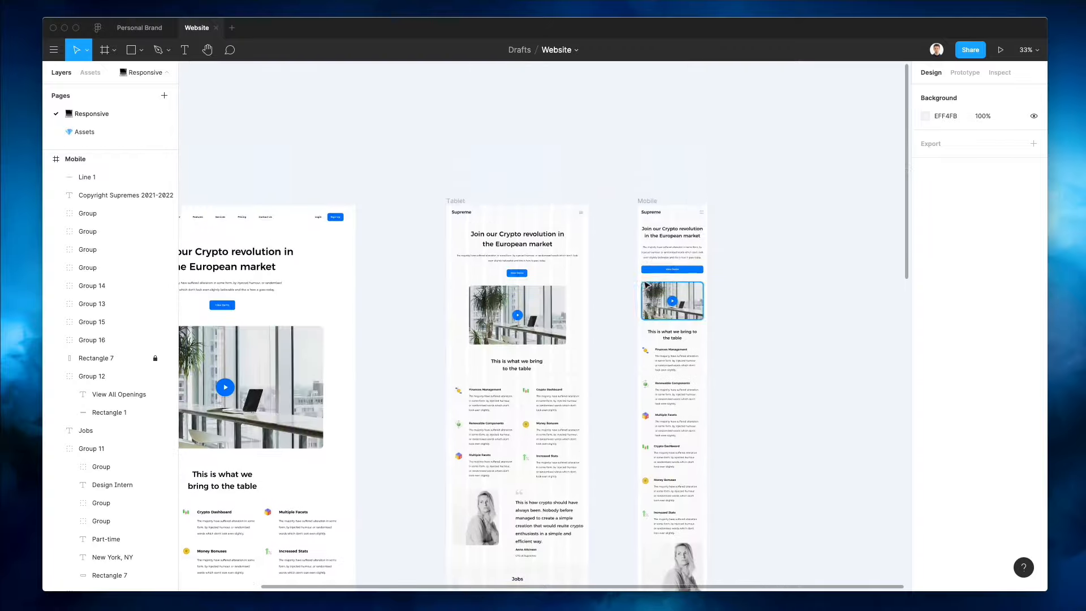
click(642, 223)
scroll(664, 228, down, 12)
scroll(663, 227, down, 12)
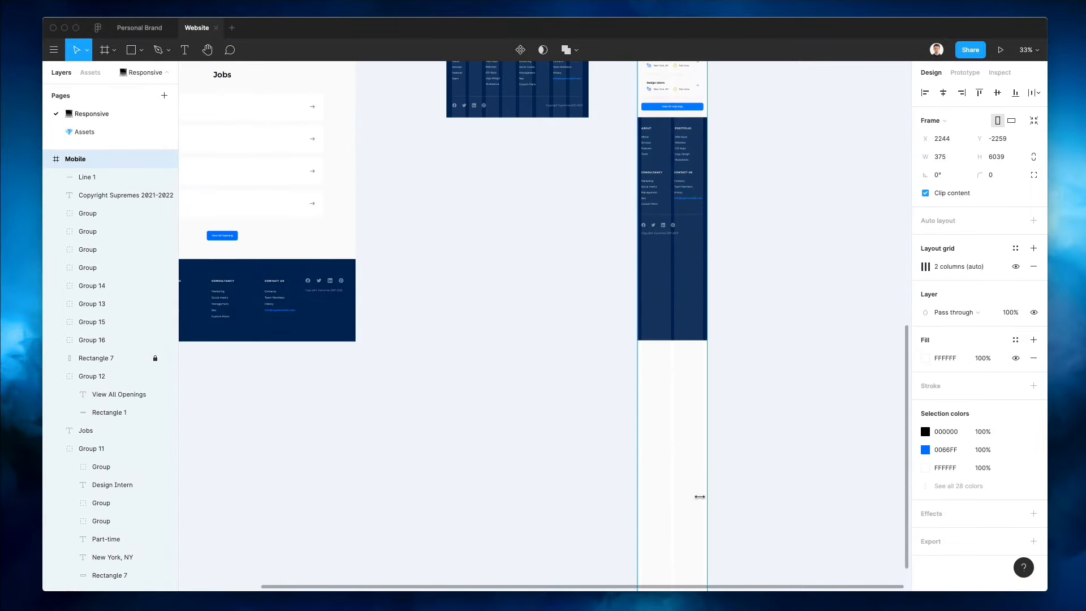
drag(666, 415, 695, 86)
scroll(701, 124, up, 3)
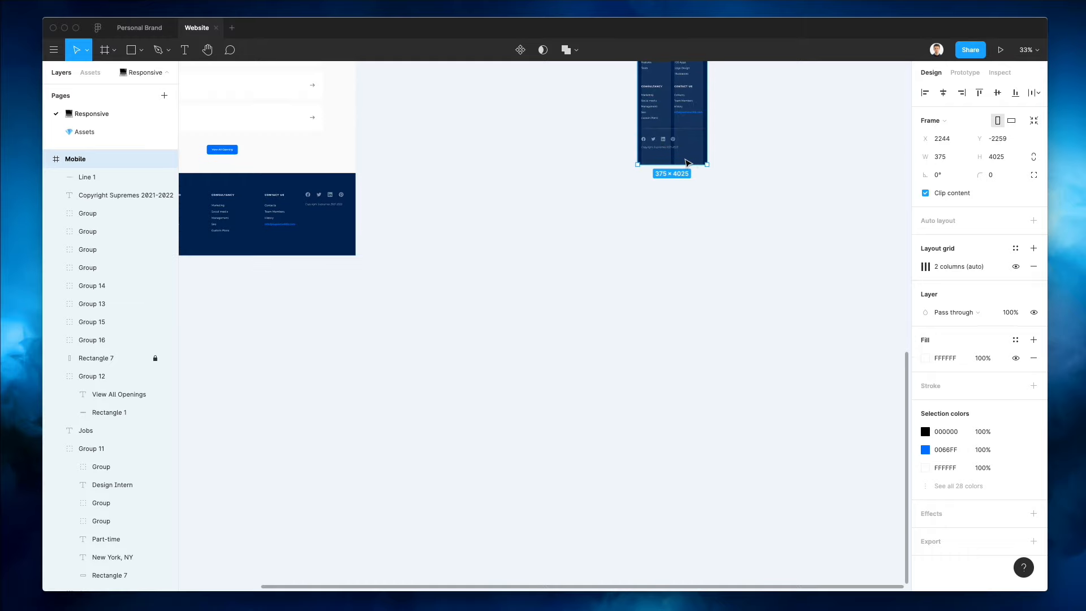
drag(684, 158, 684, 155)
click(749, 237)
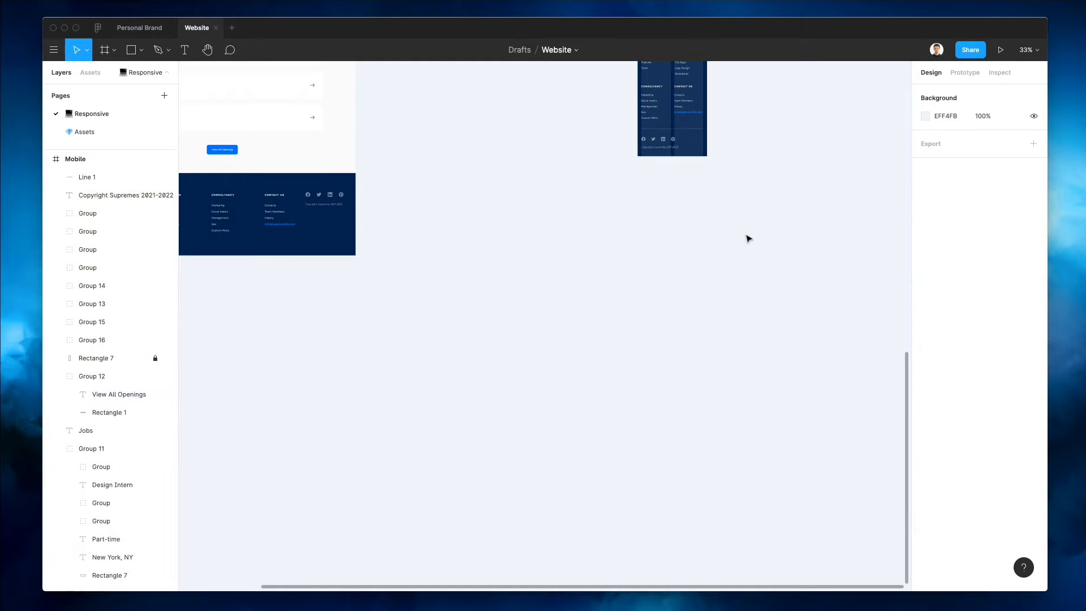
Move the Tablet frame to X 1098, closer to the large 1440-wide frame
scroll(748, 238, up, 8)
scroll(749, 237, left, 2)
scroll(733, 287, up, 2)
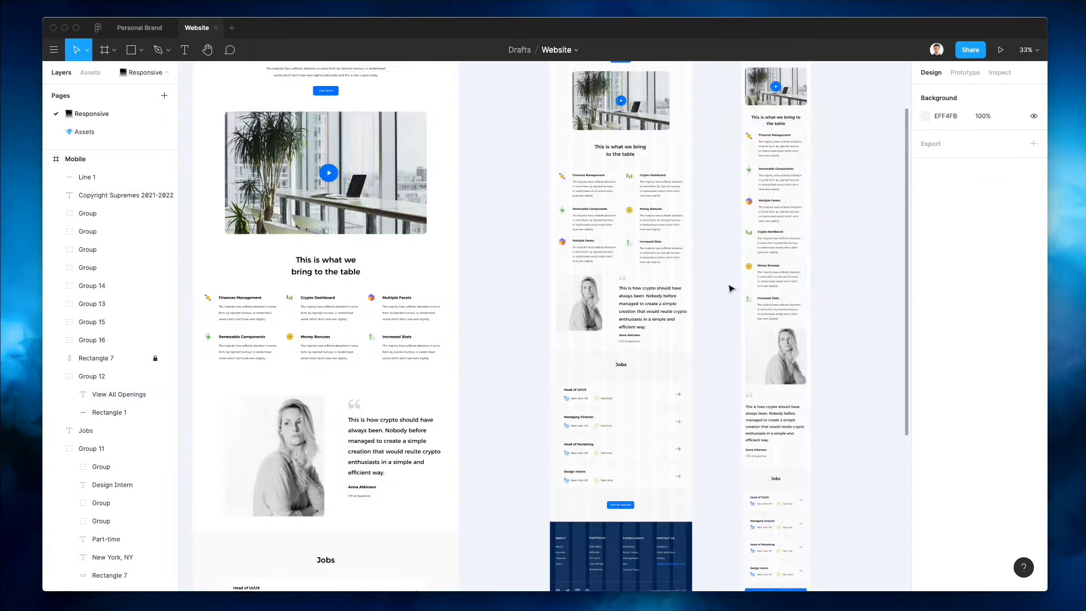
scroll(732, 288, down, 3)
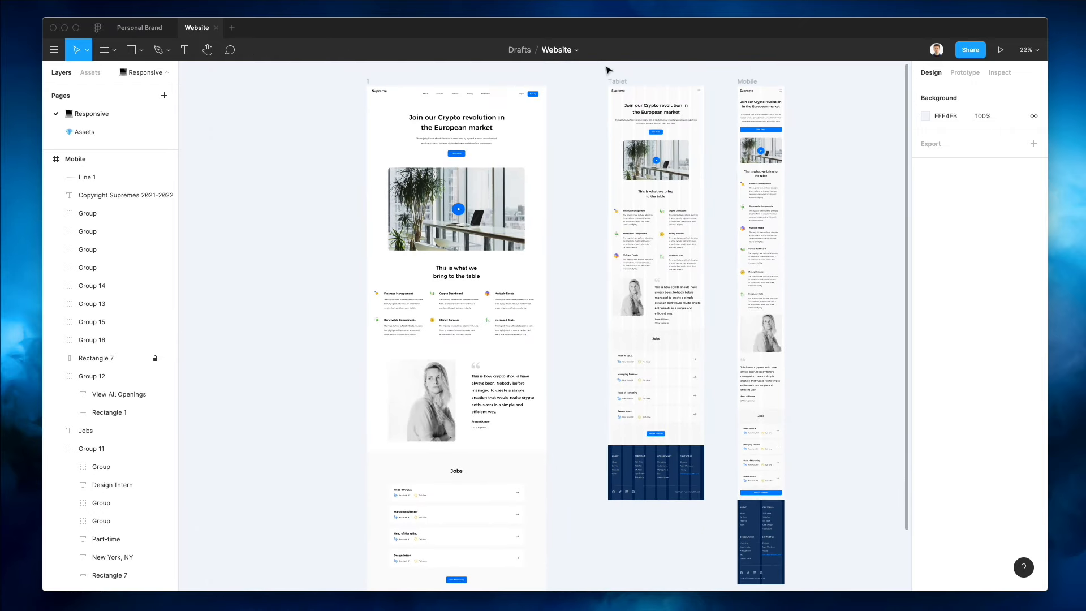
click(618, 81)
drag(648, 110, 634, 111)
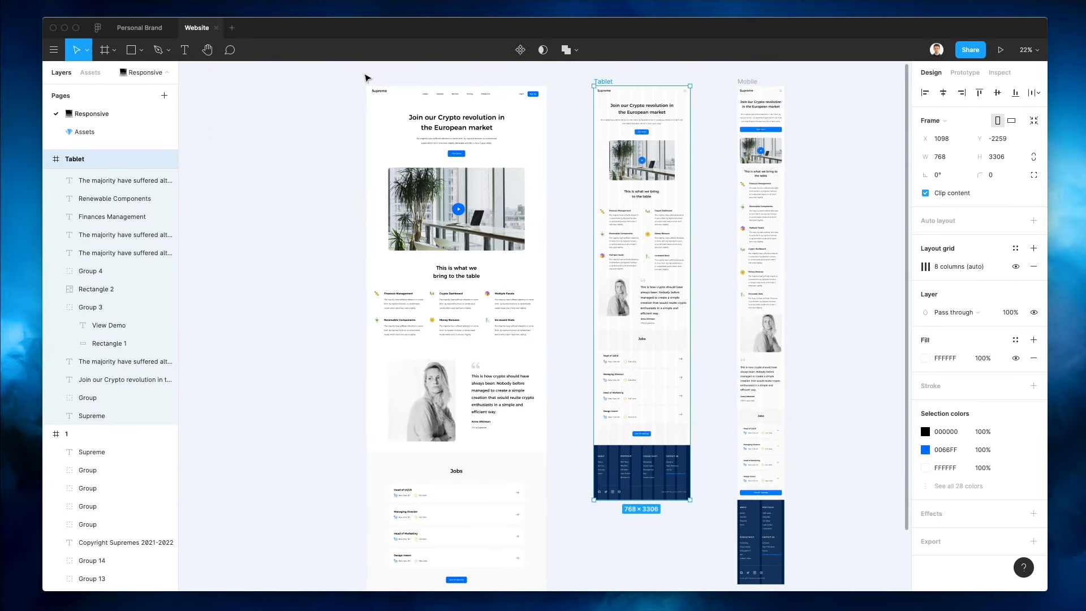
Rename the 1440-wide frame as Desktop
click(367, 82)
key(super+r)
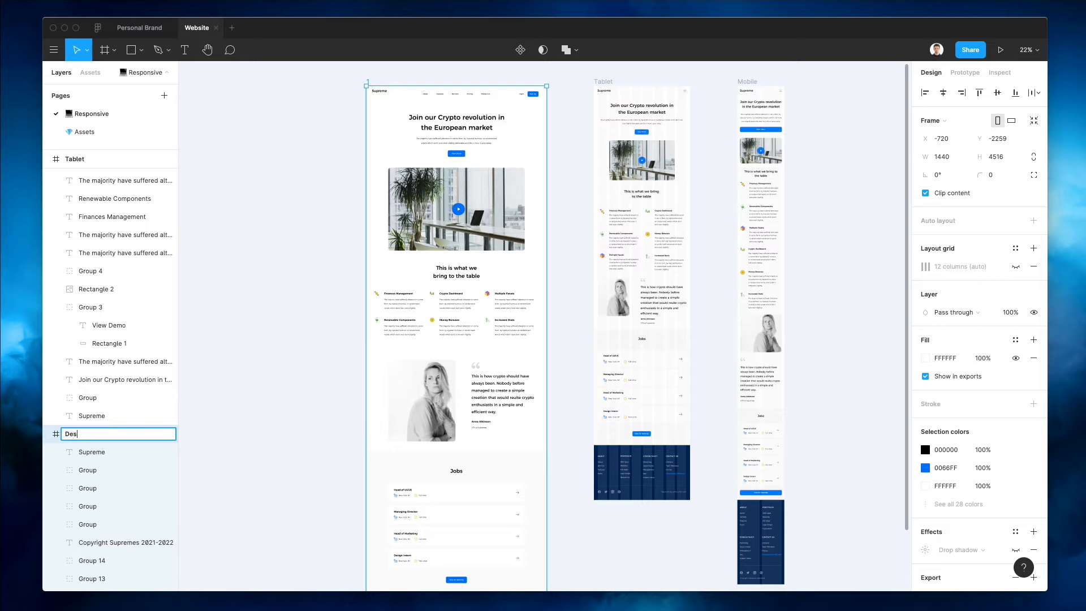
text(Desktop)
key(Return)
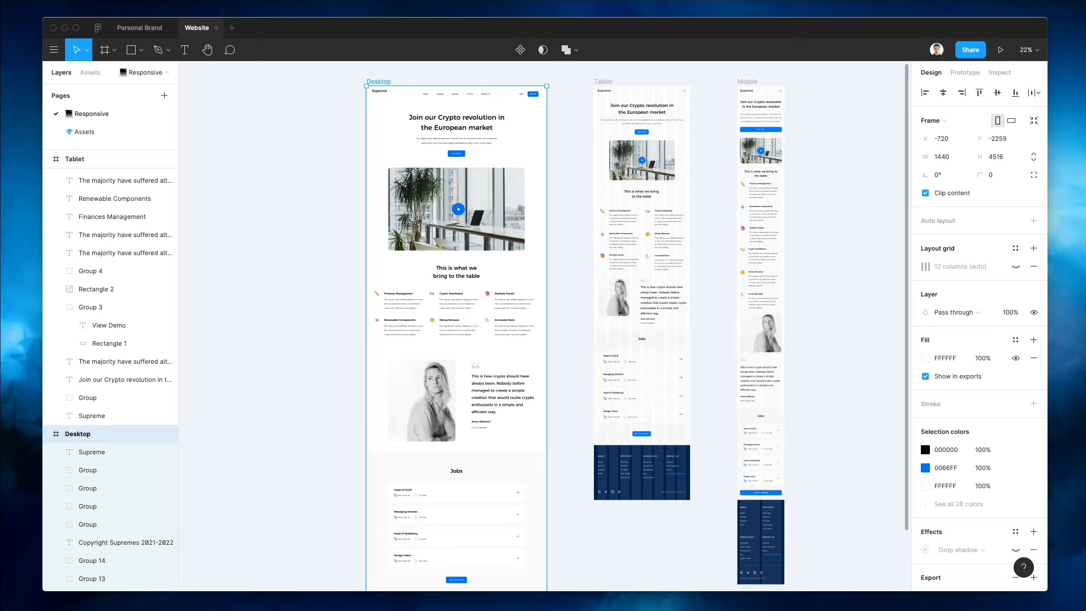
click(563, 148)
View the Desktop, Tablet and Mobile frames side by side with the interface hidden
scroll(564, 149, down, 3)
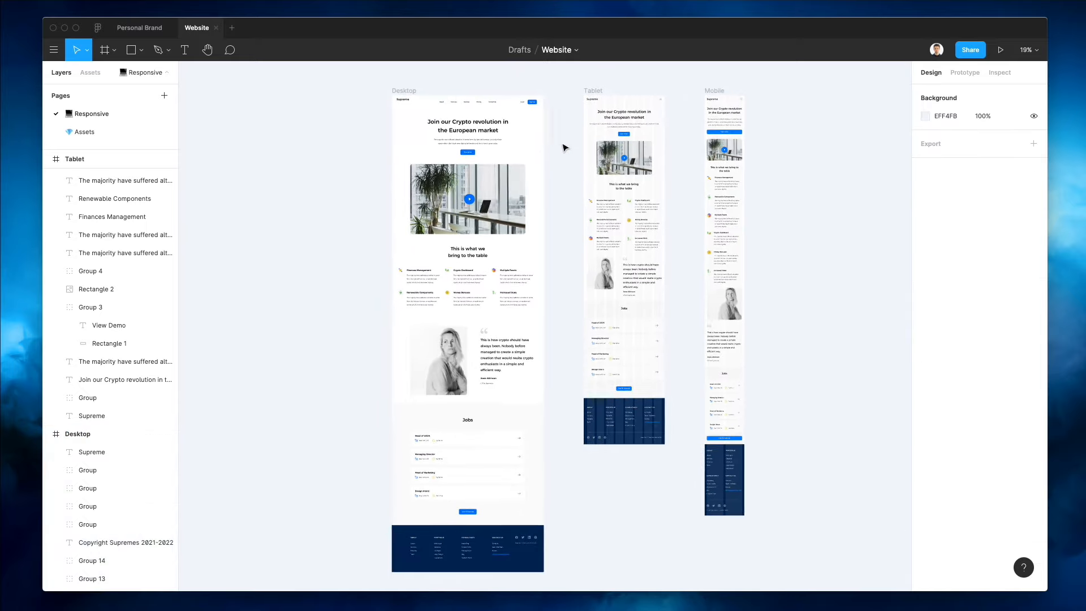
scroll(563, 148, right, 3)
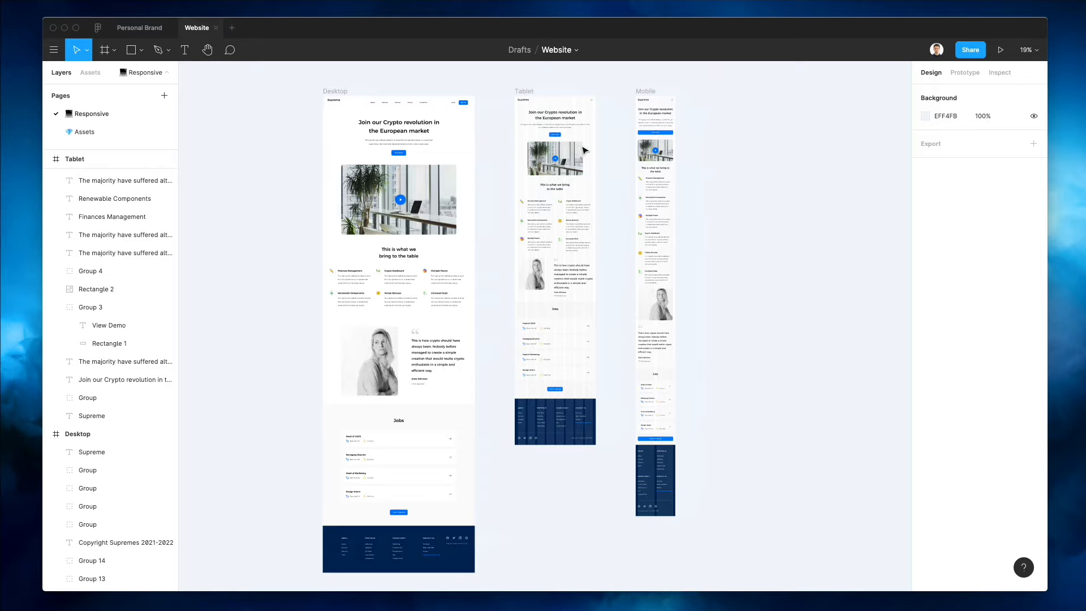
key(super+backslash)
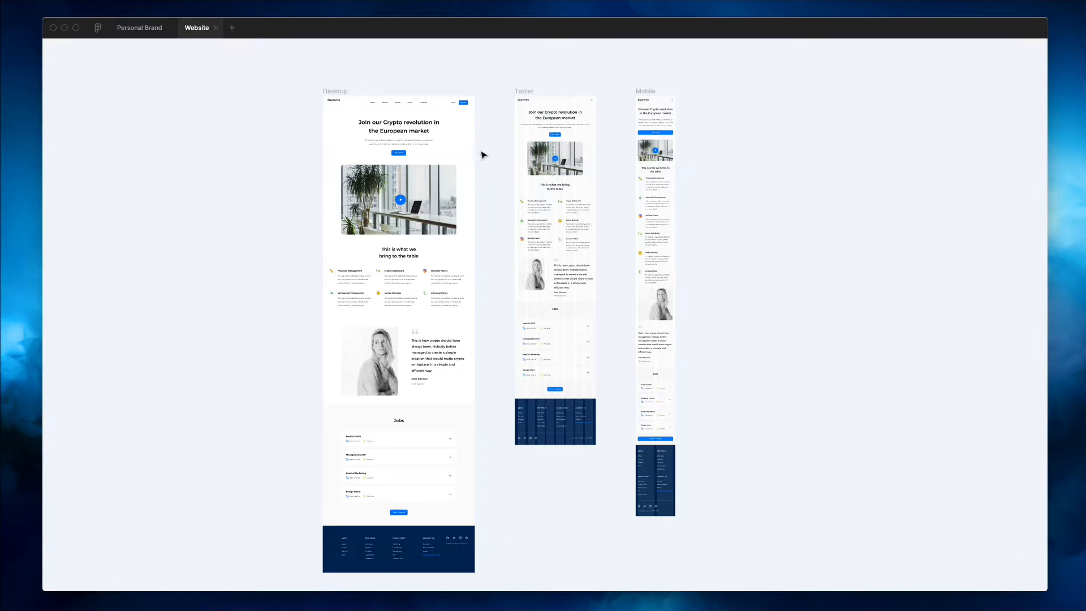
scroll(491, 142, down, 1)
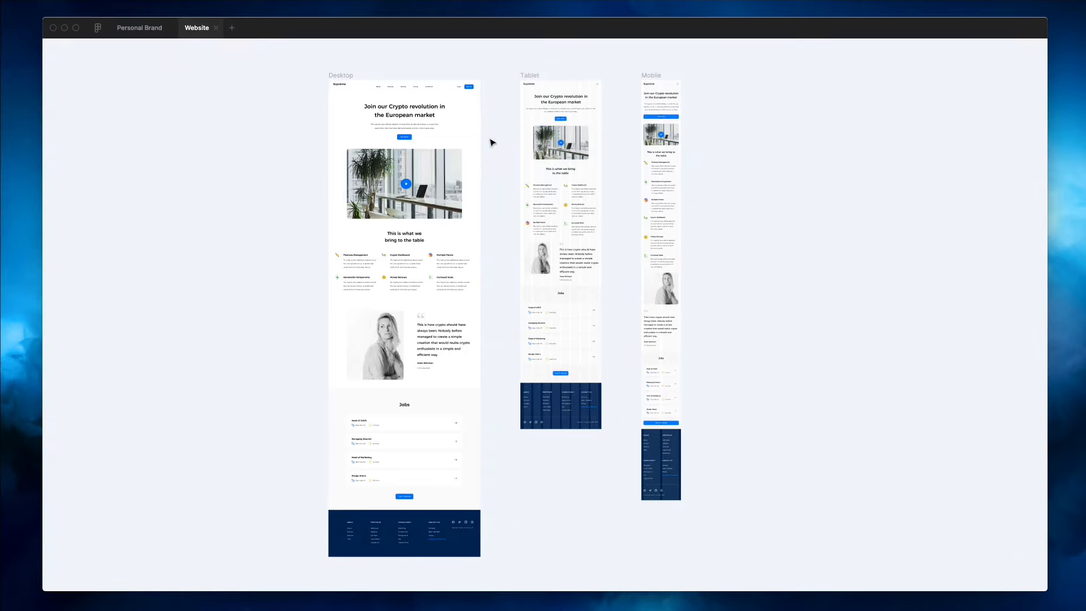
Restore the interface and hide the layout grids of the Tablet and Mobile frames
click(529, 75)
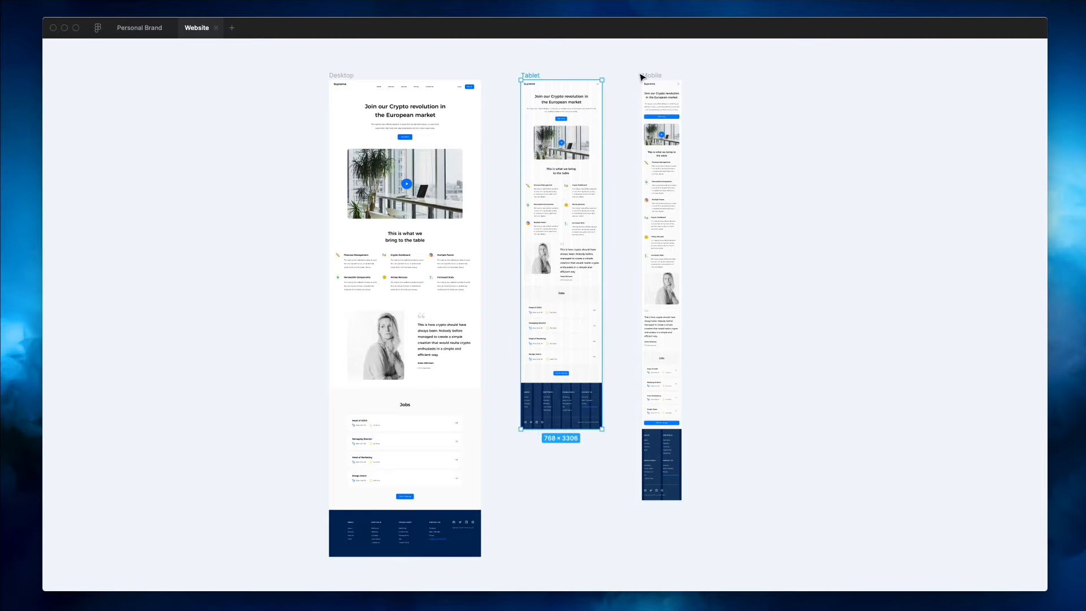
shift+click(650, 77)
key(super+backslash)
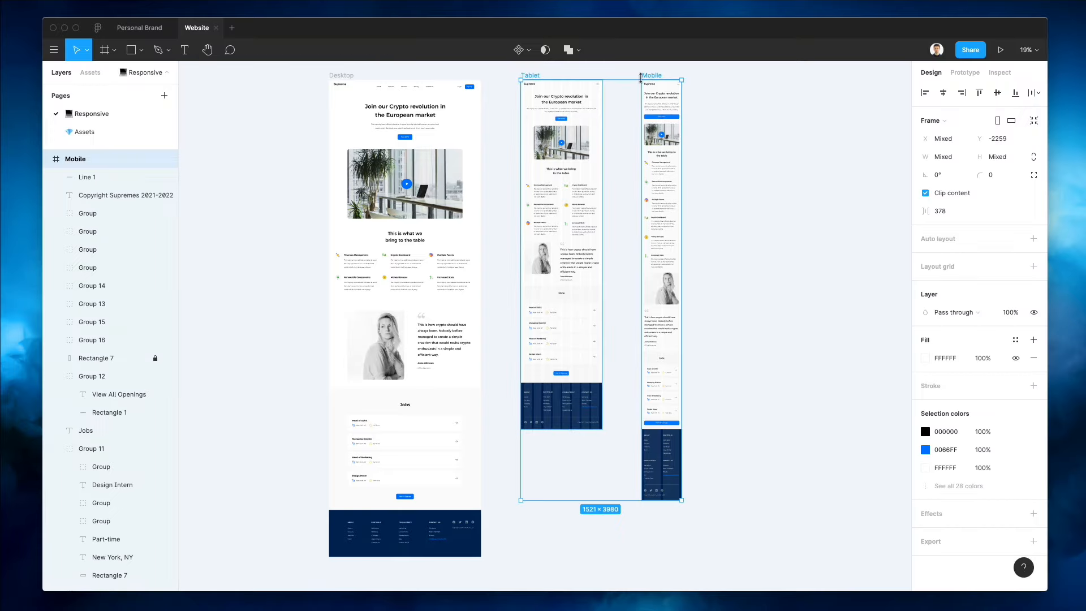
click(795, 225)
click(530, 74)
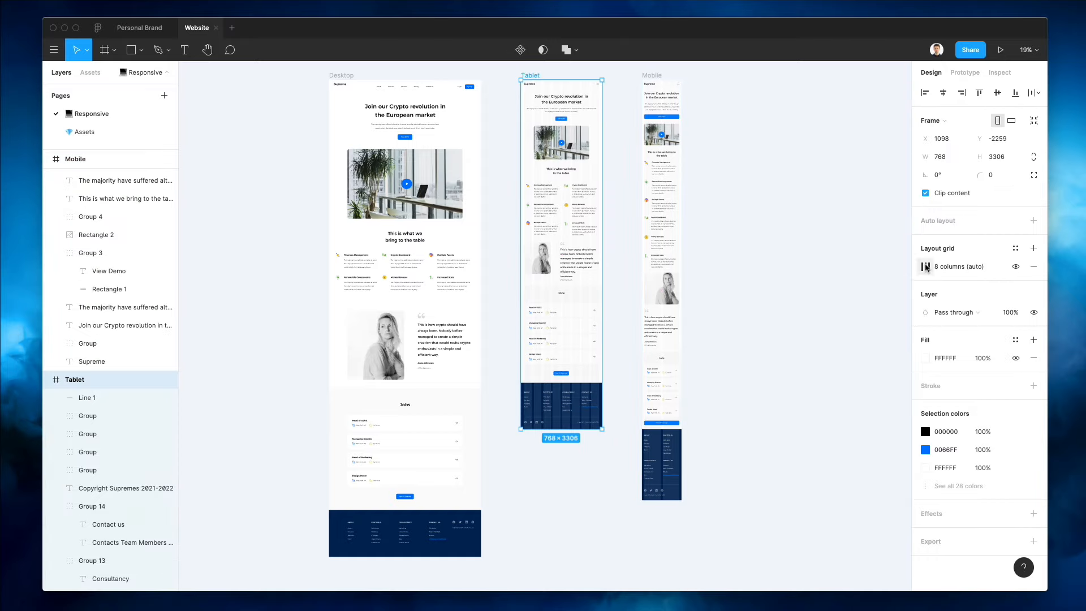
click(1016, 266)
click(650, 76)
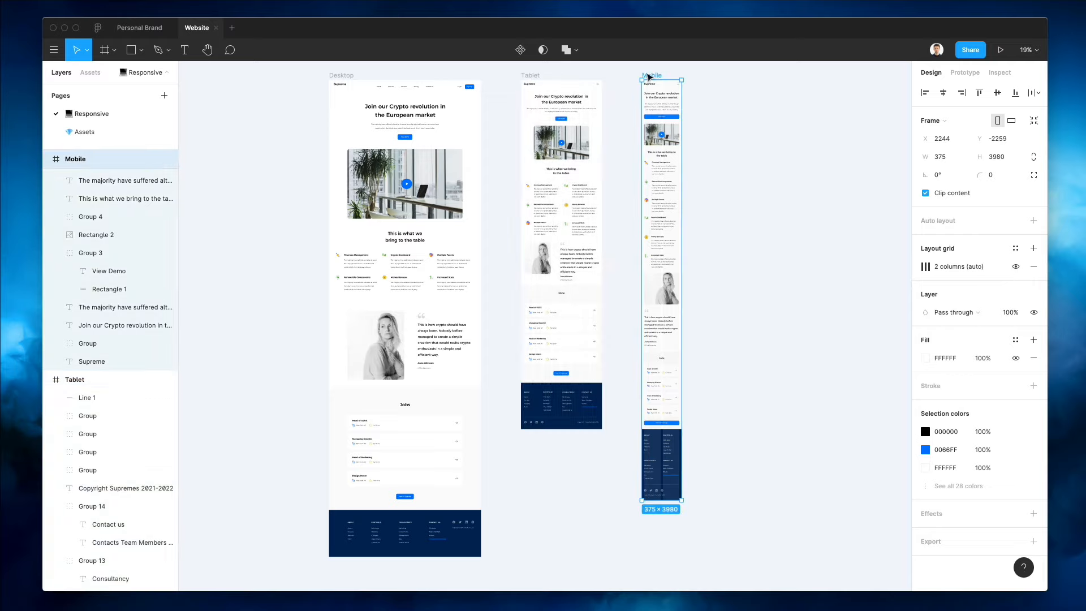
click(1016, 267)
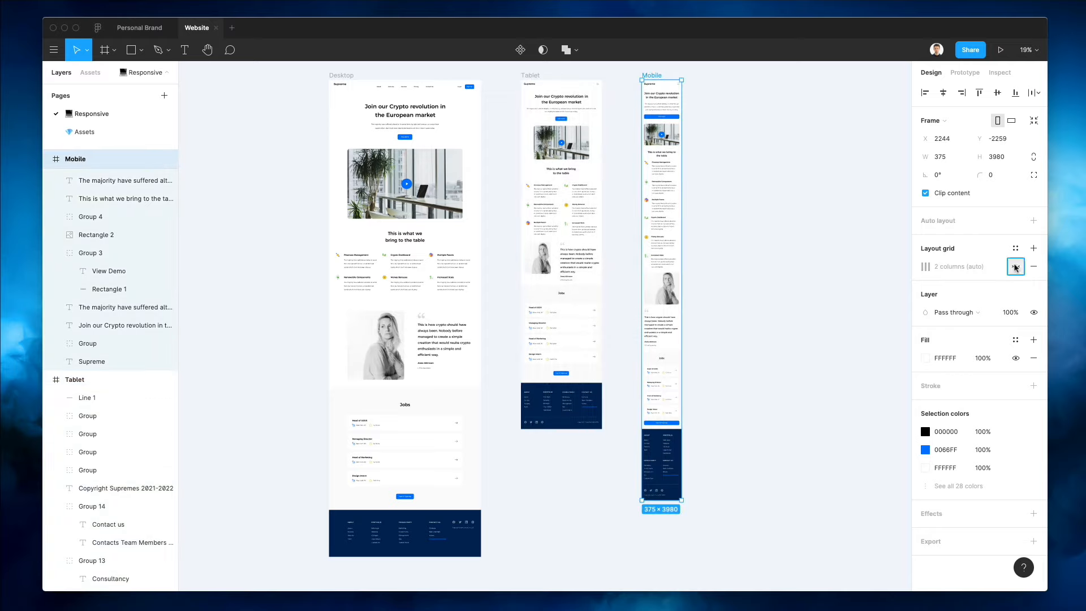
click(783, 245)
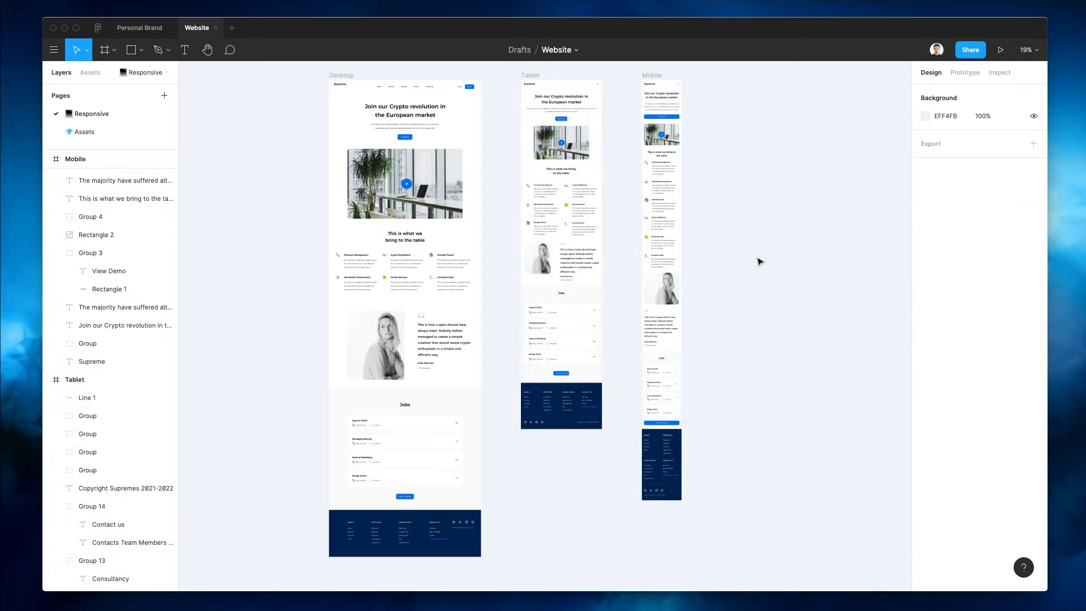
Hide the interface again to review the three finished layouts without their grids
key(super+backslash)
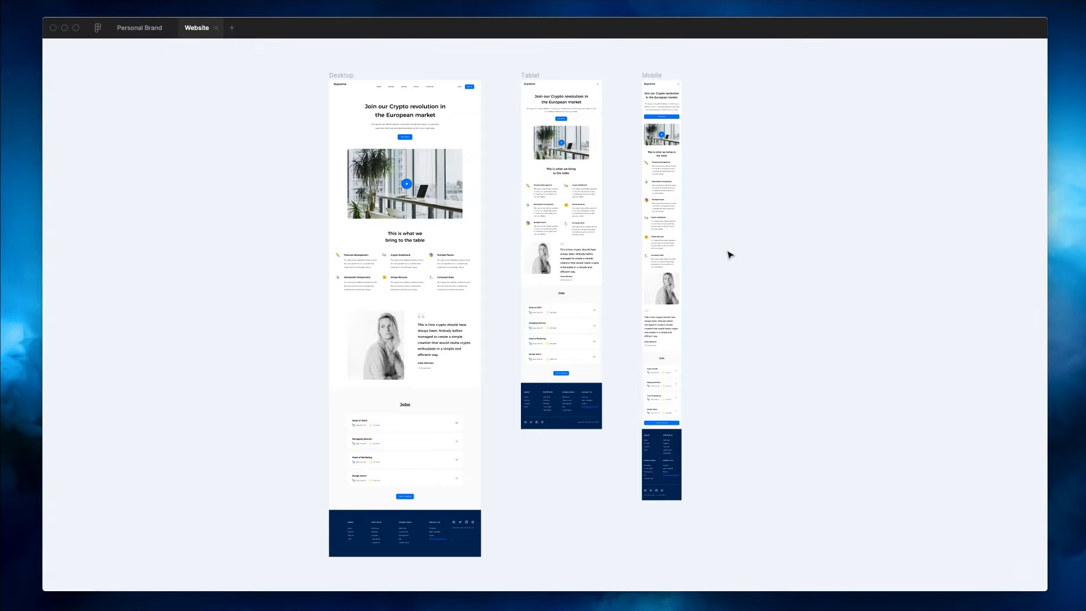
scroll(596, 239, up, 1)
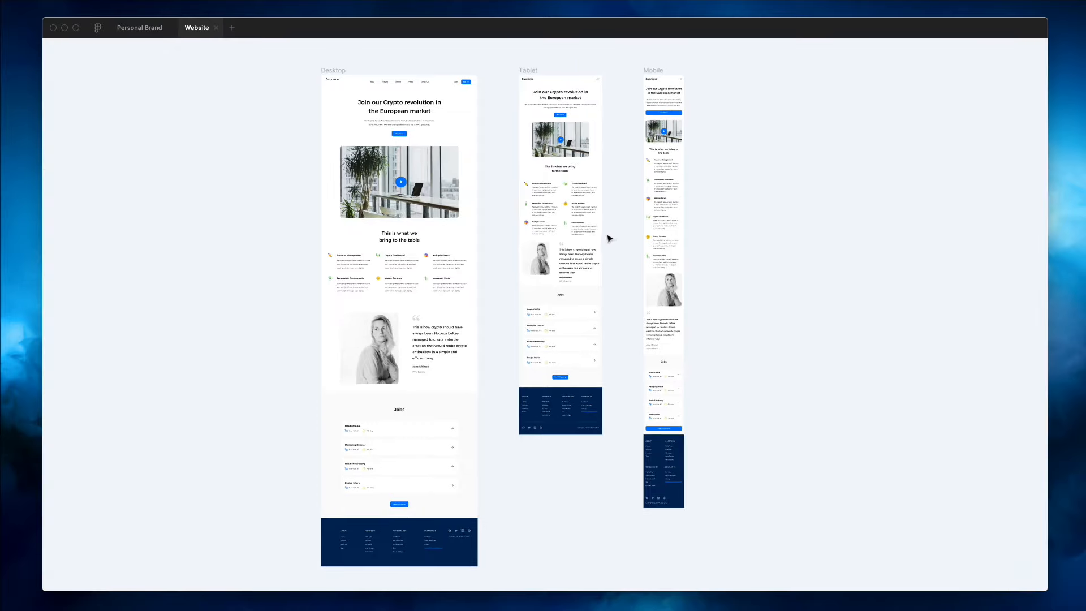